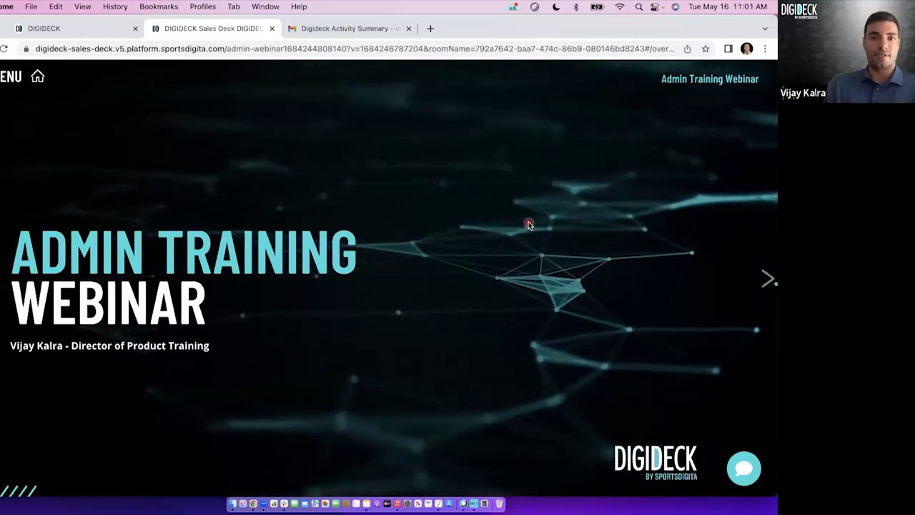
Advance to the Agenda slide listing six topics, from Managing Users to DIGIDECK Help & Support.
left_click(766, 279)
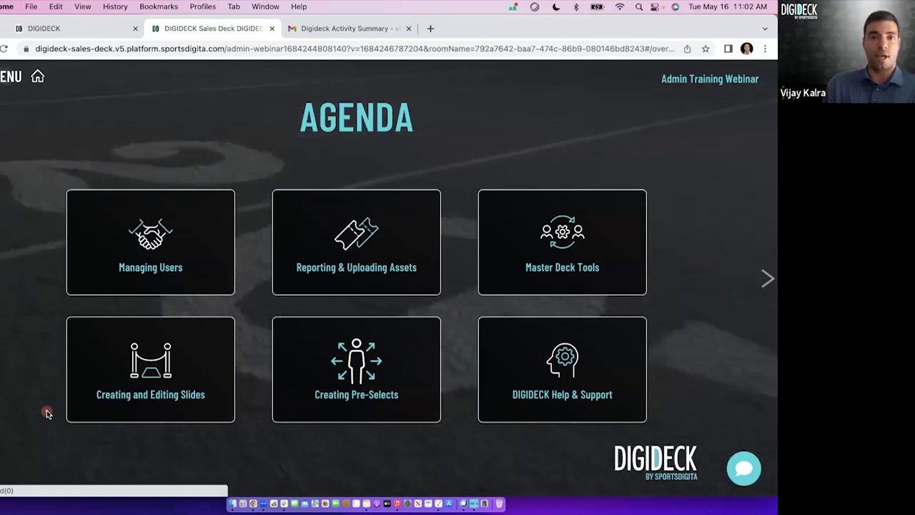
left_click(110, 420)
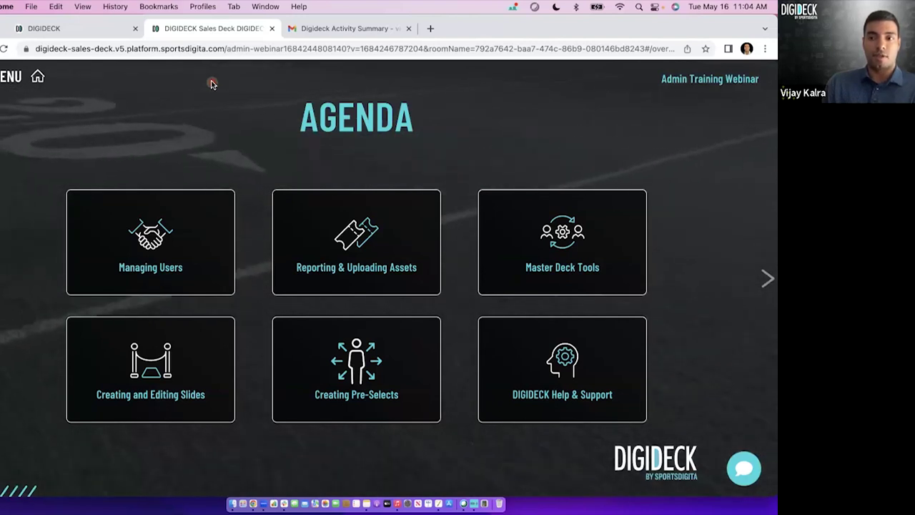
Switch to the DIGIDECK platform tab and go to the organisation's Users page from its dropdown.
left_click(83, 30)
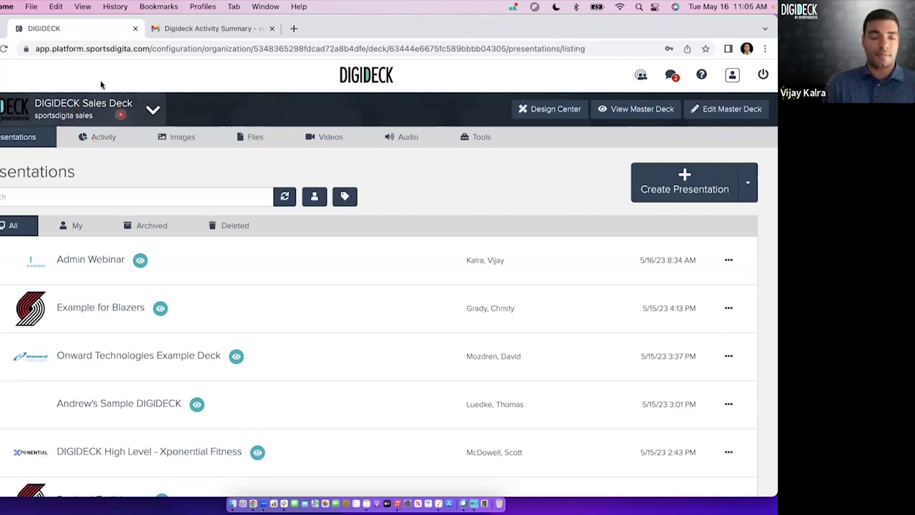
left_click(51, 115)
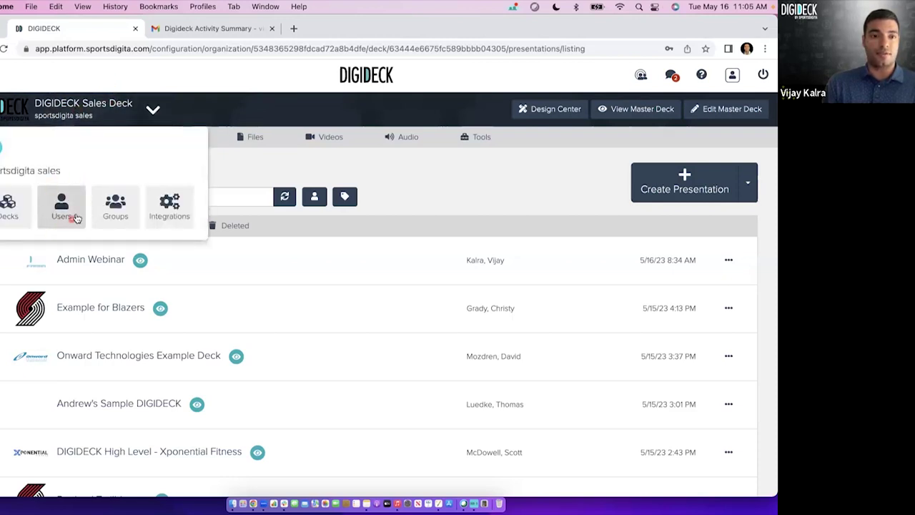
left_click(63, 211)
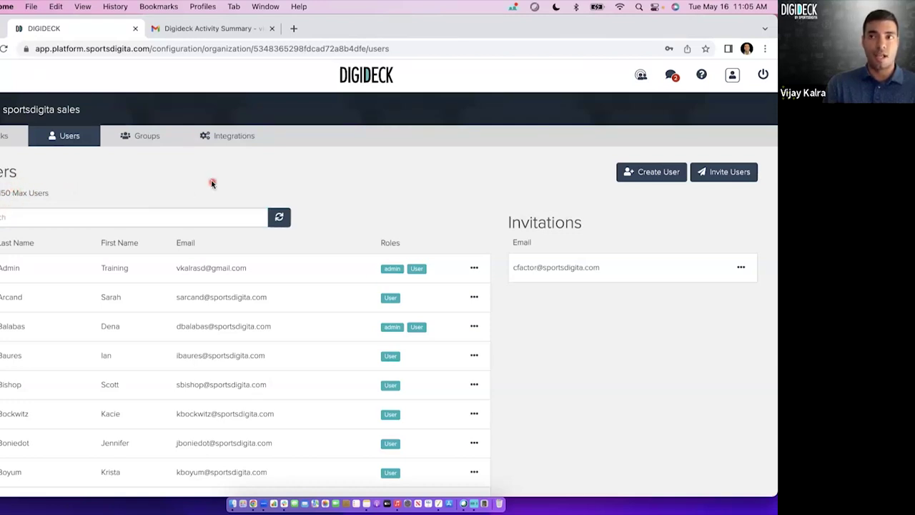
scroll(298, 207, "down", 2)
scroll(297, 207, "down", 1)
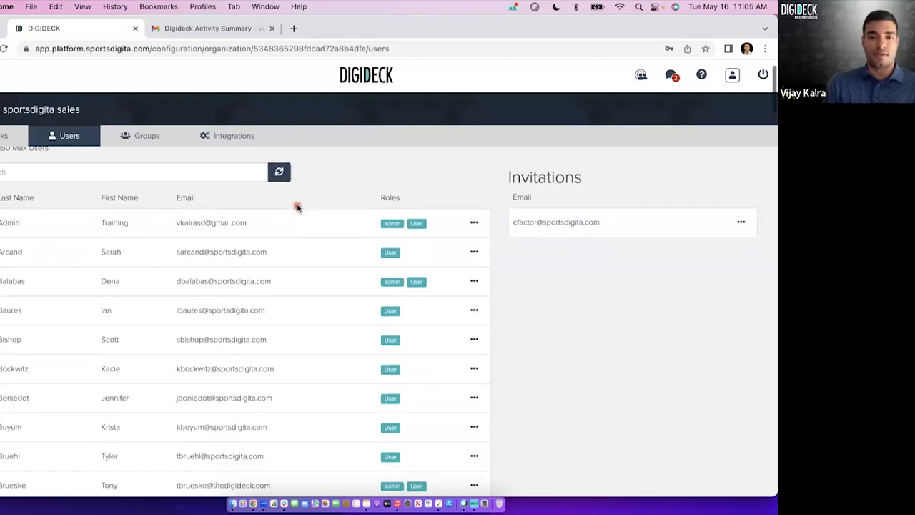
scroll(308, 349, "down", 2)
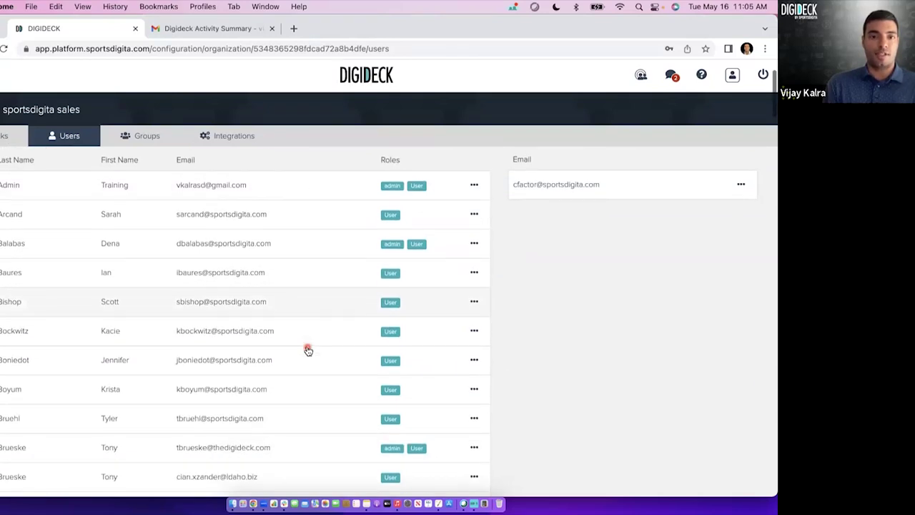
scroll(311, 295, "down", 7)
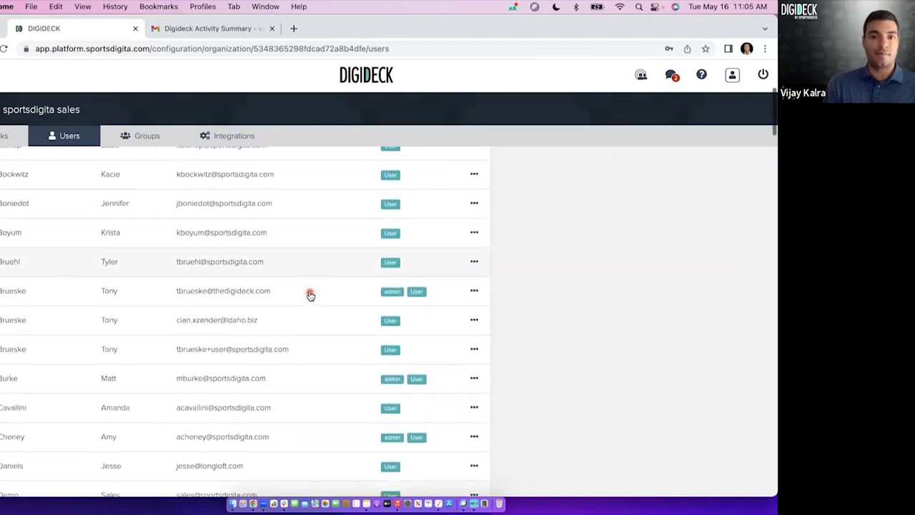
scroll(310, 295, "up", 10)
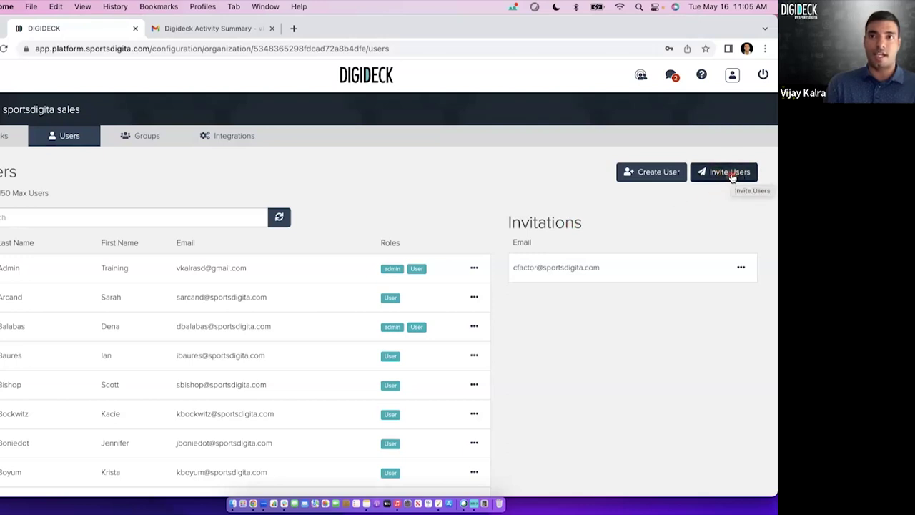
Start an Invite Users invitation and tick the Organization Roles Admin checkbox.
left_click(731, 174)
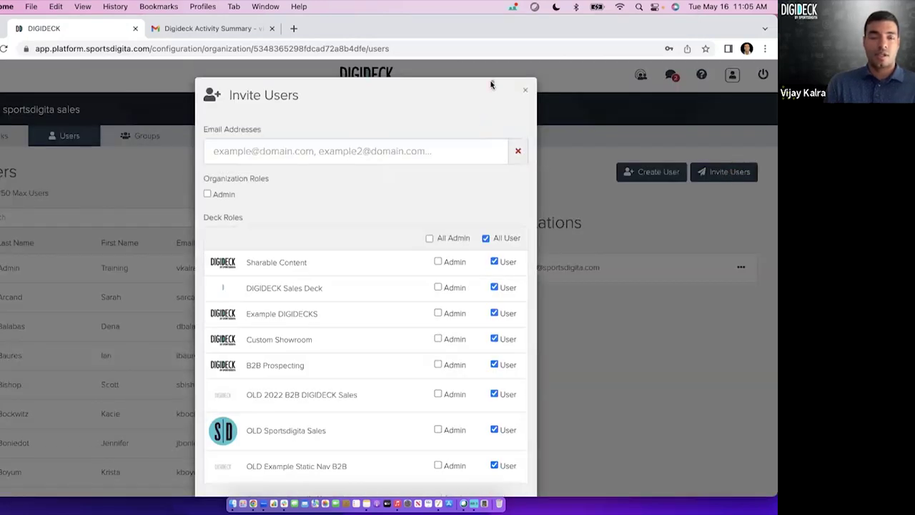
left_click(266, 152)
left_click(304, 154)
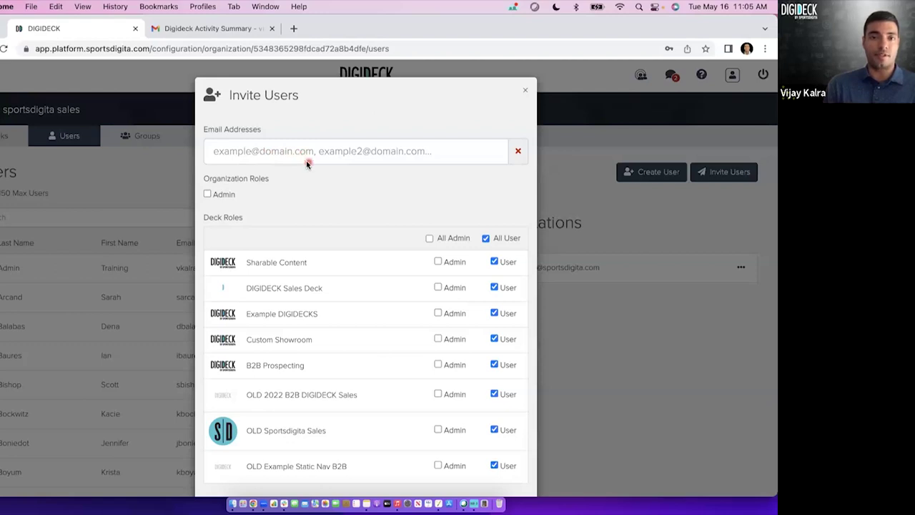
left_click(323, 164)
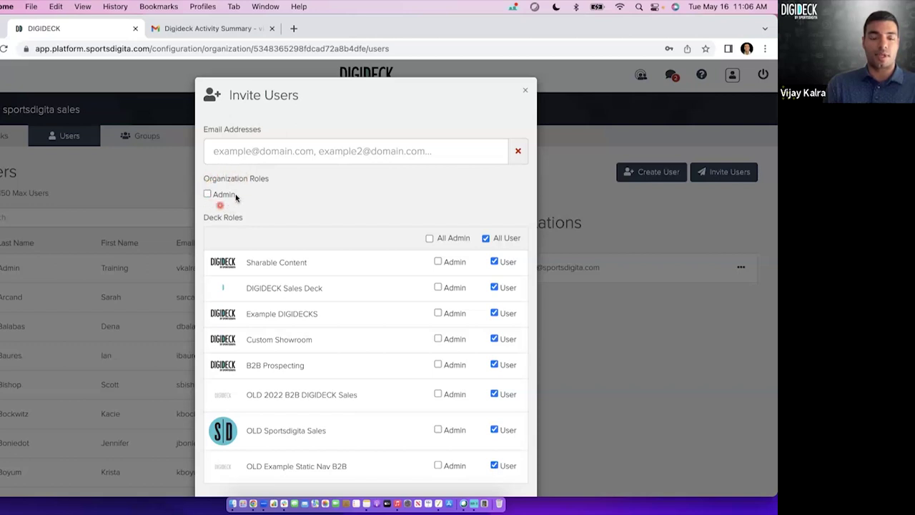
left_click(224, 196)
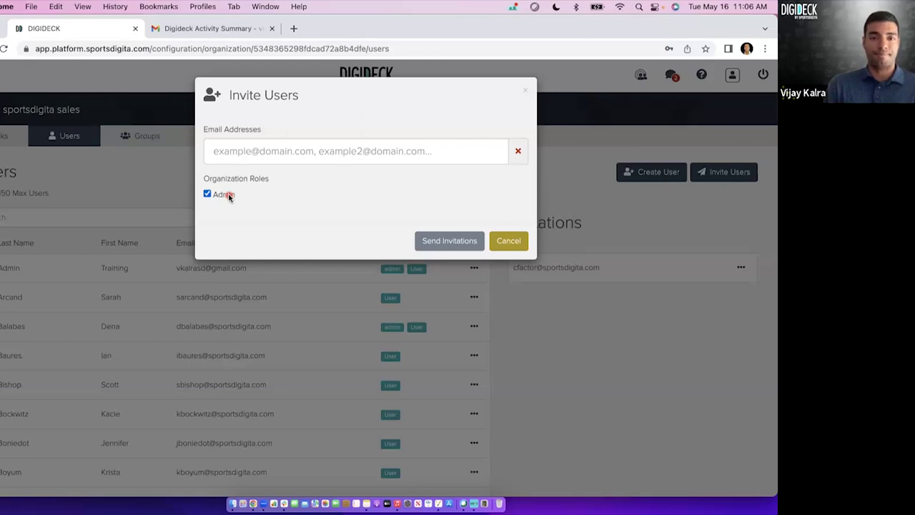
Untick organisation Admin and clear the User role from all eight deck rows.
left_click(229, 196)
left_click(490, 239)
scroll(433, 206, "down", 1)
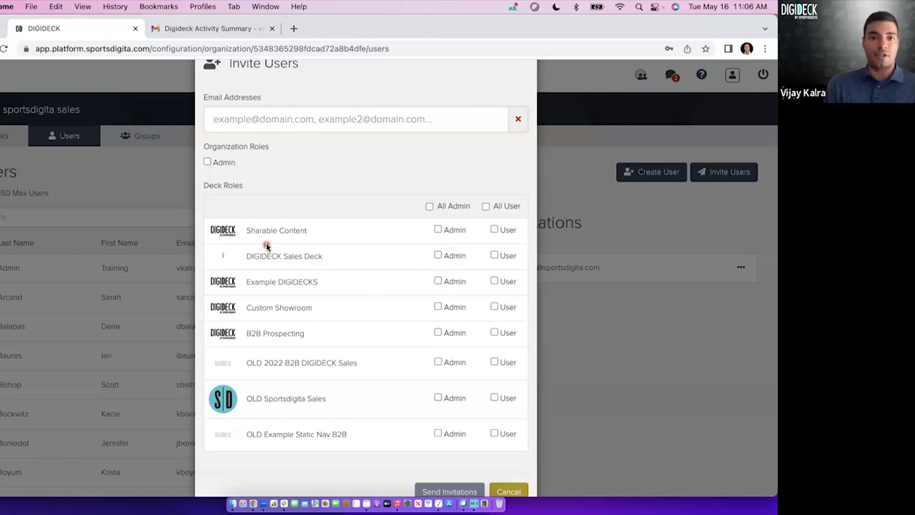
Toggle Admin on every deck on and off, leaving all deck Admin roles cleared.
left_click_drag(259, 234, 341, 236)
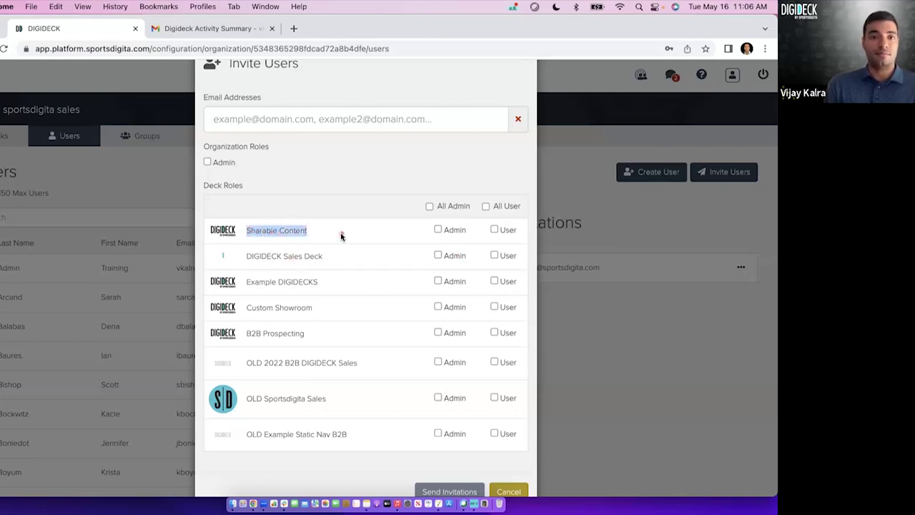
left_click(328, 191)
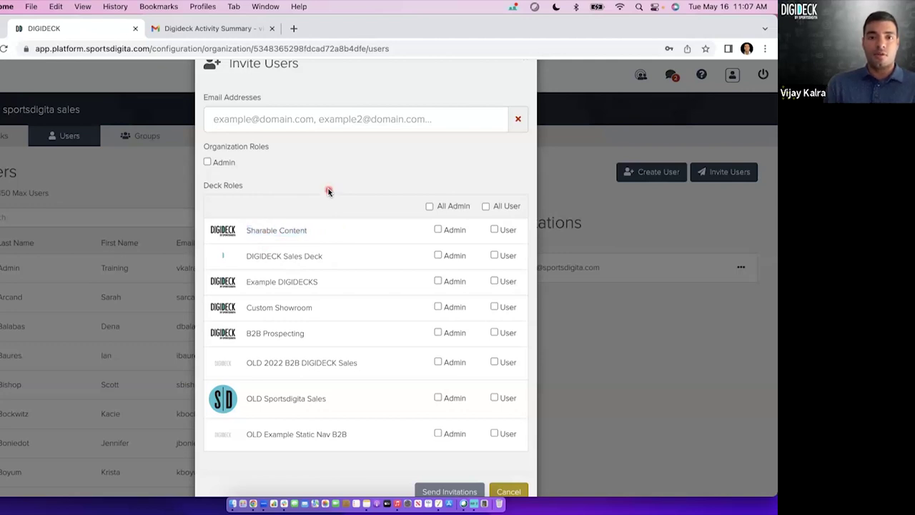
left_click(447, 209)
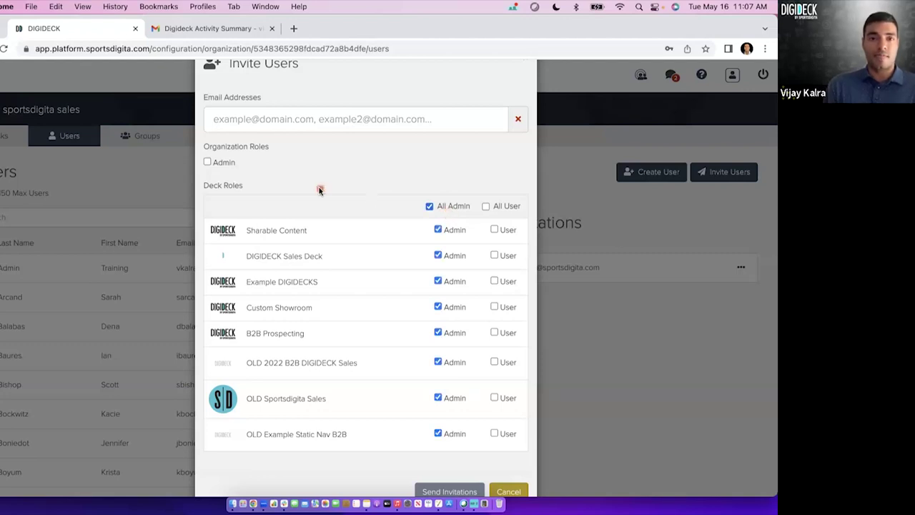
left_click(442, 208)
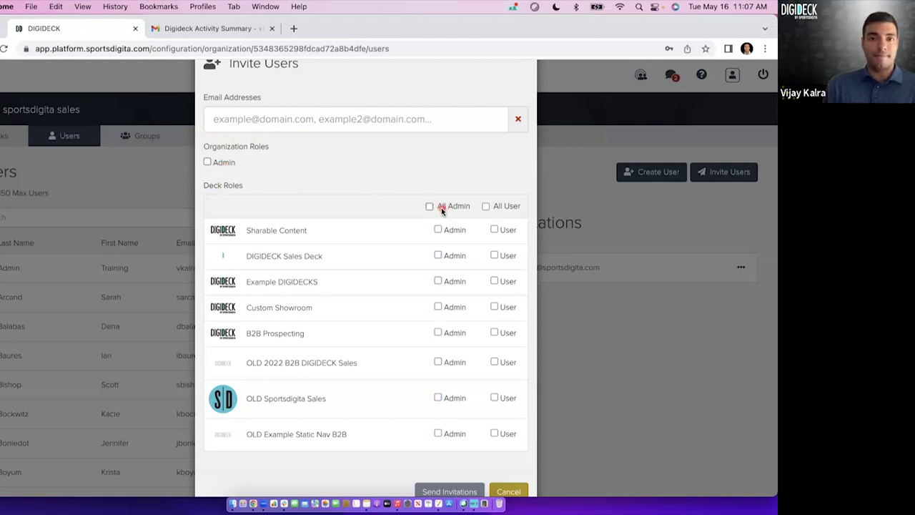
left_click(442, 208)
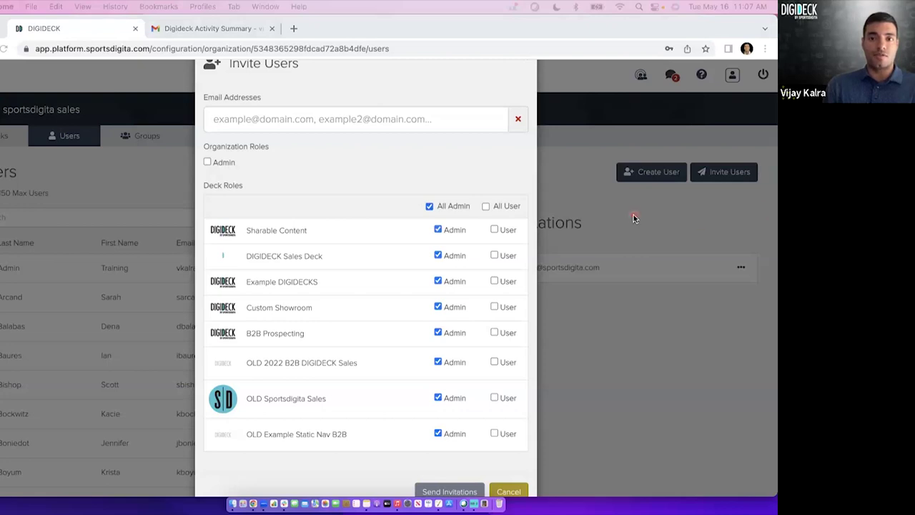
left_click(449, 207)
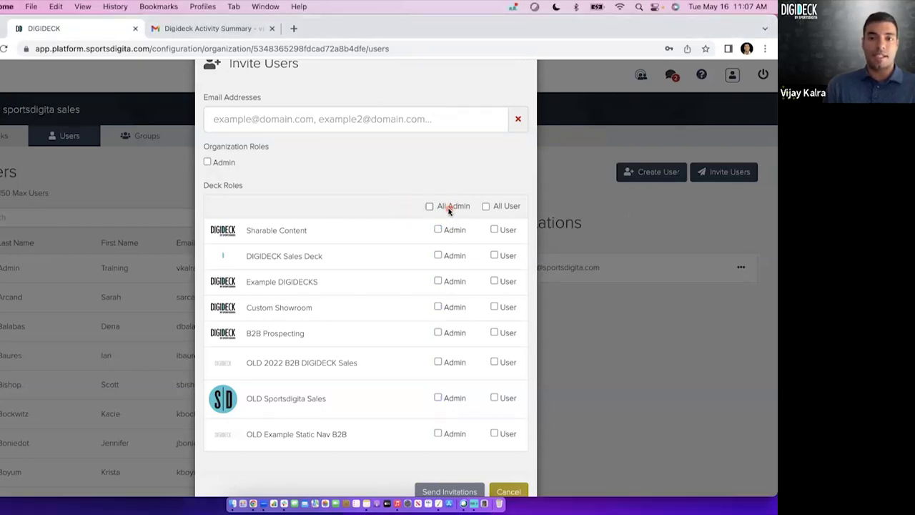
Give the invitee only the User role on DIGIDECK Sales Deck, with Admin left off.
left_click(449, 257)
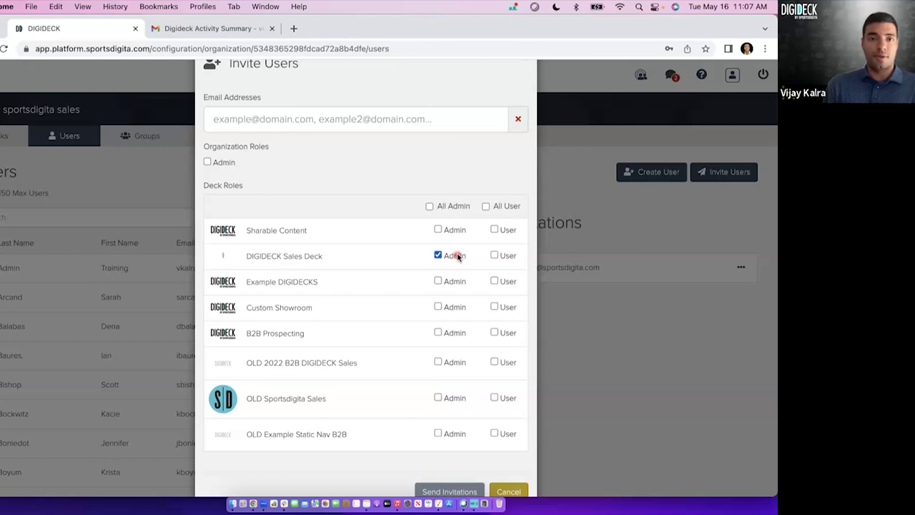
left_click(442, 281)
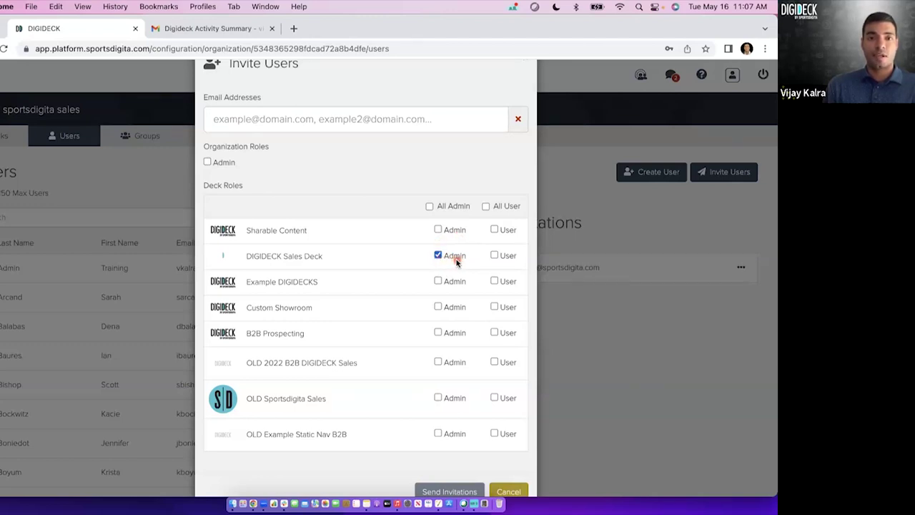
left_click(454, 259)
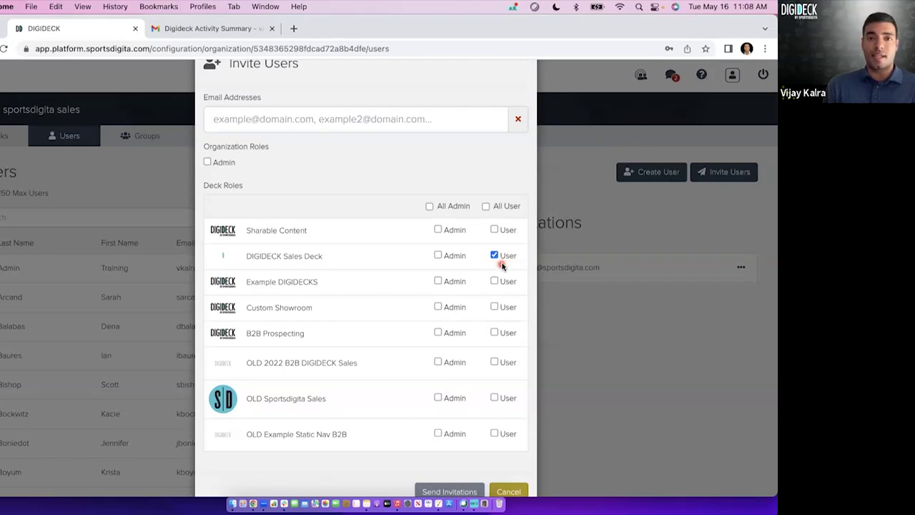
left_click(493, 254)
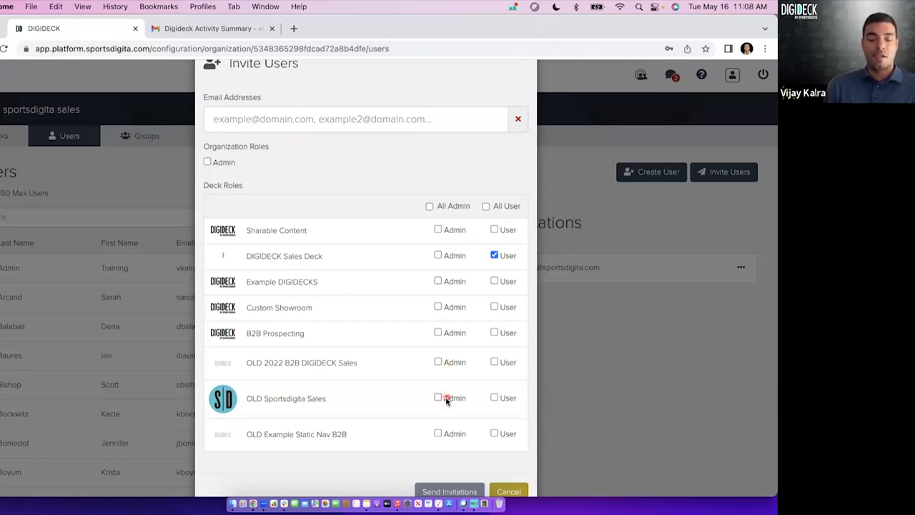
scroll(445, 399, "down", 2)
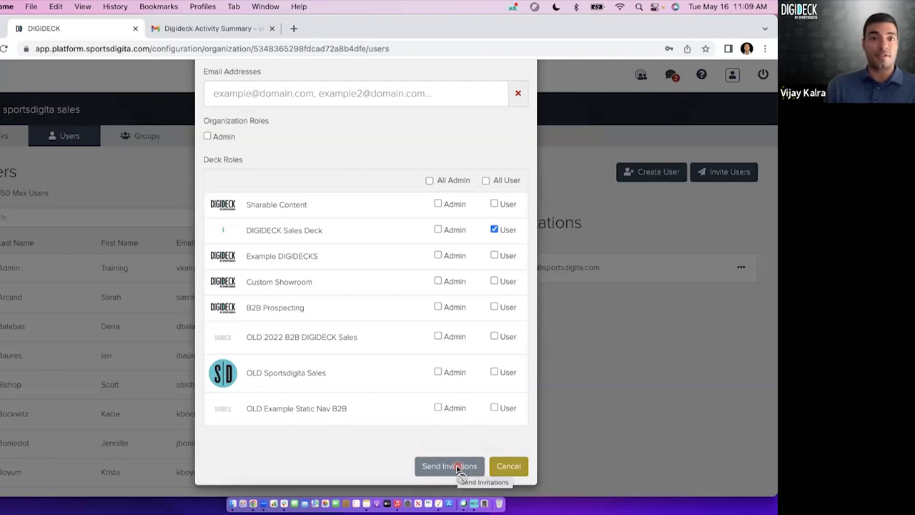
left_click(508, 467)
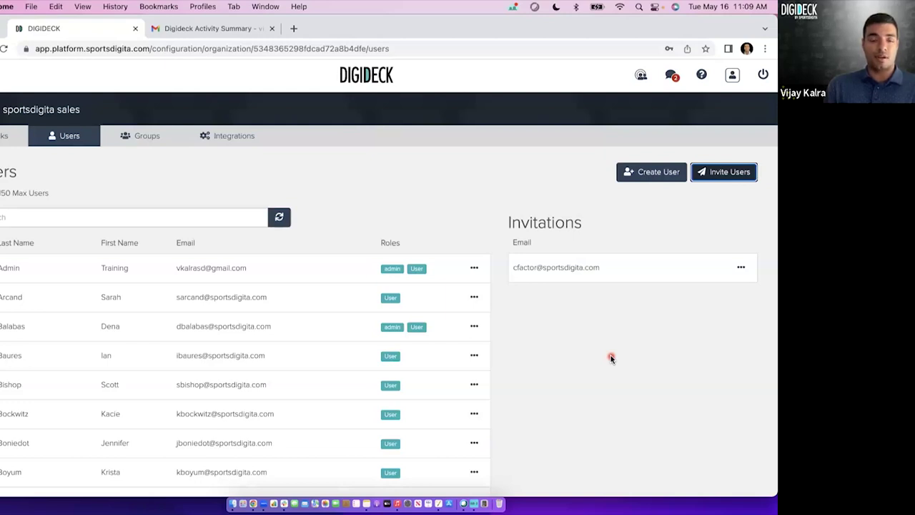
left_click(741, 271)
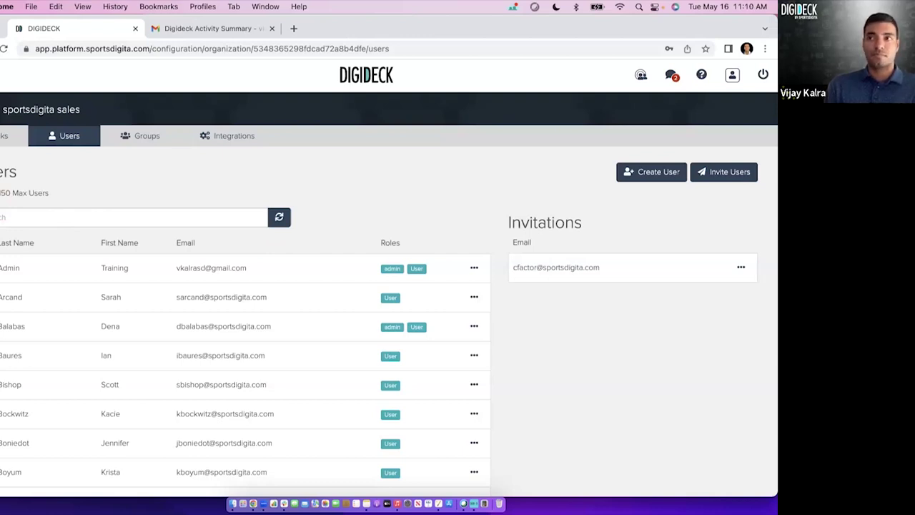
scroll(241, 180, "down", 2)
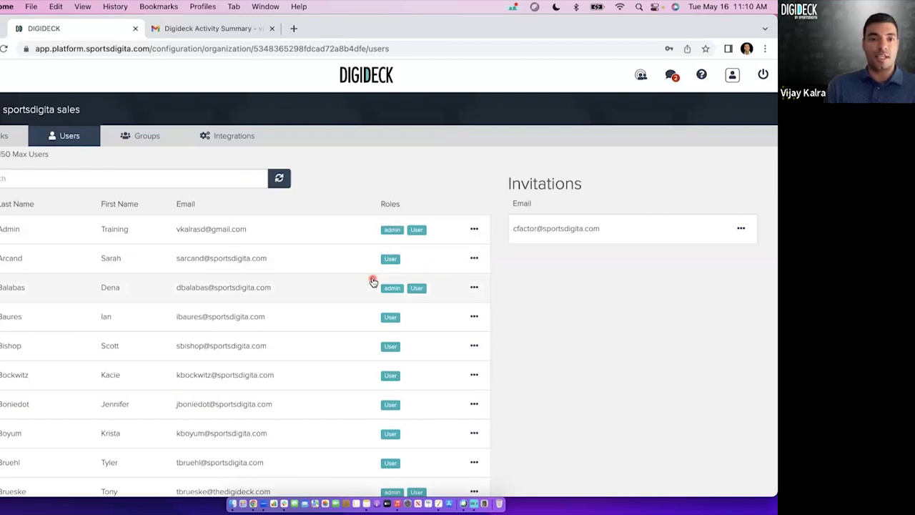
left_click(474, 258)
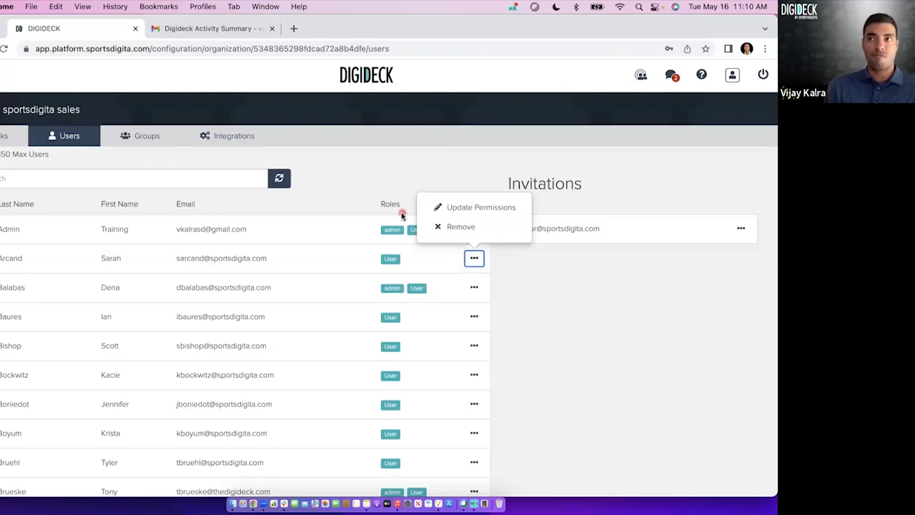
left_click(493, 209)
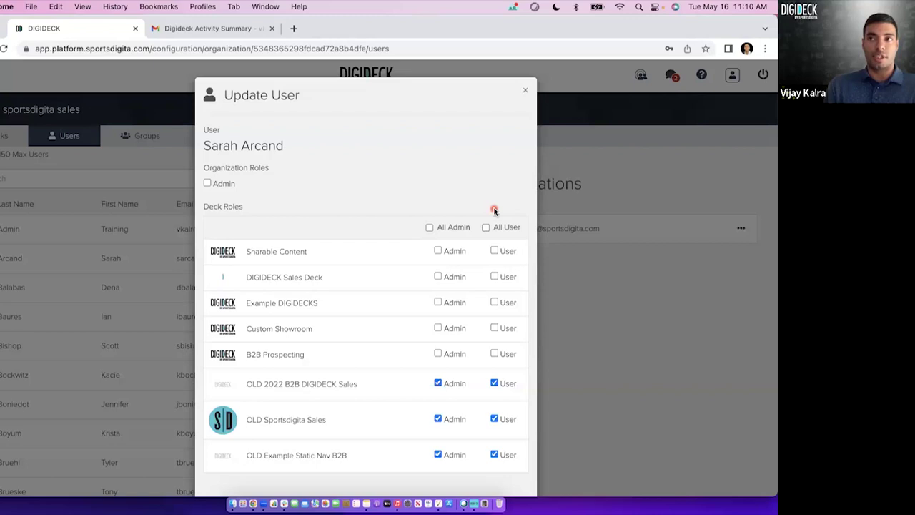
left_click(451, 251)
left_click(494, 252)
left_click(452, 251)
left_click(452, 278)
left_click(507, 281)
left_click(458, 303)
scroll(486, 317, "down", 2)
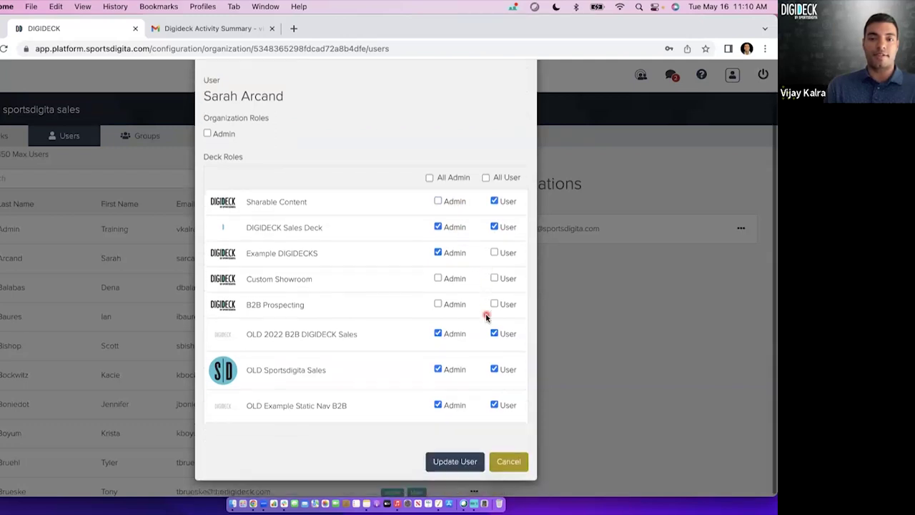
left_click(509, 460)
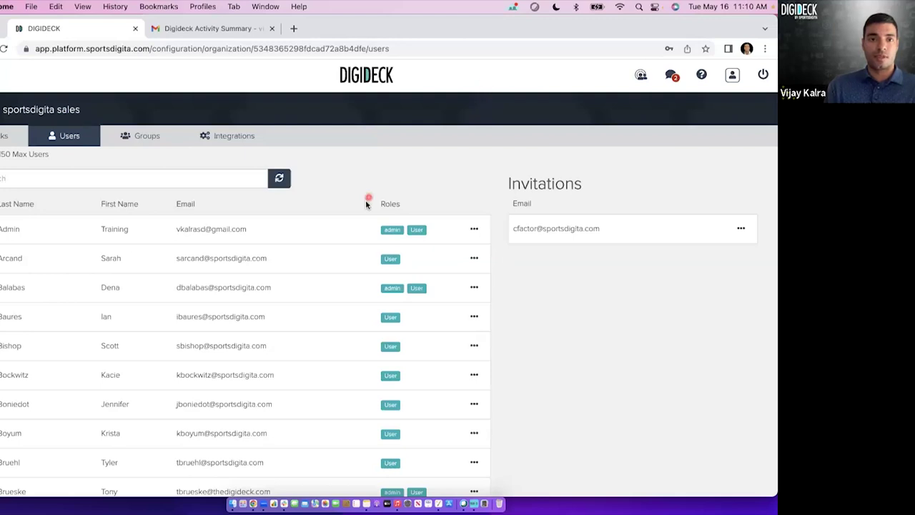
Go to the Decks tab and select the DIGIDECK Sales Deck card.
scroll(365, 204, "up", 2)
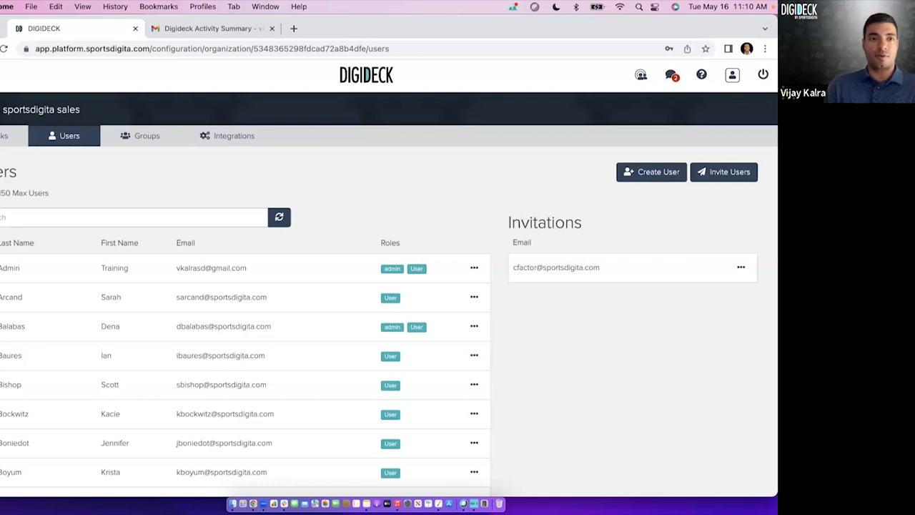
left_click(15, 135)
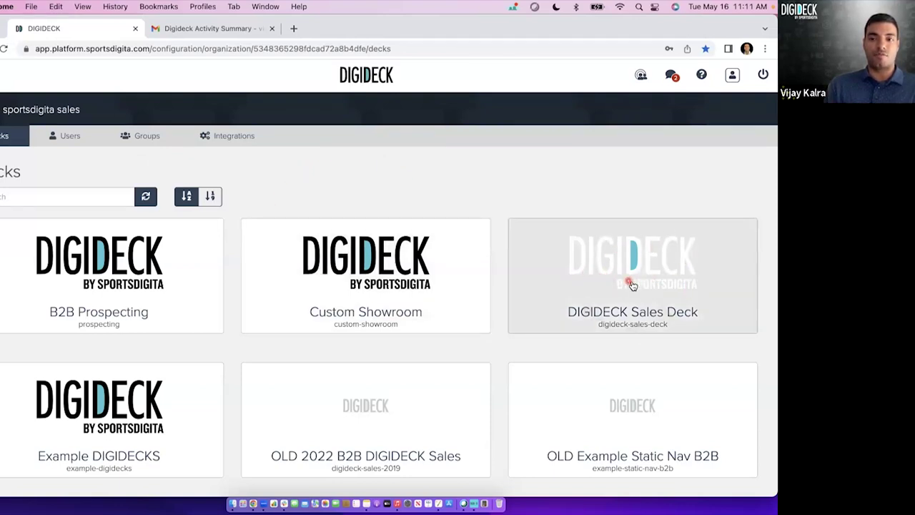
left_click(632, 284)
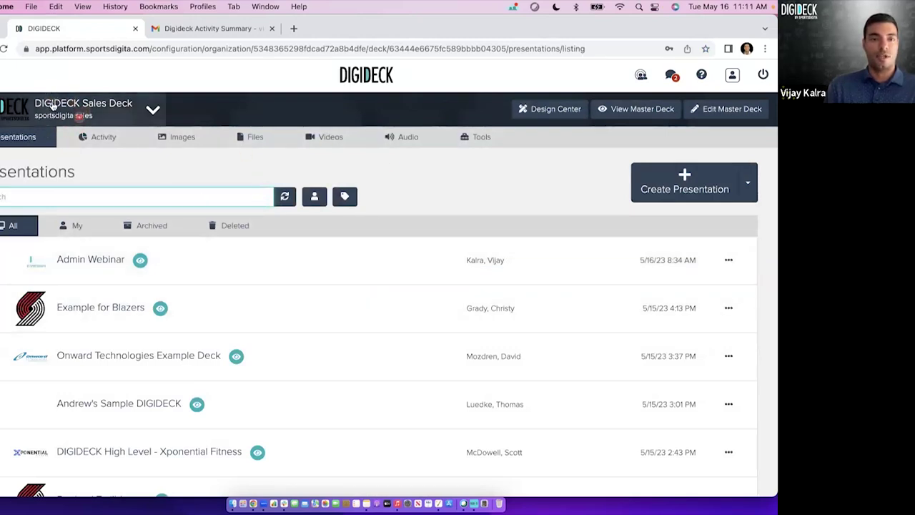
left_click(153, 111)
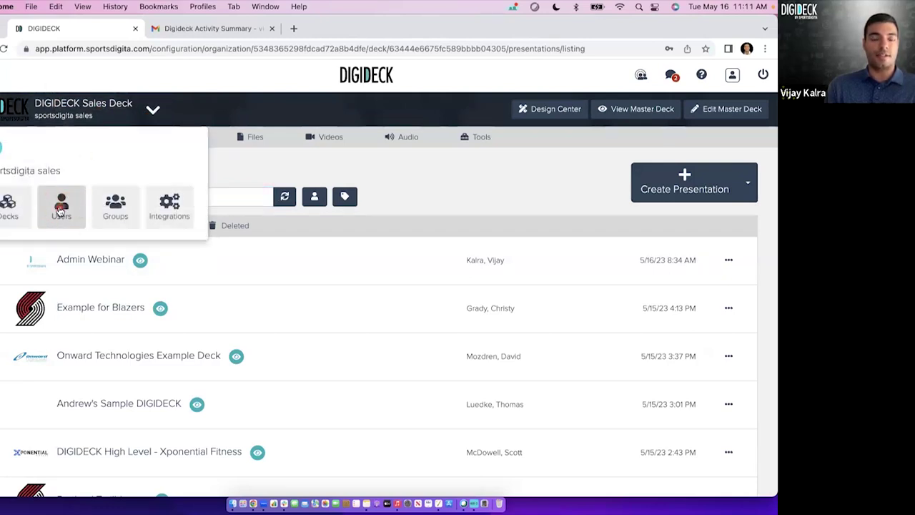
left_click(274, 164)
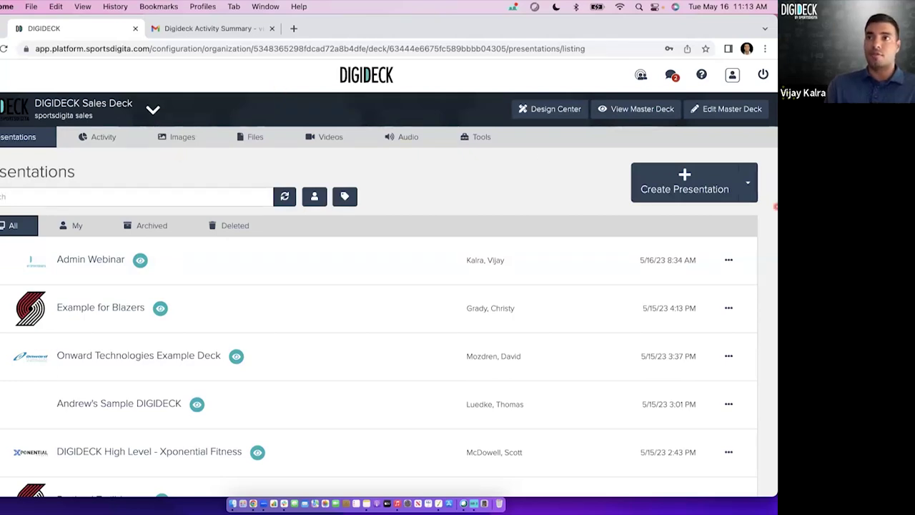
Show the Sales Deck Activity overview, keeping Last 30 Days (3594 slide views, 312 sessions).
left_click(103, 143)
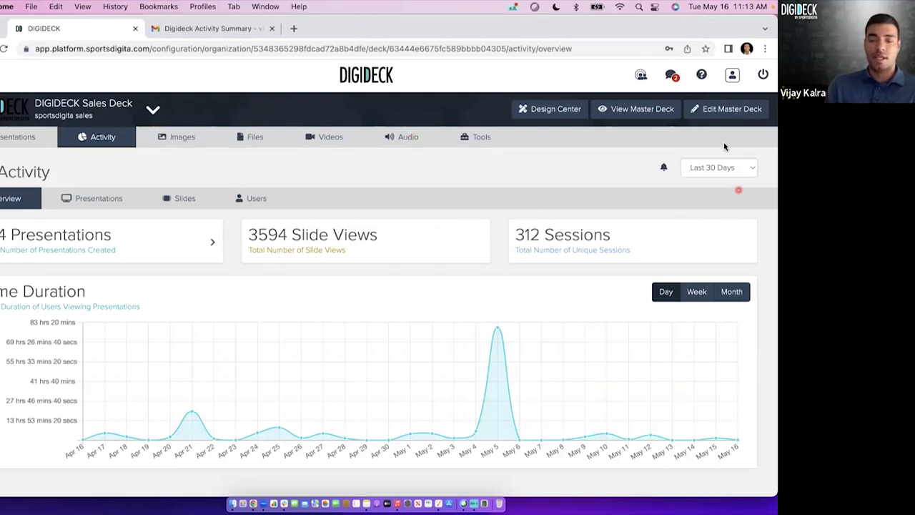
left_click(719, 172)
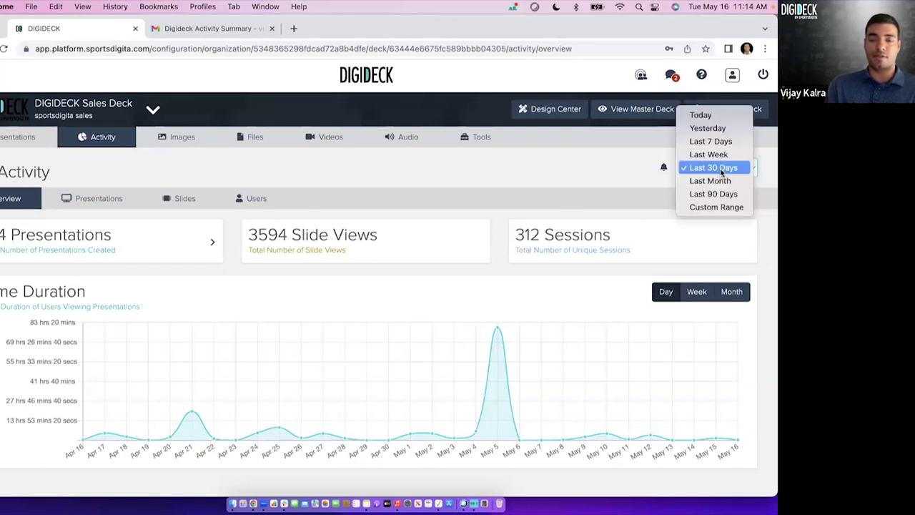
left_click(357, 159)
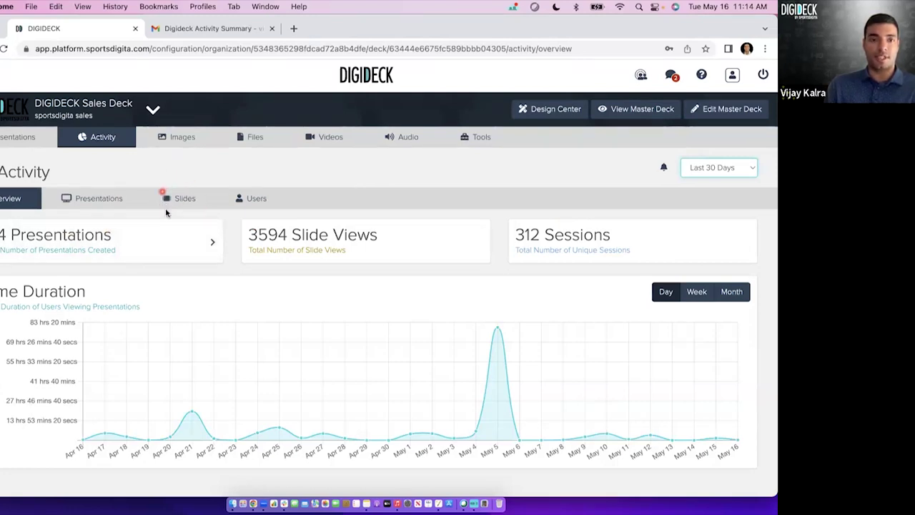
Review per-slide Total View Duration, led by overview/questions at 2 days 18 hours 29 minutes.
left_click(188, 202)
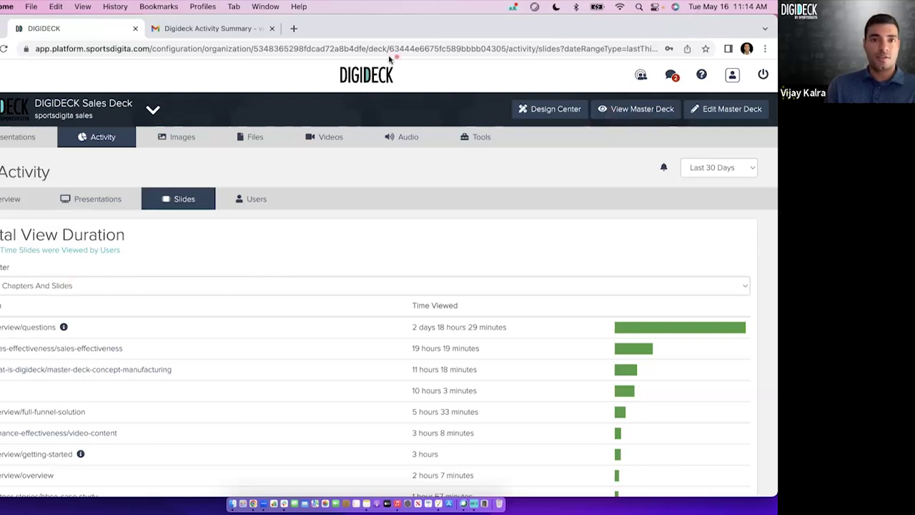
scroll(424, 278, "down", 1)
scroll(439, 312, "down", 1)
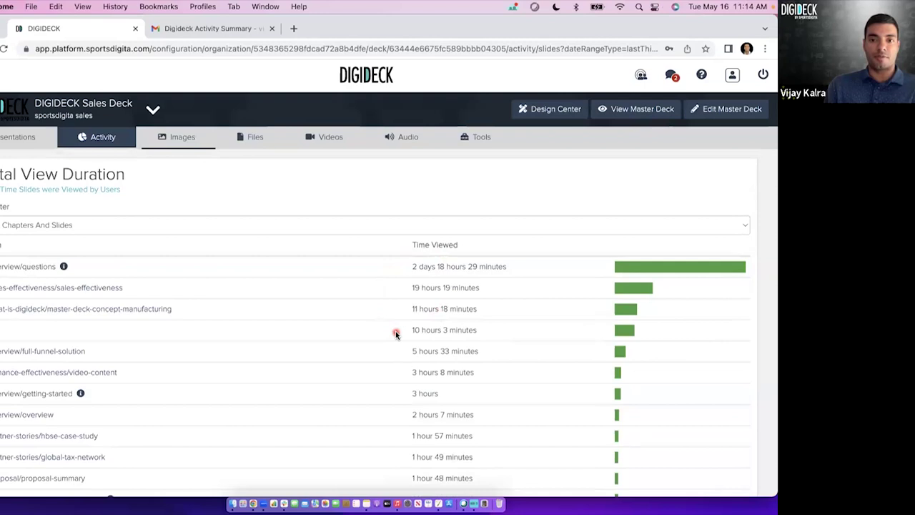
scroll(456, 322, "down", 4)
scroll(455, 323, "down", 6)
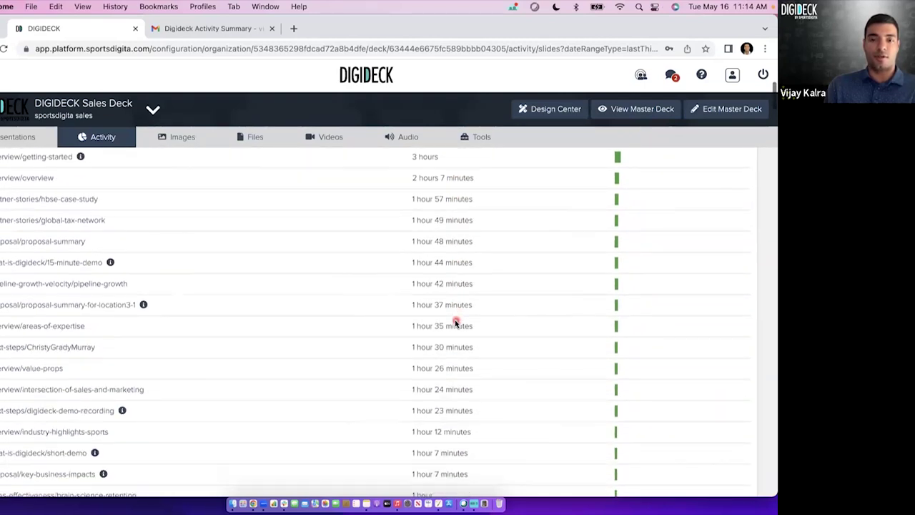
scroll(456, 322, "up", 10)
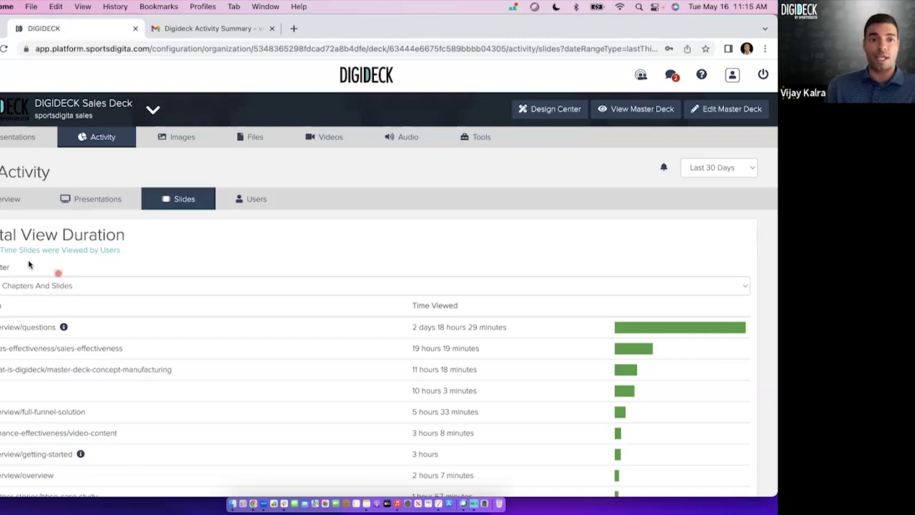
left_click(32, 287)
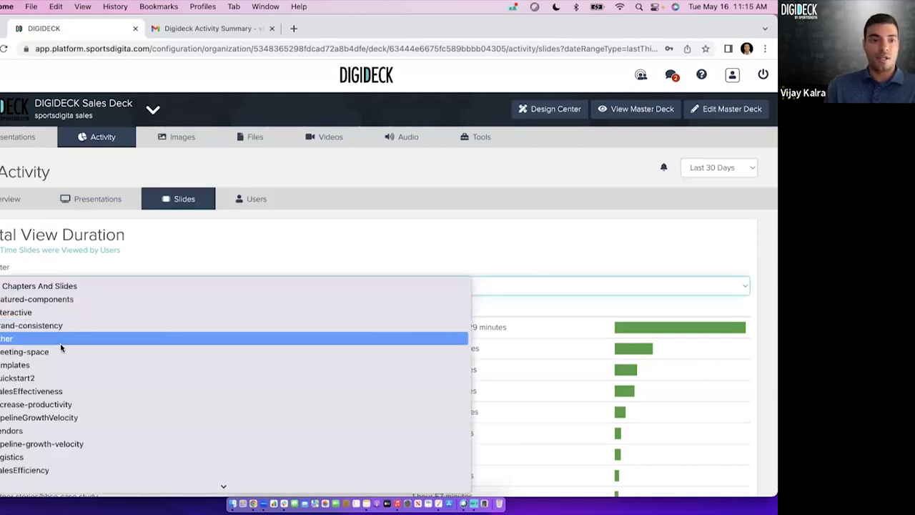
scroll(67, 351, "down", 5)
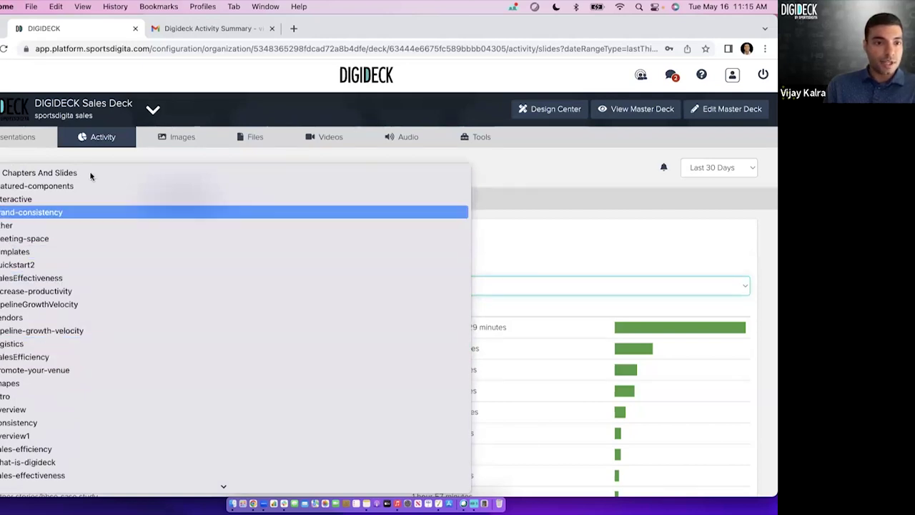
scroll(85, 361, "down", 3)
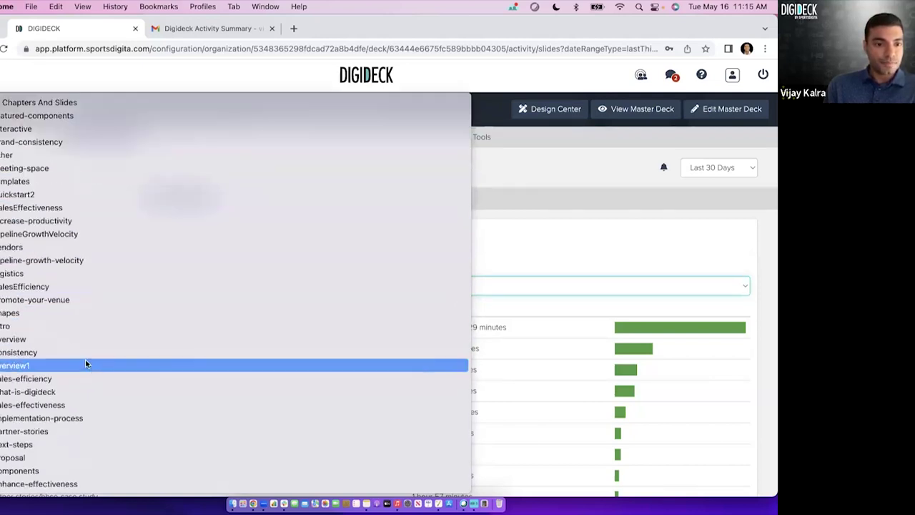
left_click(58, 430)
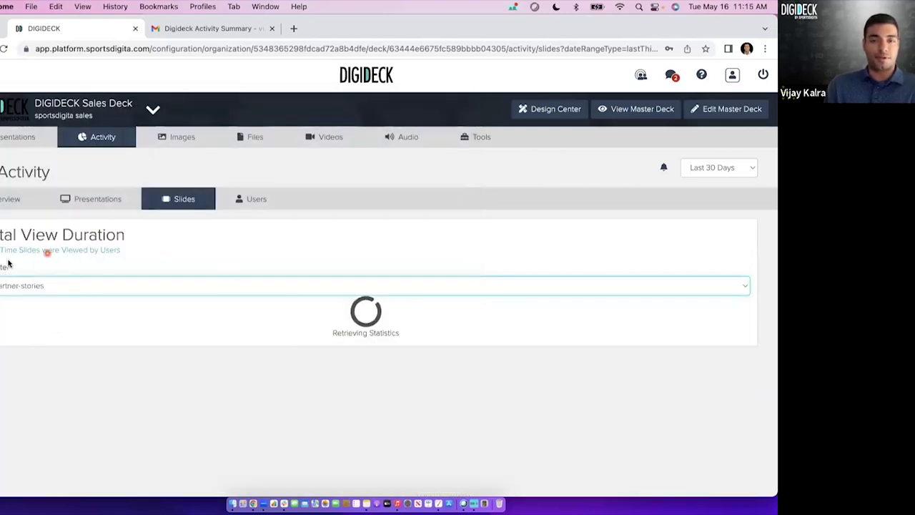
scroll(374, 261, "down", 1)
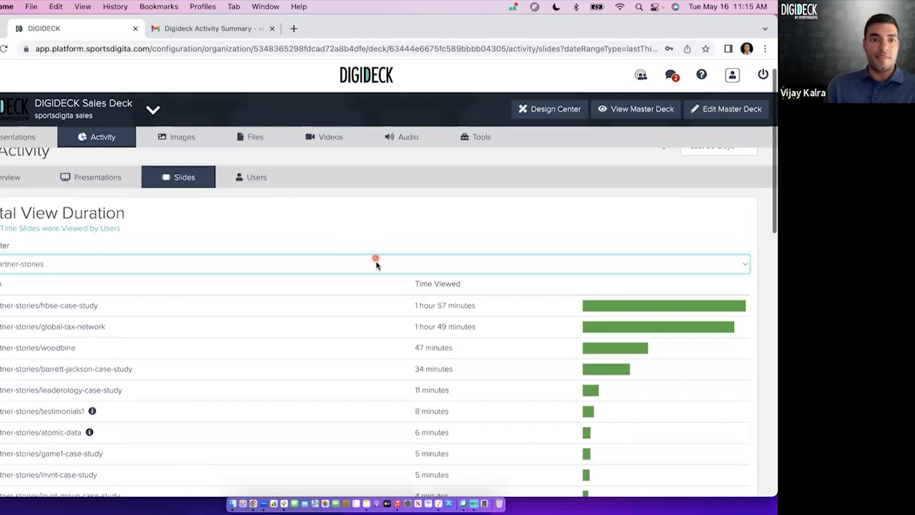
scroll(441, 314, "up", 1)
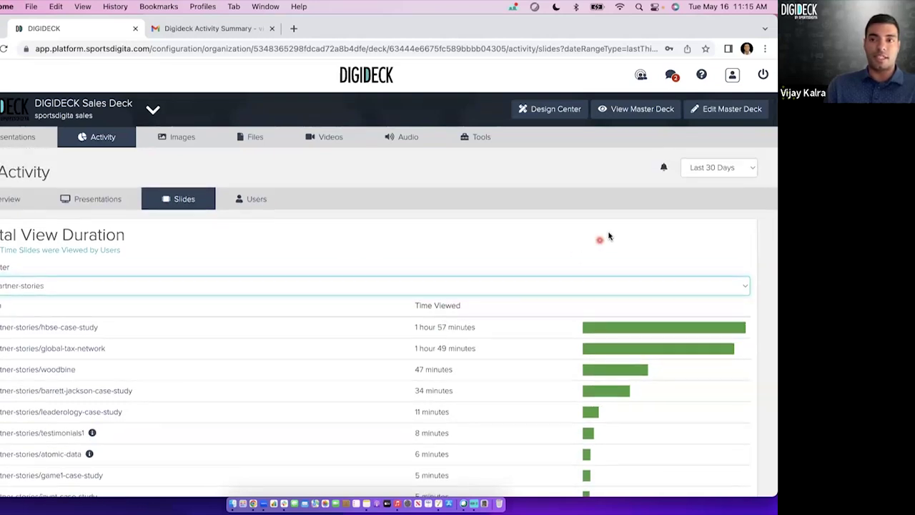
scroll(452, 303, "down", 1)
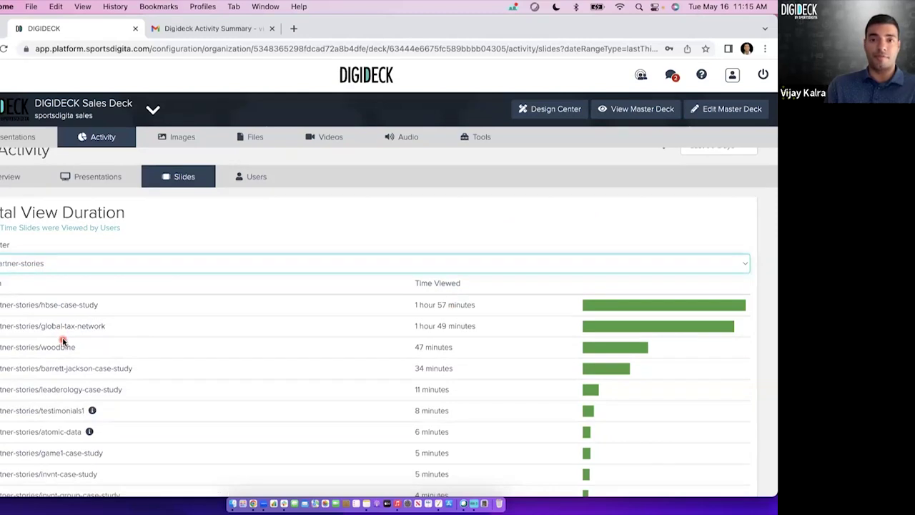
scroll(423, 362, "down", 1)
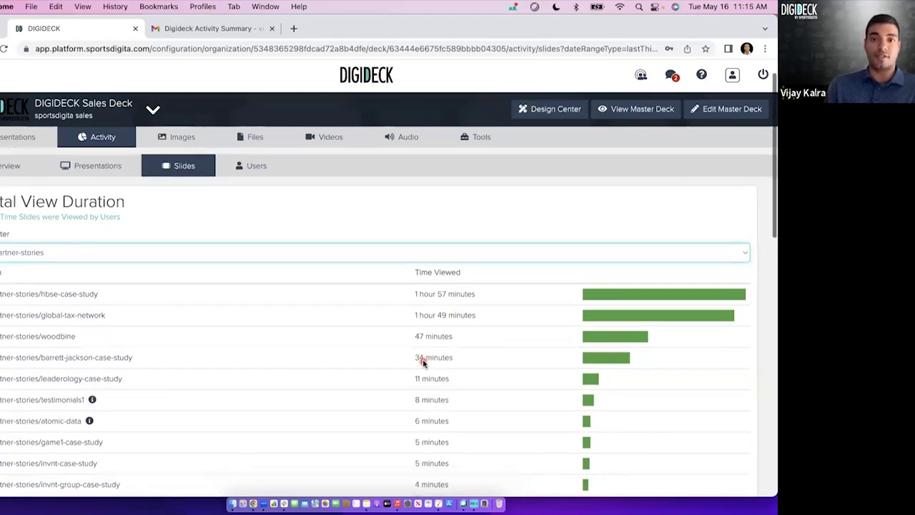
scroll(423, 362, "up", 2)
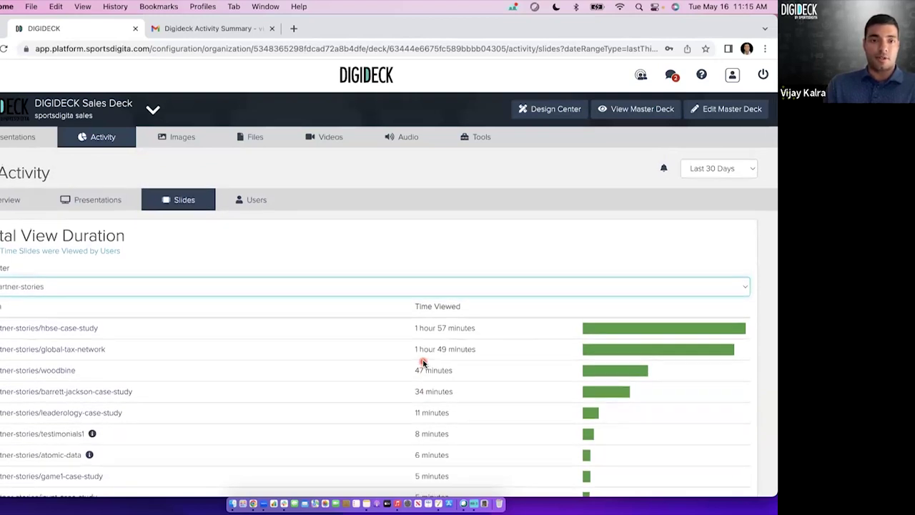
scroll(423, 364, "down", 1)
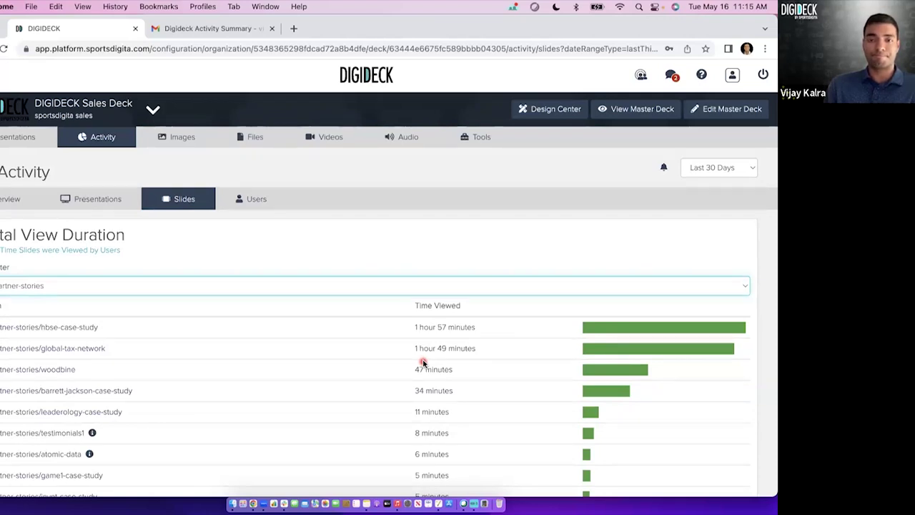
Review the Users activity table ranking members by presentations created, topping at 28.
left_click(252, 200)
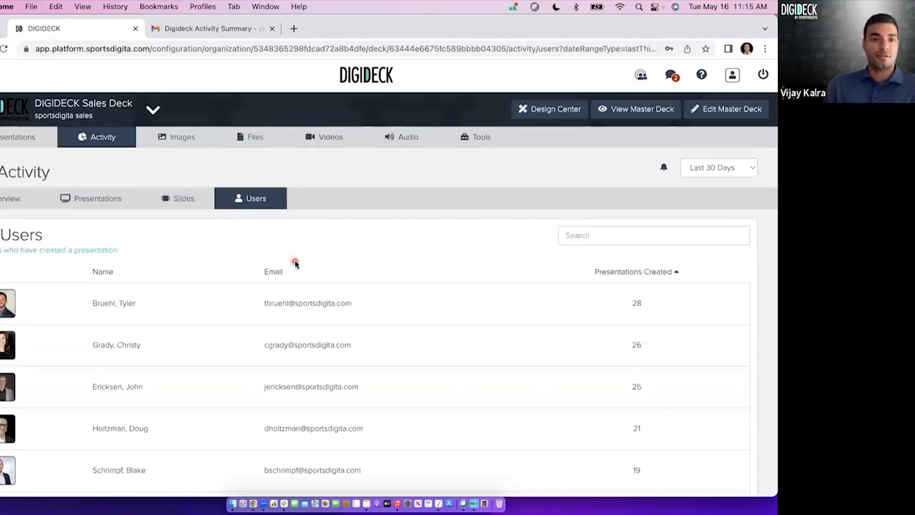
scroll(349, 289, "down", 3)
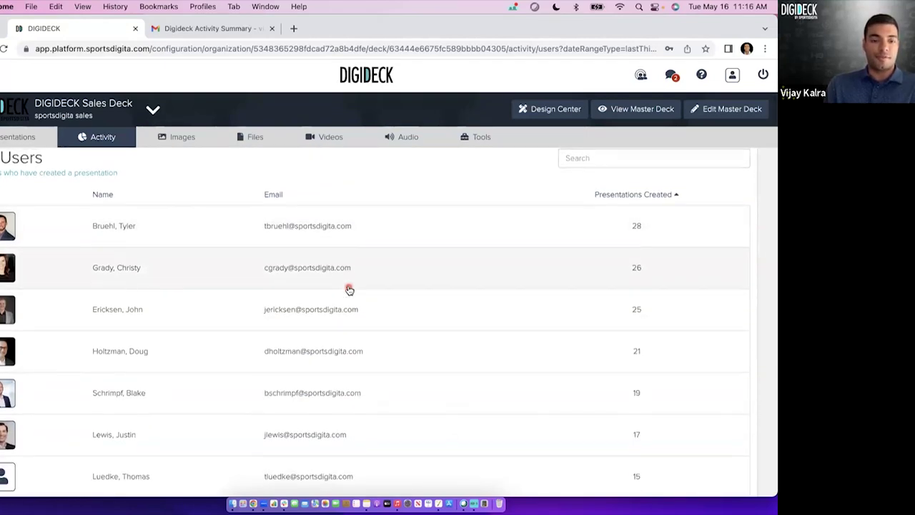
scroll(349, 289, "down", 2)
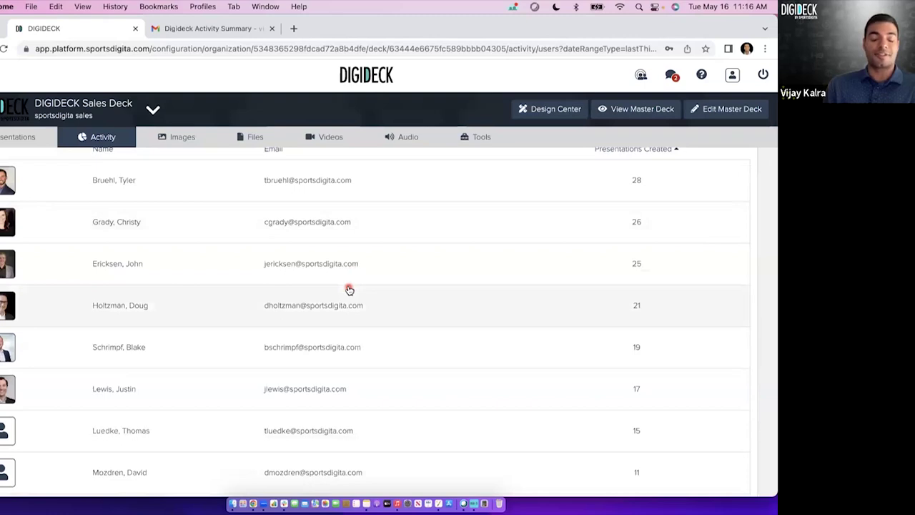
scroll(349, 289, "up", 5)
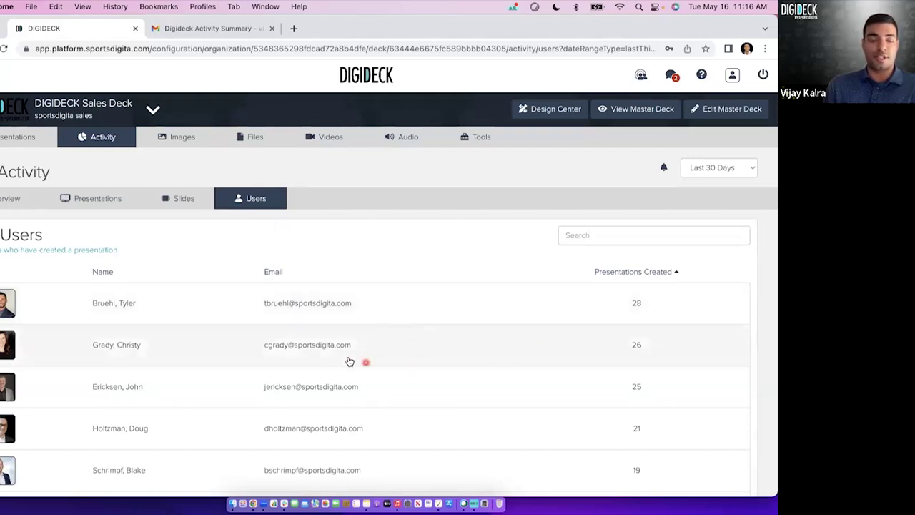
scroll(277, 349, "down", 1)
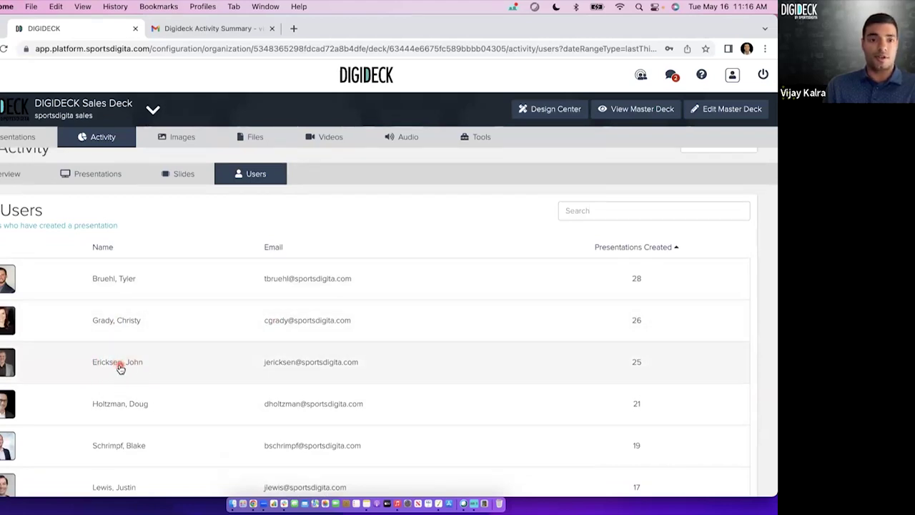
Browse one member's proposal presentations and creation dates, then return to the Users list.
left_click(120, 368)
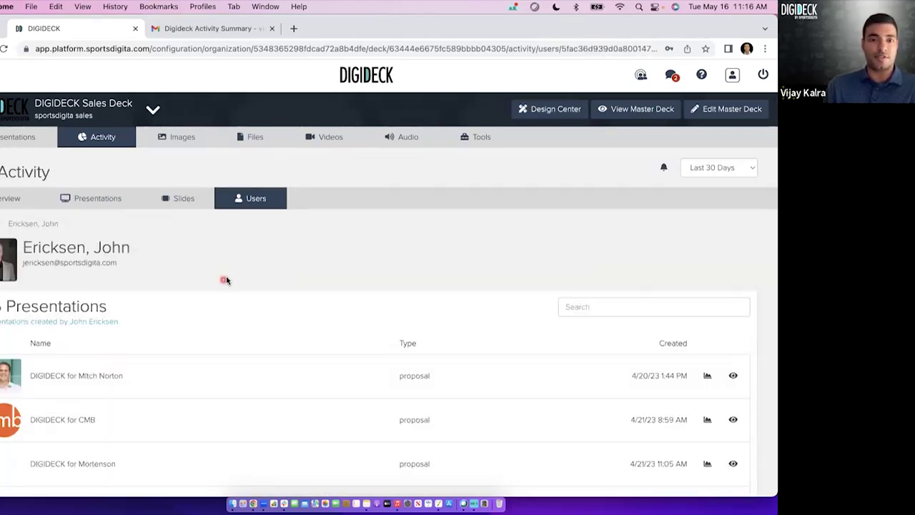
scroll(233, 259, "down", 1)
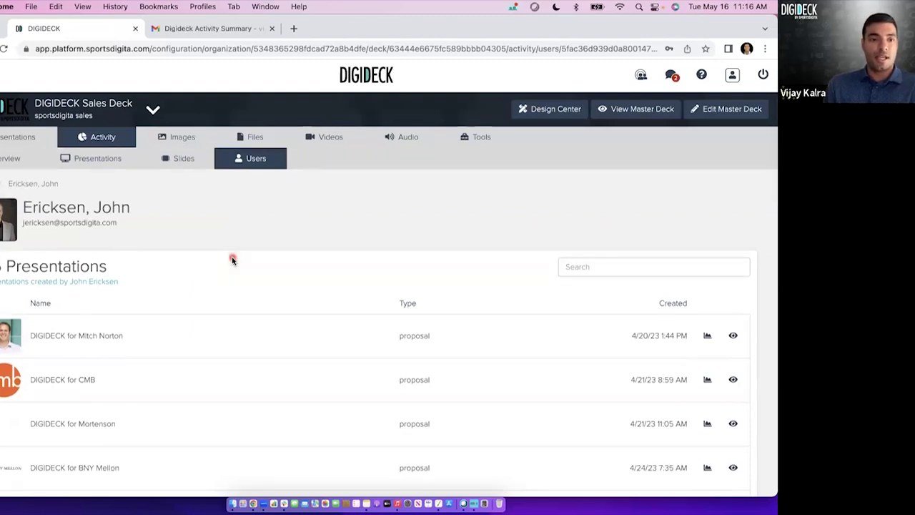
scroll(232, 260, "down", 1)
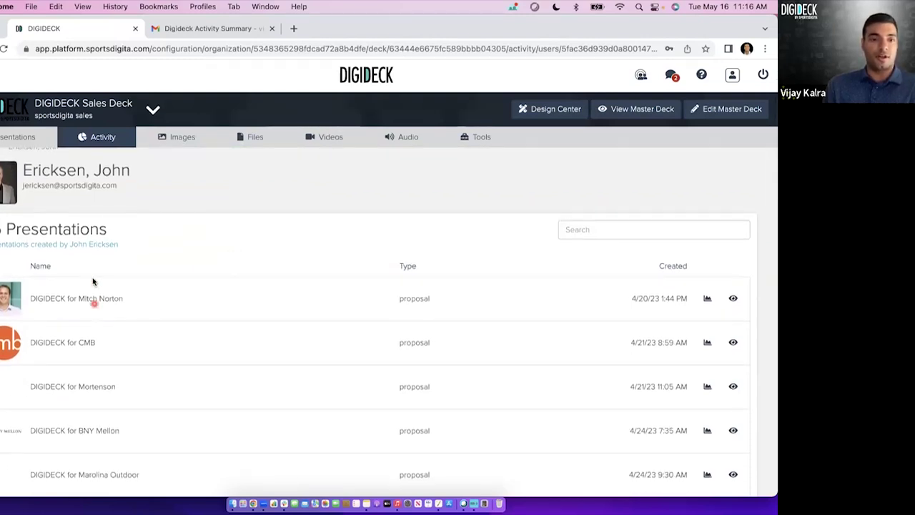
scroll(99, 328, "down", 1)
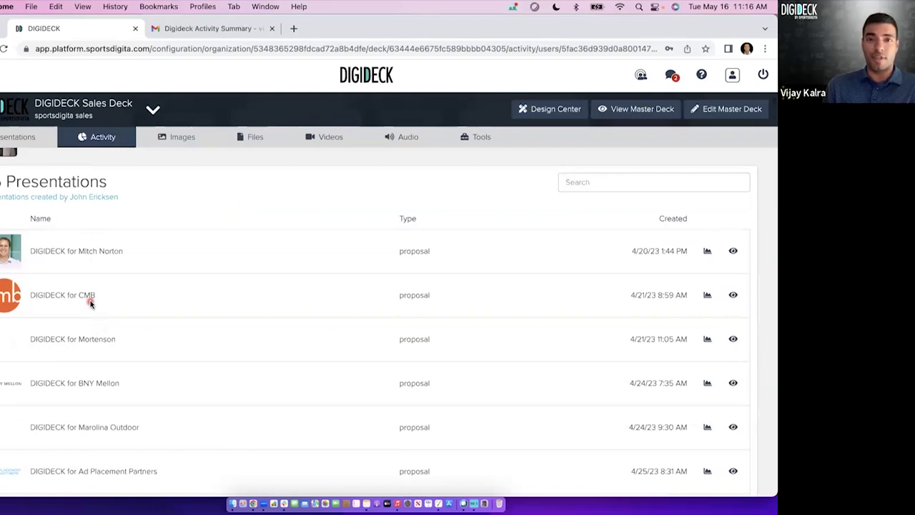
scroll(93, 305, "down", 2)
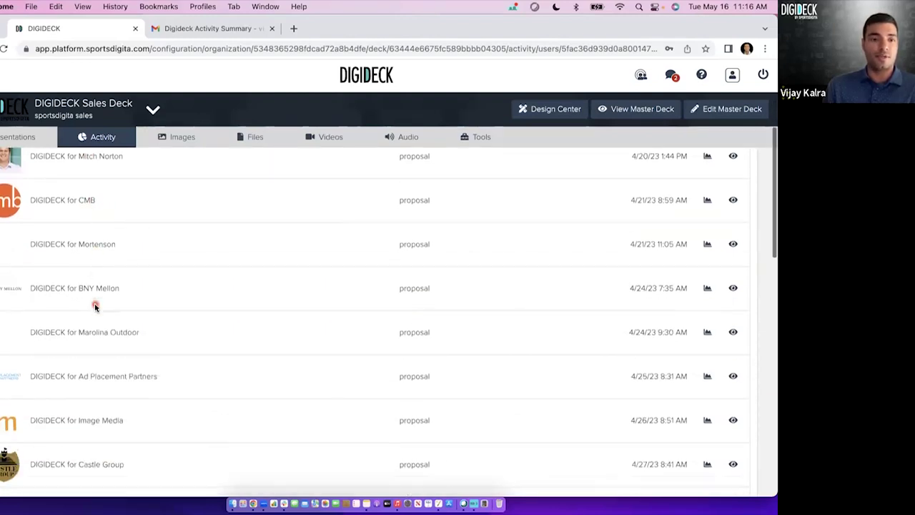
scroll(692, 244, "up", 2)
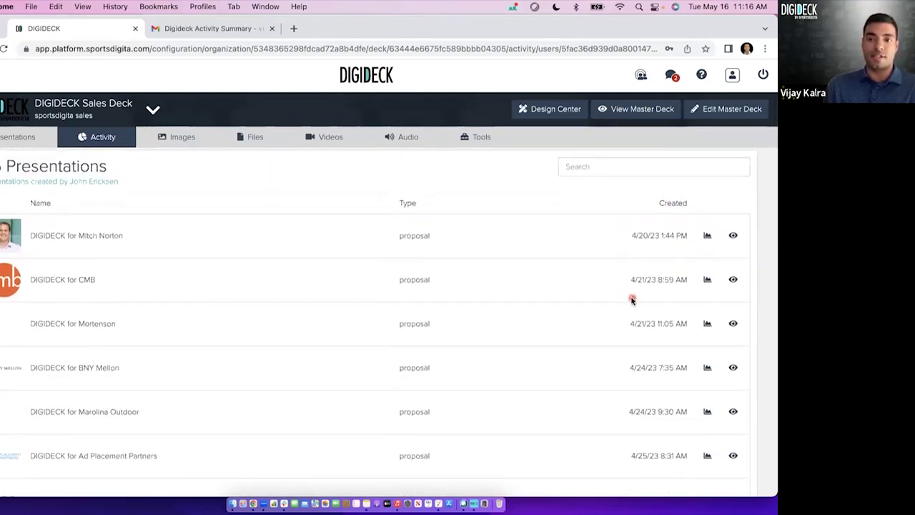
scroll(608, 319, "down", 3)
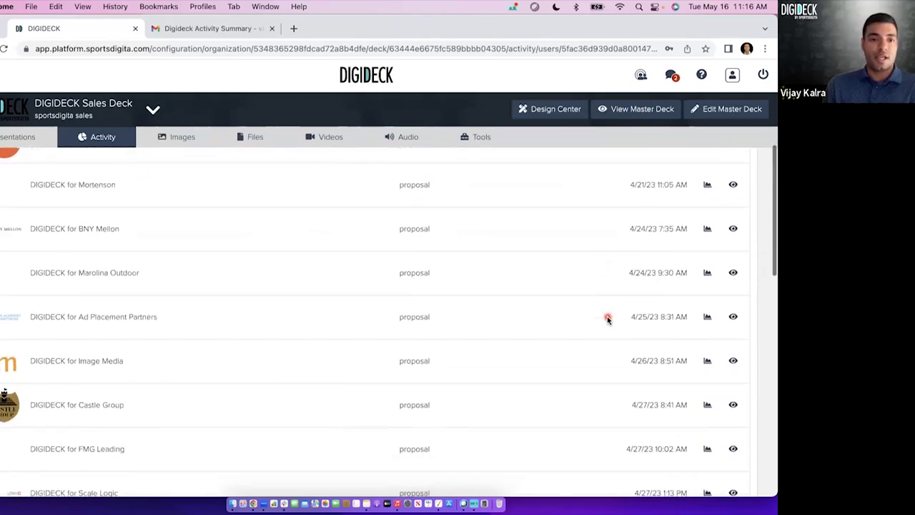
scroll(607, 316, "down", 2)
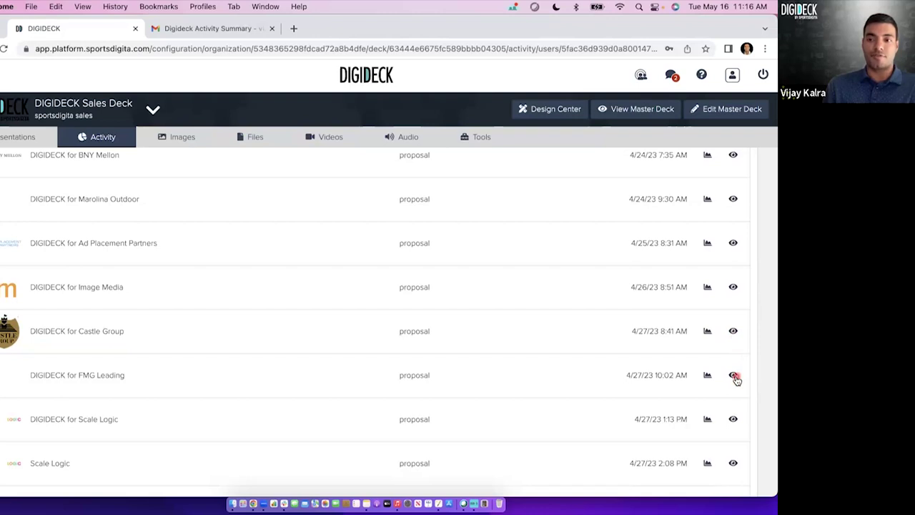
scroll(572, 360, "down", 2)
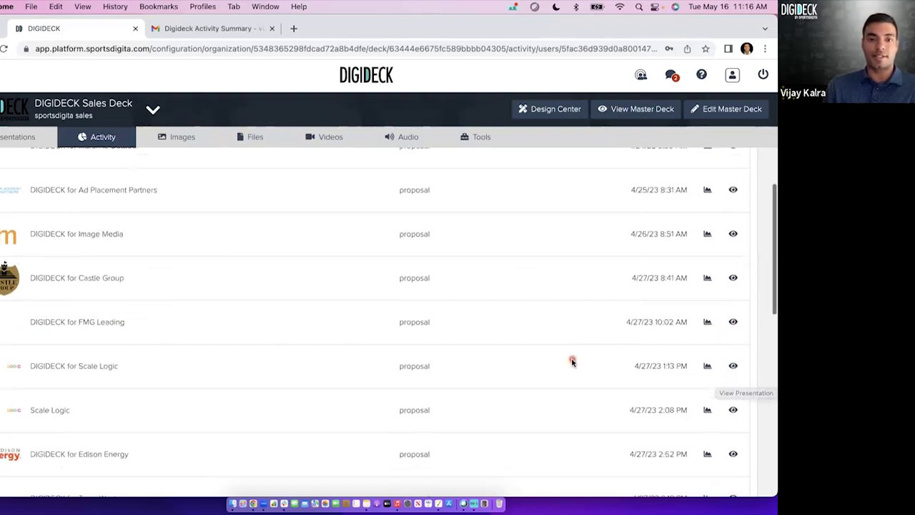
scroll(630, 344, "up", 3)
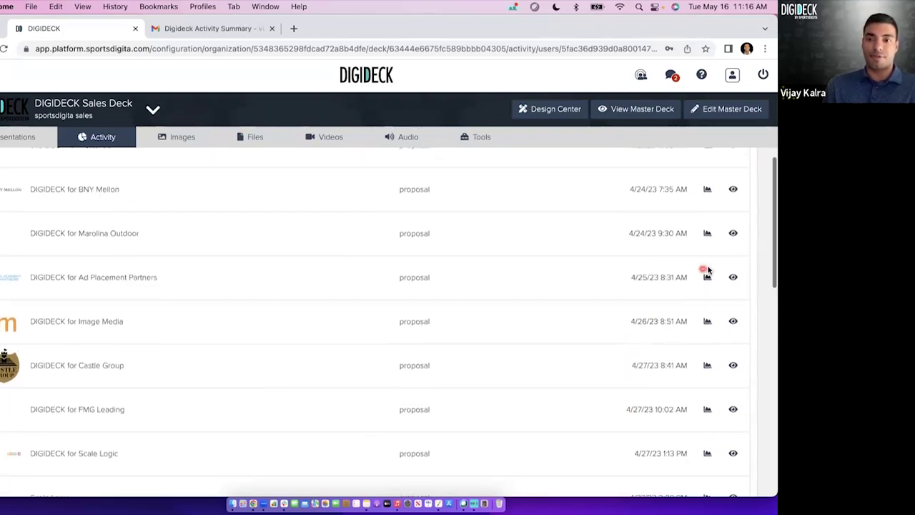
scroll(531, 293, "up", 5)
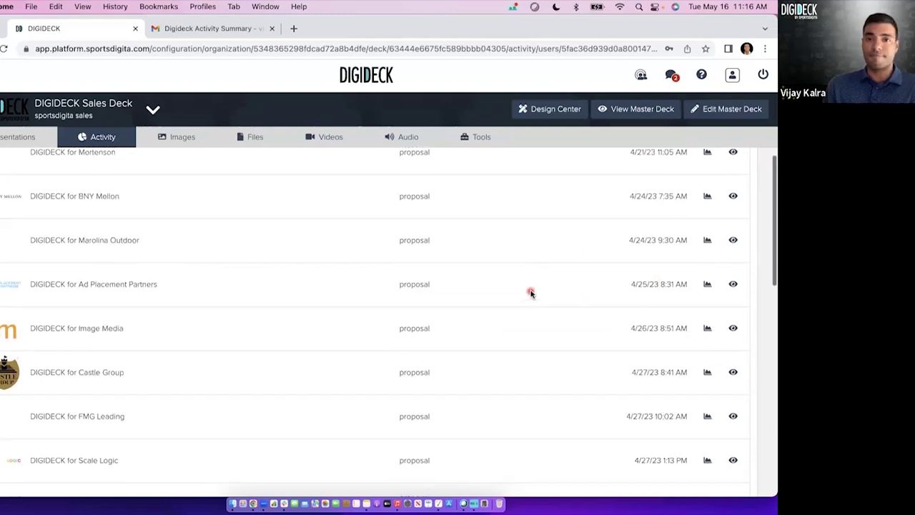
scroll(529, 293, "up", 4)
left_click(264, 198)
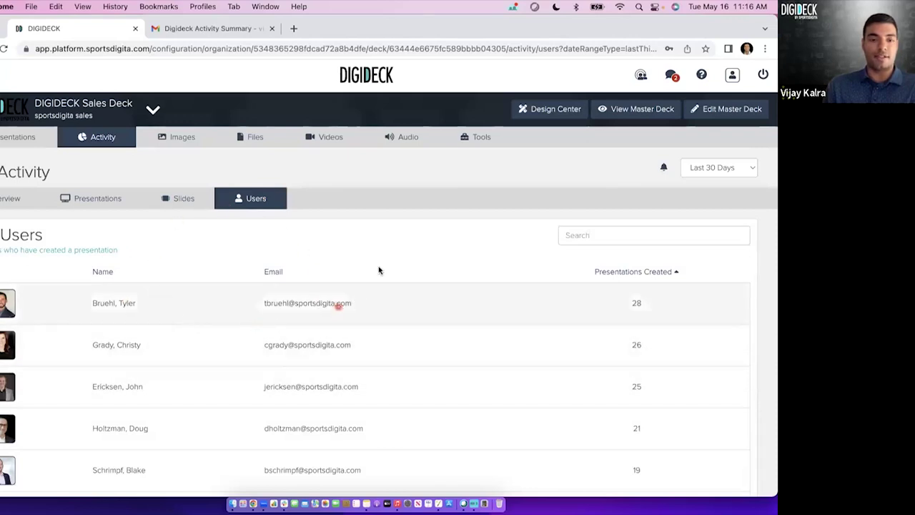
scroll(388, 244, "down", 1)
scroll(389, 246, "up", 1)
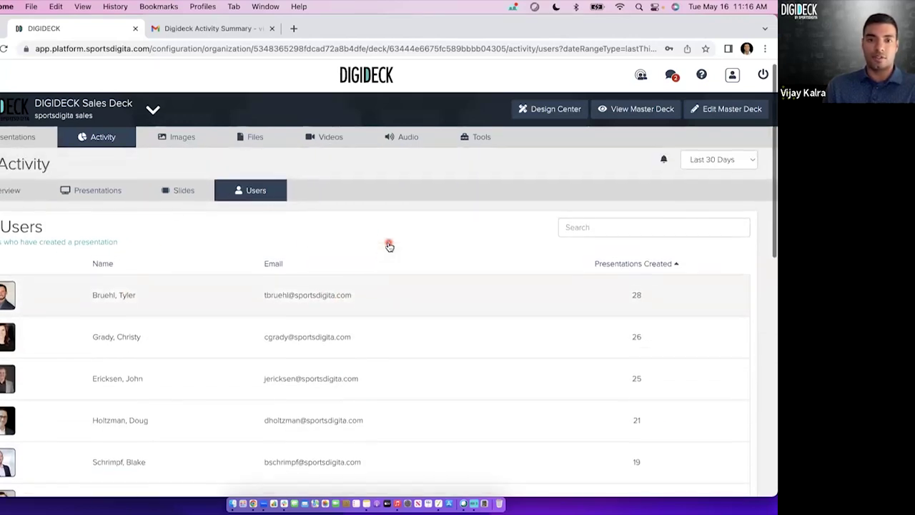
scroll(389, 246, "down", 2)
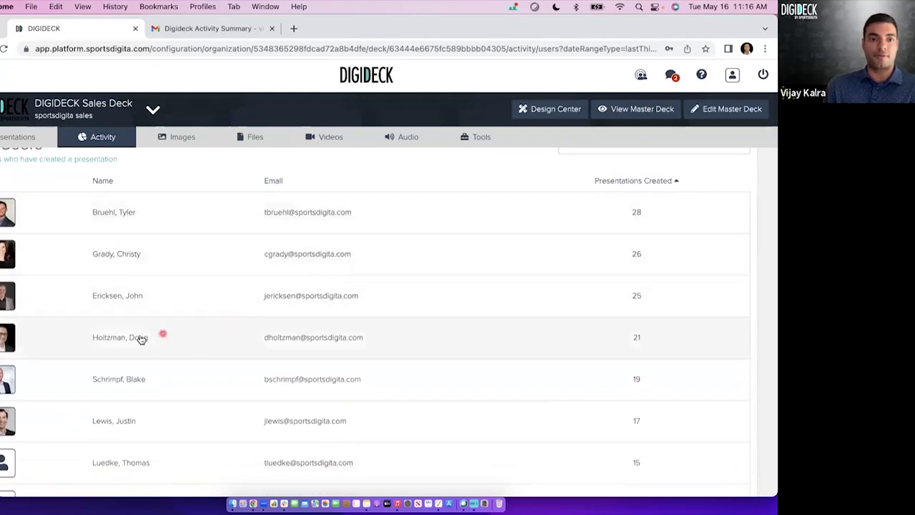
left_click(134, 306)
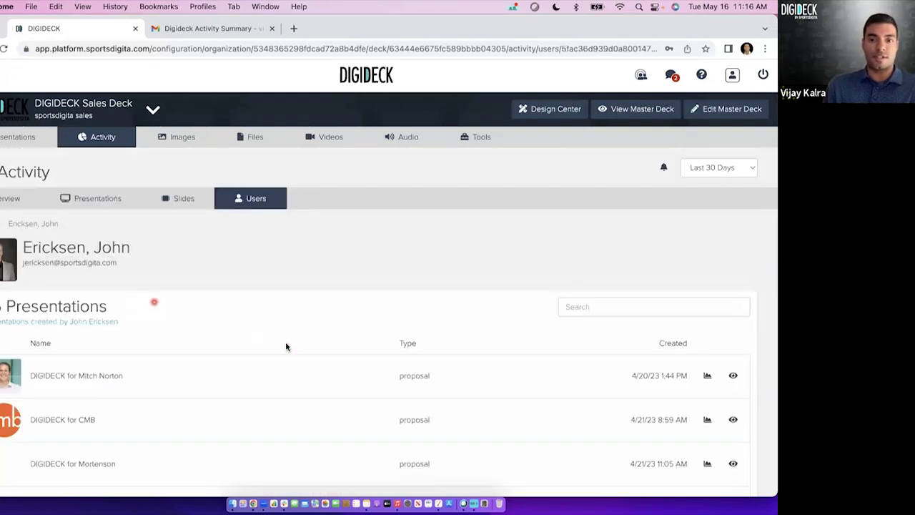
scroll(332, 364, "down", 2)
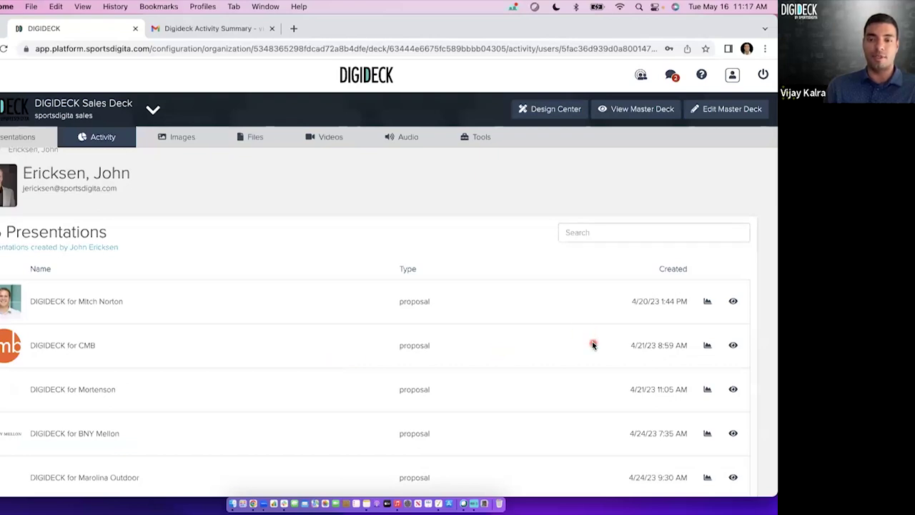
scroll(593, 345, "down", 2)
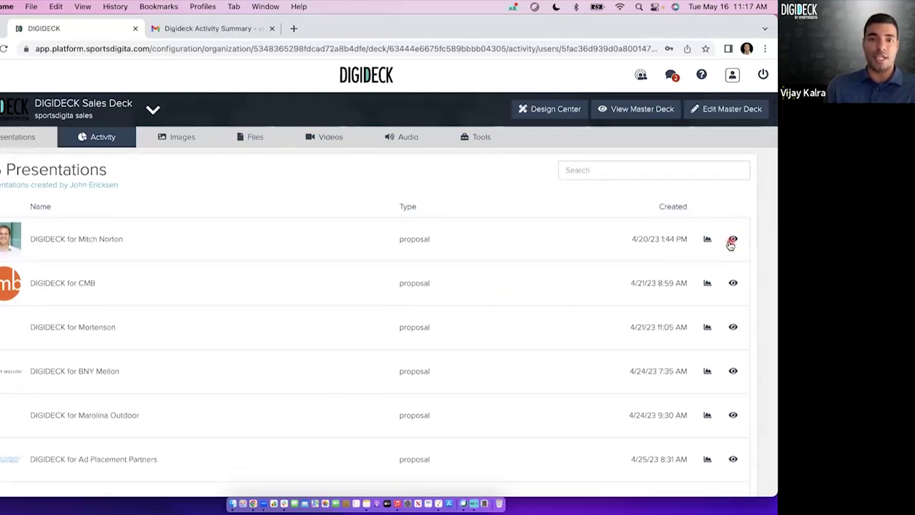
scroll(530, 286, "down", 2)
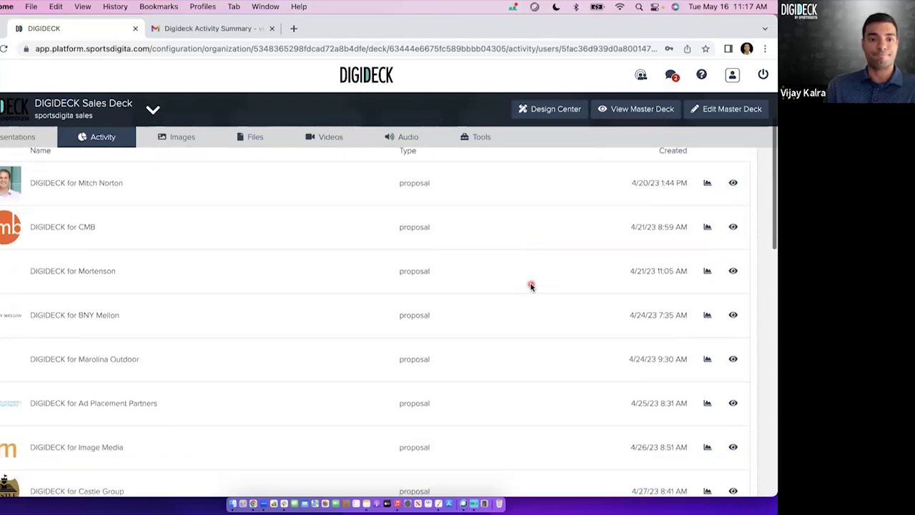
scroll(531, 287, "up", 6)
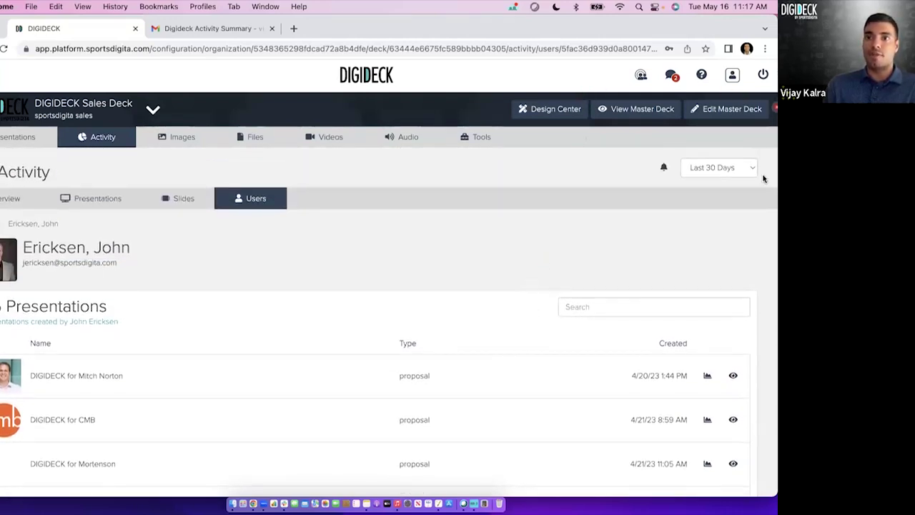
Set the activity date filter to a custom range from 04/17/2023 to 05/01/2023.
left_click(712, 170)
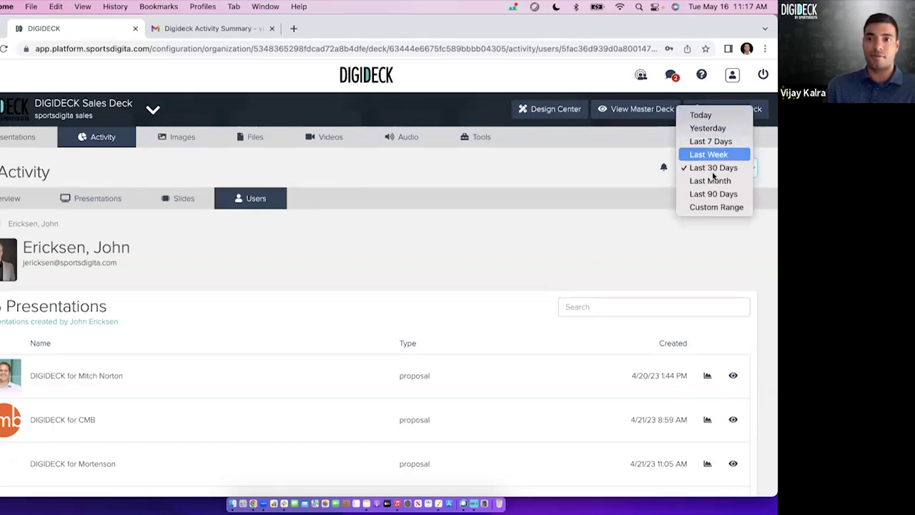
left_click(713, 207)
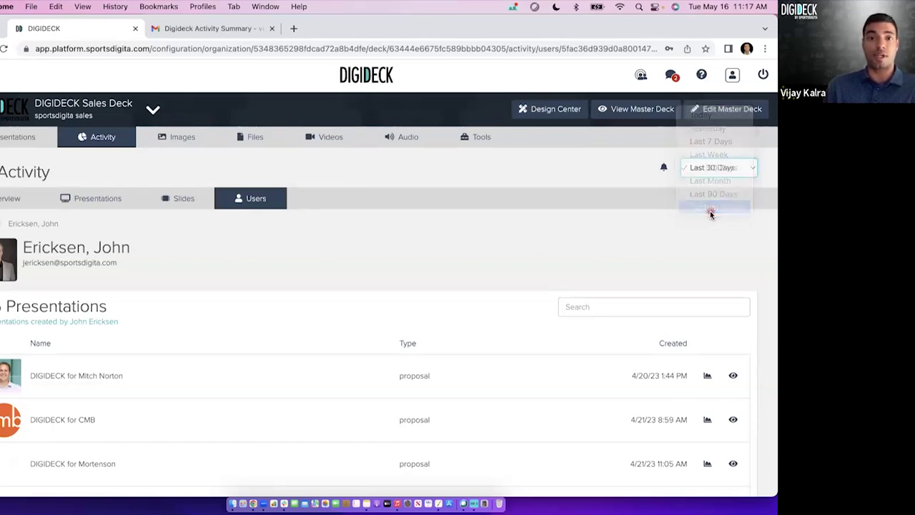
left_click(574, 169)
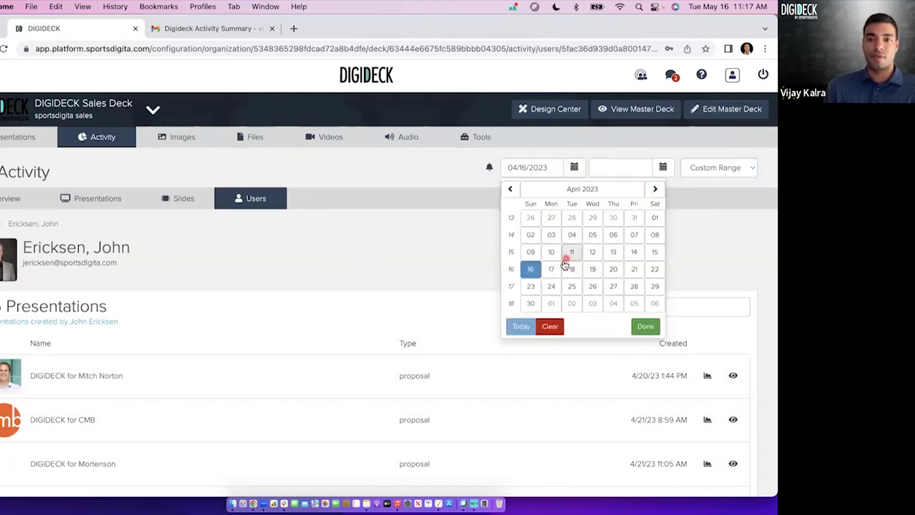
left_click(554, 269)
left_click(657, 169)
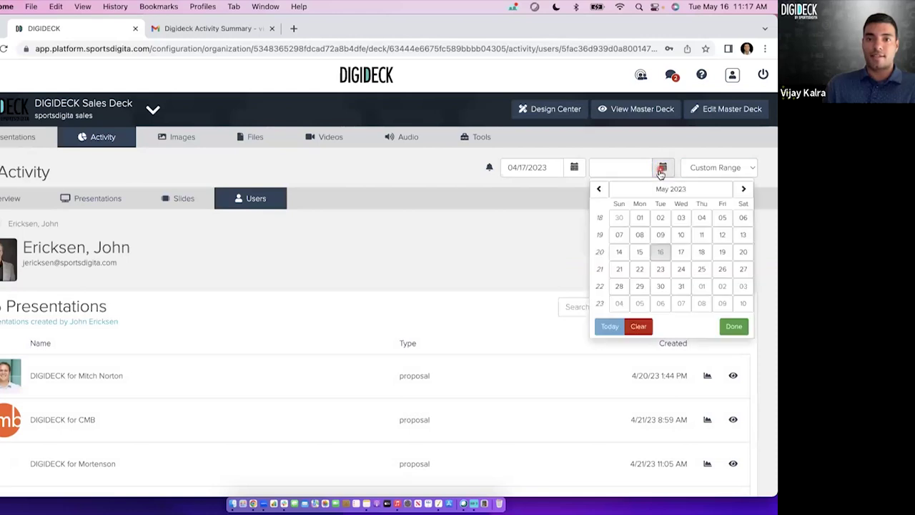
left_click(639, 219)
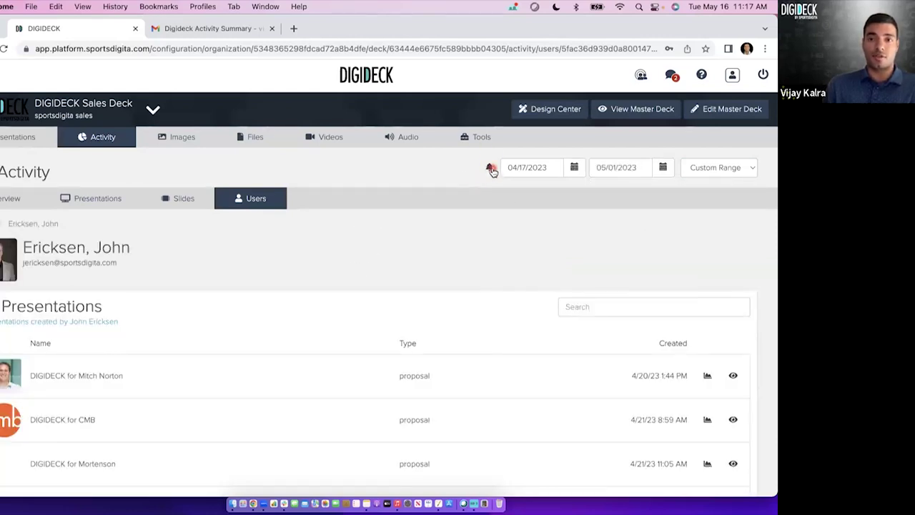
left_click(491, 169)
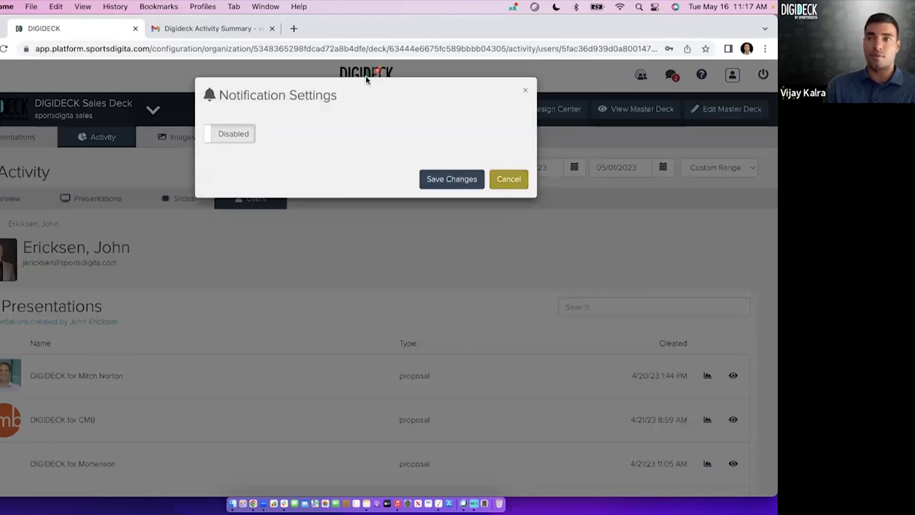
Enable activity notifications, keeping the Weekly frequency on Sunday mornings.
left_click(234, 138)
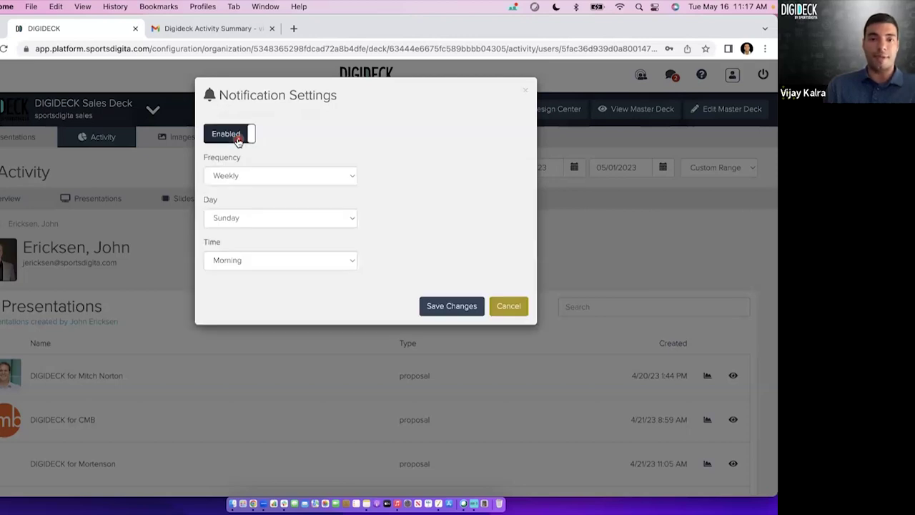
left_click(247, 179)
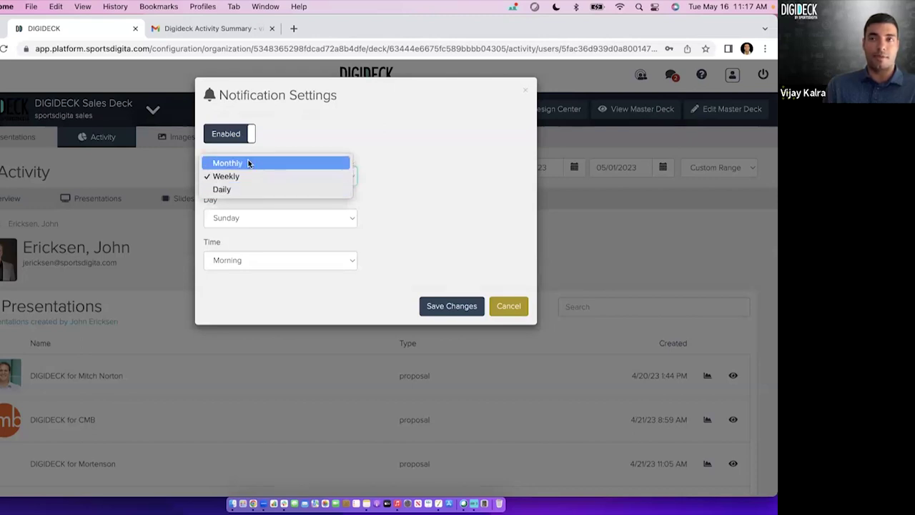
left_click(433, 153)
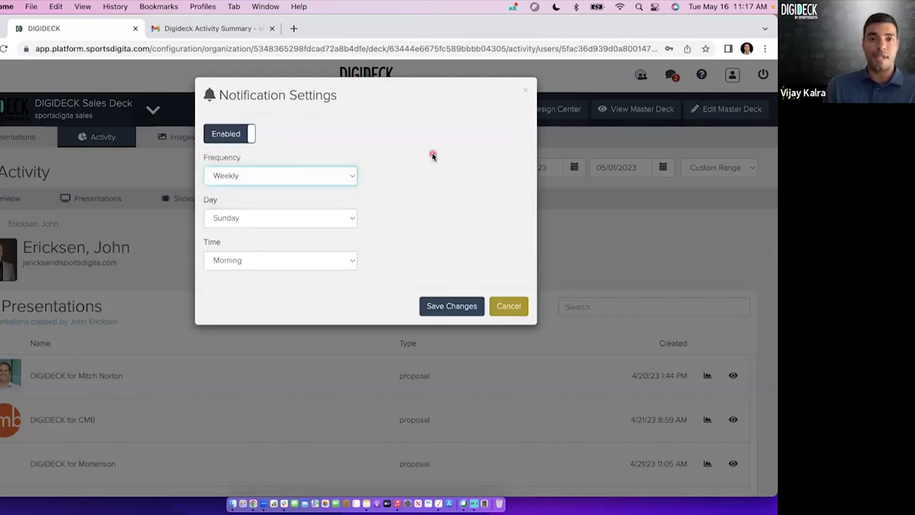
left_click(213, 28)
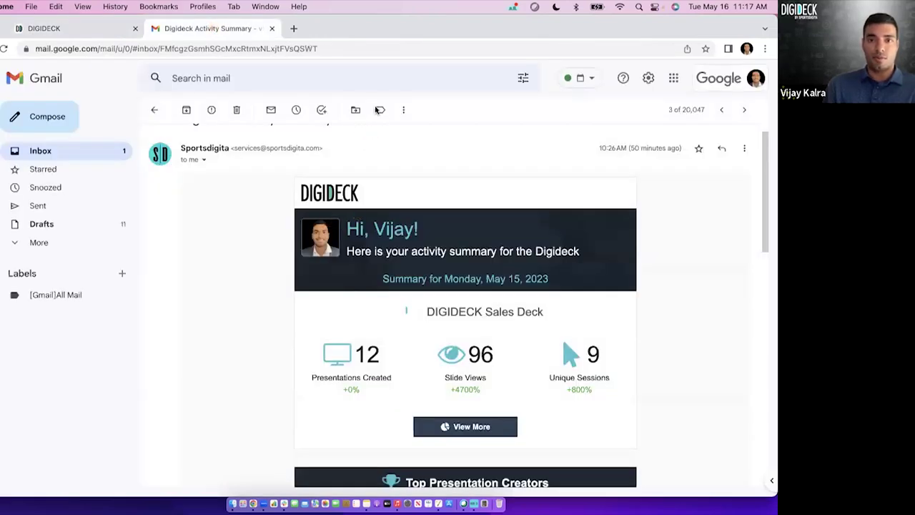
scroll(414, 260, "down", 1)
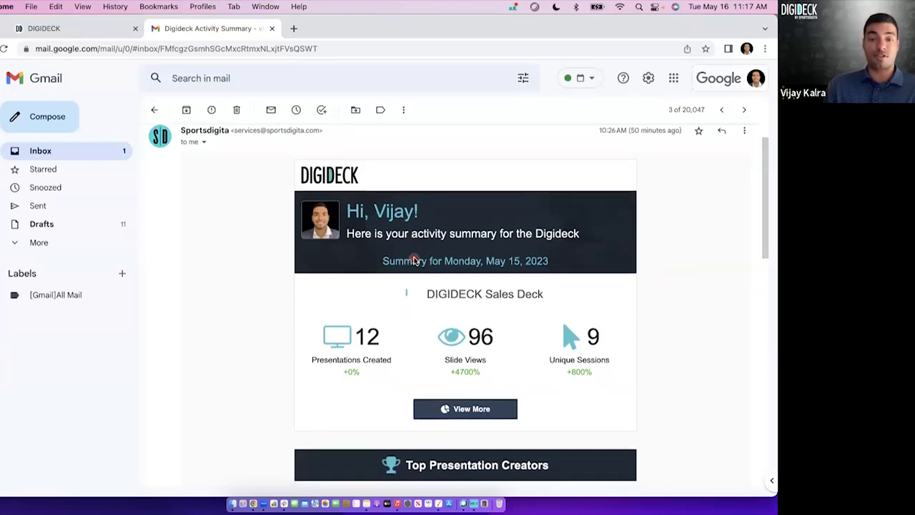
scroll(423, 293, "down", 1)
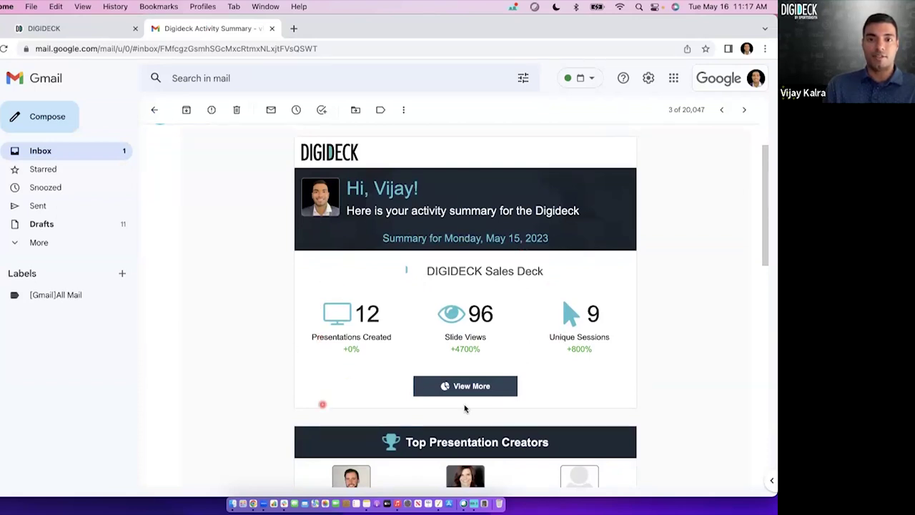
scroll(465, 307, "down", 1)
scroll(465, 312, "down", 5)
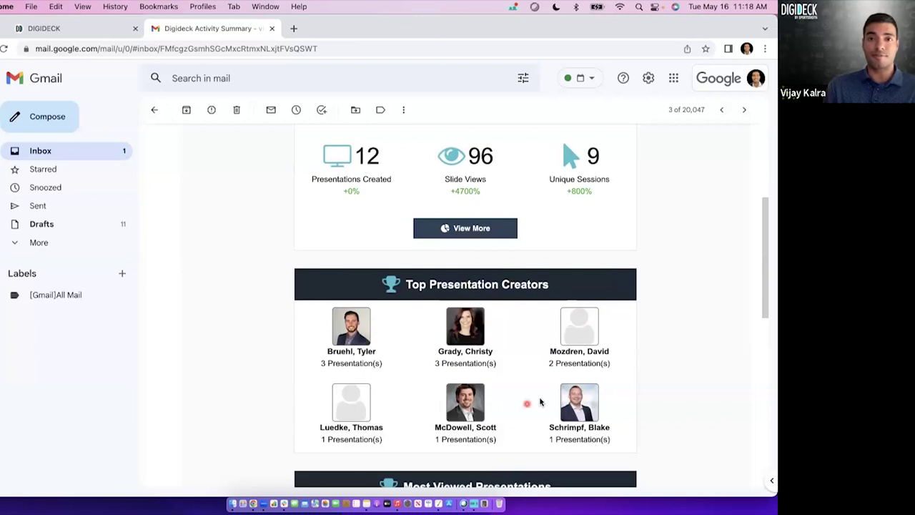
scroll(537, 401, "down", 4)
scroll(501, 358, "down", 2)
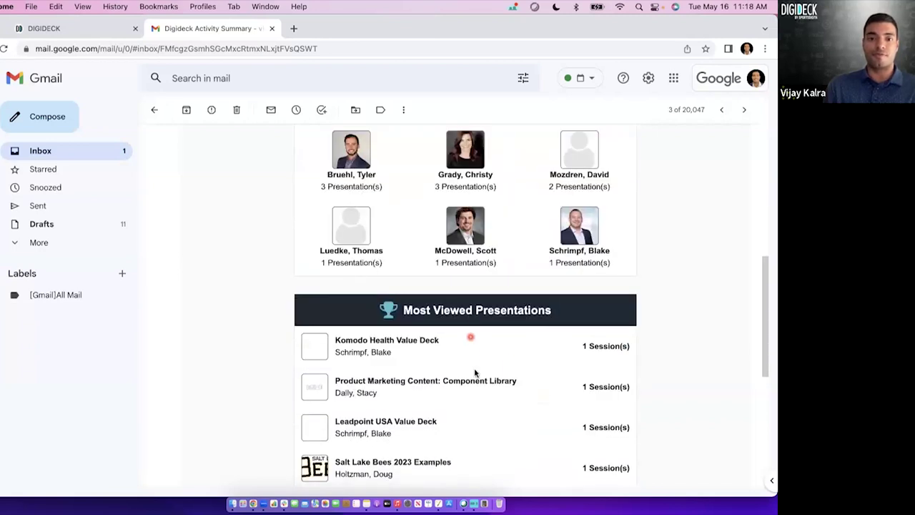
scroll(475, 372, "down", 8)
scroll(475, 372, "up", 6)
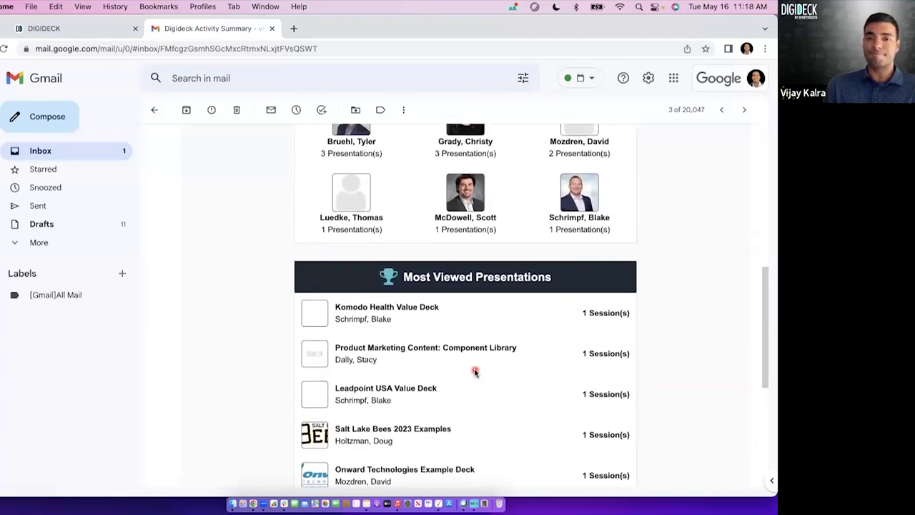
scroll(475, 372, "up", 4)
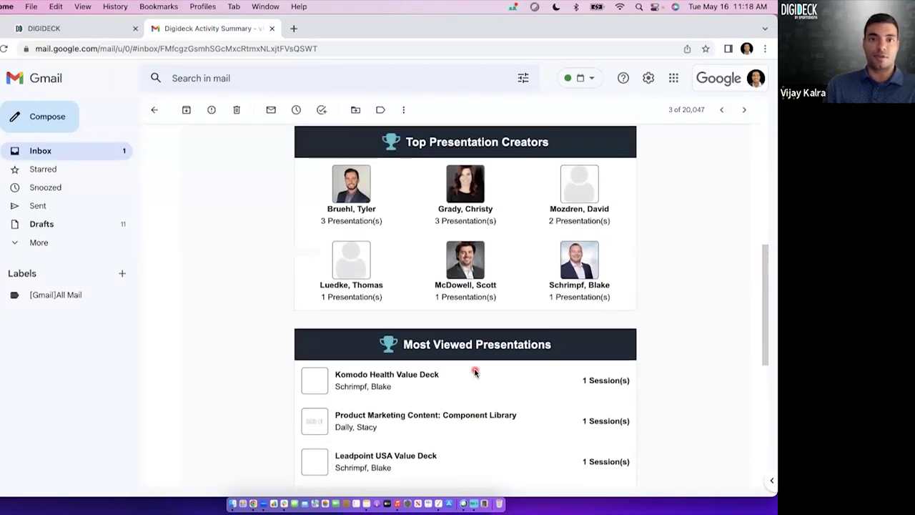
scroll(474, 372, "up", 5)
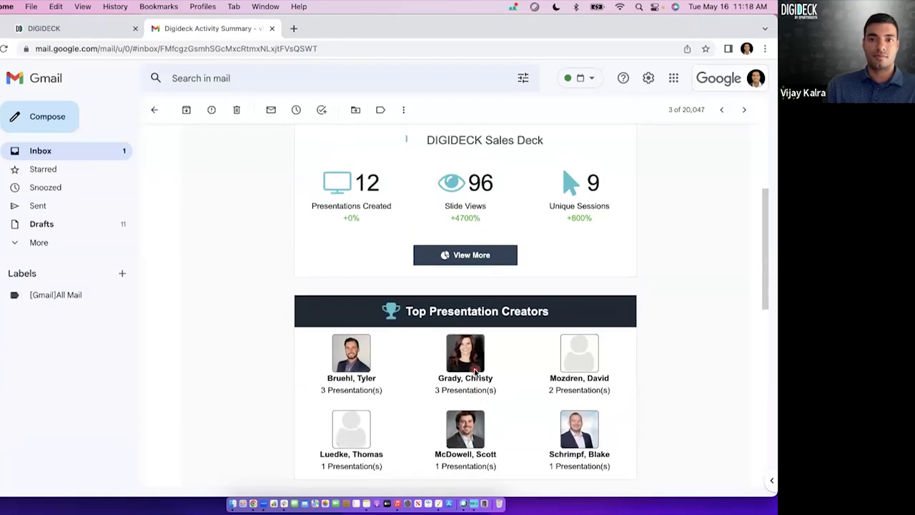
left_click(86, 30)
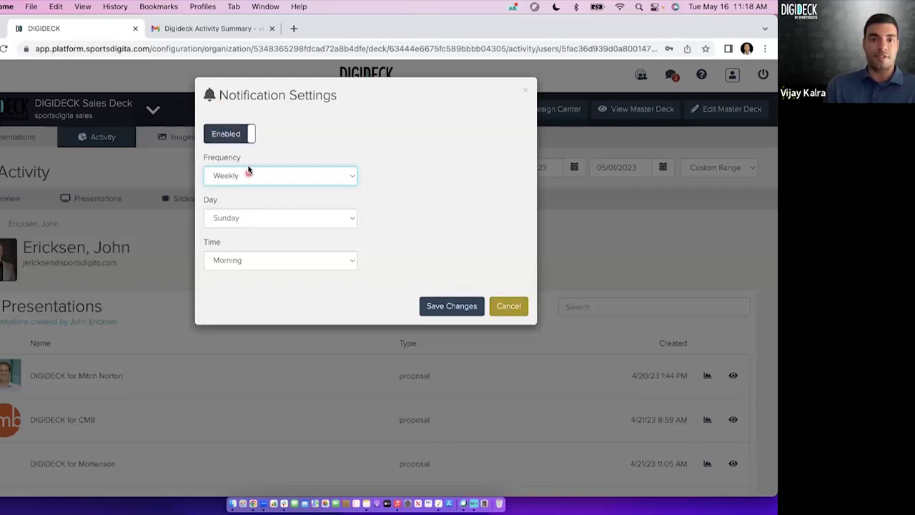
Cancel Notification Settings and return to the deck's Activity overview for 04/17–05/01/2023.
left_click(520, 308)
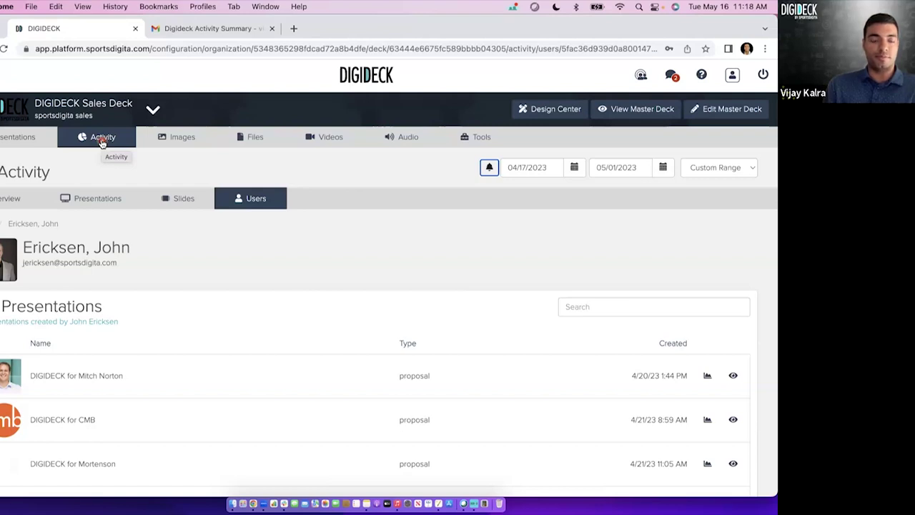
left_click(12, 202)
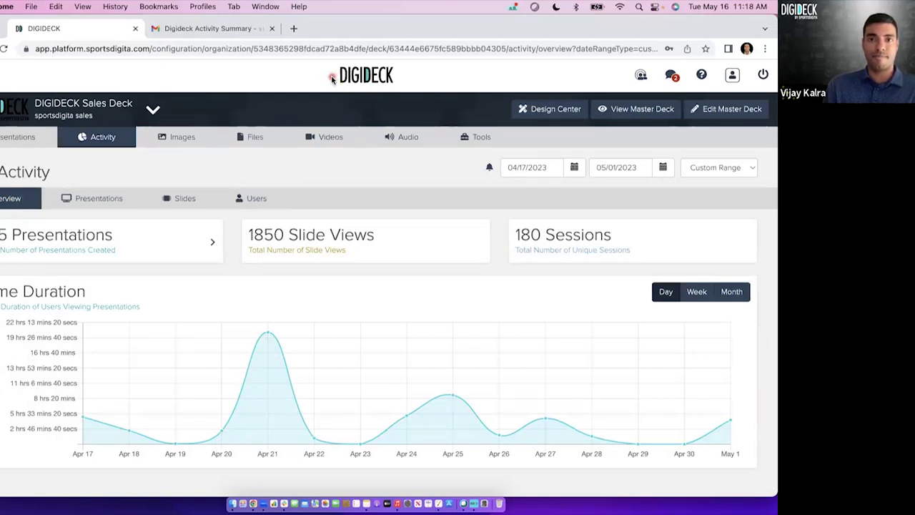
Open the Sales Deck Images library and browse its partner testimonial cards.
left_click(185, 140)
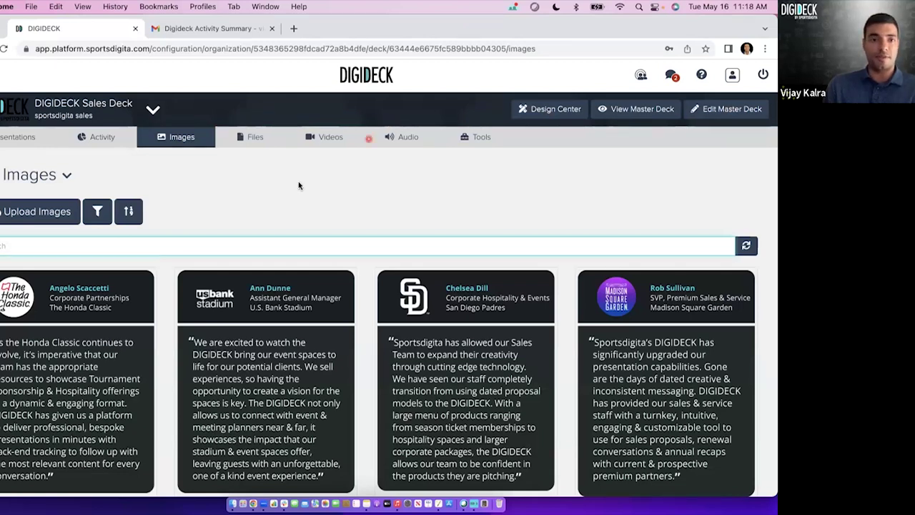
scroll(278, 212, "down", 2)
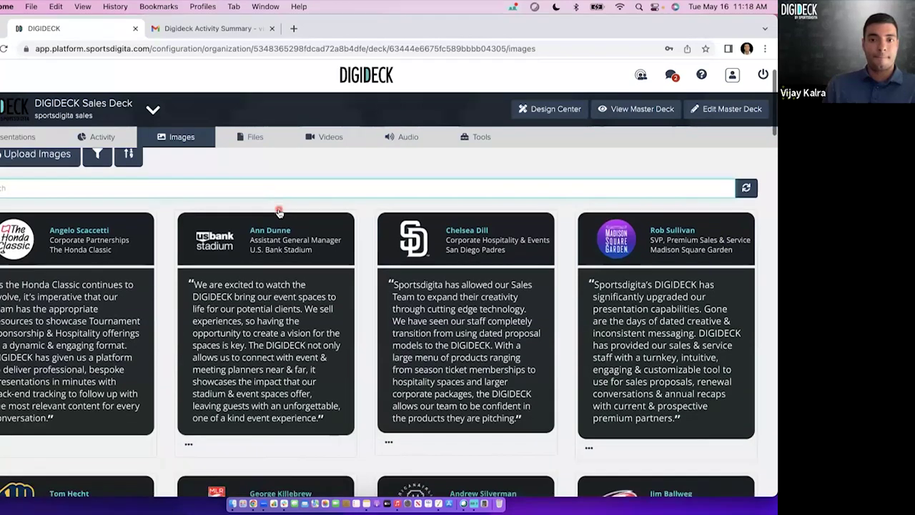
scroll(279, 212, "up", 2)
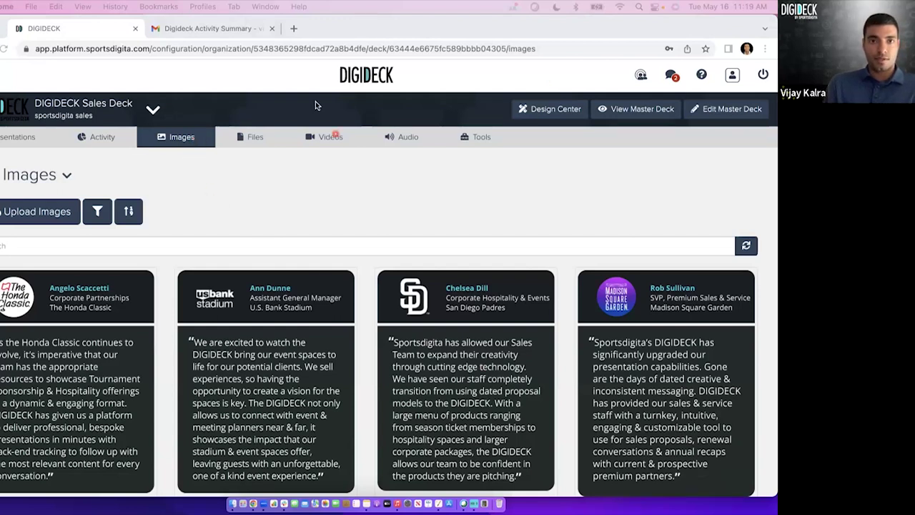
Close the Digideck Activity Summary email tab and deselect the image search field.
left_click(272, 29)
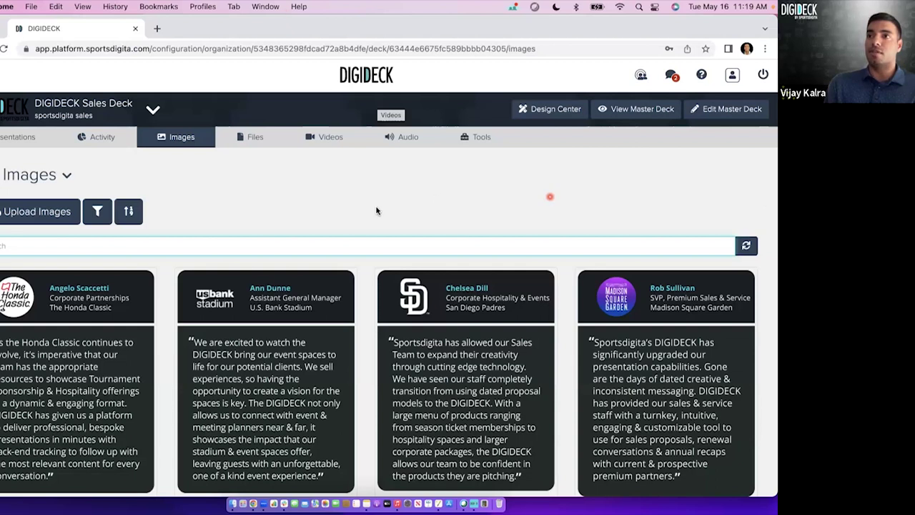
left_click(254, 198)
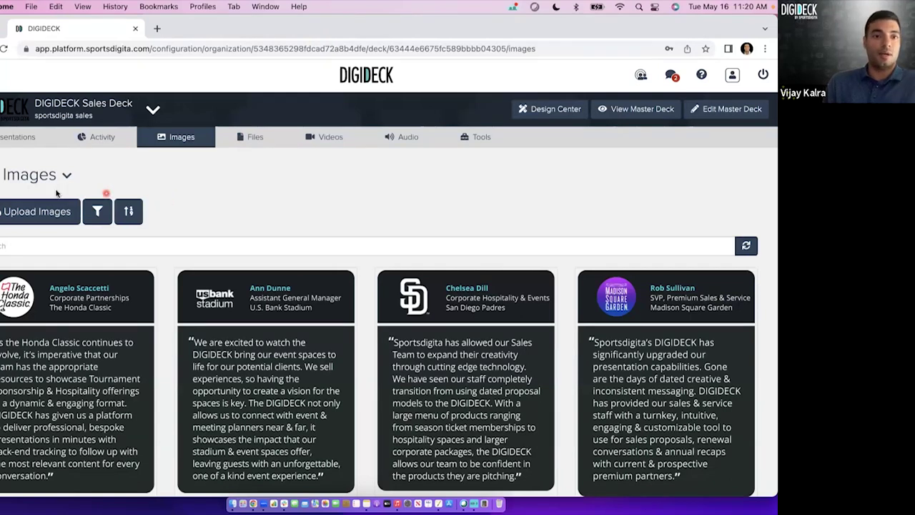
Start an image upload and browse the file picker, trying several logo files.
left_click(30, 215)
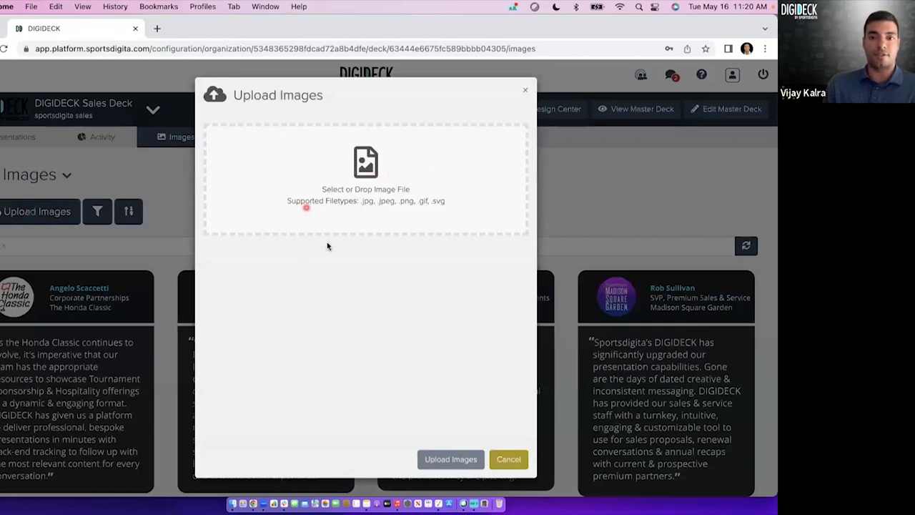
left_click(364, 191)
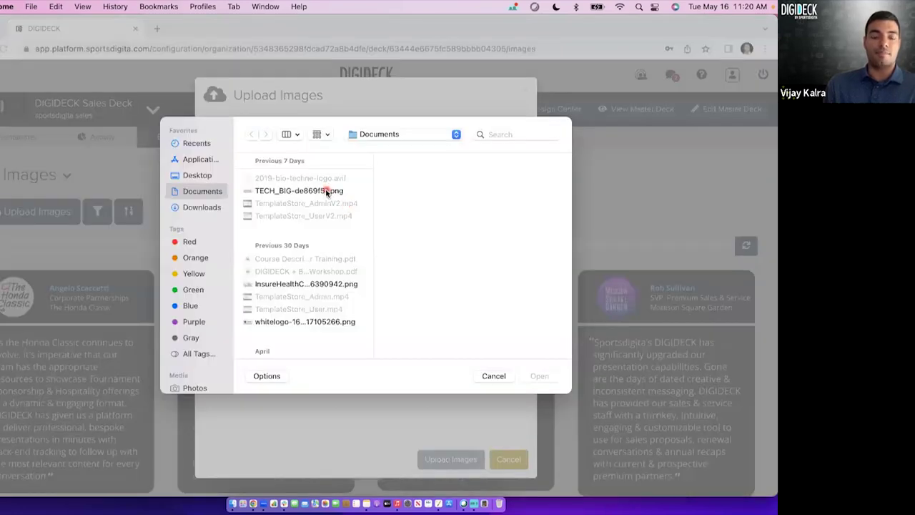
left_click(327, 191)
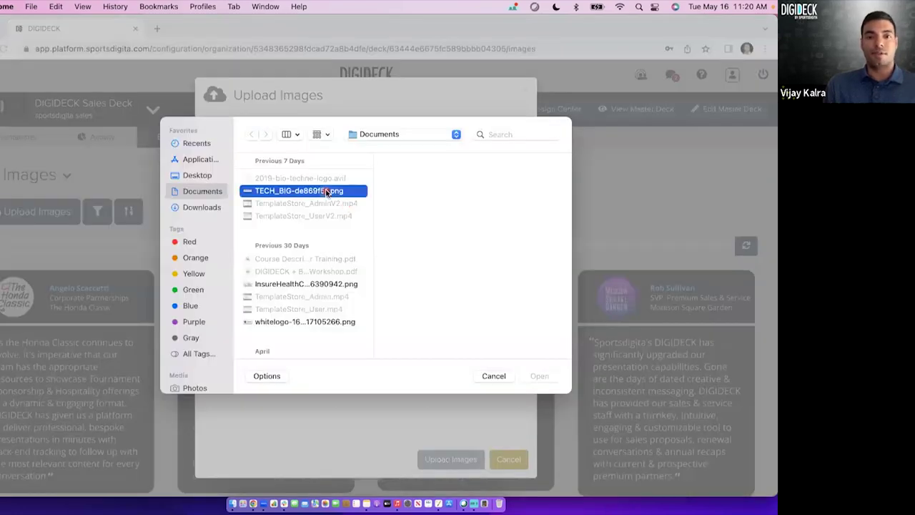
left_click(312, 284, "super")
left_click(299, 323, "super")
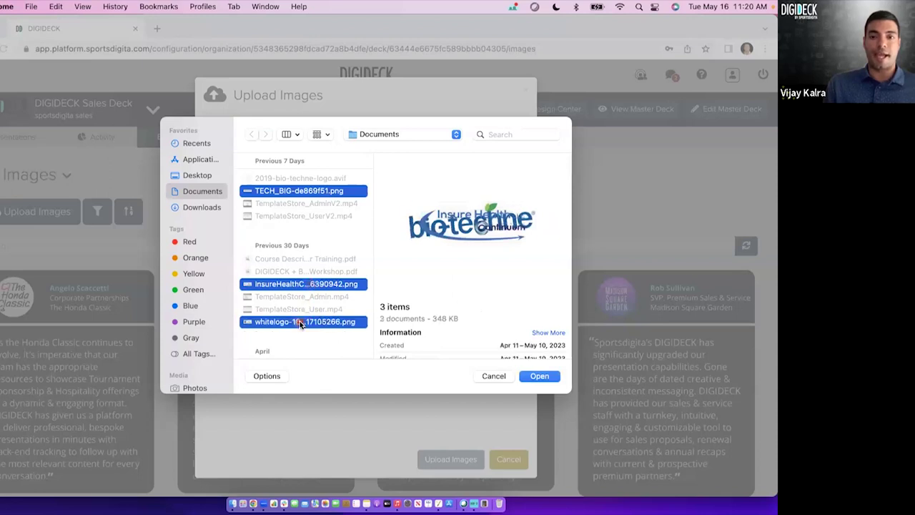
left_click(314, 284)
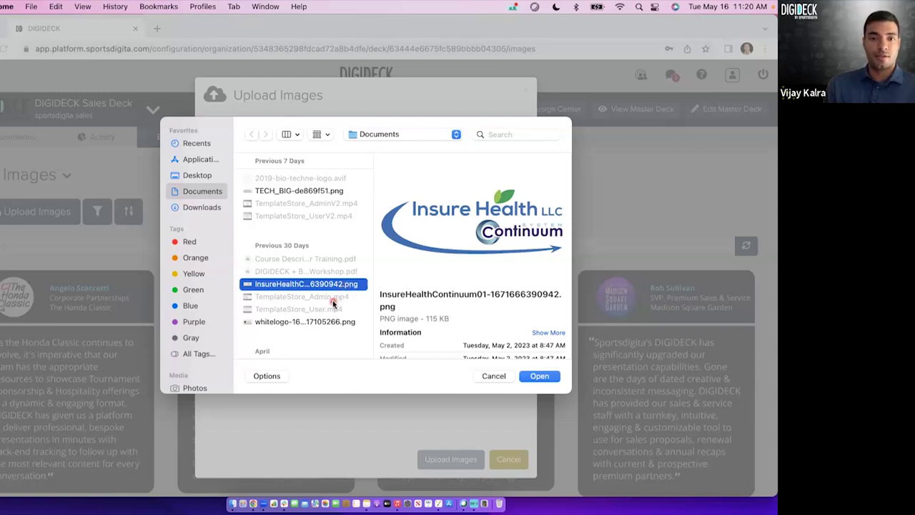
Select the portrait JPG in Documents and load it into Upload Images.
scroll(332, 304, "down", 15)
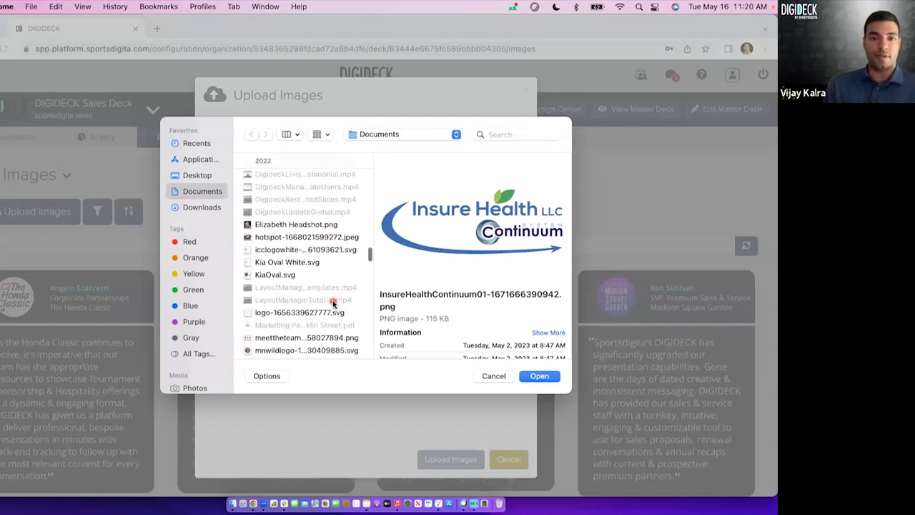
scroll(333, 304, "down", 10)
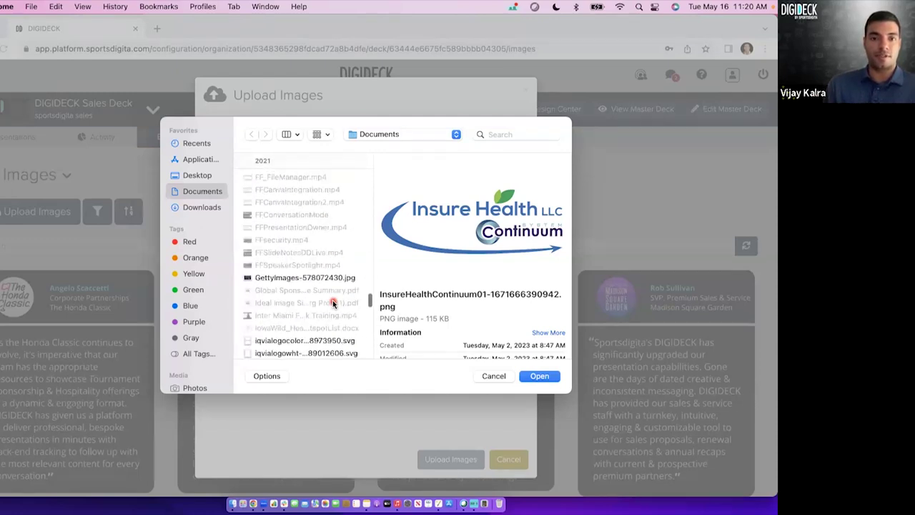
scroll(333, 304, "down", 10)
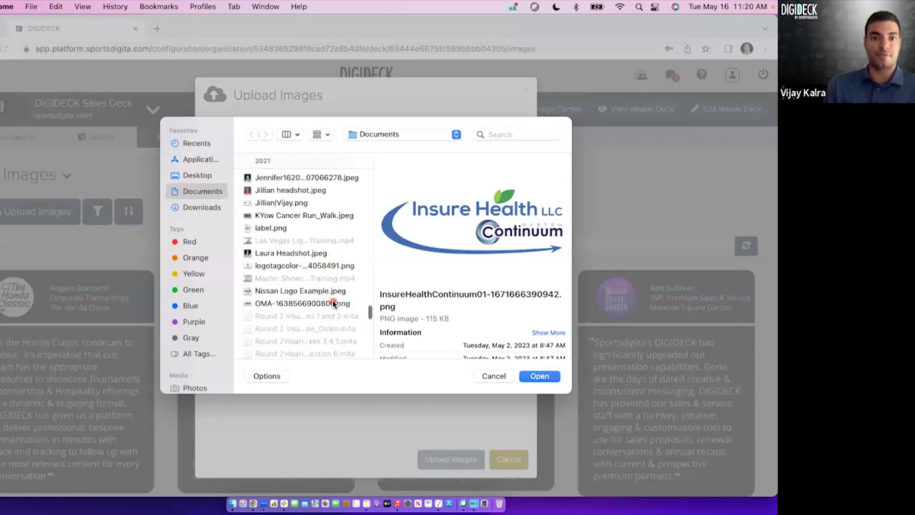
scroll(333, 304, "down", 10)
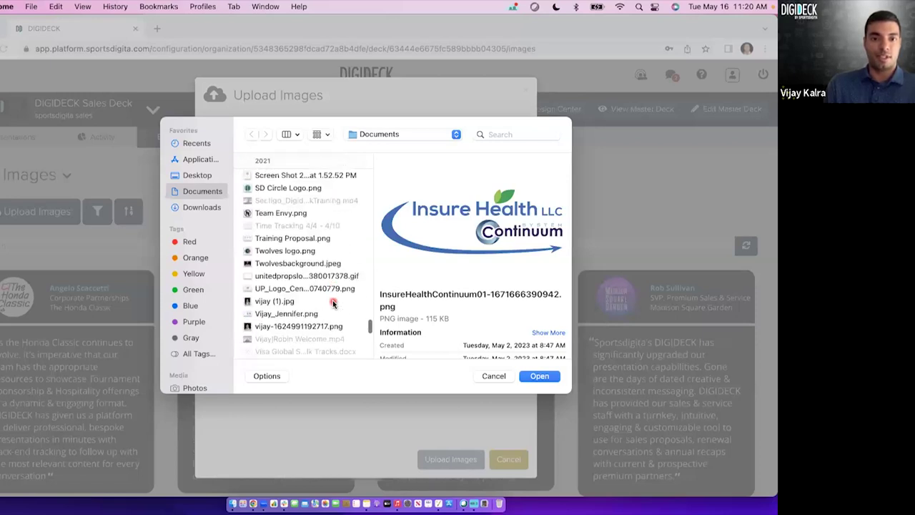
left_click(309, 294)
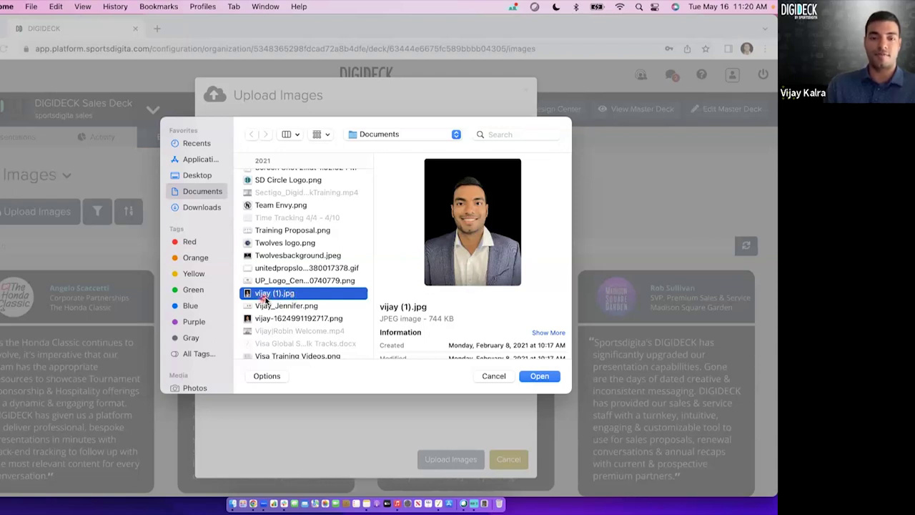
left_click(545, 375)
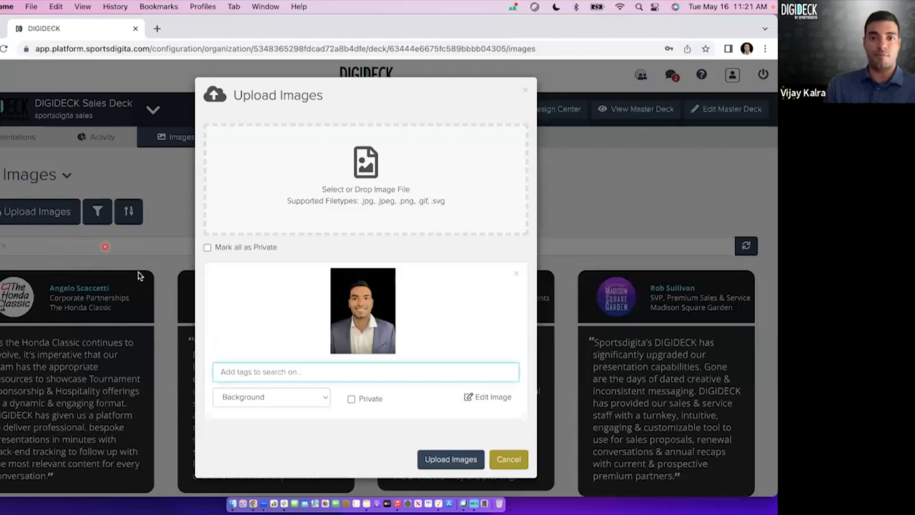
Tag the staged portrait with headshot, the subject's first name and last name.
left_click(301, 370)
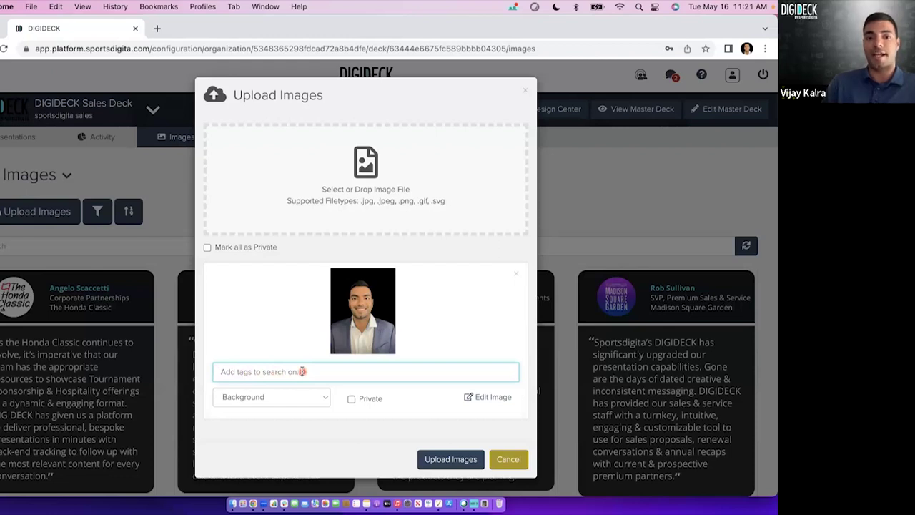
type("hea")
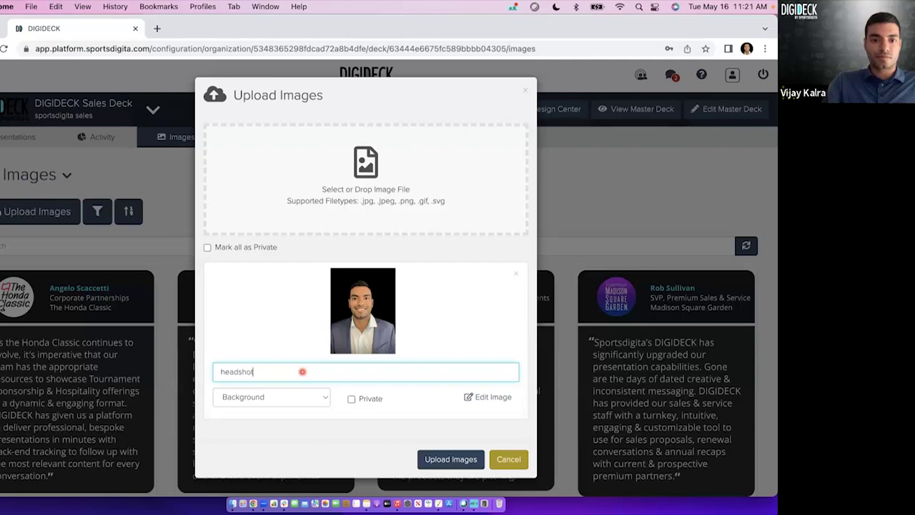
type("dshot")
key("Return")
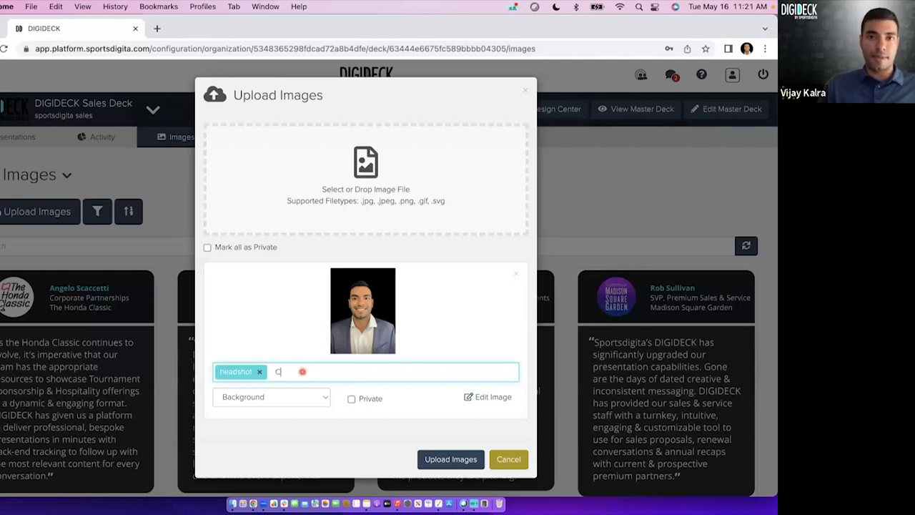
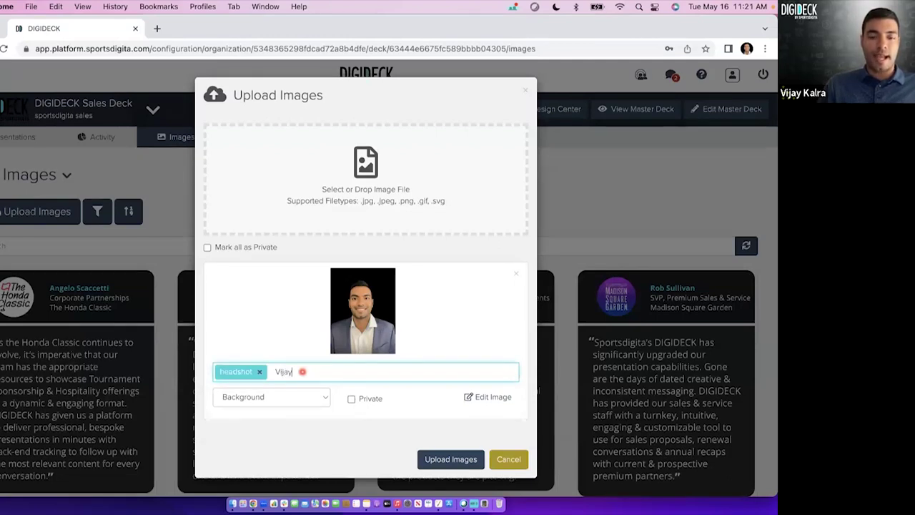
key("Return")
key("Return")
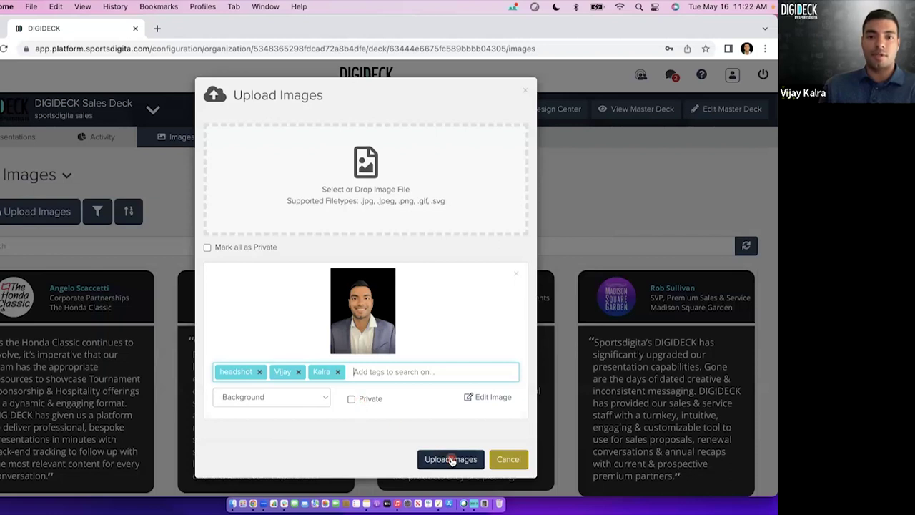
Mark the tagged portrait Private and upload it to the Images library.
left_click(373, 365)
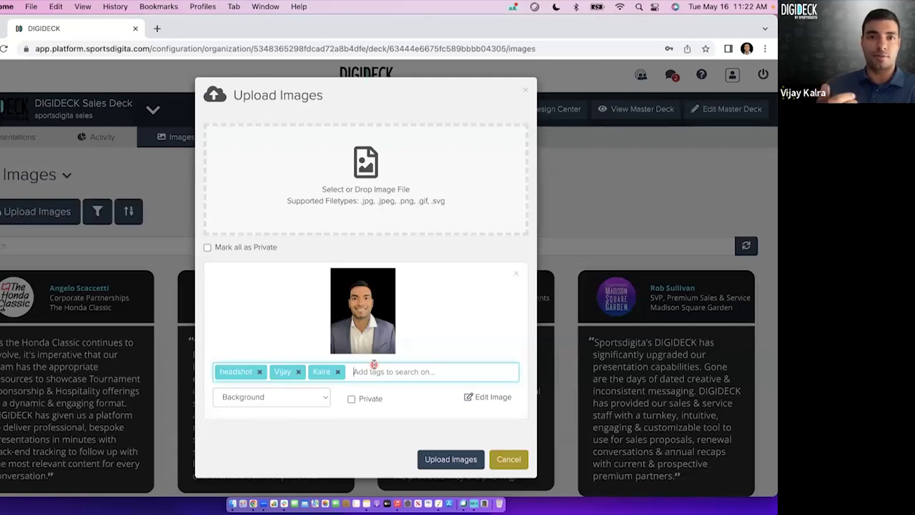
left_click(352, 400)
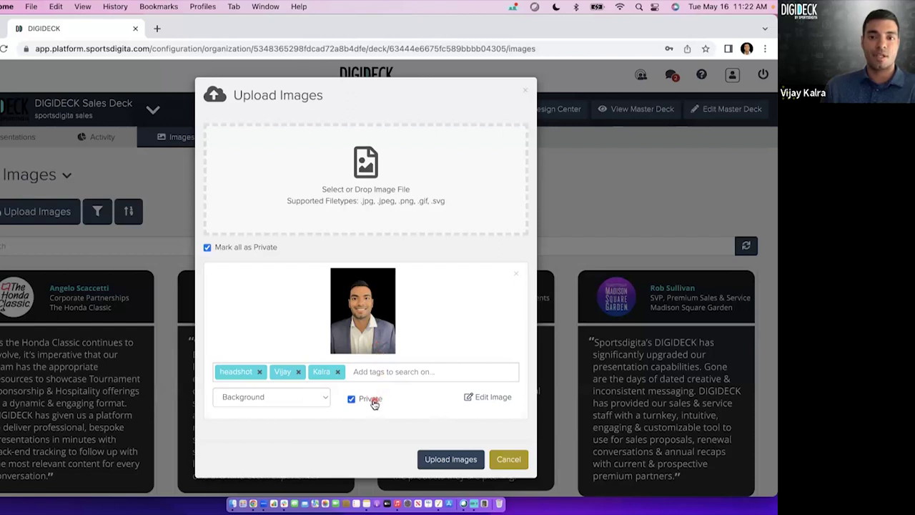
left_click(428, 460)
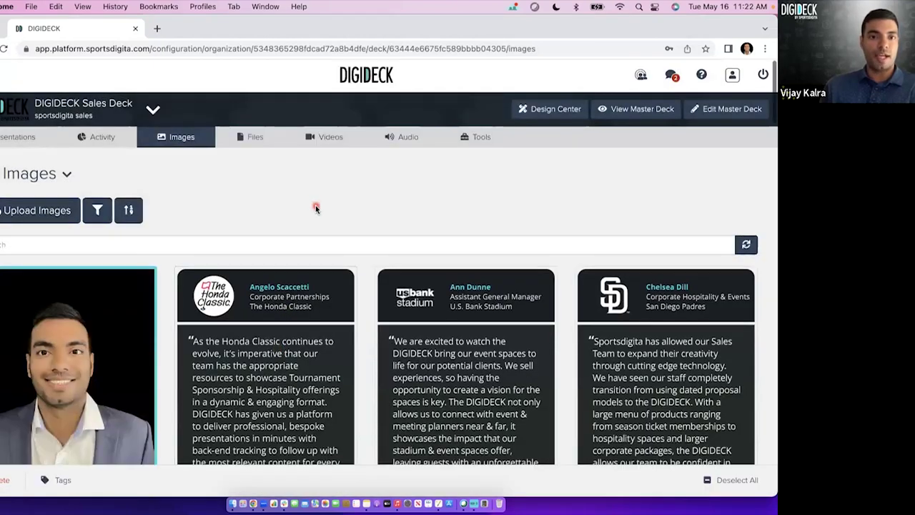
Search the image library by the person's first name, then clear the search.
scroll(317, 209, "down", 1)
left_click(304, 200)
type("v")
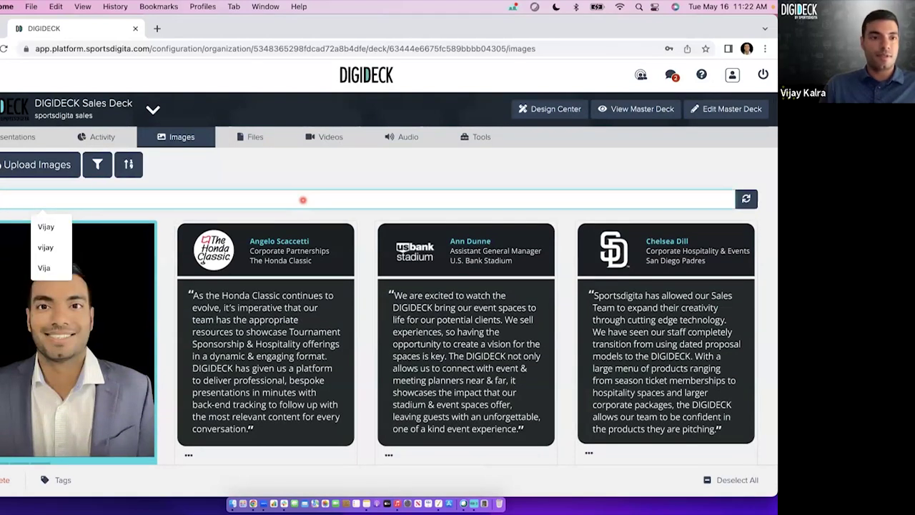
key("Return")
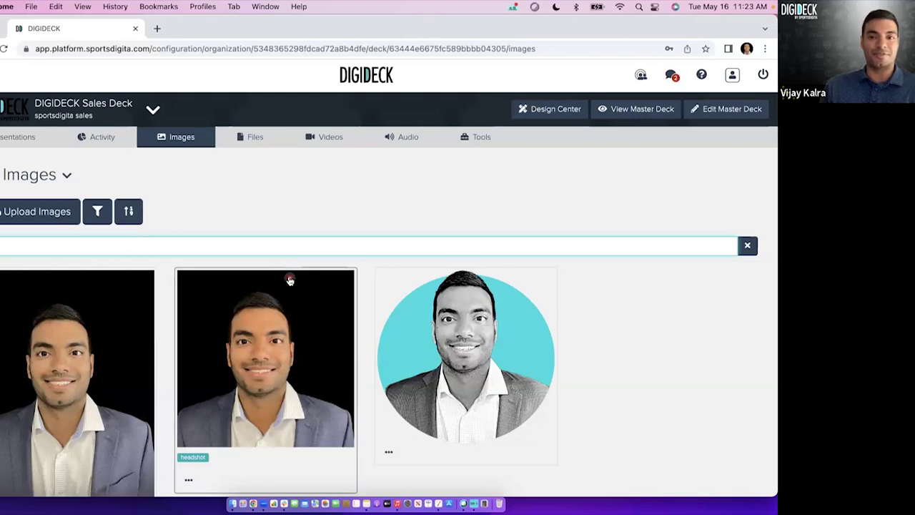
scroll(289, 279, "down", 1)
left_click(747, 193)
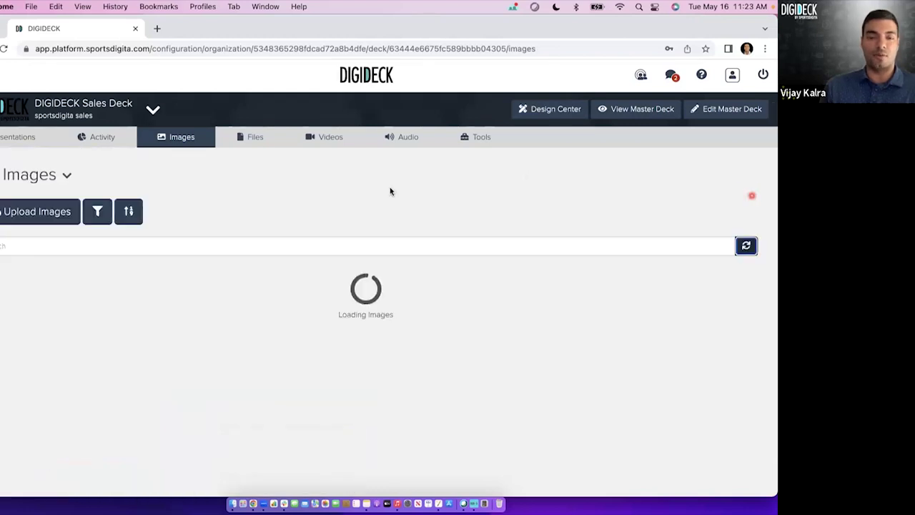
Search images for 'headshot', review the results, then clear the filter.
left_click(369, 247)
type("headshot")
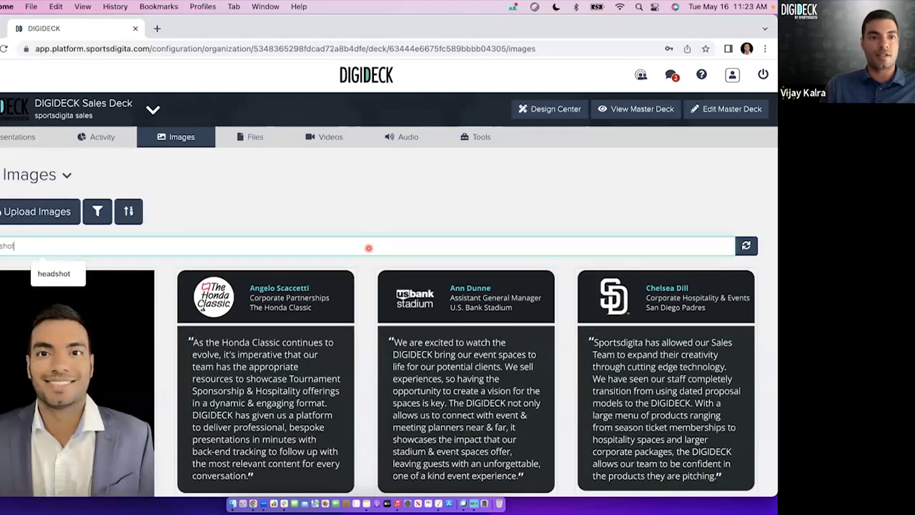
key("Return")
scroll(377, 282, "down", 1)
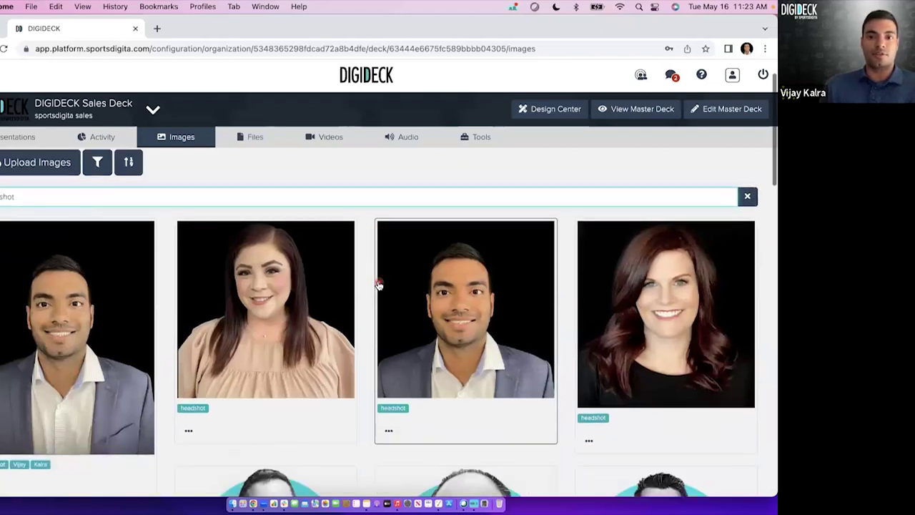
scroll(379, 285, "down", 2)
scroll(379, 285, "down", 2)
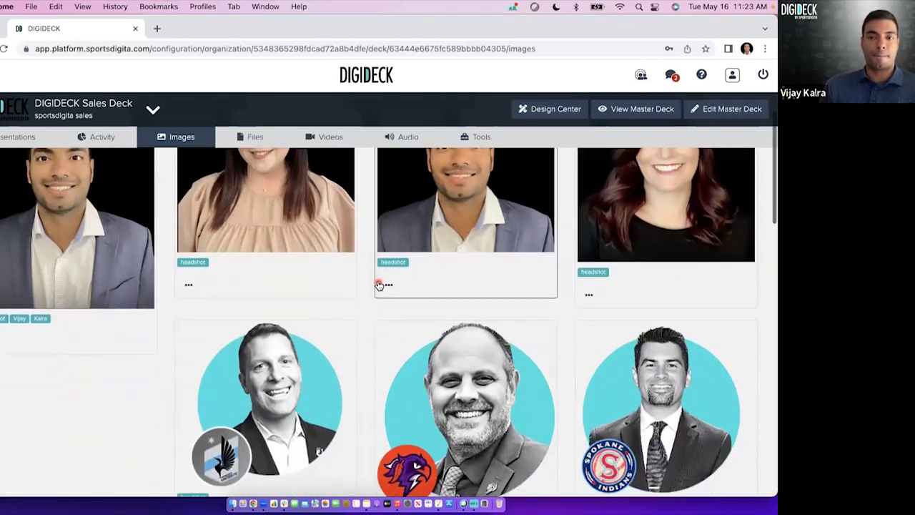
scroll(380, 284, "up", 3)
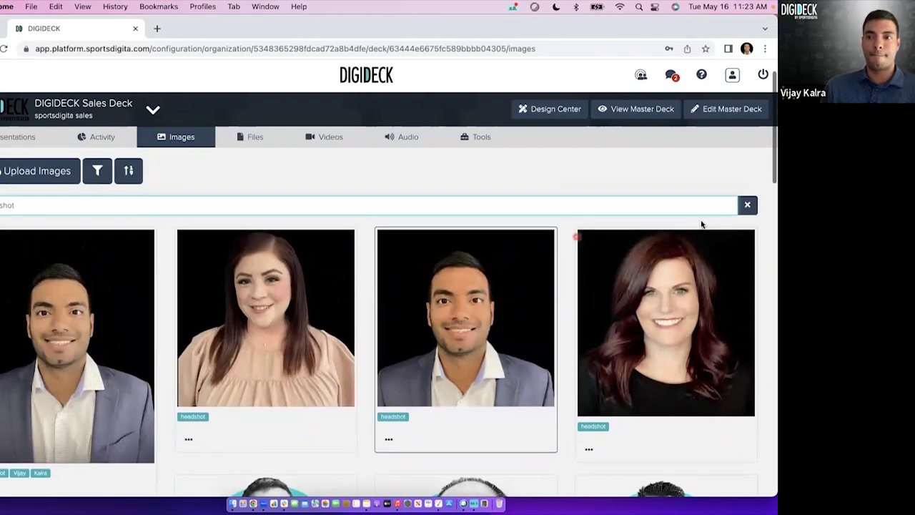
left_click(744, 206)
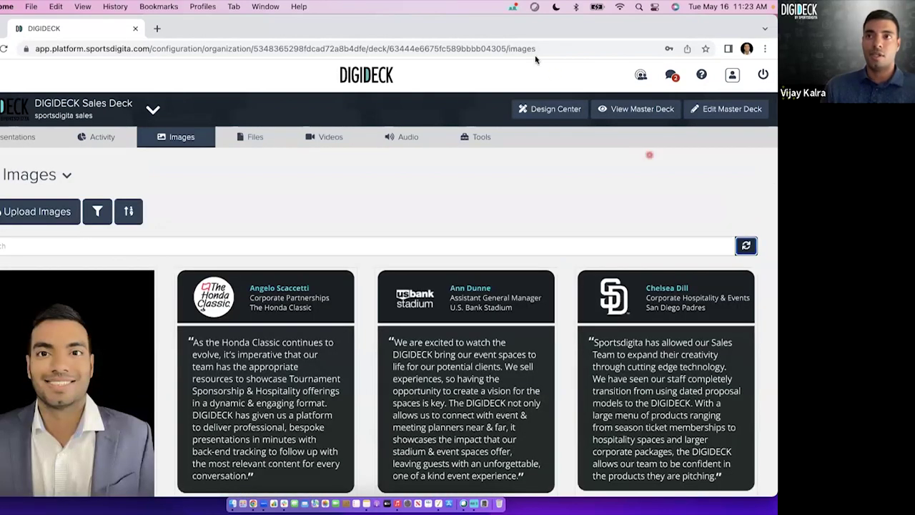
scroll(379, 216, "down", 1)
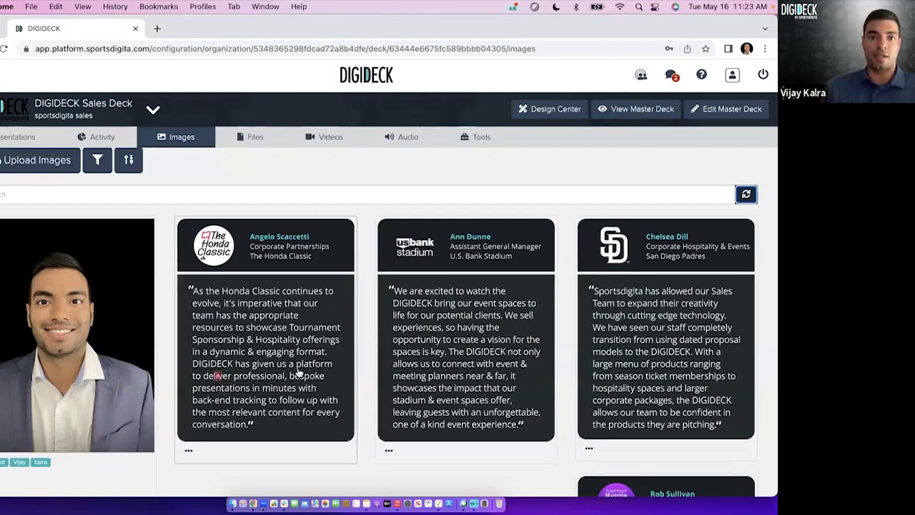
left_click(243, 345)
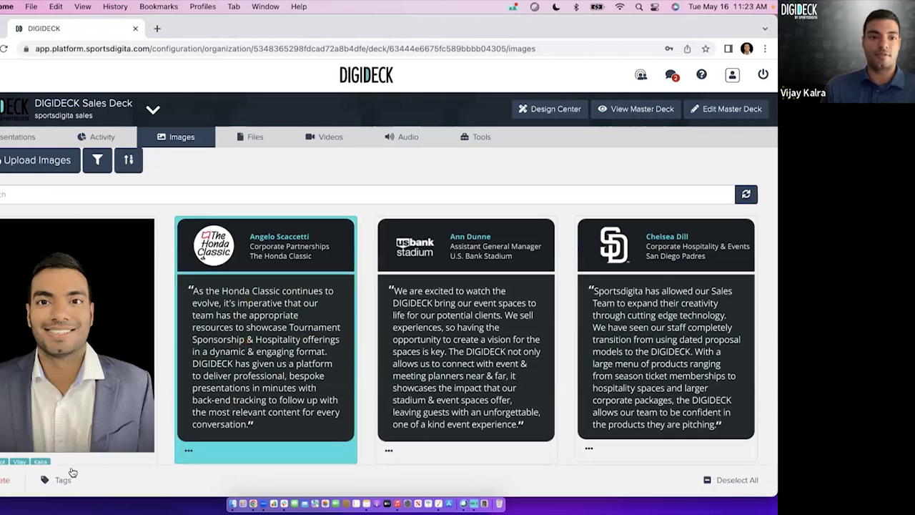
left_click(62, 480)
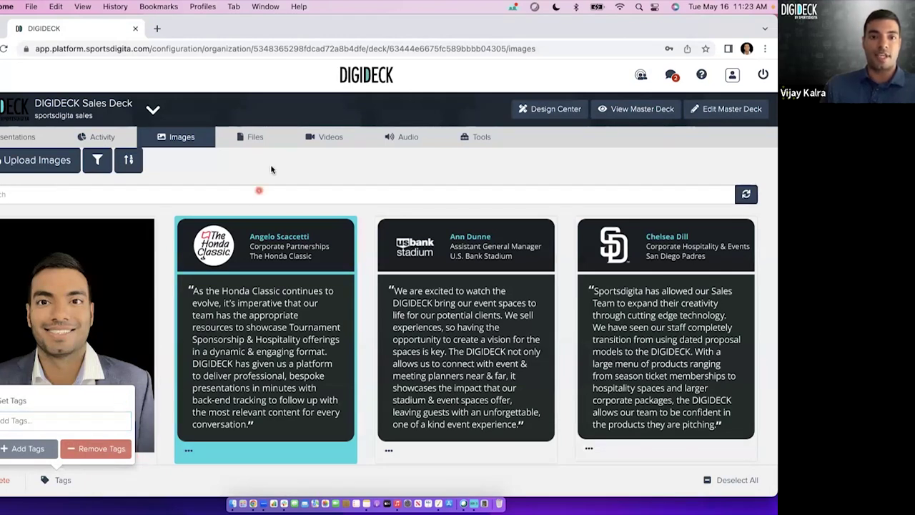
scroll(299, 229, "down", 2)
left_click(306, 266)
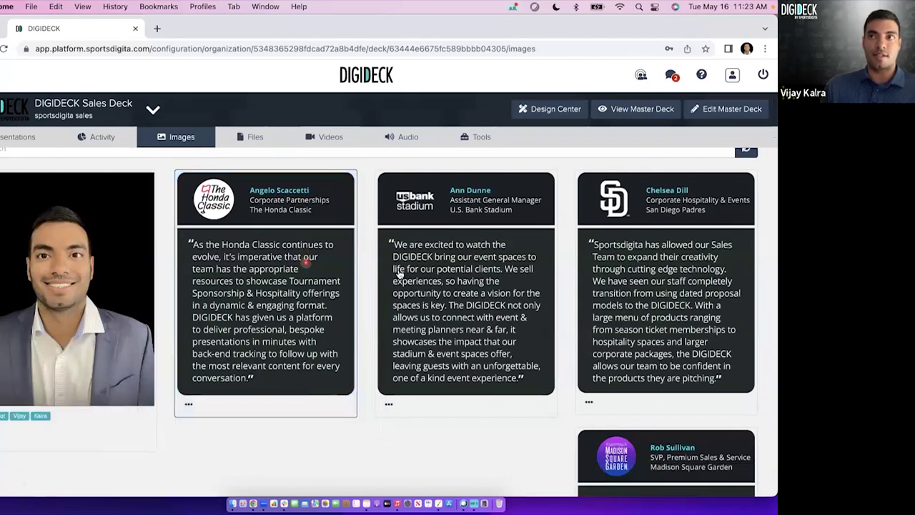
scroll(399, 272, "down", 10)
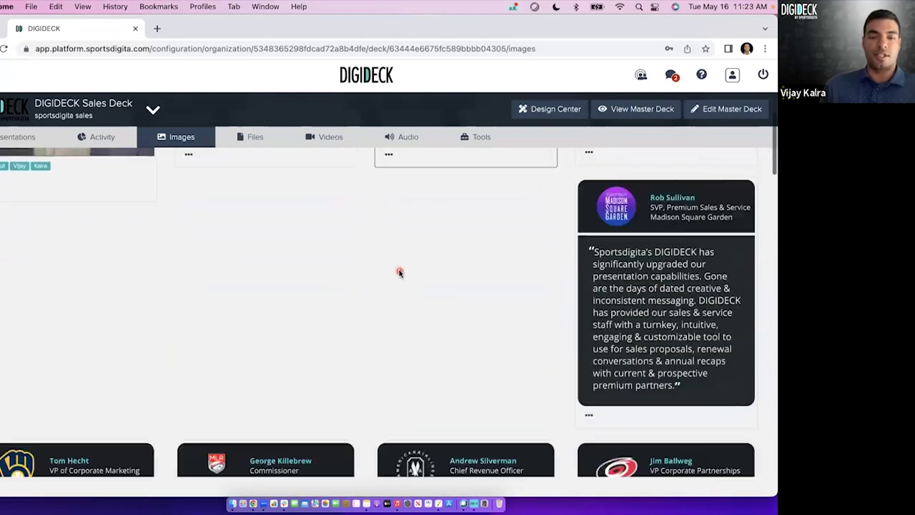
scroll(399, 273, "up", 4)
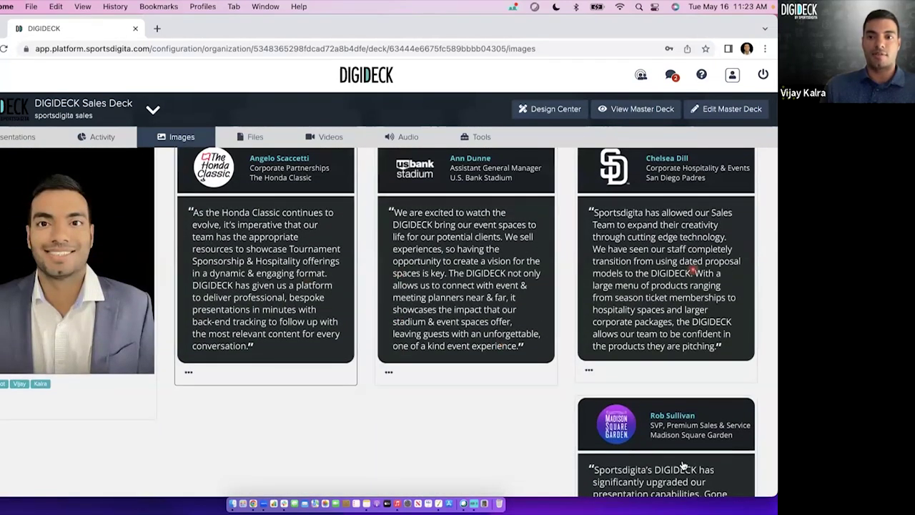
left_click(351, 289)
left_click(451, 299)
left_click(648, 302)
left_click(625, 433)
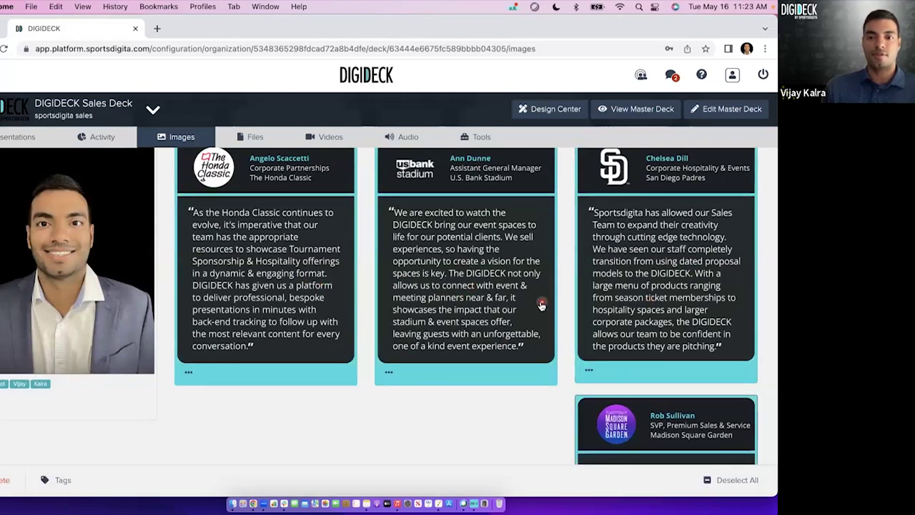
scroll(541, 303, "down", 2)
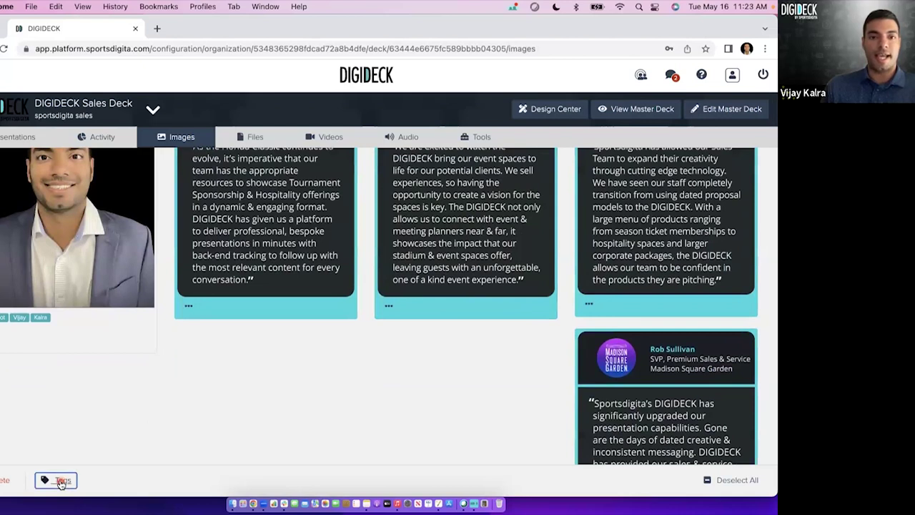
left_click(62, 482)
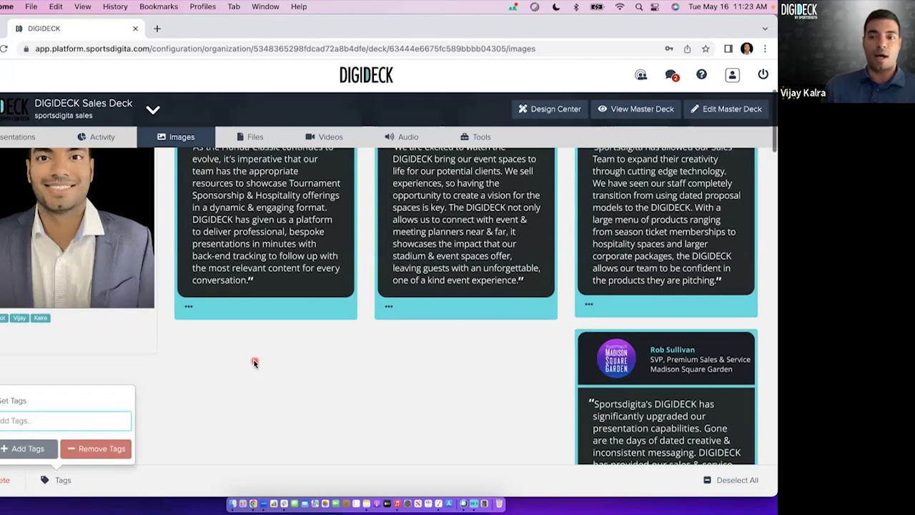
scroll(255, 363, "up", 2)
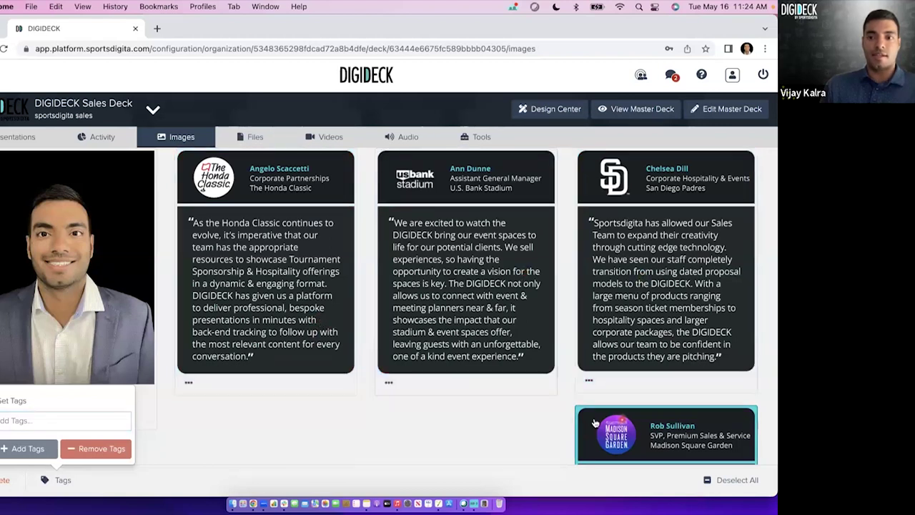
scroll(429, 300, "up", 3)
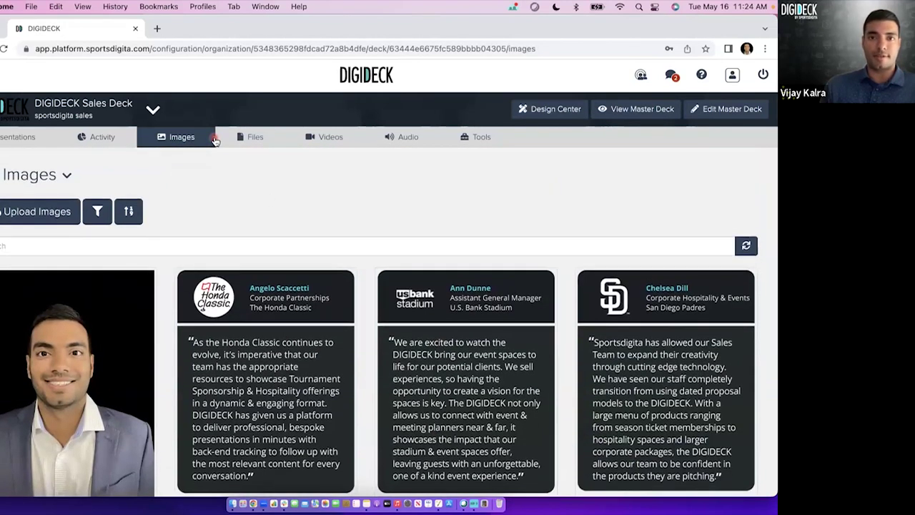
View the Videos library, then switch to the Audio library of mp3 tracks.
left_click(322, 140)
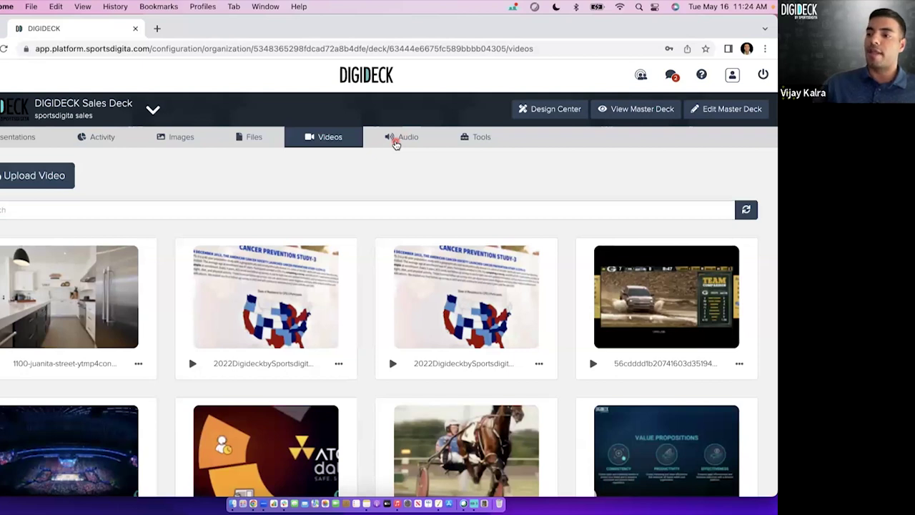
left_click(396, 141)
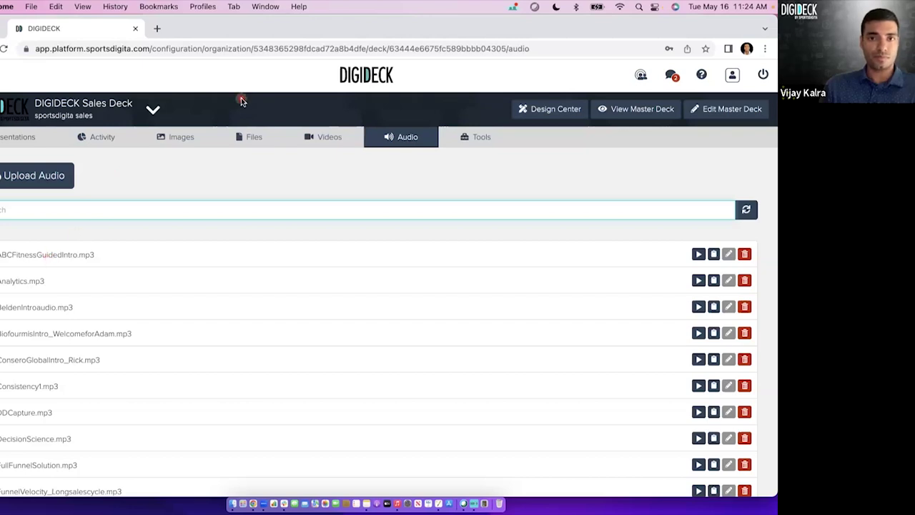
Show the Sales Deck Files library and bring up the Upload Files dialog.
left_click(242, 138)
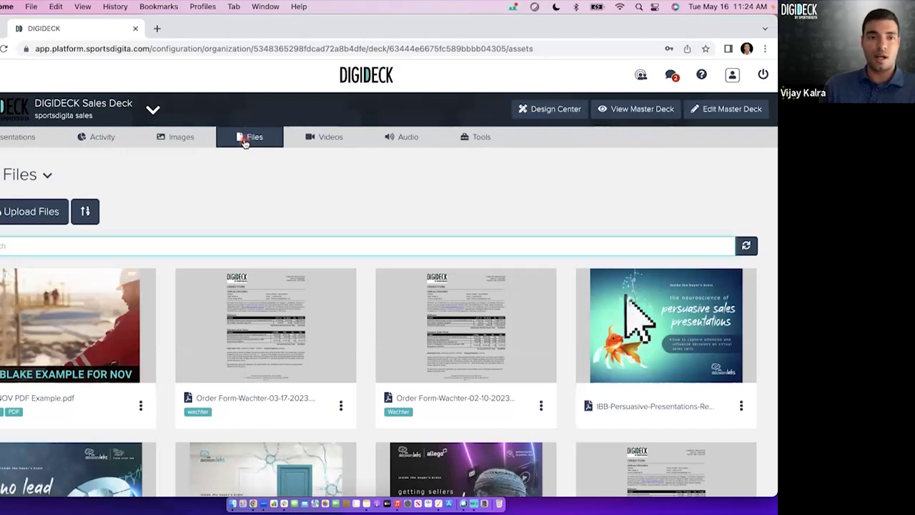
left_click(61, 209)
left_click(34, 212)
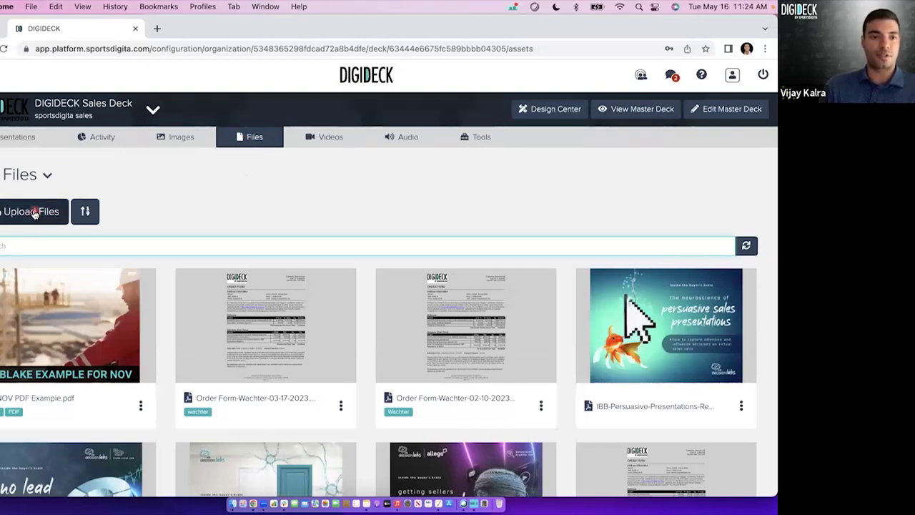
left_click(226, 222)
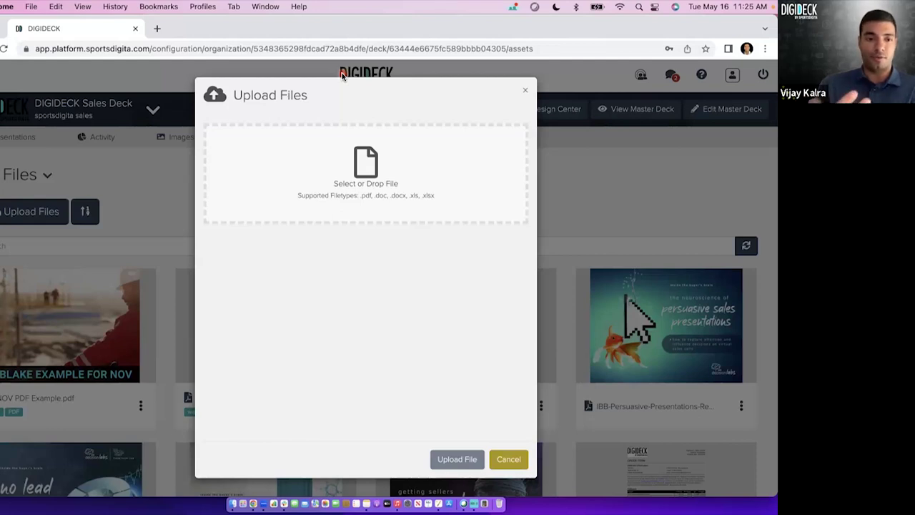
Cancel the Upload Files dialog, reopen it, and cancel again without uploading anything.
left_click(509, 461)
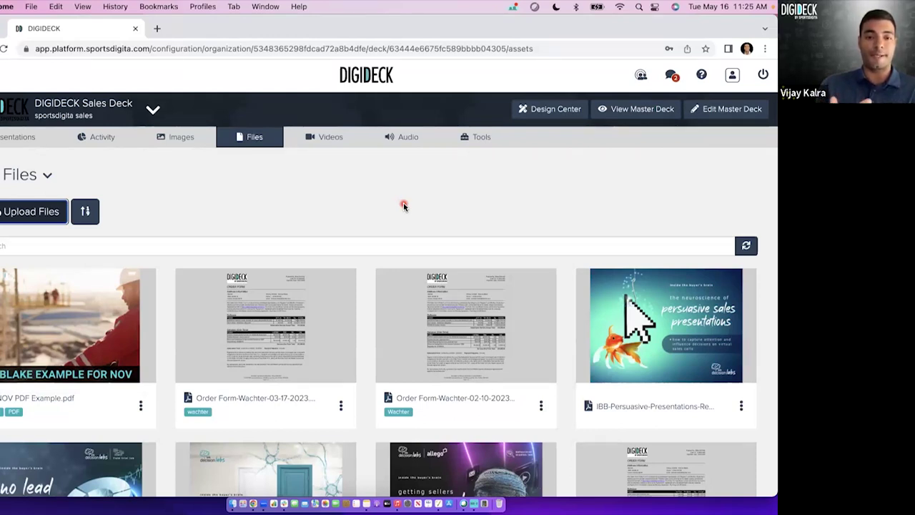
left_click(48, 219)
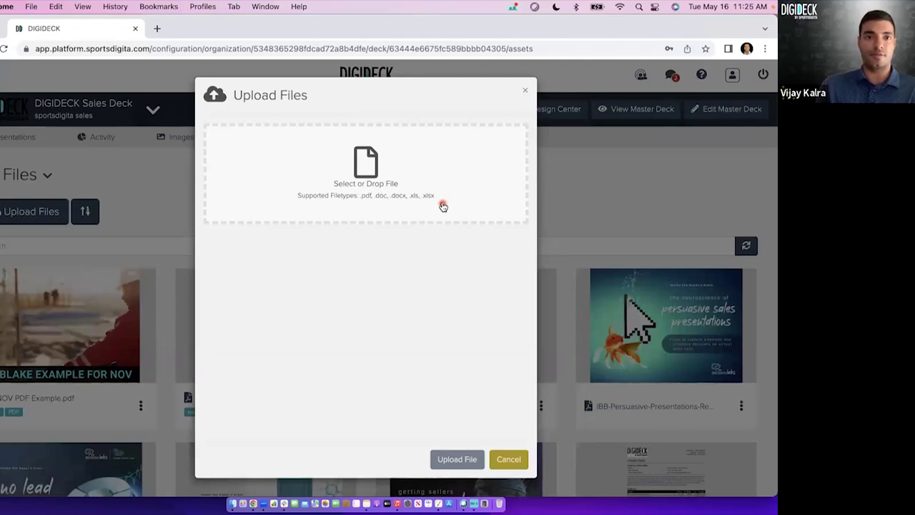
left_click(506, 460)
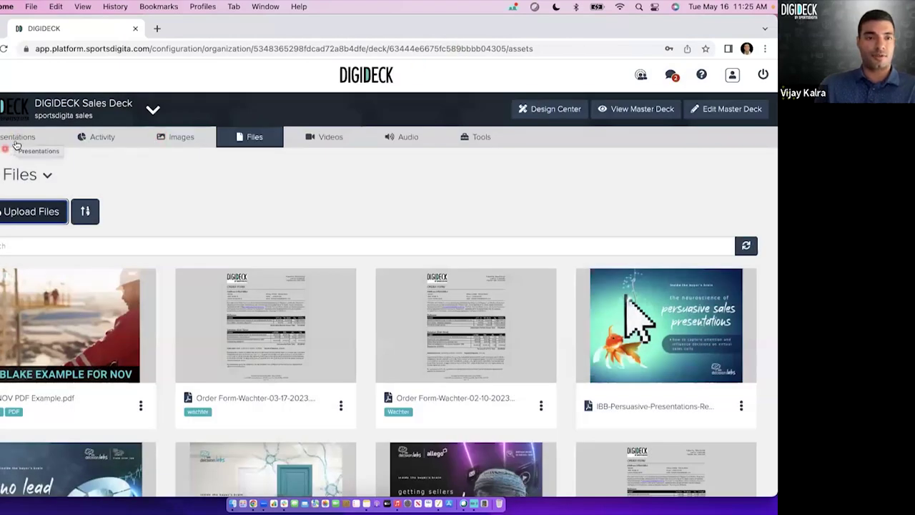
Load the Sales Deck Presentations listing and filter it to My presentations.
left_click(6, 141)
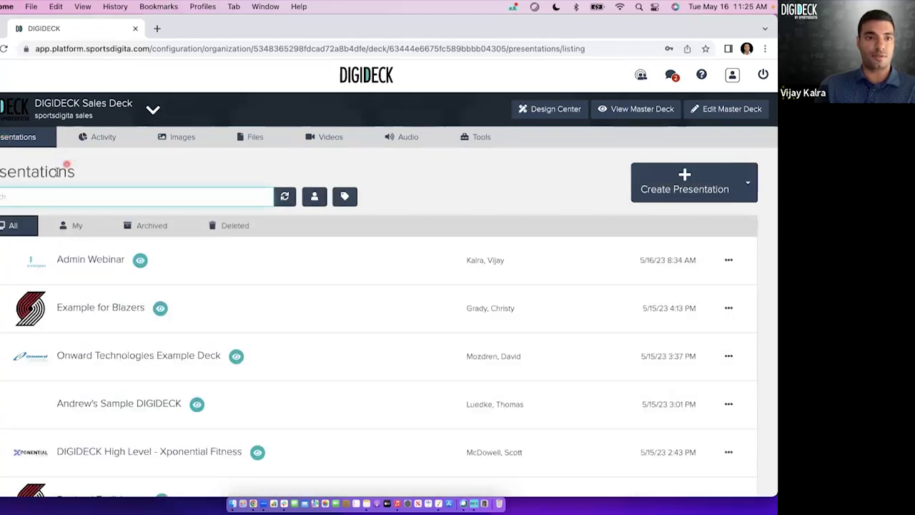
double_click(57, 172)
left_click(102, 183)
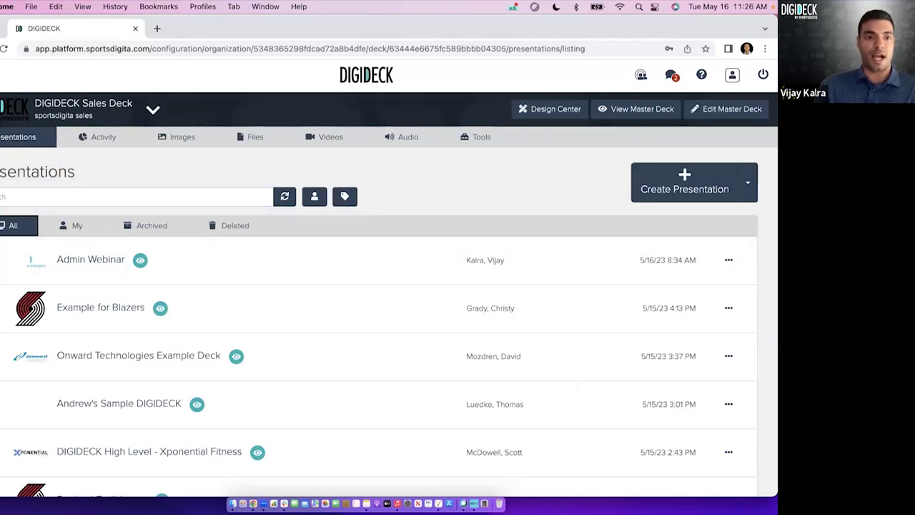
left_click(63, 230)
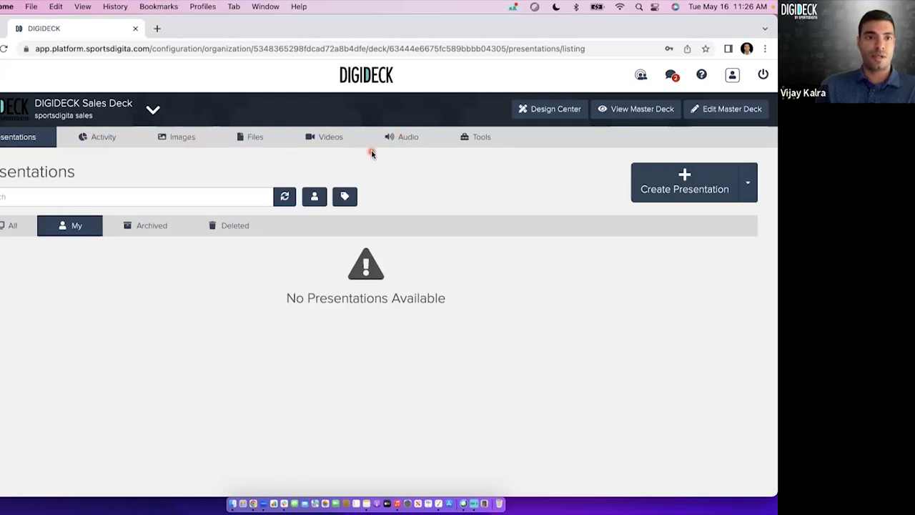
Operate controls along the top of the empty My presentations listing.
left_click(238, 100)
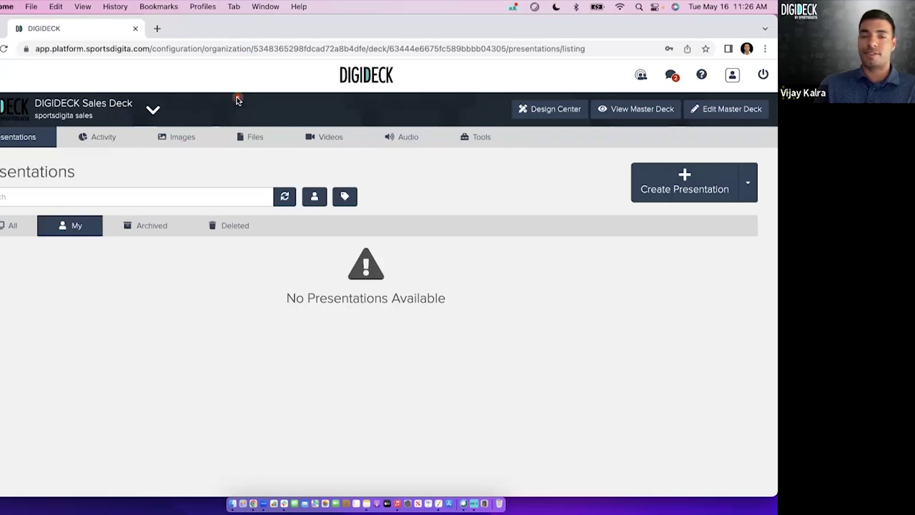
left_click(347, 92)
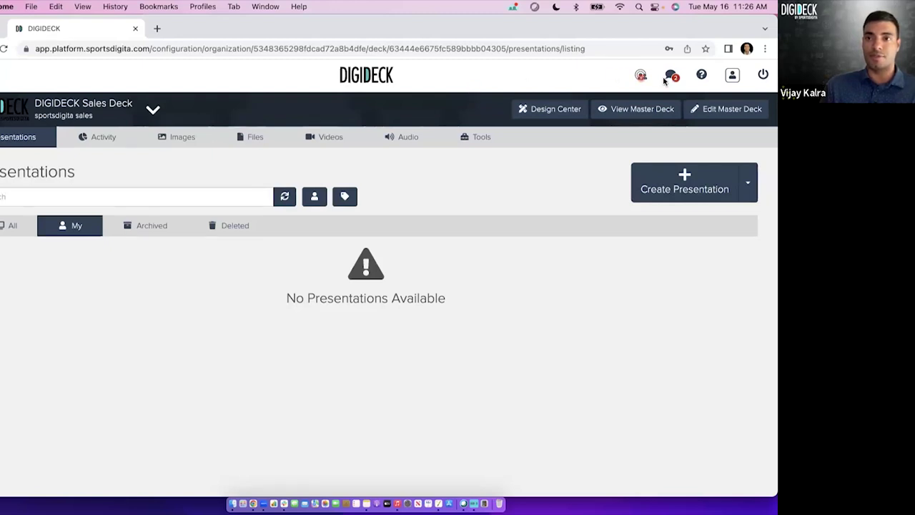
left_click(689, 76)
left_click(13, 77)
left_click(179, 89)
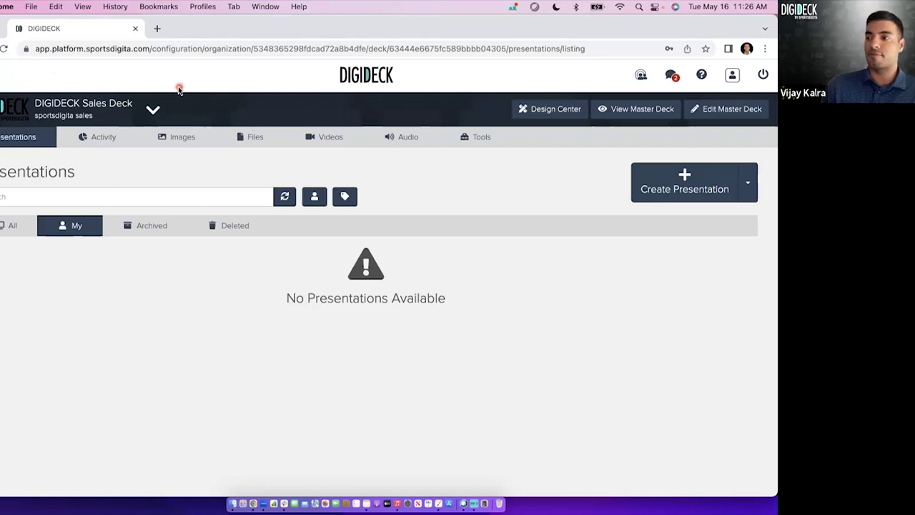
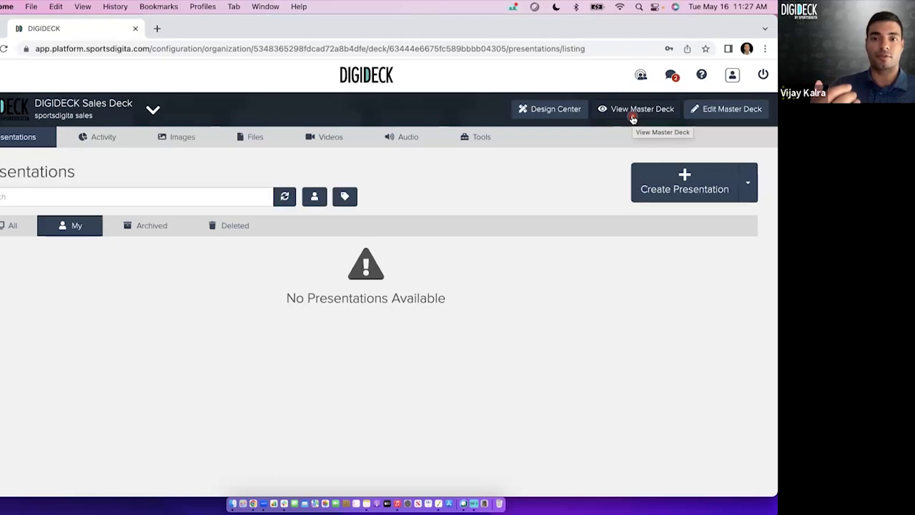
Start a new presentation named 'adf', pick four slides, then cancel it.
left_click(623, 119)
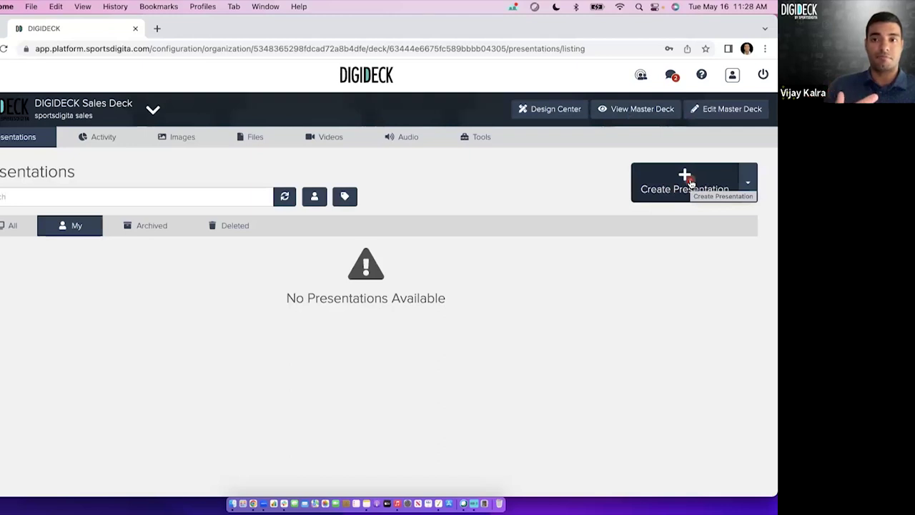
left_click(672, 178)
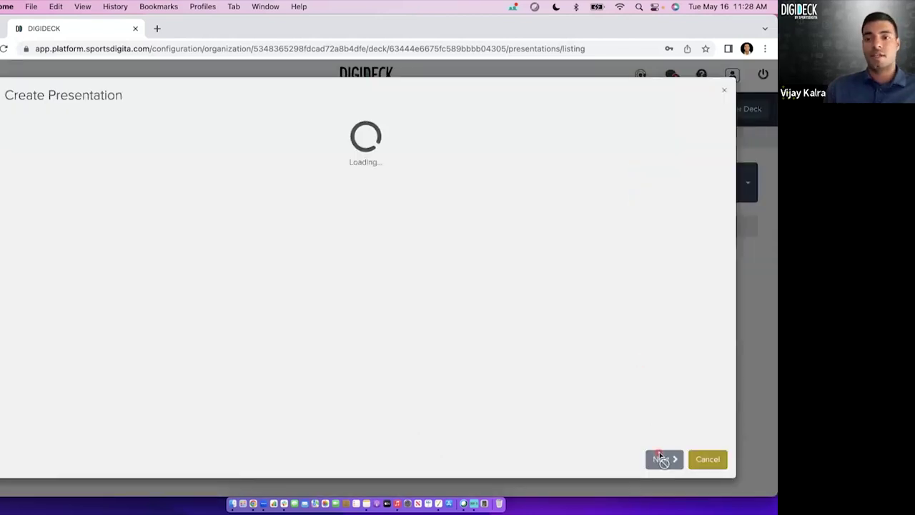
type("adf")
left_click(661, 459)
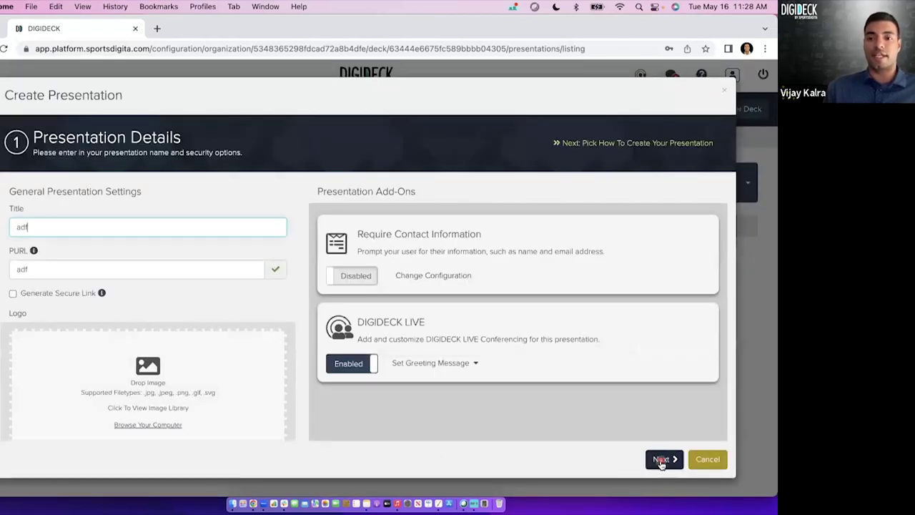
left_click(505, 205)
left_click(664, 460)
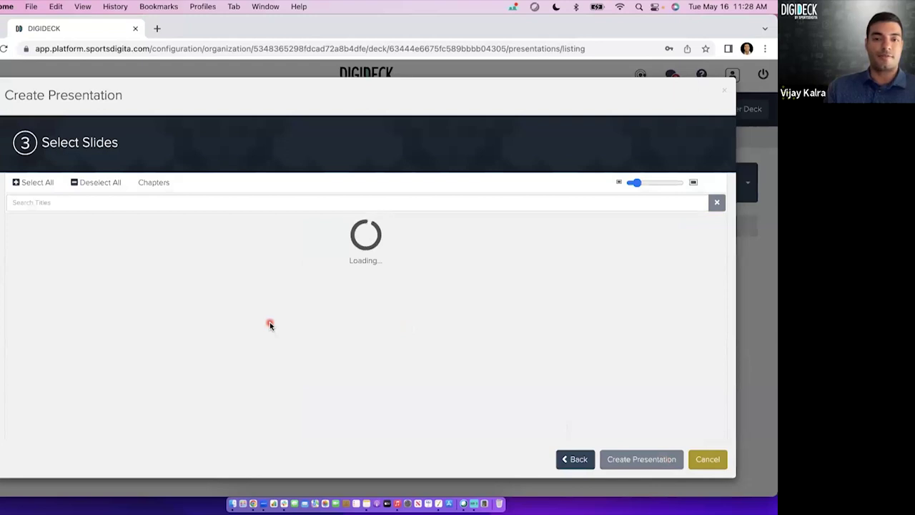
left_click(261, 295)
left_click(297, 293)
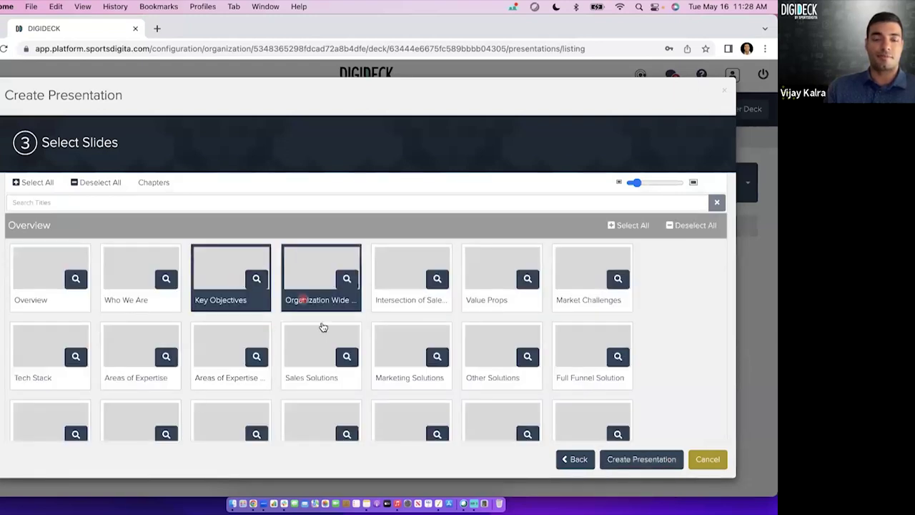
scroll(321, 326, "down", 10)
left_click(223, 351)
left_click(312, 350)
left_click(708, 460)
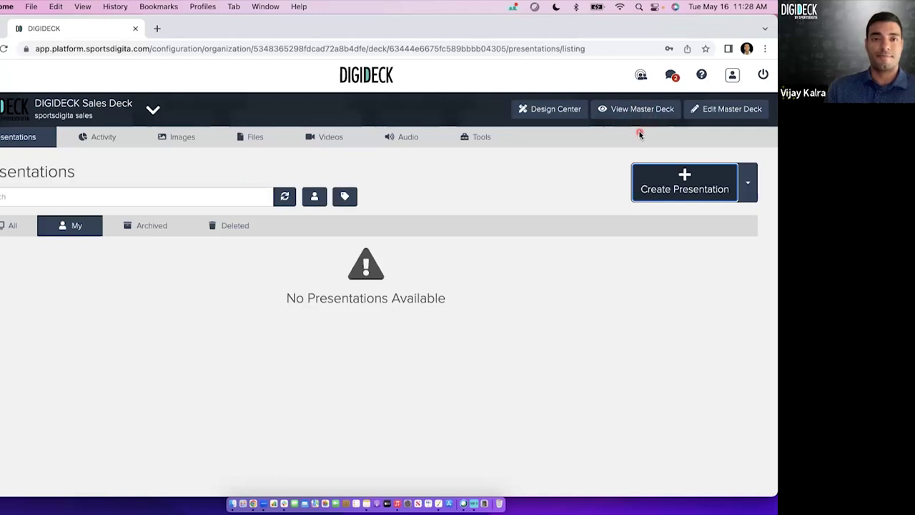
Open the Sales Deck master deck in the editor and show its chapter menu.
left_click(702, 118)
left_click(727, 110)
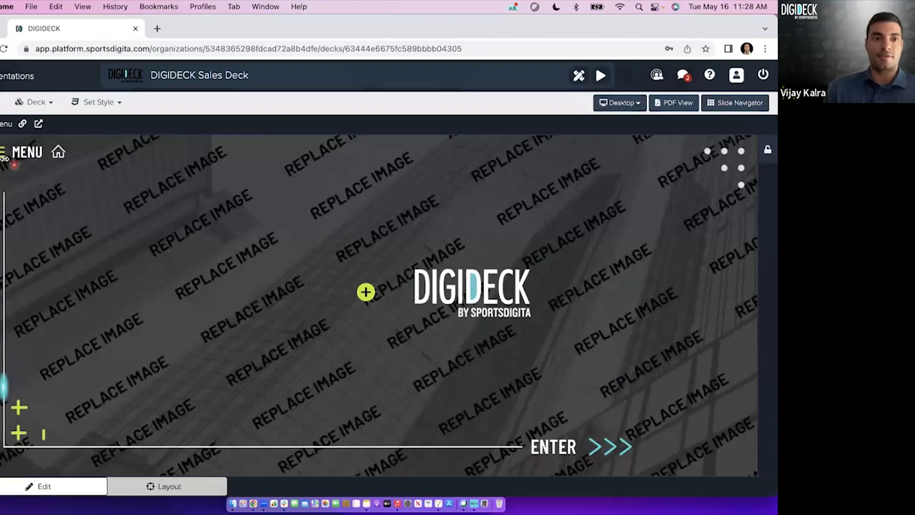
left_click(12, 157)
left_click(46, 230)
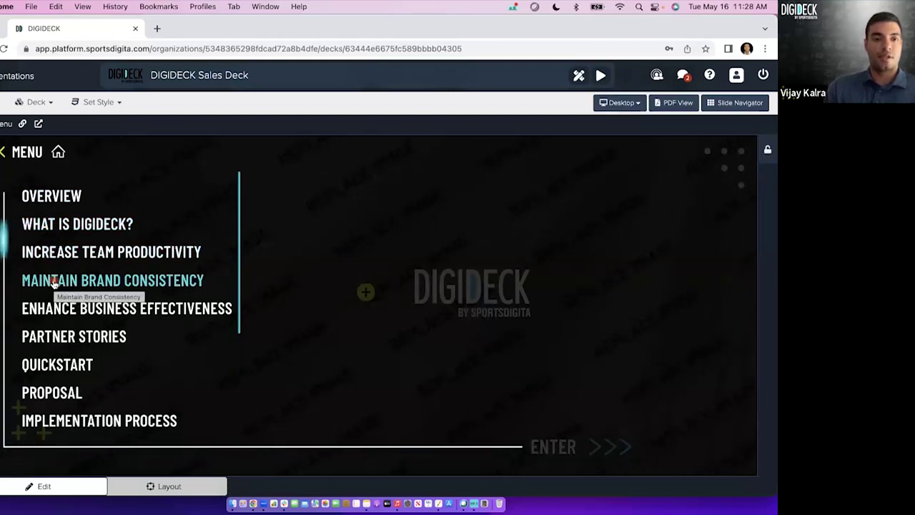
Expand the Partner Stories chapter, browse its slides, and collapse it.
left_click(70, 339)
scroll(71, 341, "down", 2)
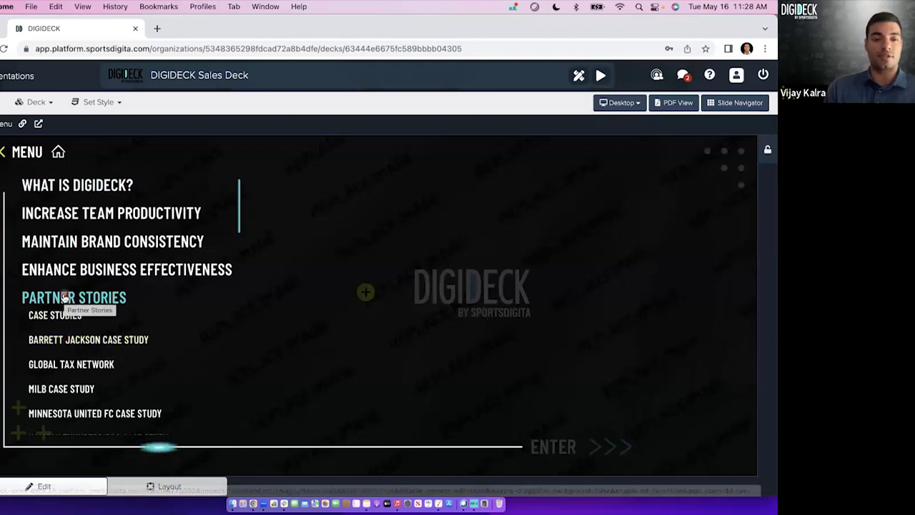
scroll(63, 312, "down", 1)
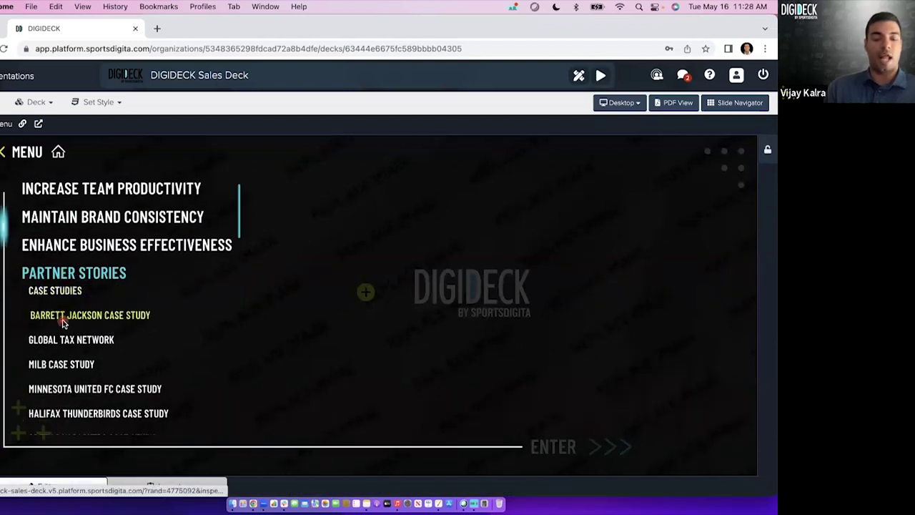
scroll(68, 341, "down", 2)
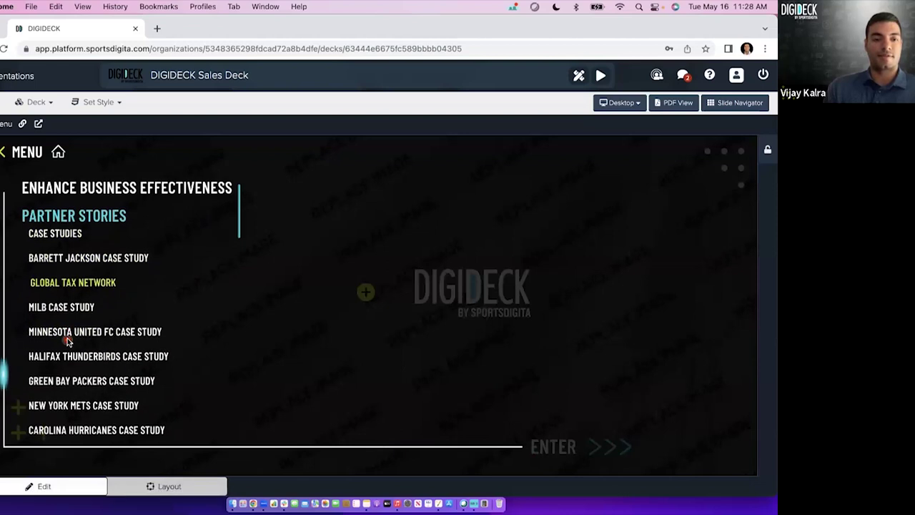
scroll(69, 332, "up", 2)
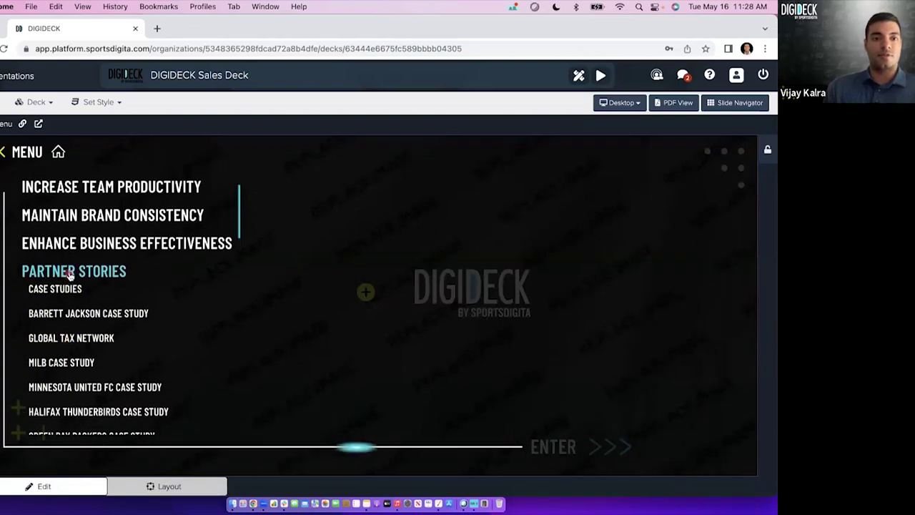
left_click(72, 272)
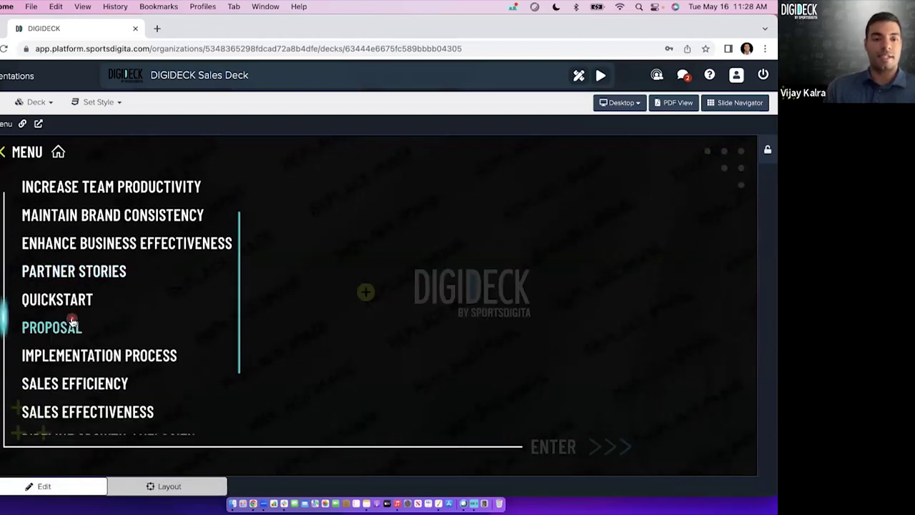
Expand and collapse the Overview chapter, then close the chapter menu.
scroll(71, 322, "down", 3)
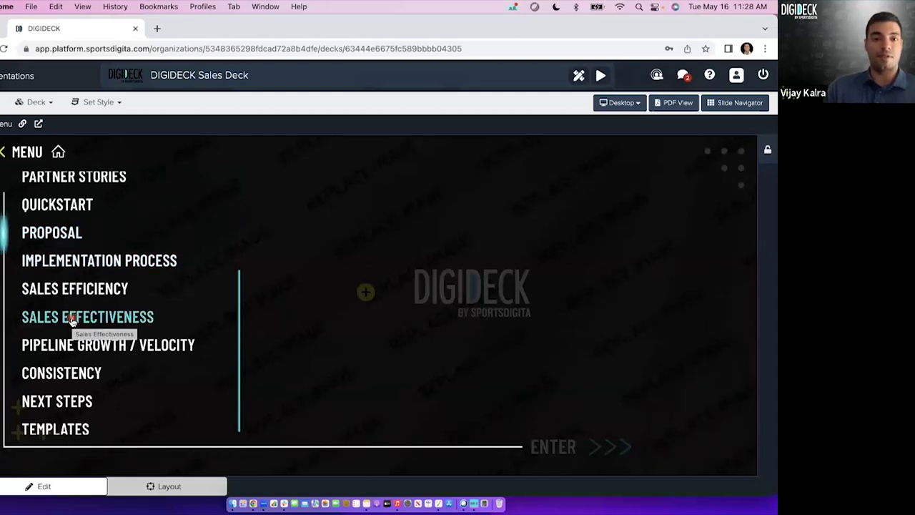
scroll(72, 321, "down", 1)
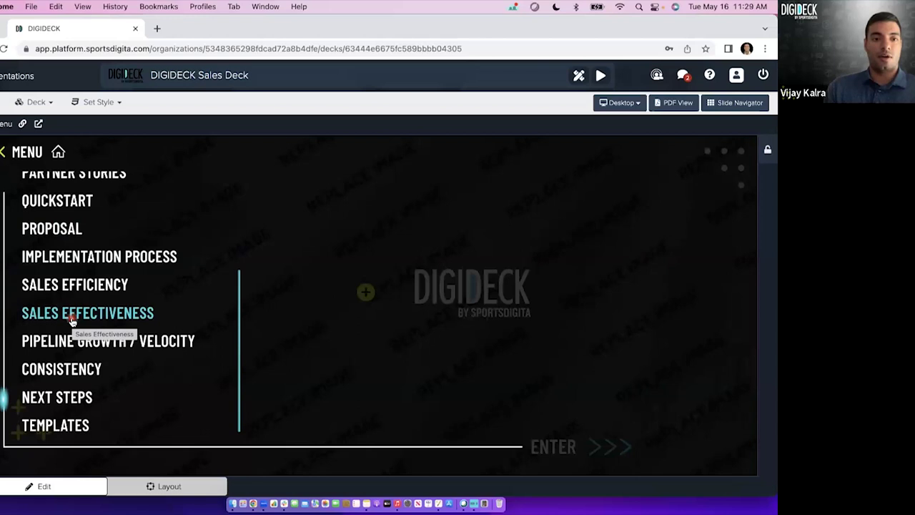
scroll(72, 321, "up", 3)
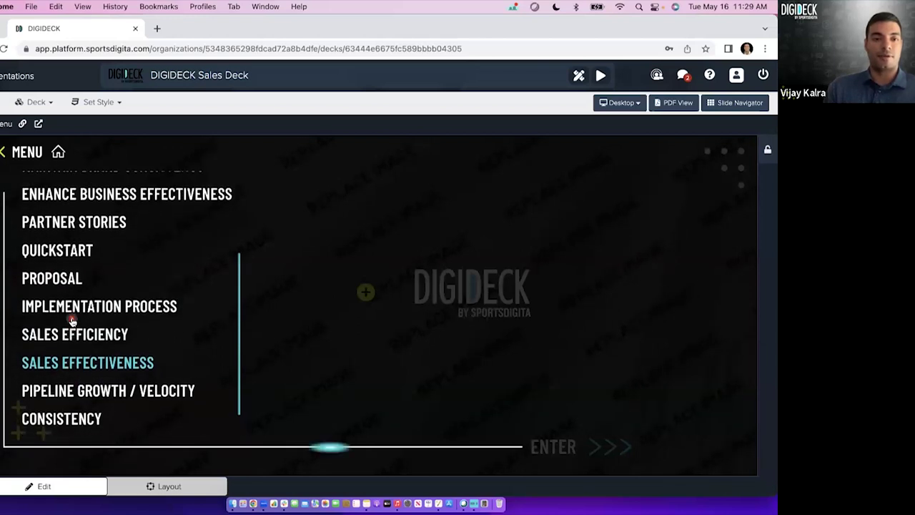
scroll(71, 321, "up", 3)
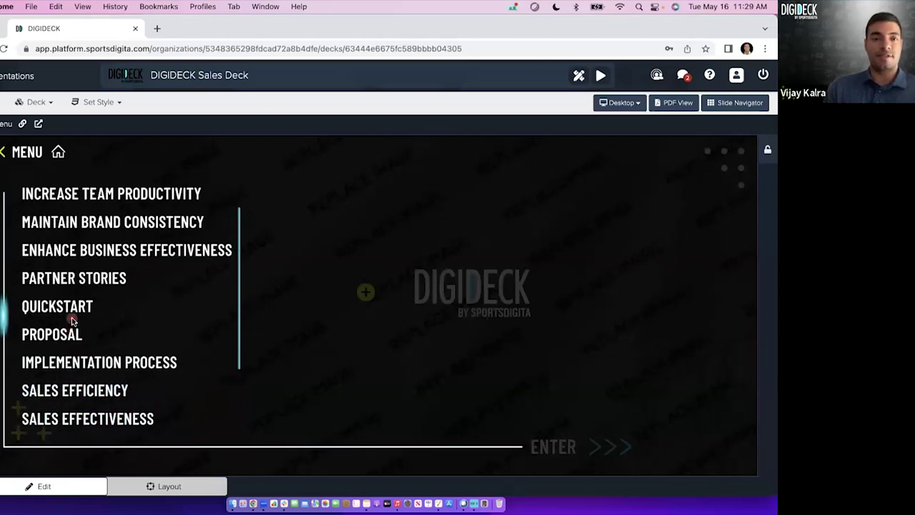
scroll(71, 321, "up", 3)
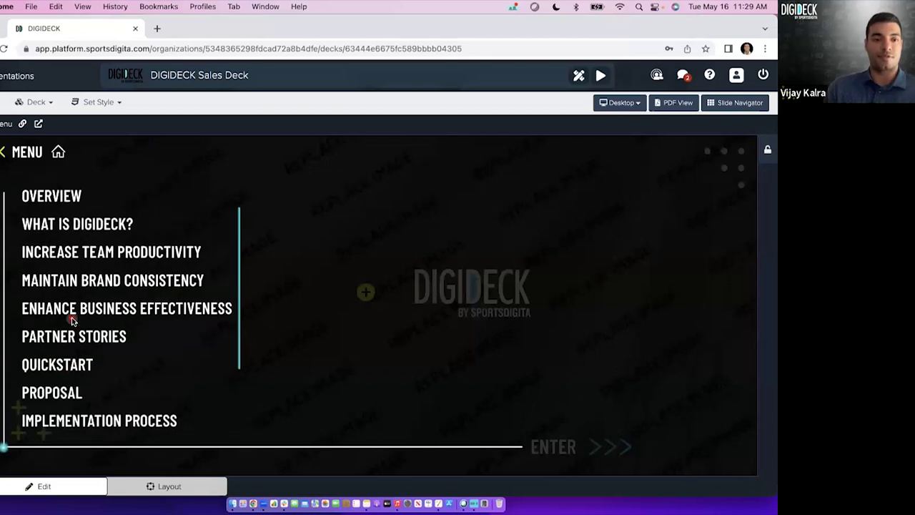
left_click(60, 198)
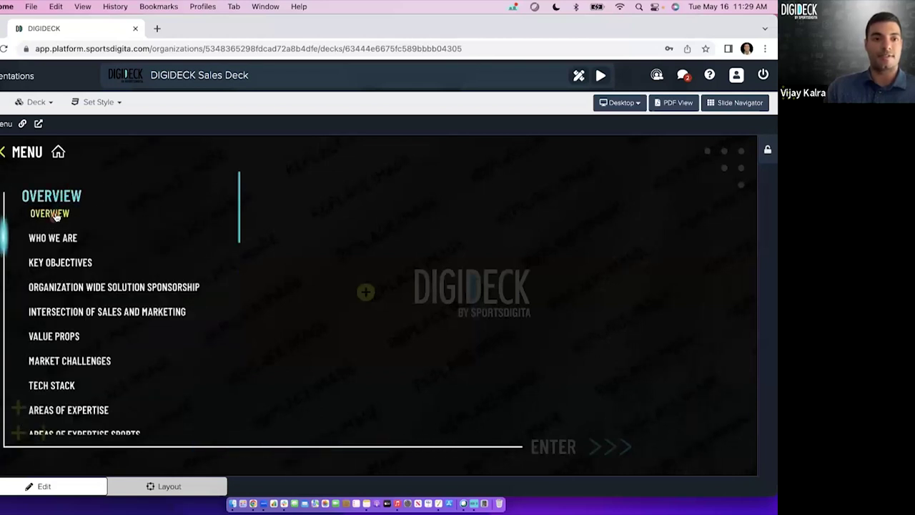
left_click(57, 196)
left_click(60, 190)
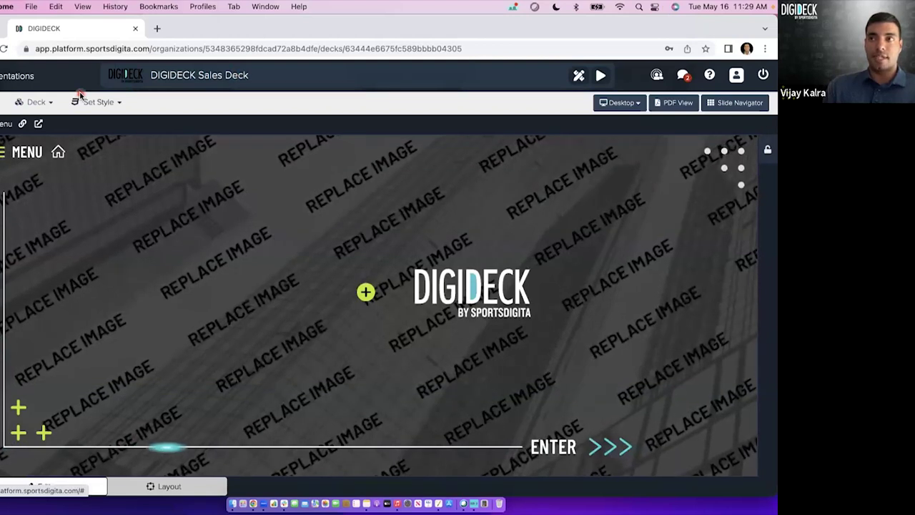
Open the live master deck view from the listing, enter it and skip the intro video.
left_click(39, 486)
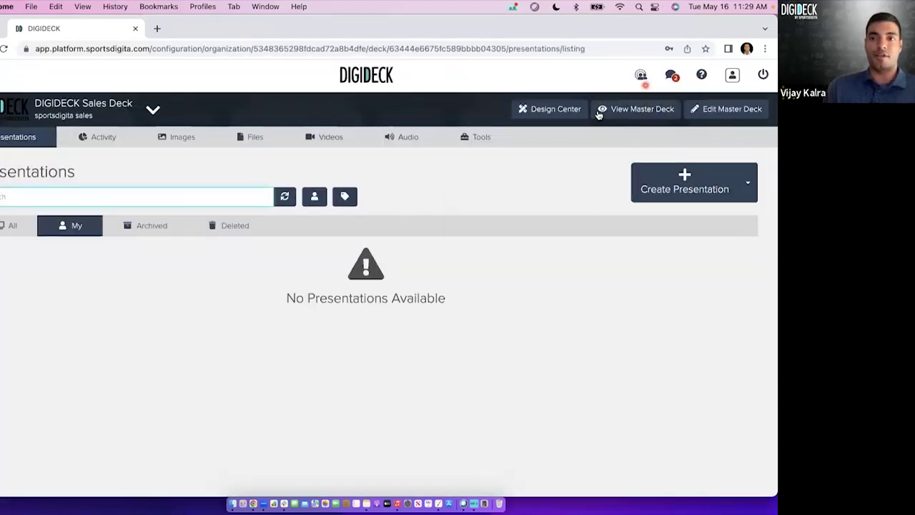
left_click(619, 112)
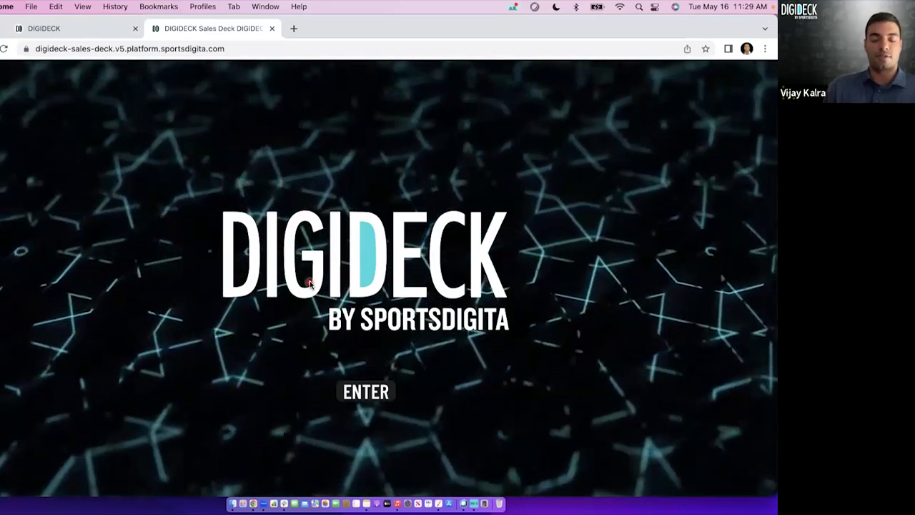
left_click(383, 393)
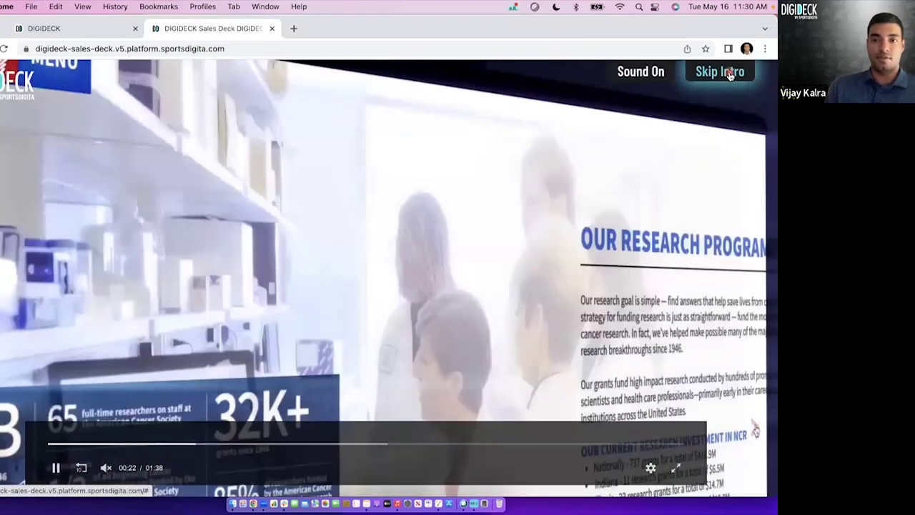
left_click(729, 73)
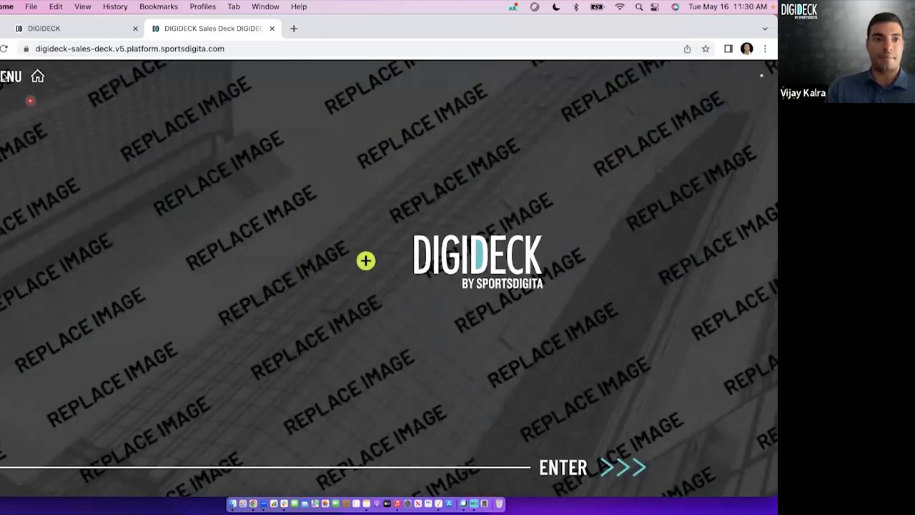
Browse the Overview chapter, reload and re-enter the deck, then close the Sales Deck tab.
left_click(4, 96)
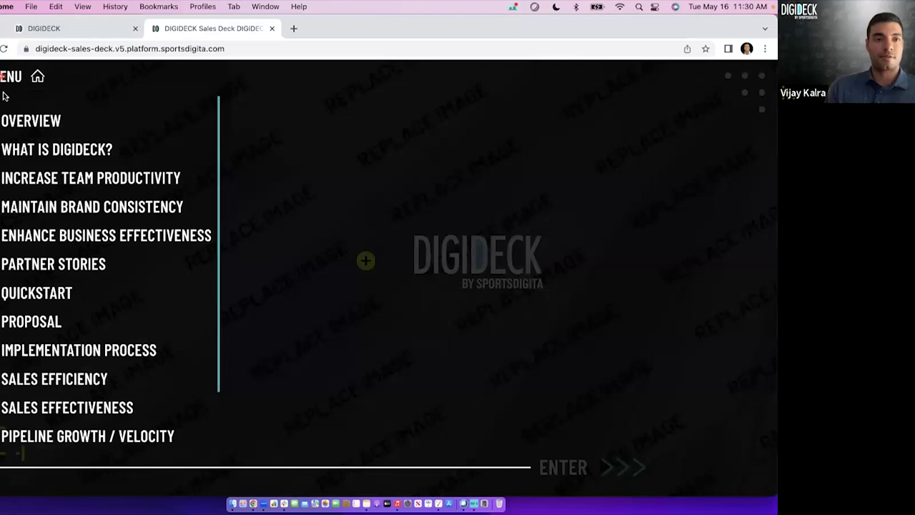
left_click(32, 123)
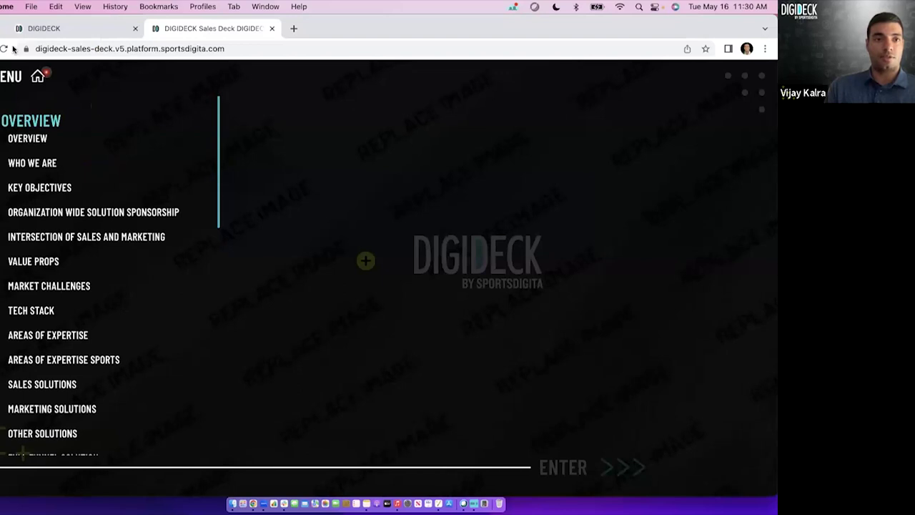
left_click(4, 48)
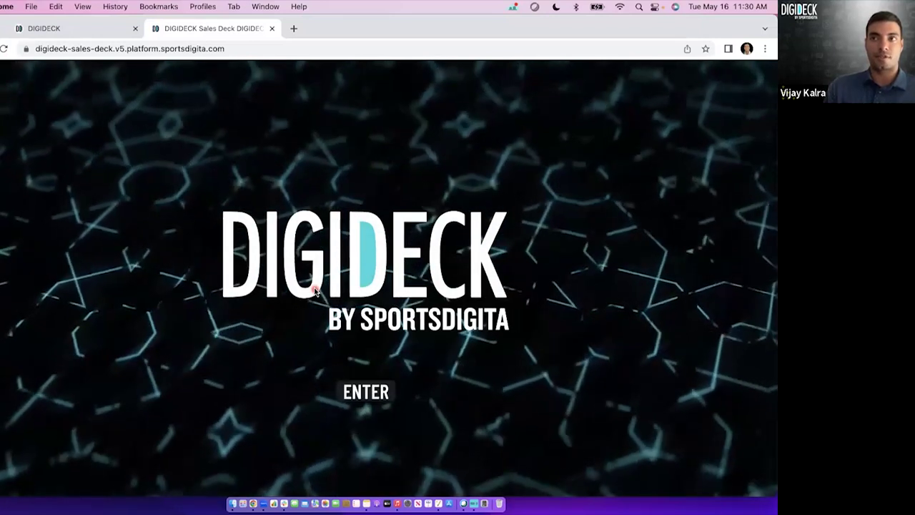
left_click(368, 393)
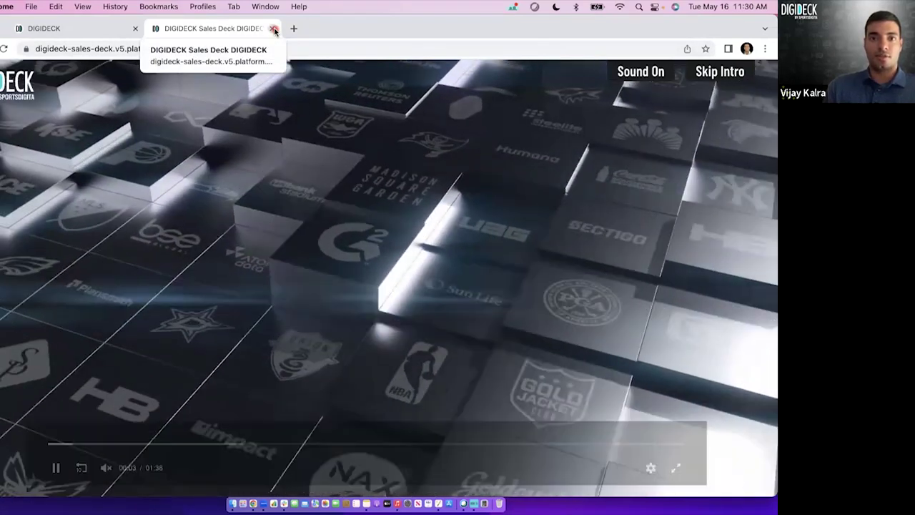
left_click(274, 29)
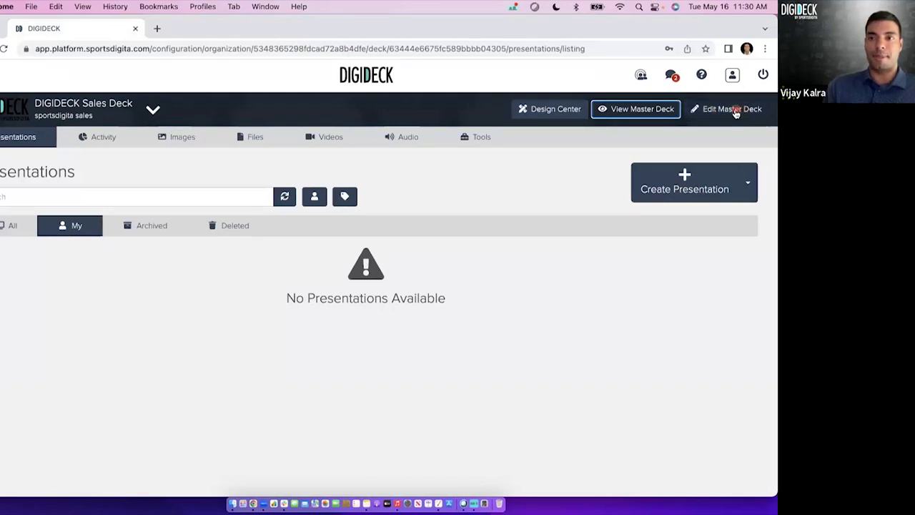
Open the master deck in the editor and show its Intro setup with loader and video.
left_click(735, 111)
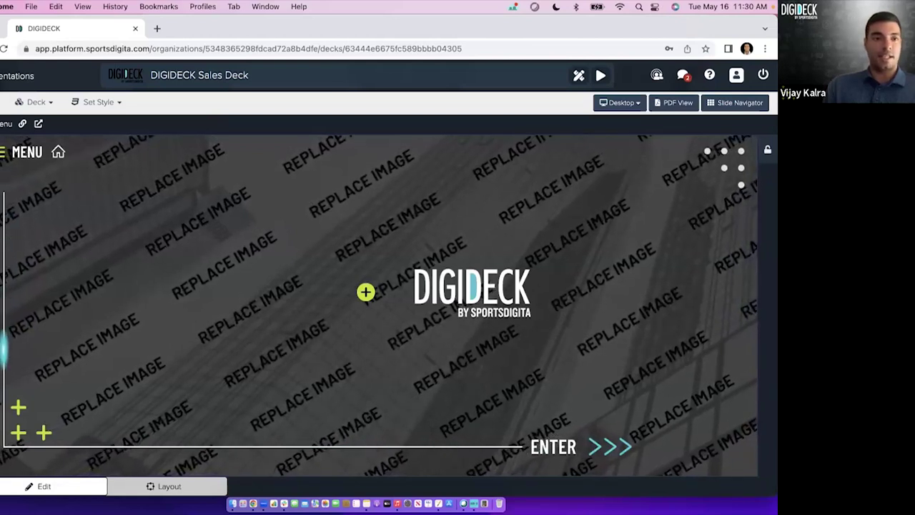
left_click(366, 292)
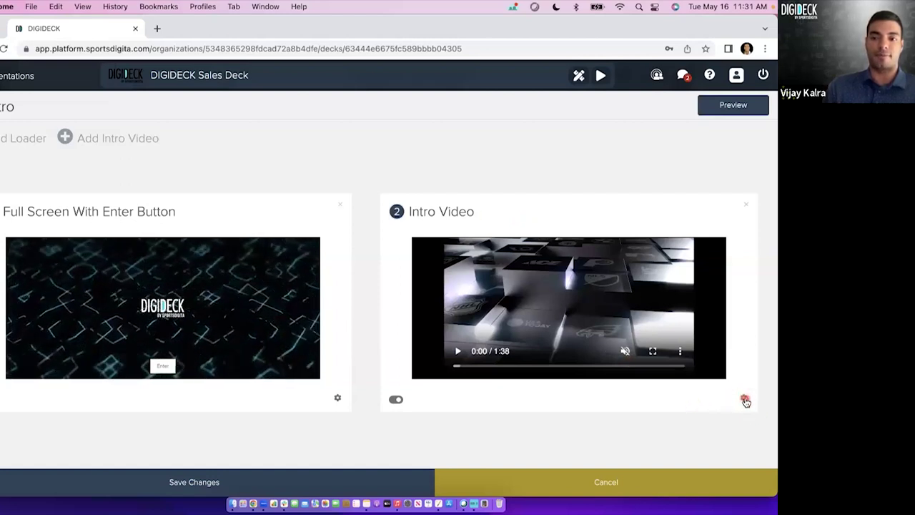
Replace the intro video with the 0:31 Team Comparison game-footage clip and update the plugin.
left_click(745, 399)
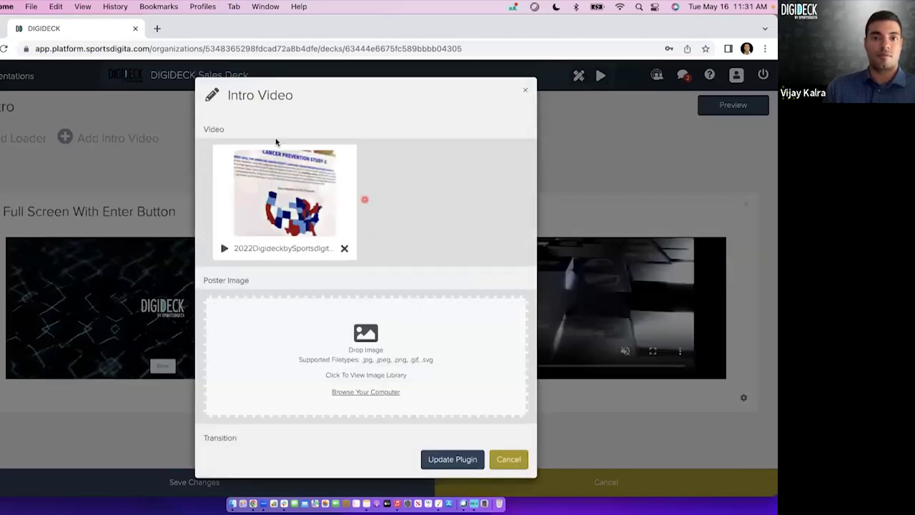
left_click(344, 250)
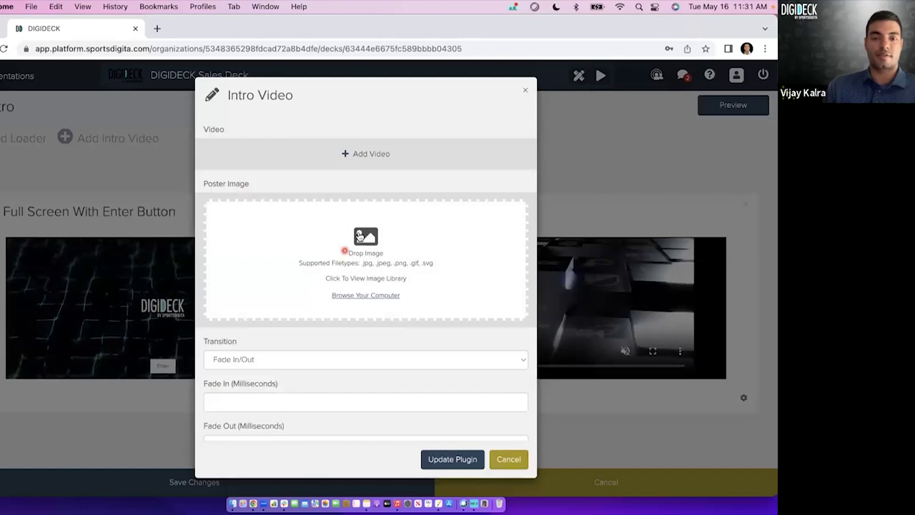
left_click(373, 156)
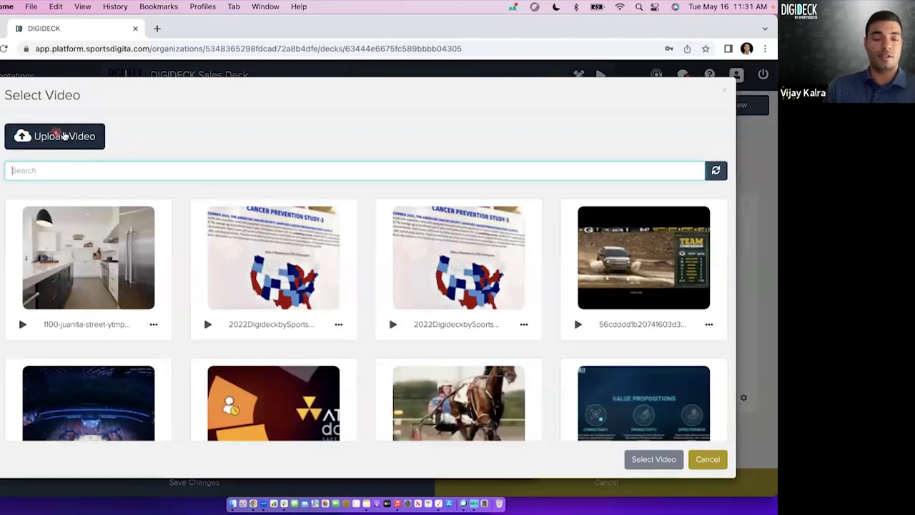
scroll(352, 288, "down", 2)
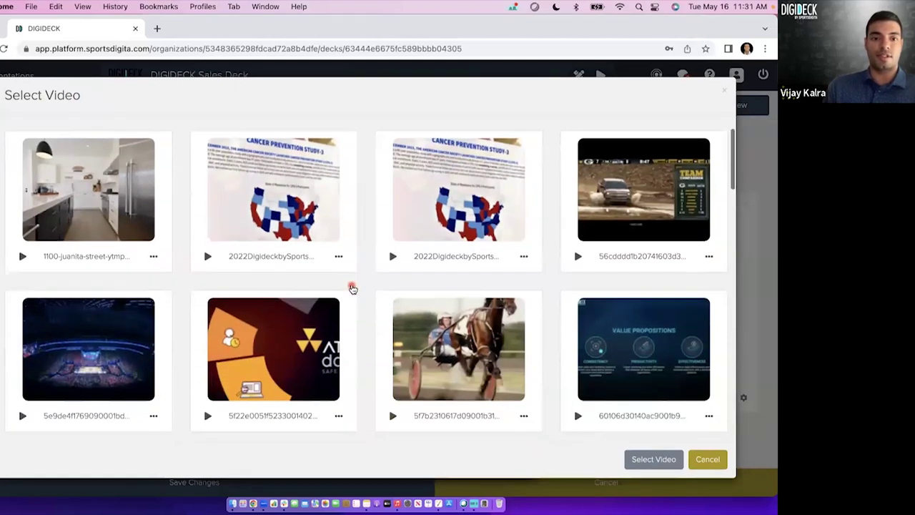
left_click(607, 216)
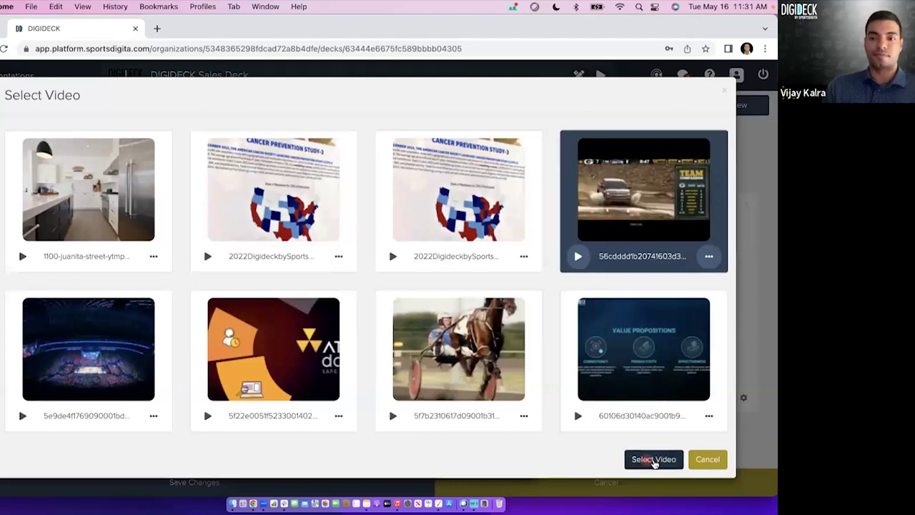
left_click(651, 461)
left_click(452, 459)
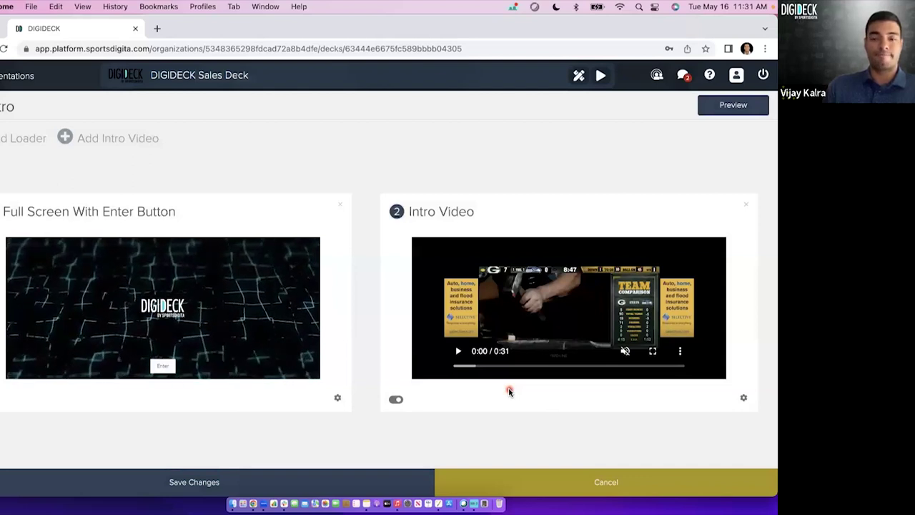
Cancel the unsaved video swap and leave the Intro Video toggle enabled.
left_click(570, 483)
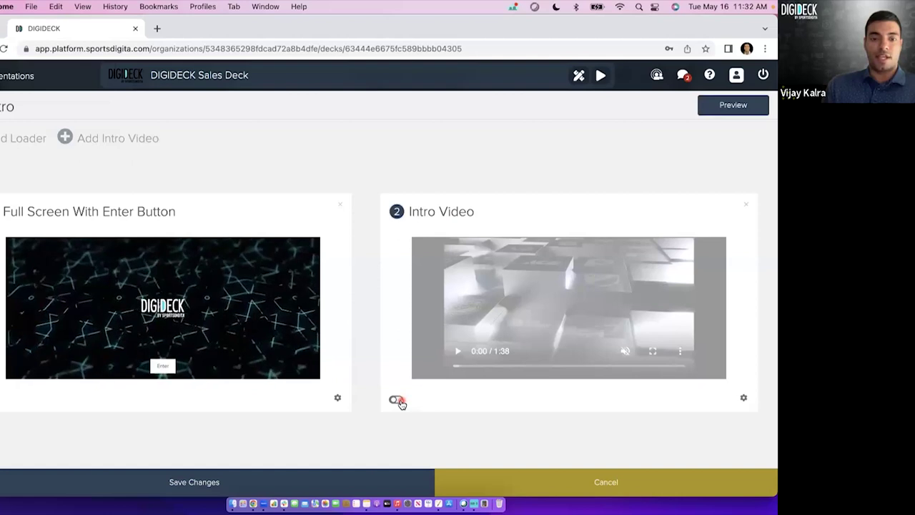
left_click(398, 401)
left_click(397, 402)
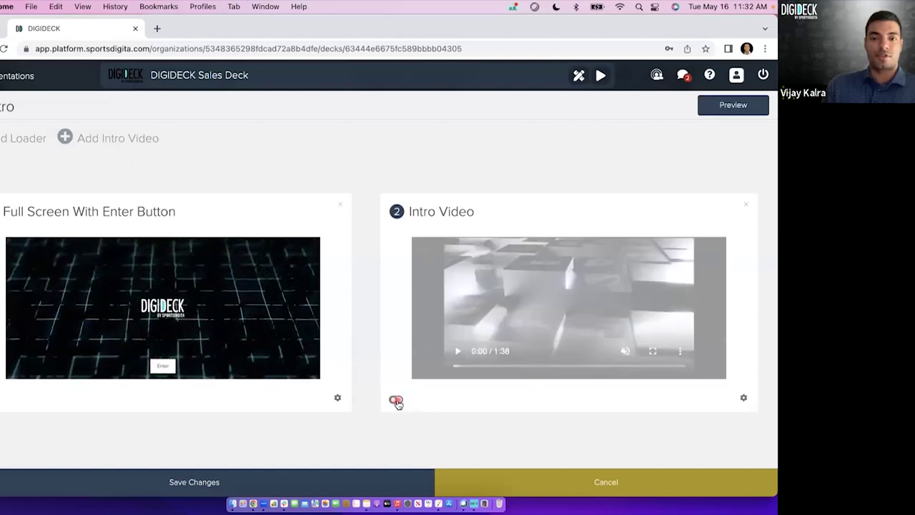
left_click(397, 401)
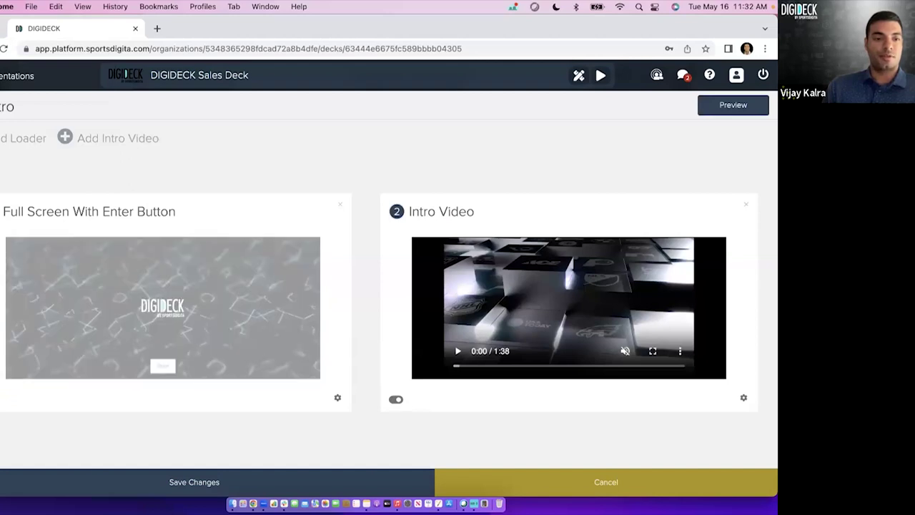
Close the enter-button settings and intro setup unsaved, then open the slide's chapter menu.
left_click(339, 399)
scroll(350, 272, "down", 5)
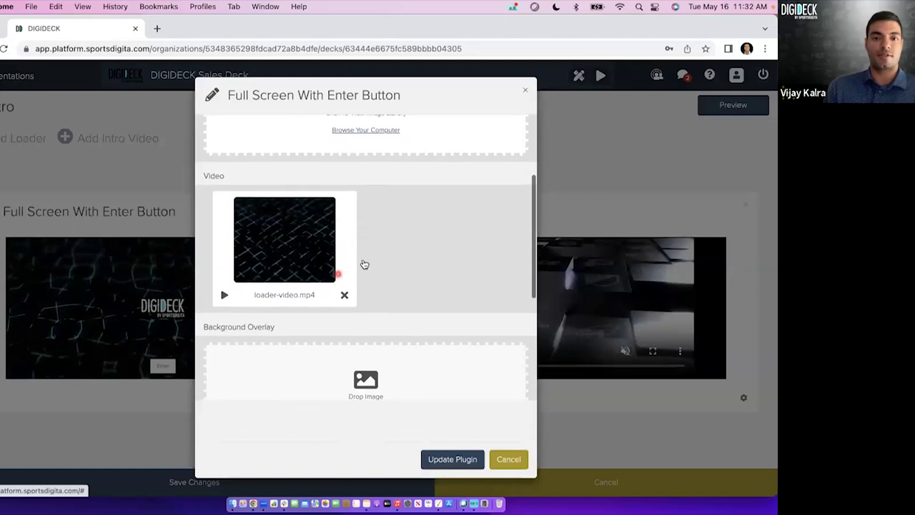
scroll(348, 241, "down", 10)
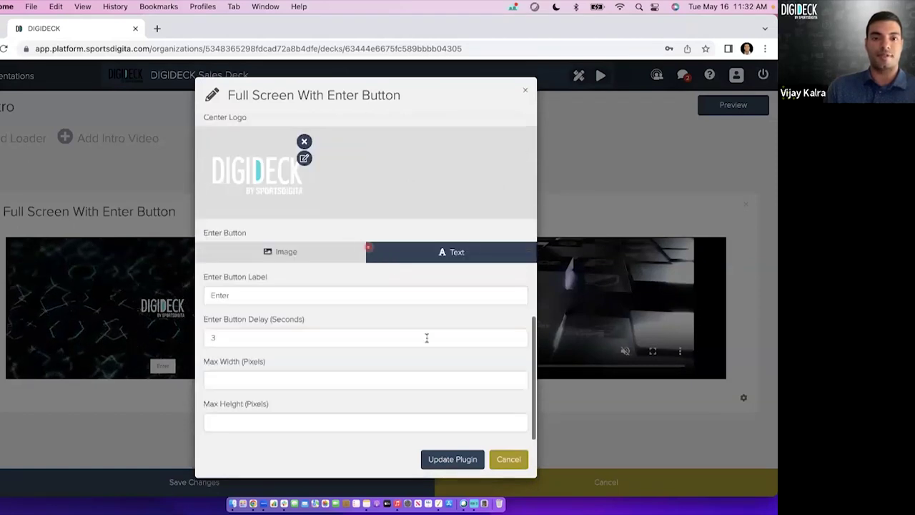
left_click(512, 462)
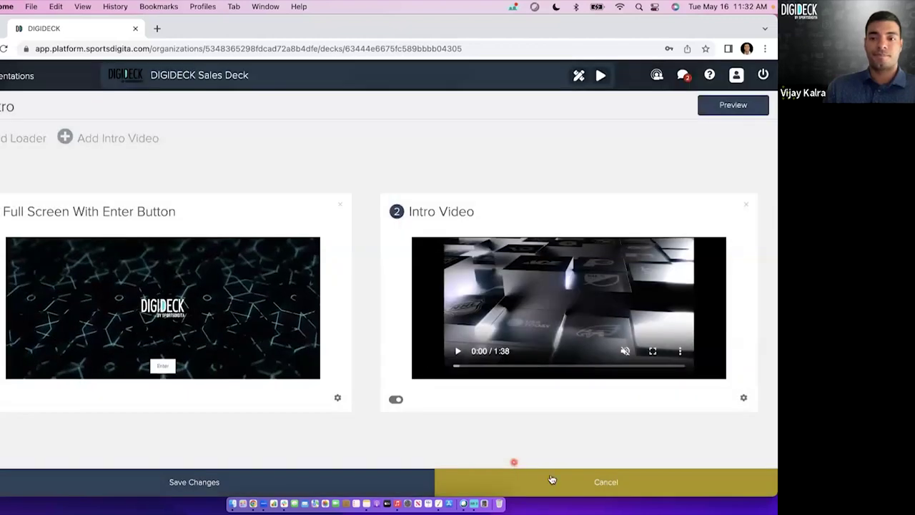
left_click(574, 484)
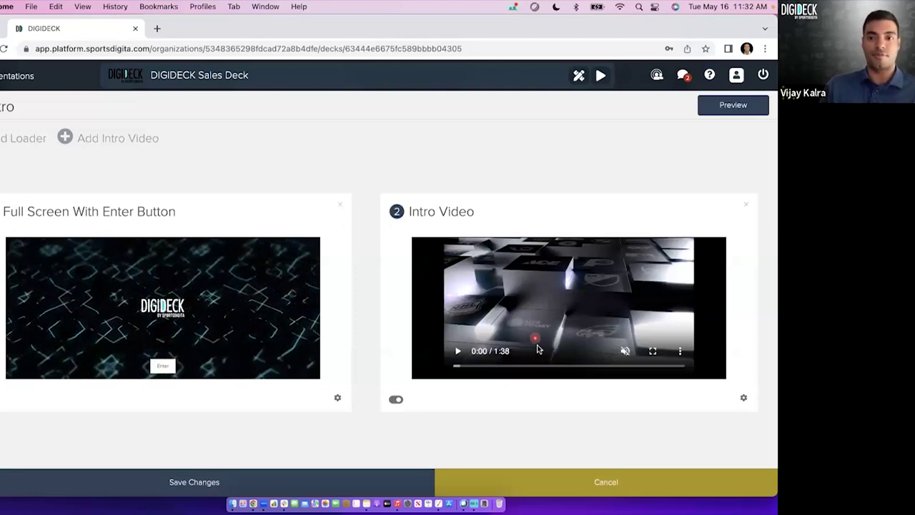
left_click(580, 479)
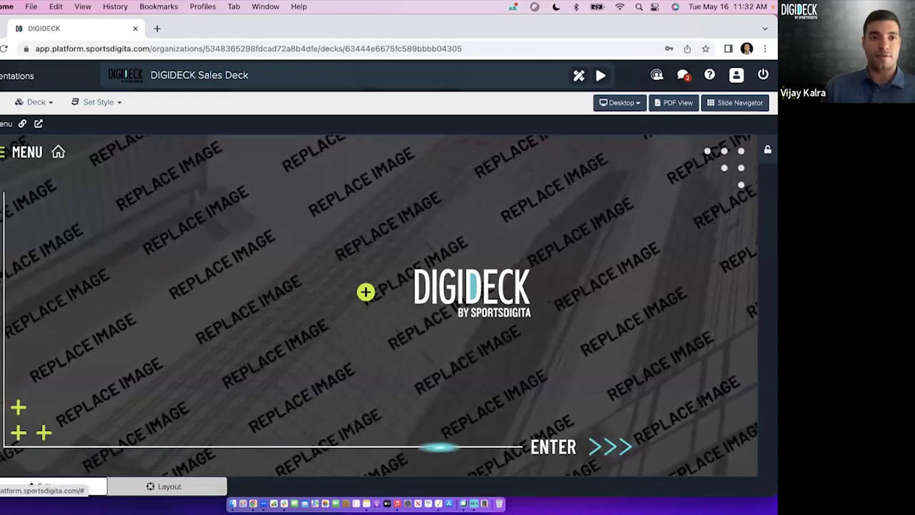
left_click(6, 101)
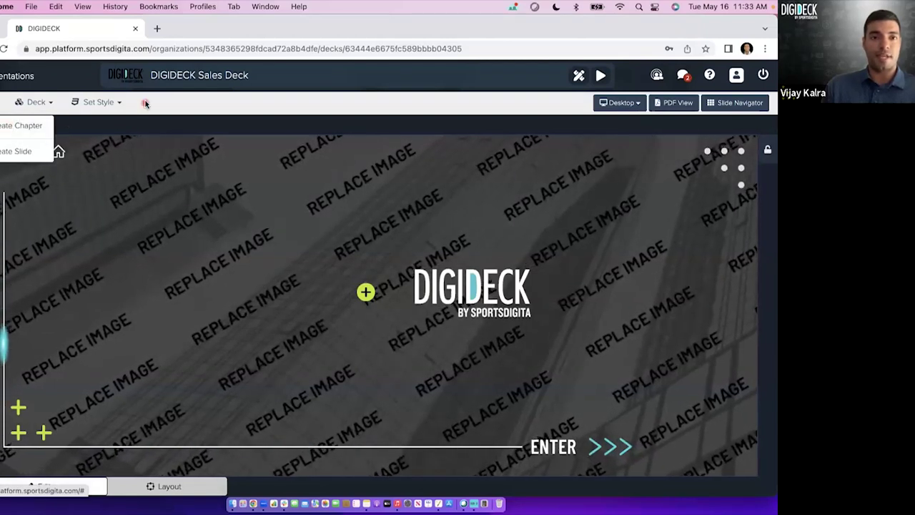
left_click(27, 151)
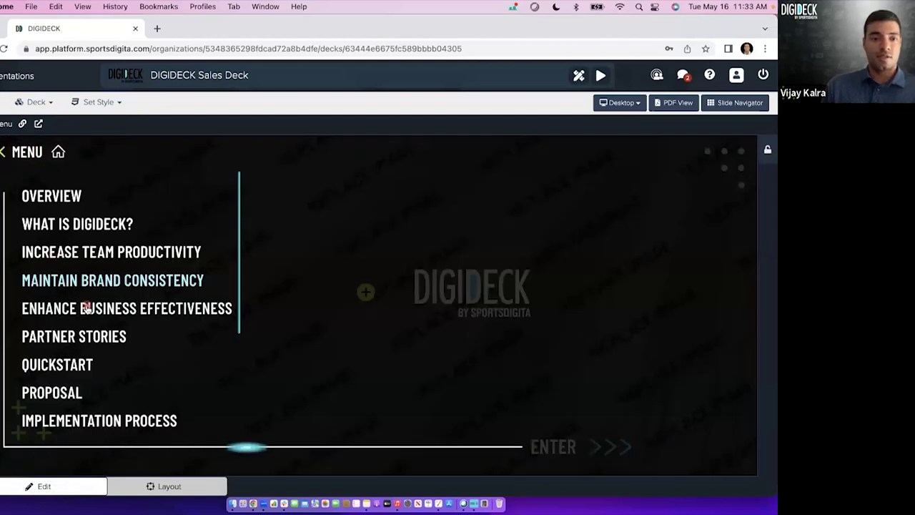
scroll(57, 307, "down", 4)
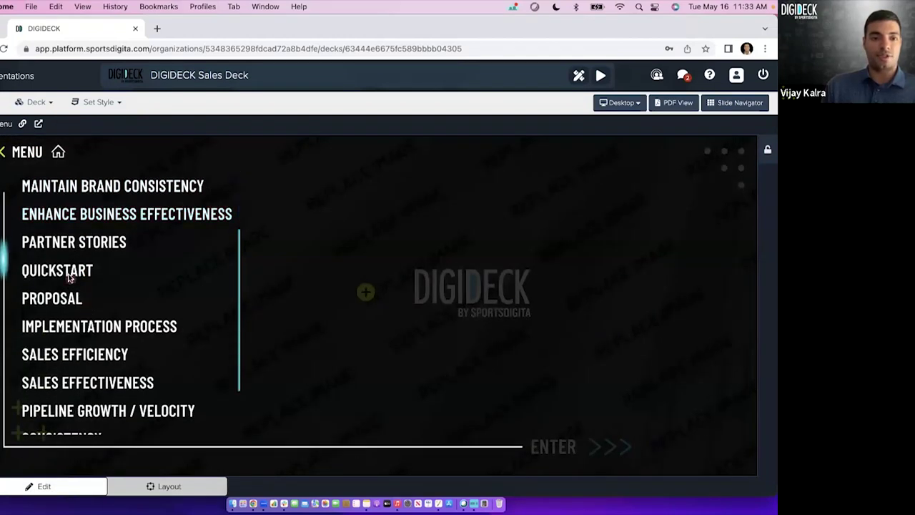
left_click(4, 123)
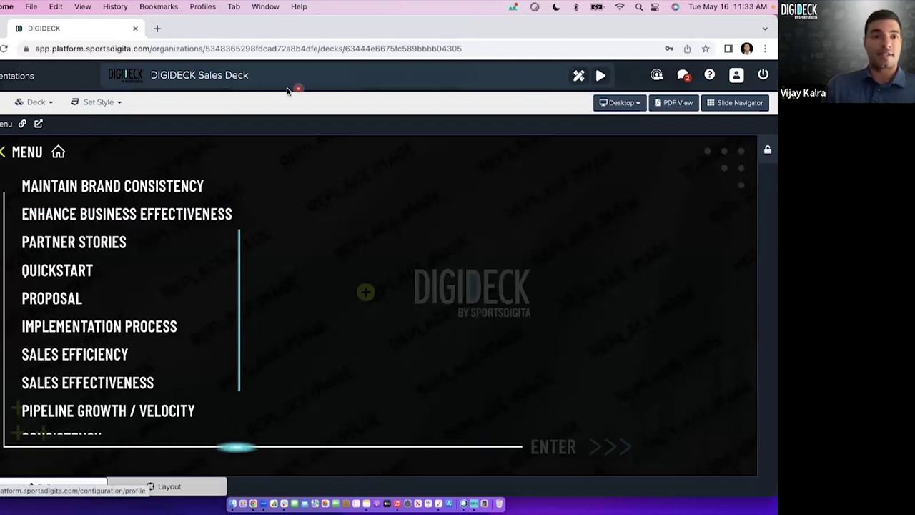
scroll(130, 288, "up", 3)
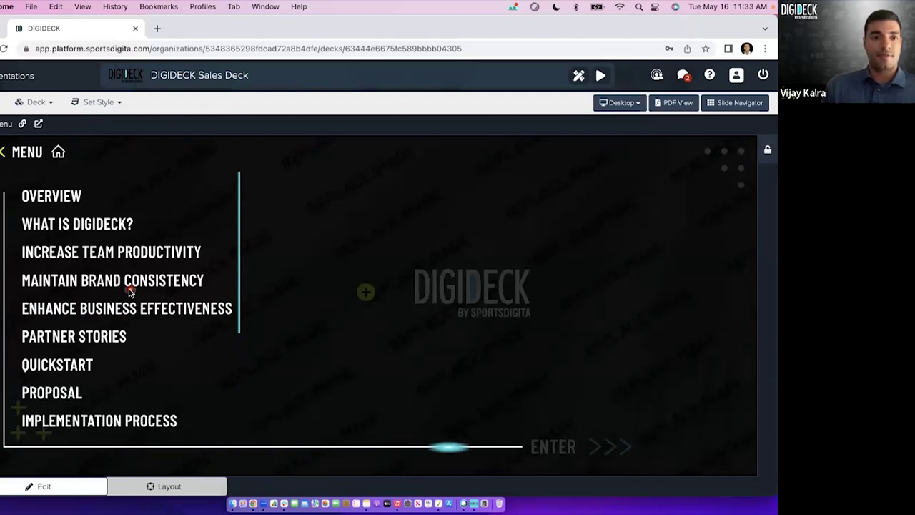
Rename the Overview chapter to 'DIGIDECK Overview' in its chapter details and save.
left_click(61, 197)
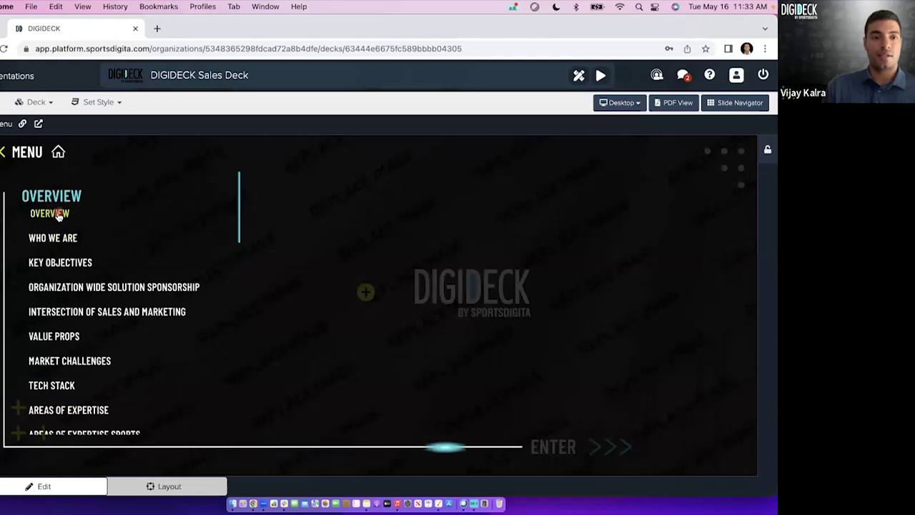
left_click(58, 215)
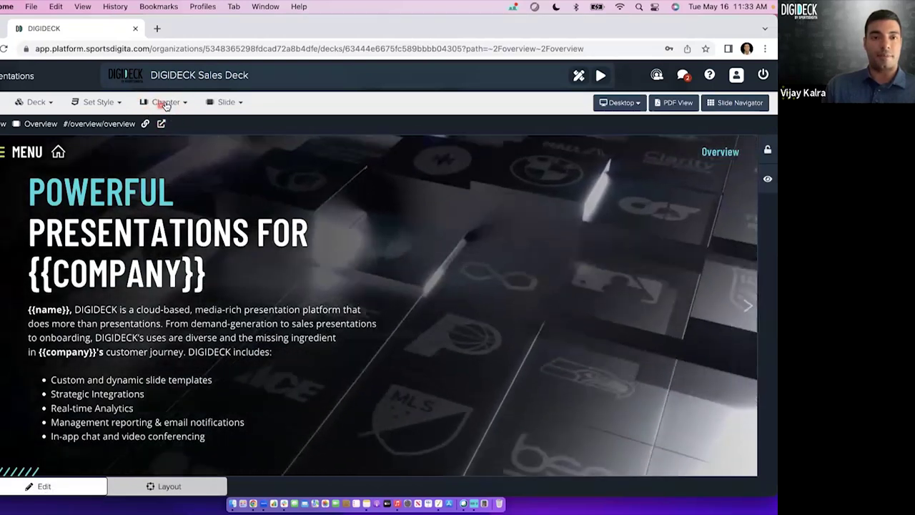
left_click(165, 102)
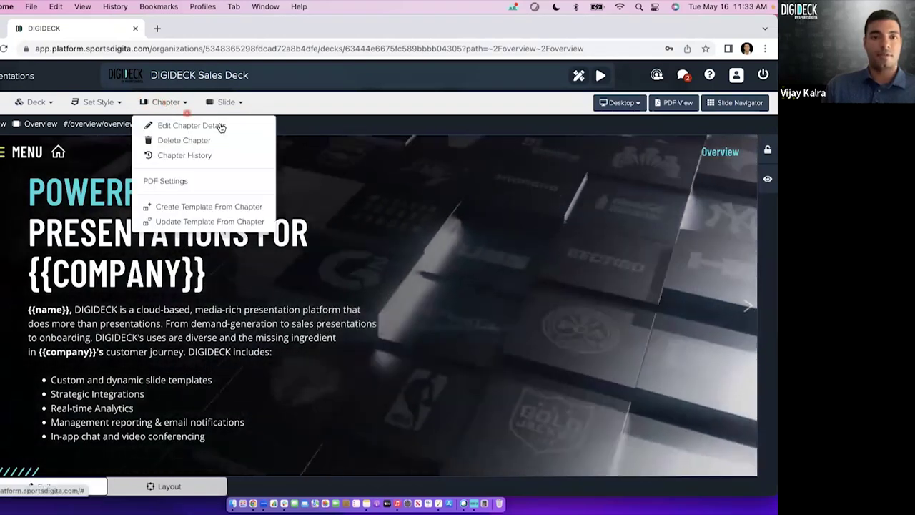
left_click(229, 127)
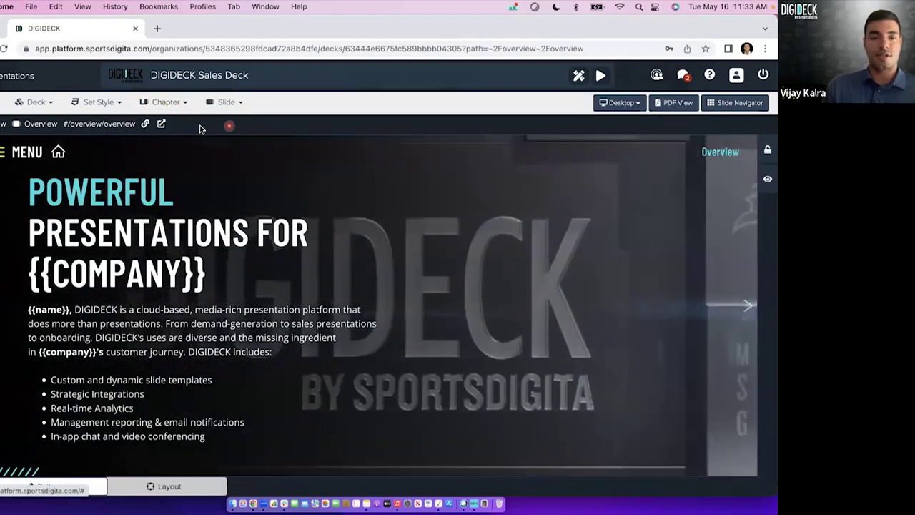
left_click(213, 147)
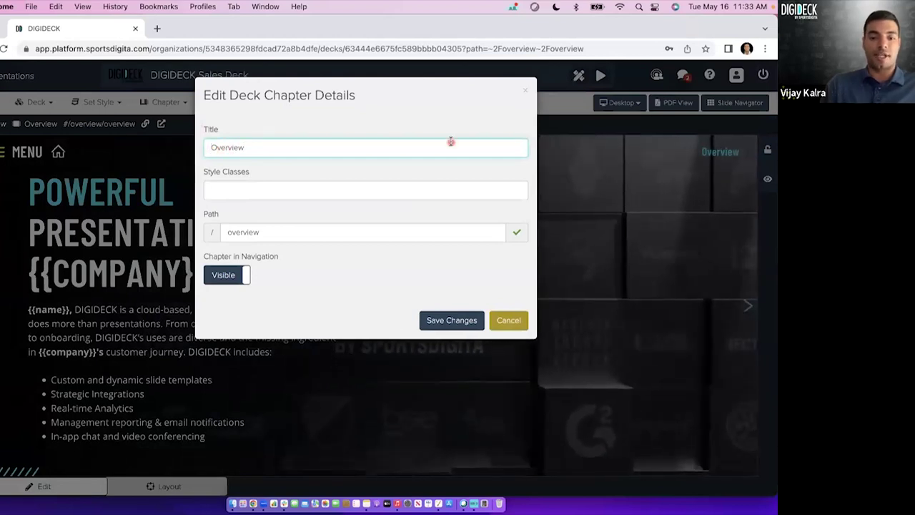
type("DIGIDECK")
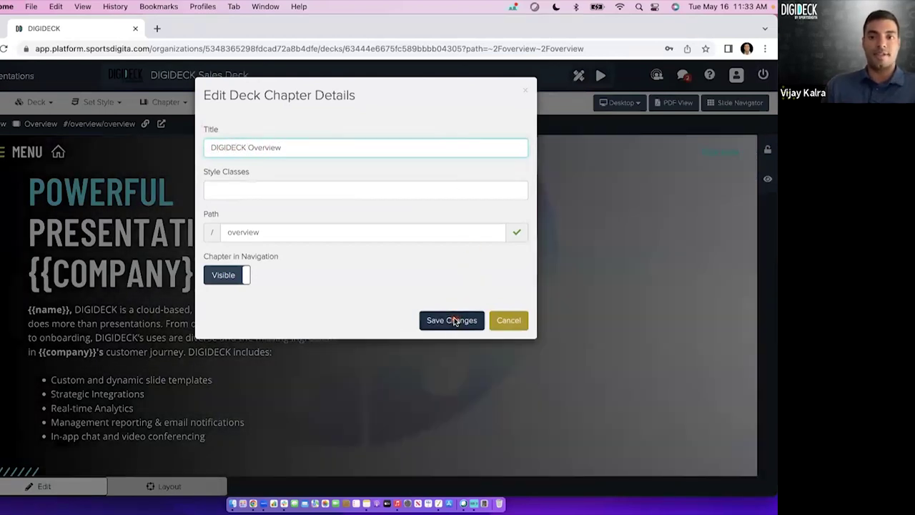
left_click(455, 321)
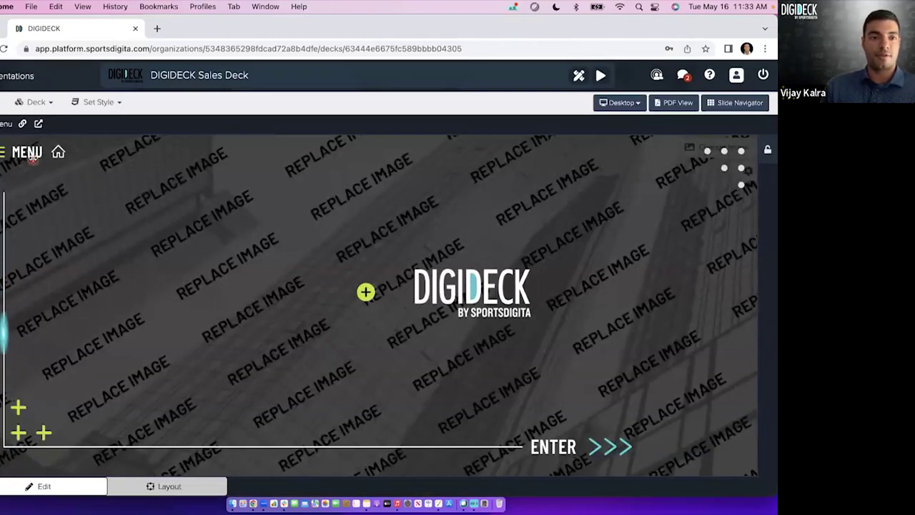
Reopen the DIGIDECK Overview chapter's details and delete the 'DIGIDECK' prefix from its title.
left_click(29, 153)
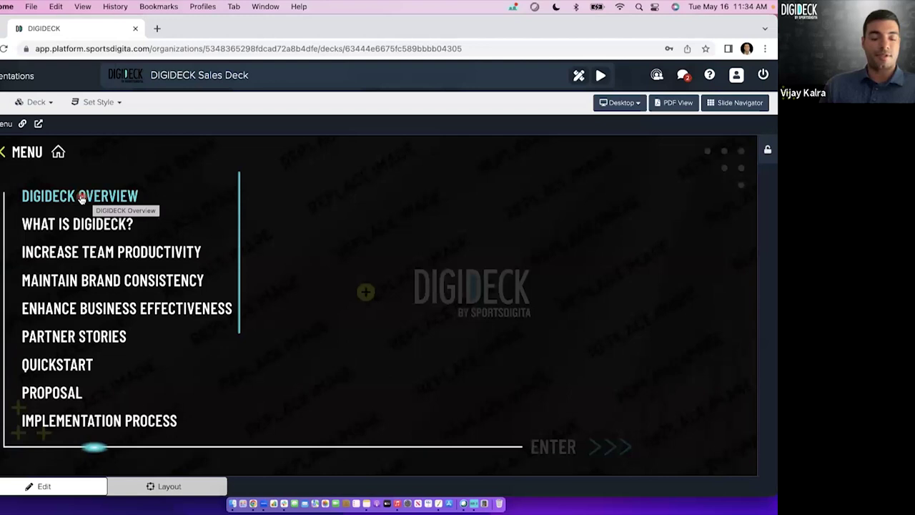
left_click(88, 198)
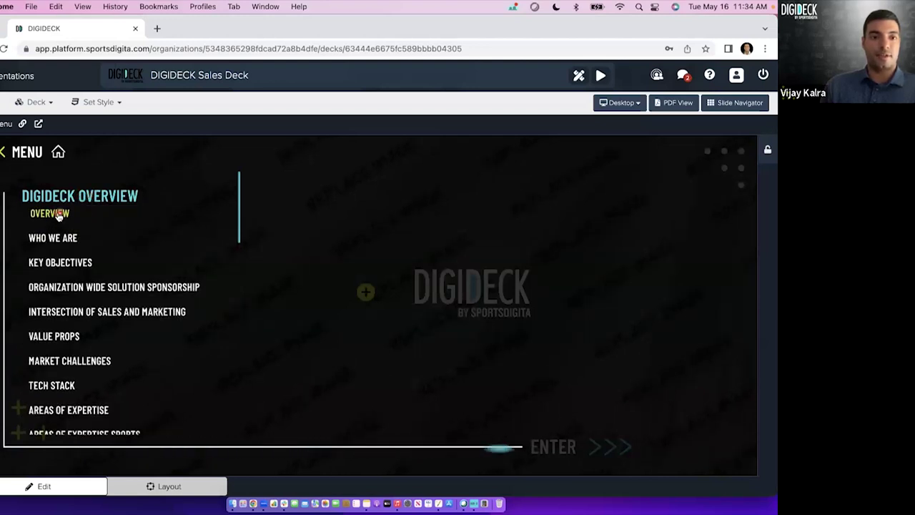
left_click(57, 211)
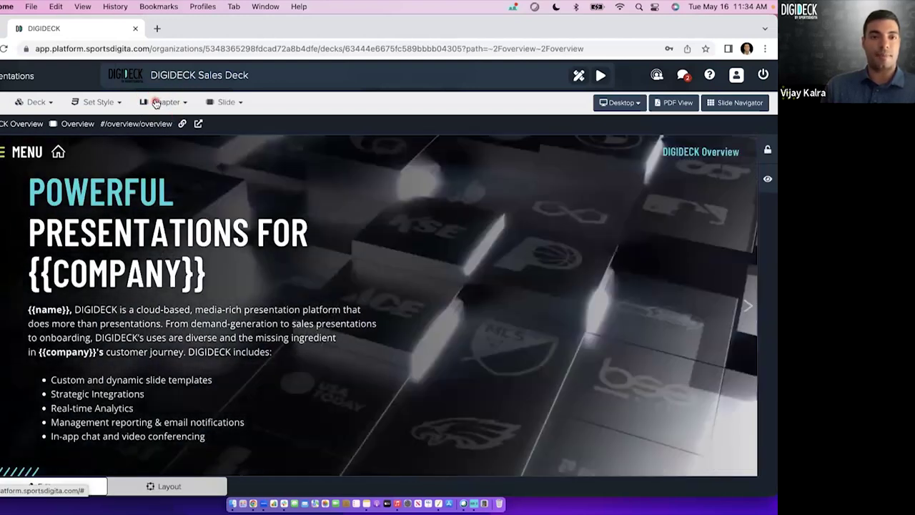
left_click(153, 103)
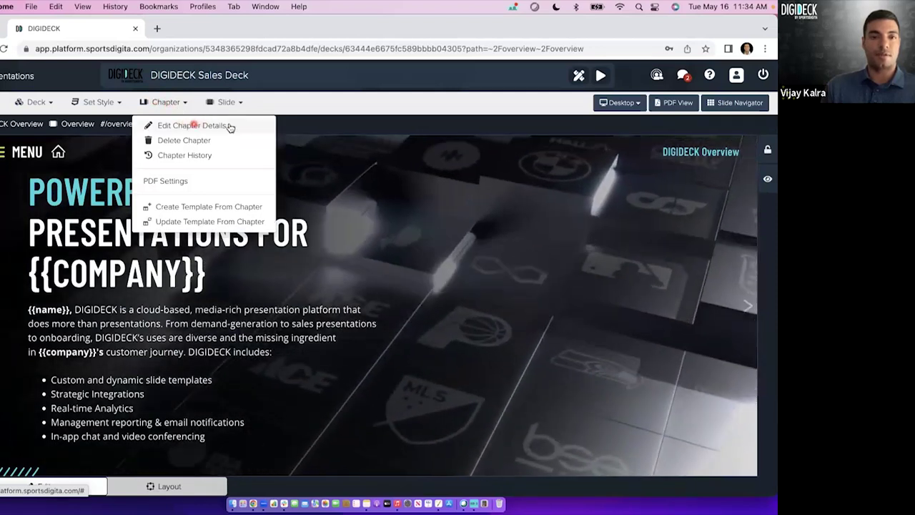
left_click(229, 127)
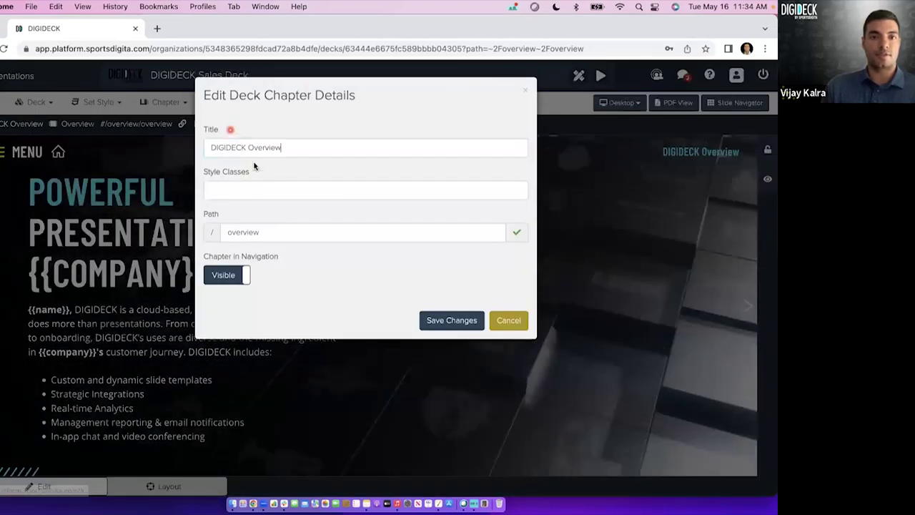
left_click_drag(247, 147, 178, 146)
key("BackSpace")
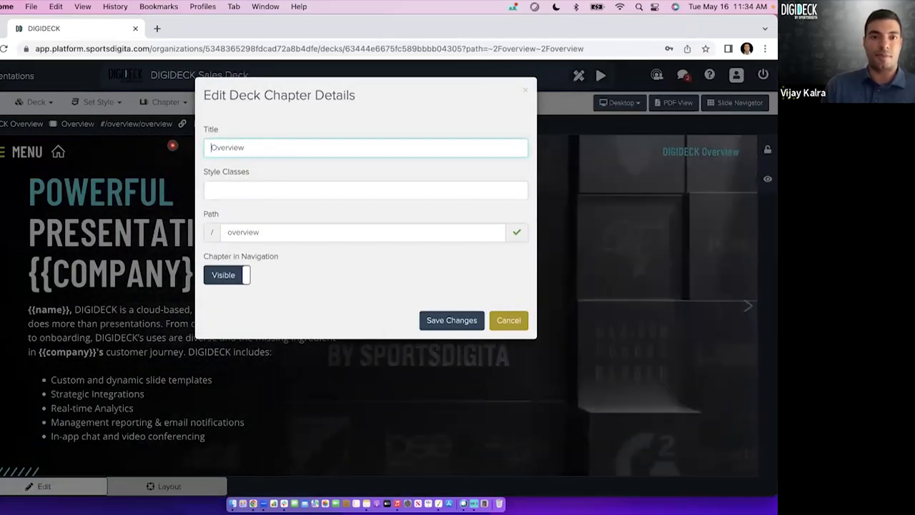
Save the chapter title 'Overview' and let the editor reload to the title slide.
left_click(447, 318)
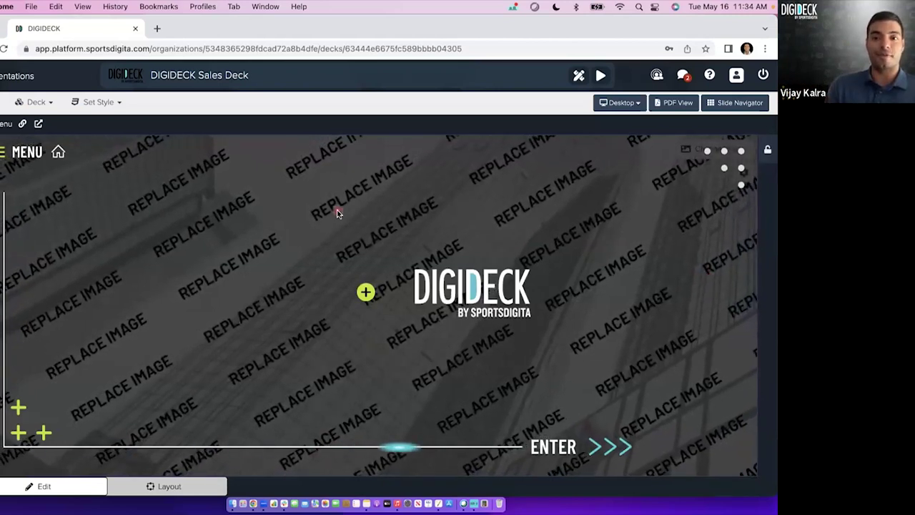
left_click(3, 77)
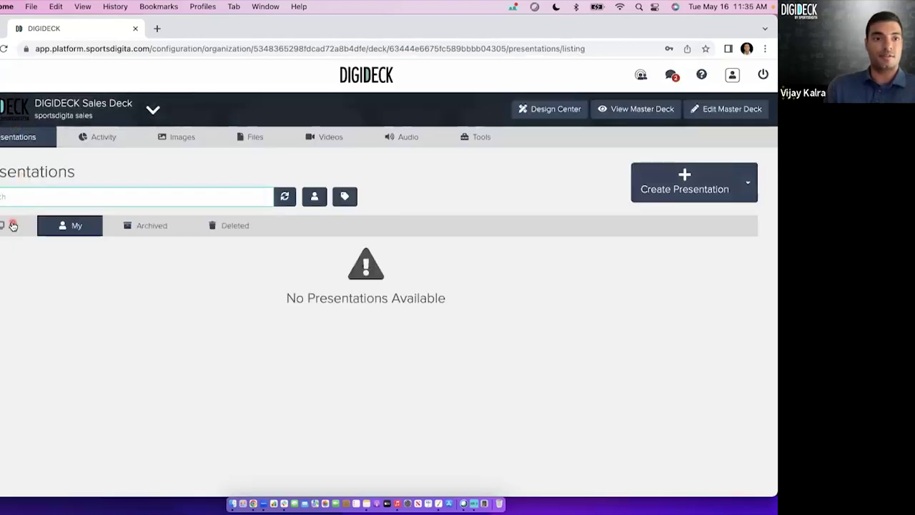
left_click(12, 225)
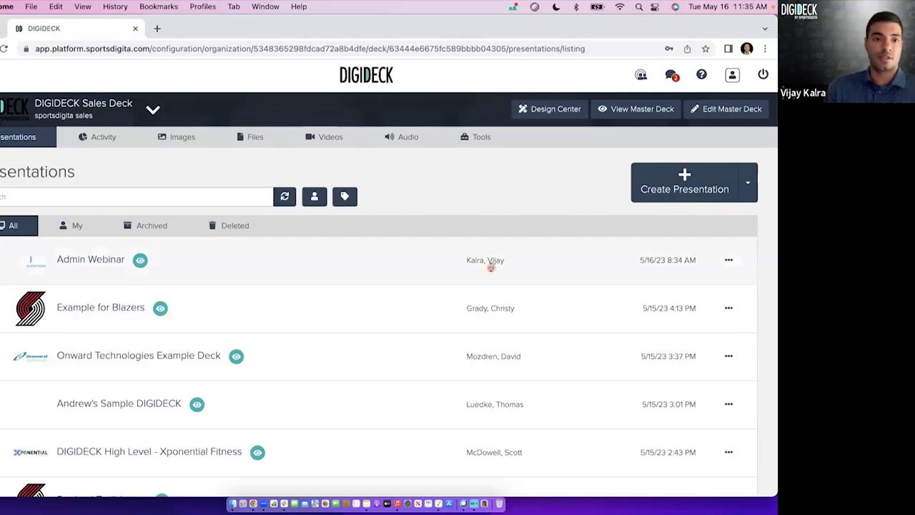
left_click(96, 354)
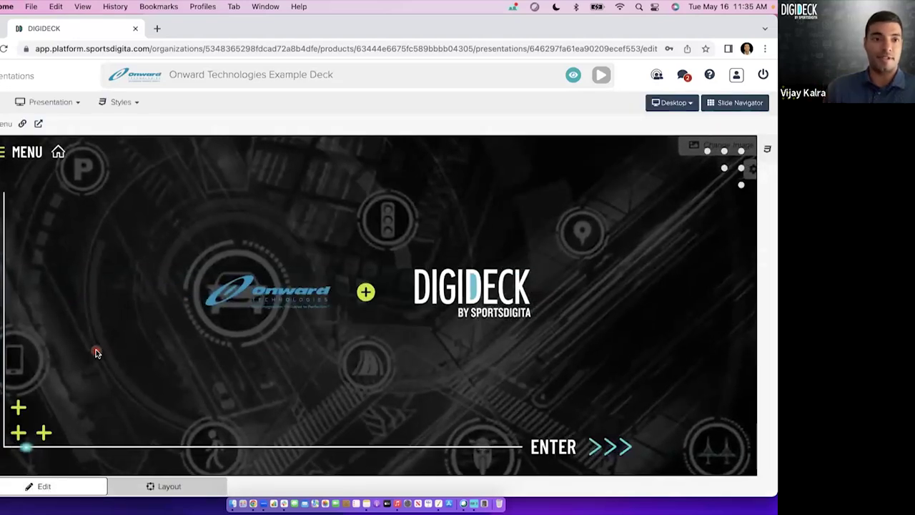
left_click(11, 152)
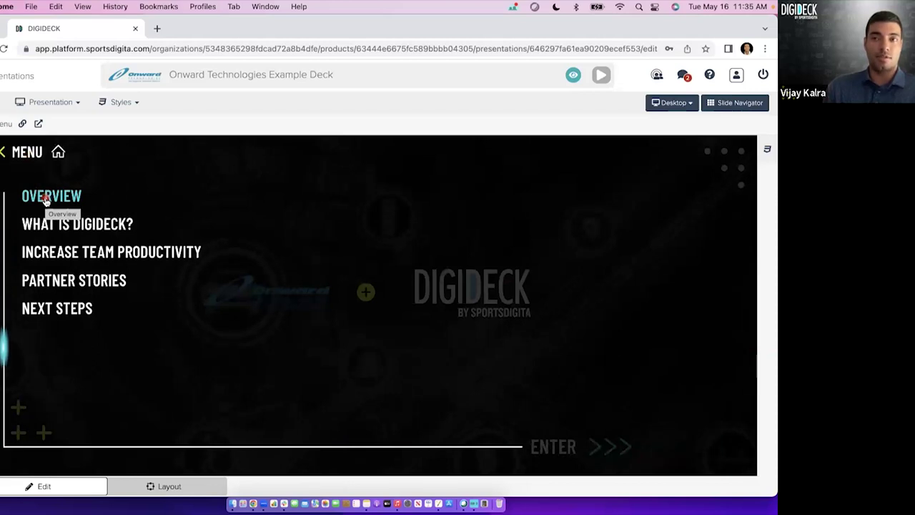
left_click(5, 79)
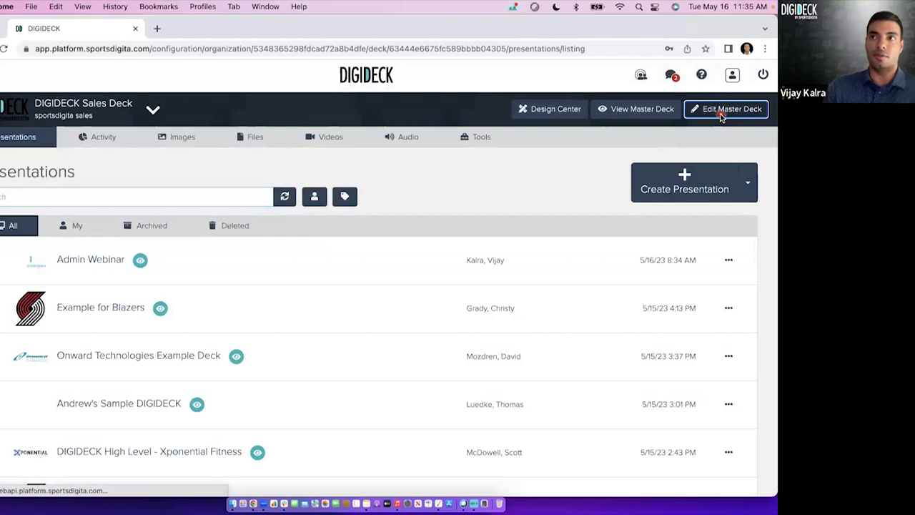
left_click(724, 113)
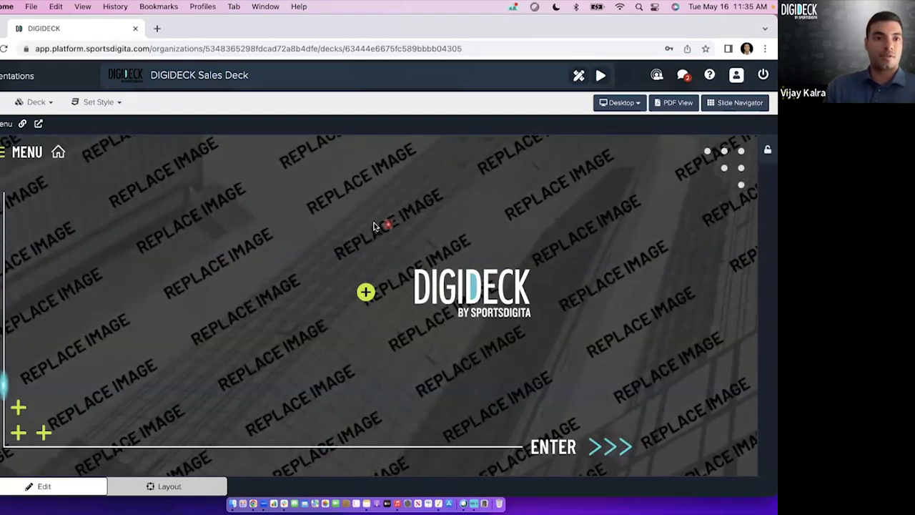
Go to the OVERVIEW chapter's Overview slide and inspect its chapter details, cancelling unchanged.
left_click(34, 156)
left_click(41, 195)
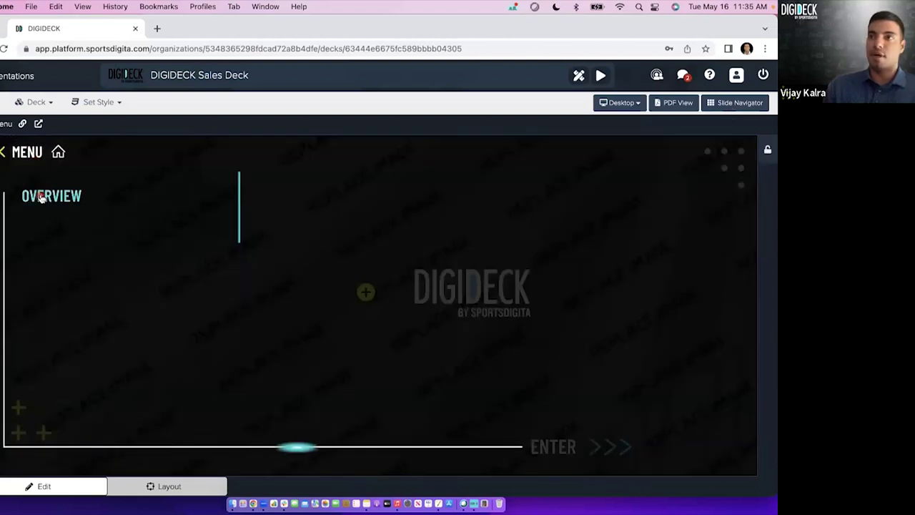
left_click(46, 216)
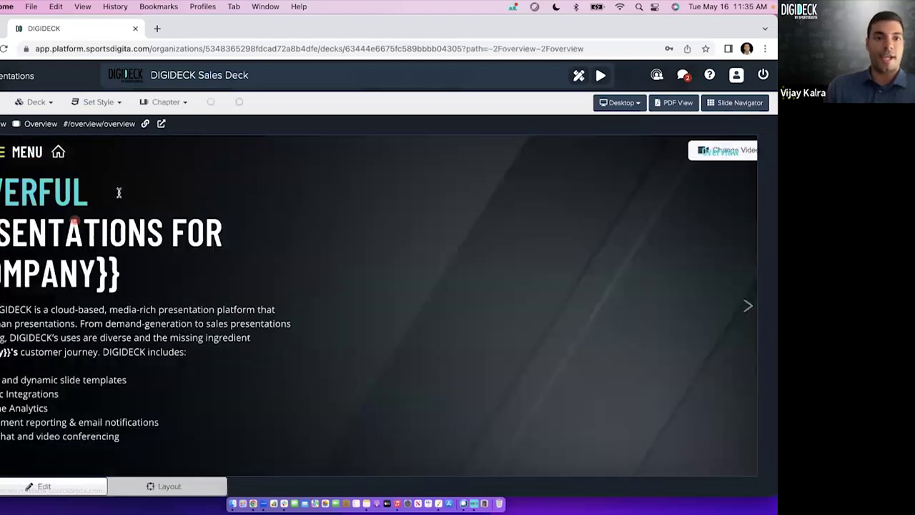
left_click(166, 102)
left_click(177, 126)
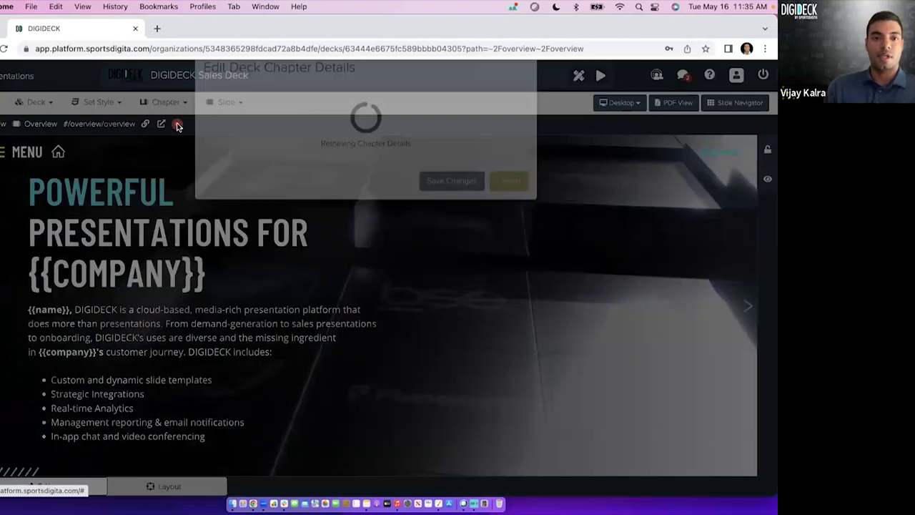
left_click(265, 232)
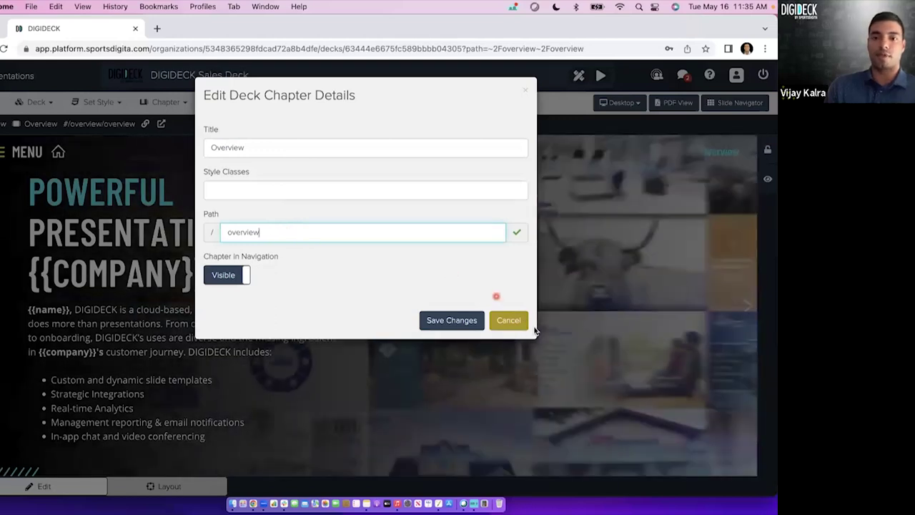
left_click(509, 321)
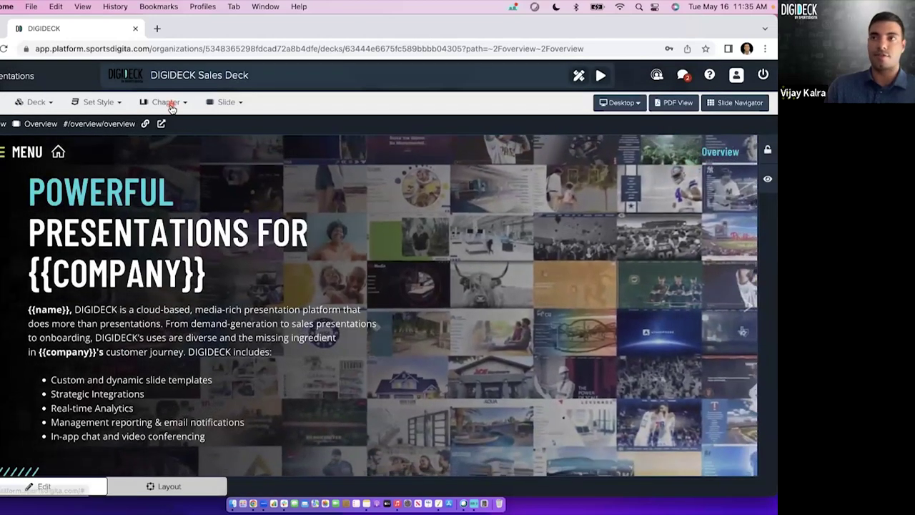
Reopen and cancel the chapter details again, then expand OVERVIEW in the chapter menu.
left_click(166, 103)
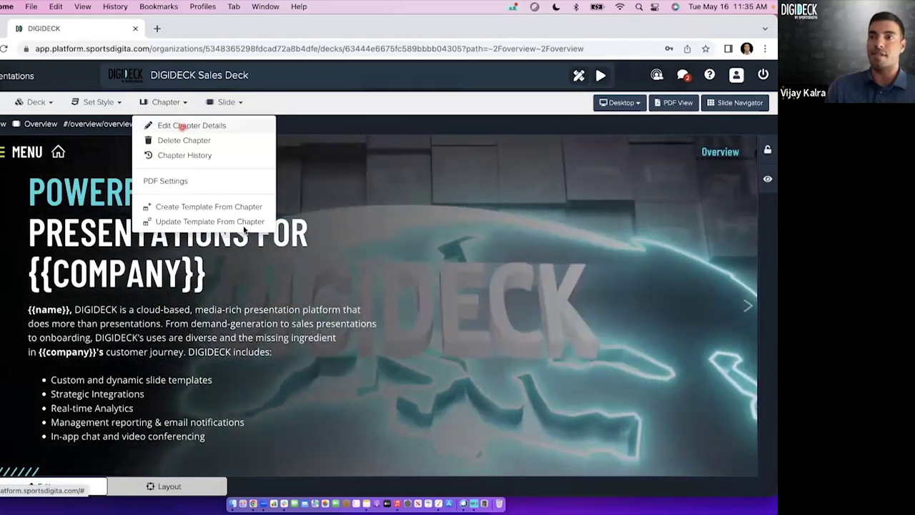
left_click(182, 126)
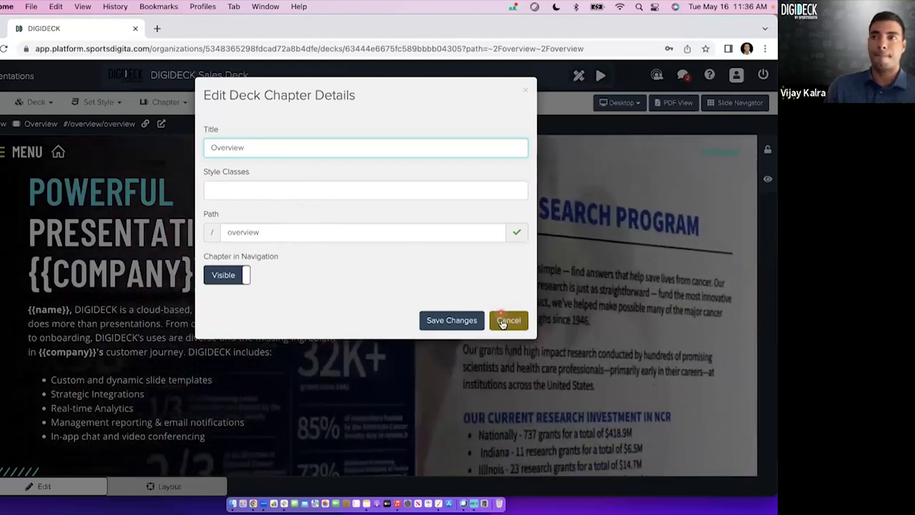
left_click(508, 319)
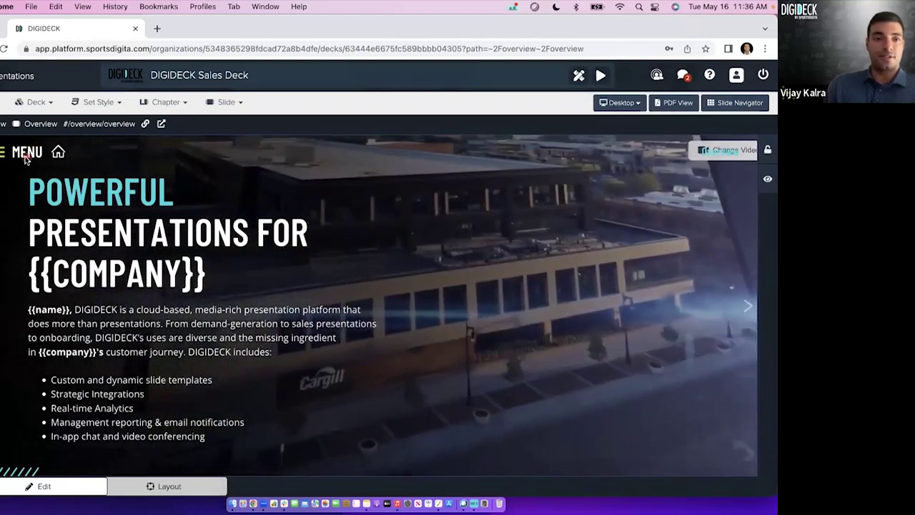
left_click(28, 151)
left_click(40, 197)
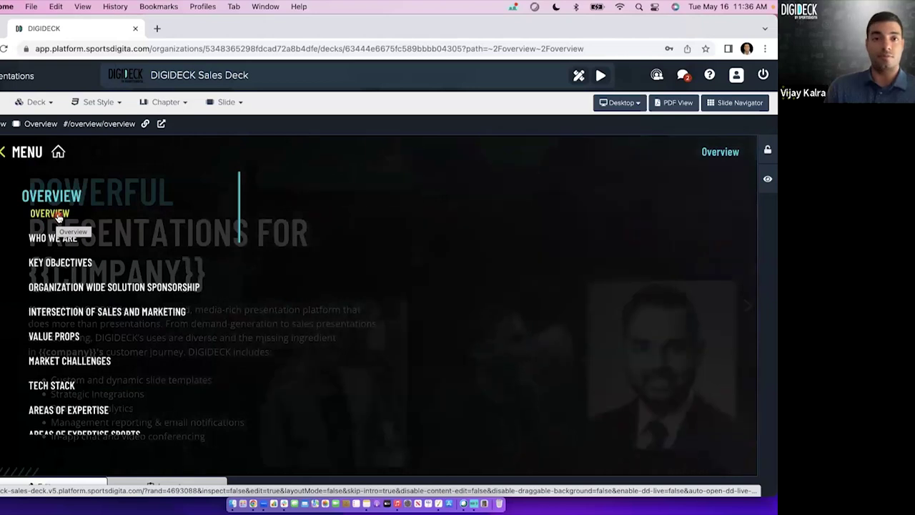
Open the current slide's details and save its title as 'DIGIDECK Overview'.
left_click(57, 217)
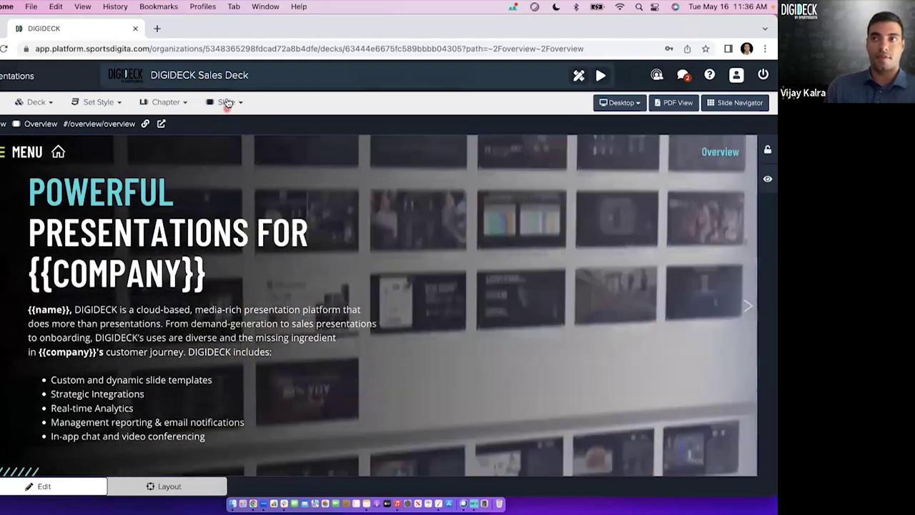
left_click(228, 102)
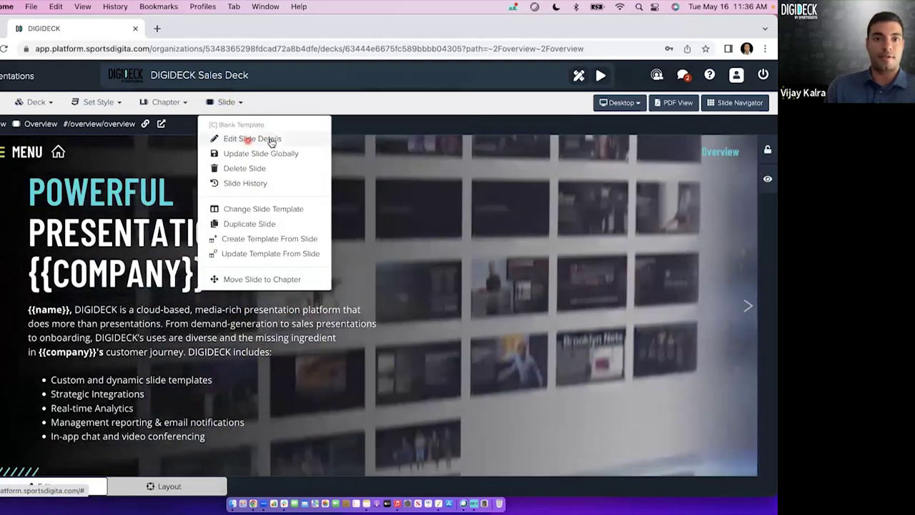
left_click(270, 140)
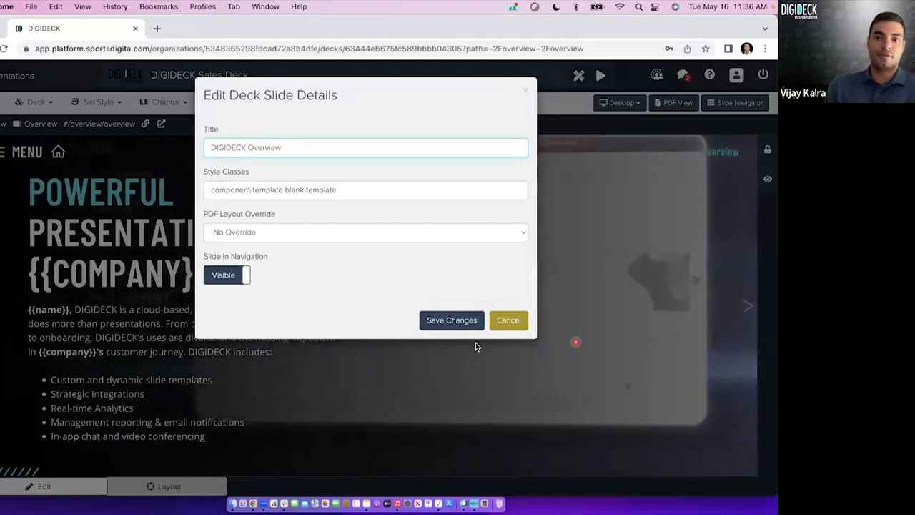
left_click(447, 320)
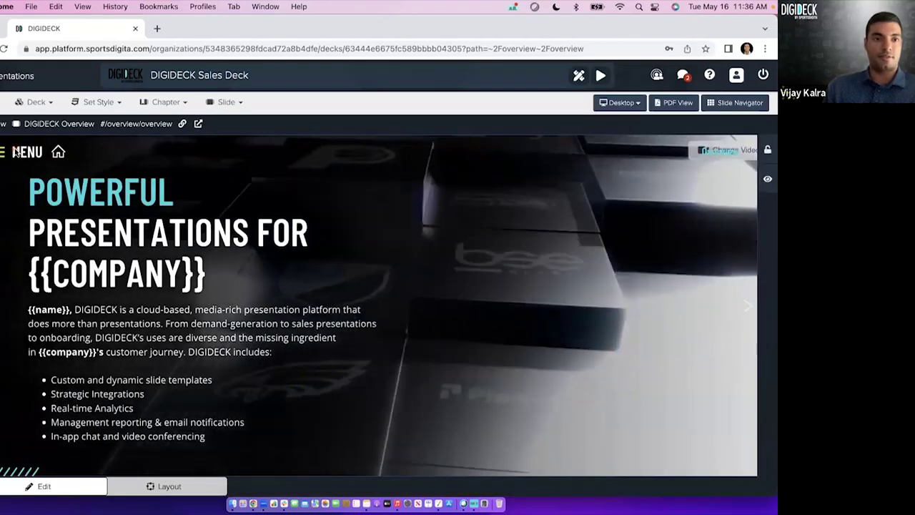
Go to the DIGIDECK Overview slide, trim its title to 'Overview', and save.
left_click(26, 151)
left_click(43, 197)
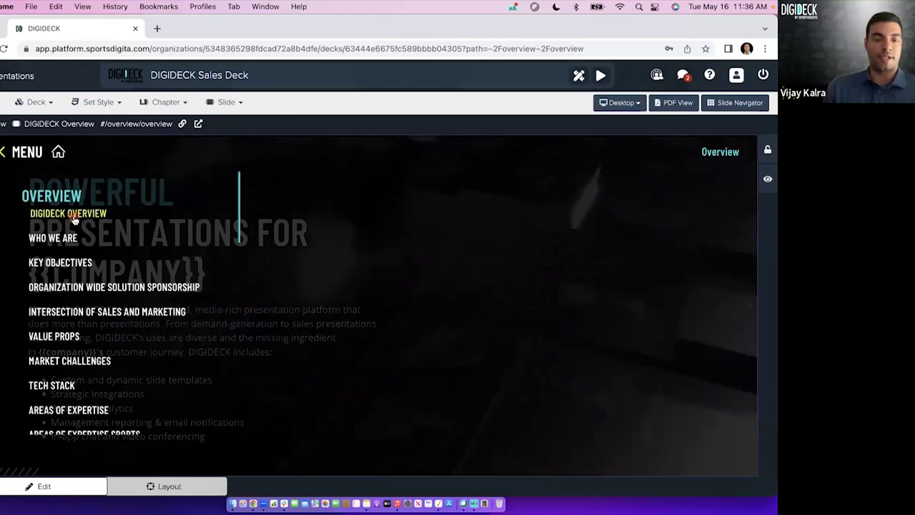
left_click(74, 215)
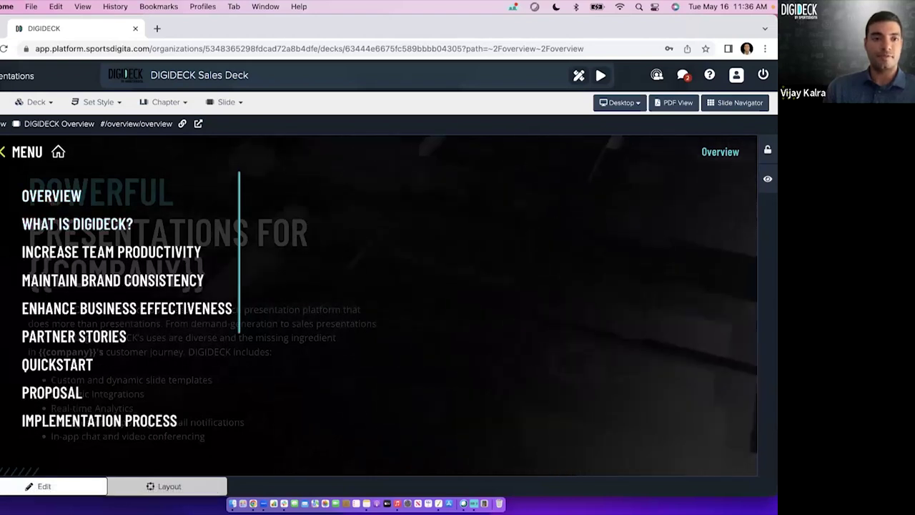
left_click(227, 102)
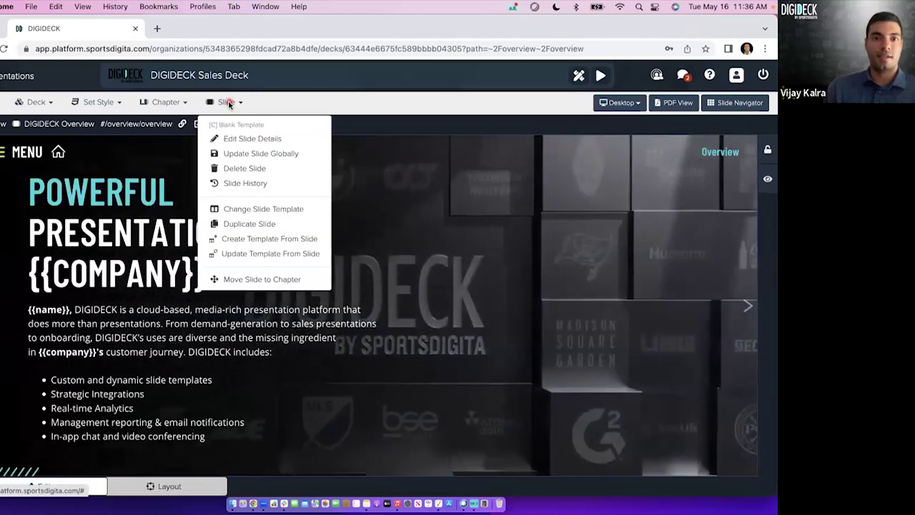
left_click(261, 138)
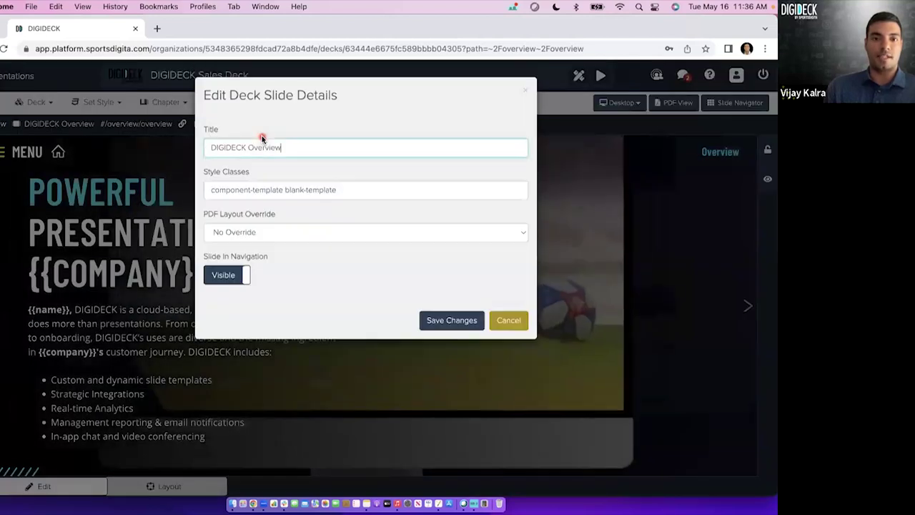
left_click(254, 147)
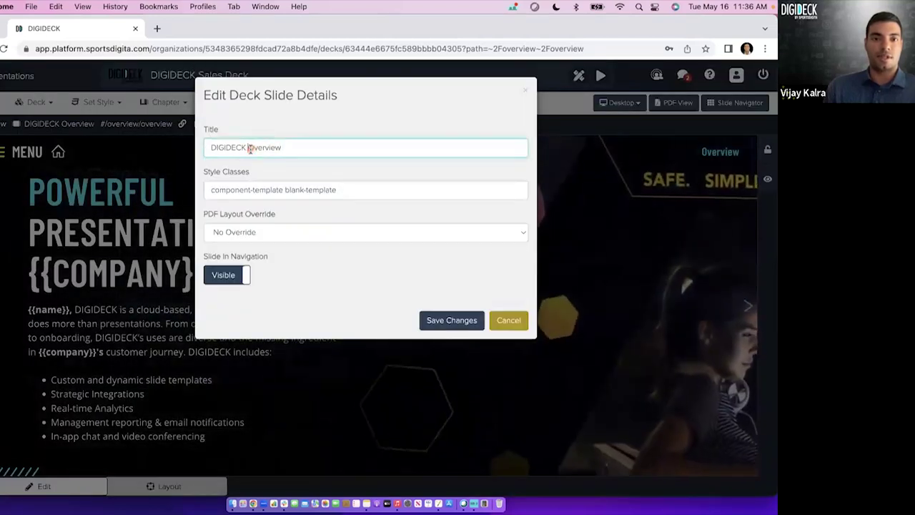
left_click_drag(250, 148, 180, 153)
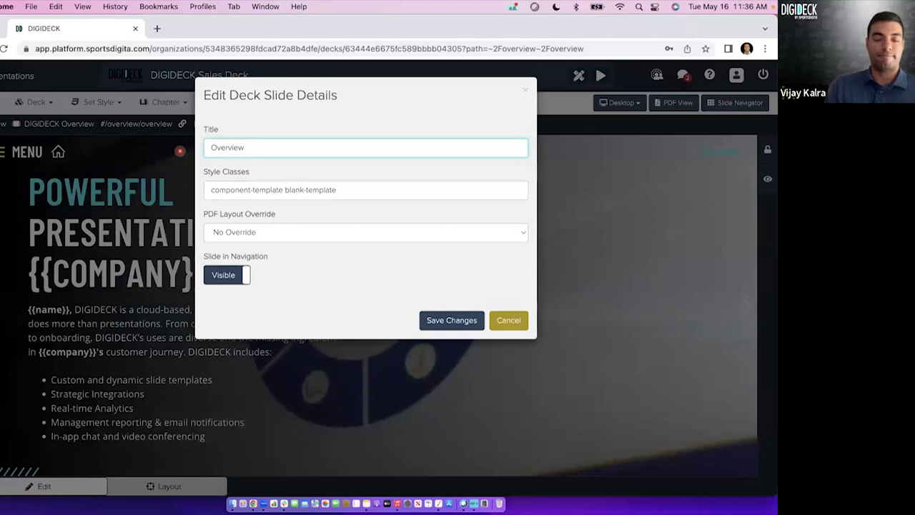
left_click(452, 320)
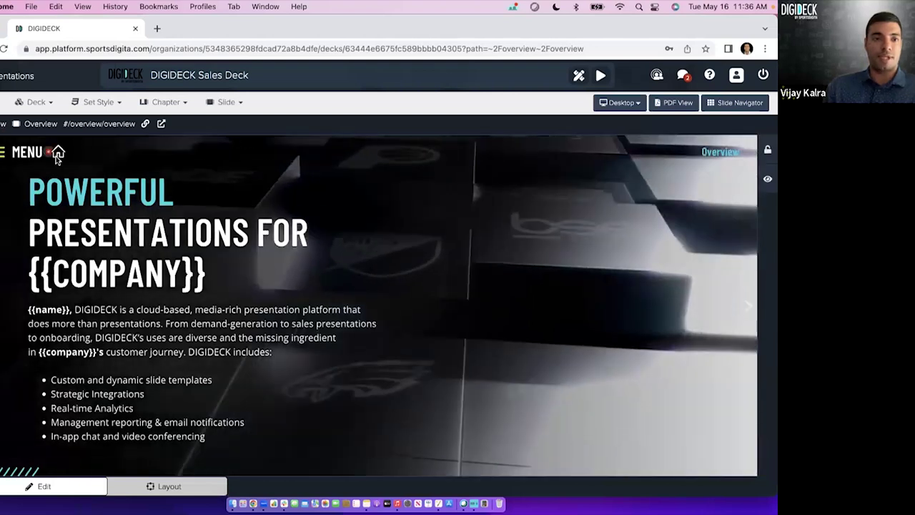
Return to the deck's home slide, then show the chapter list and deck-wide options.
left_click(58, 156)
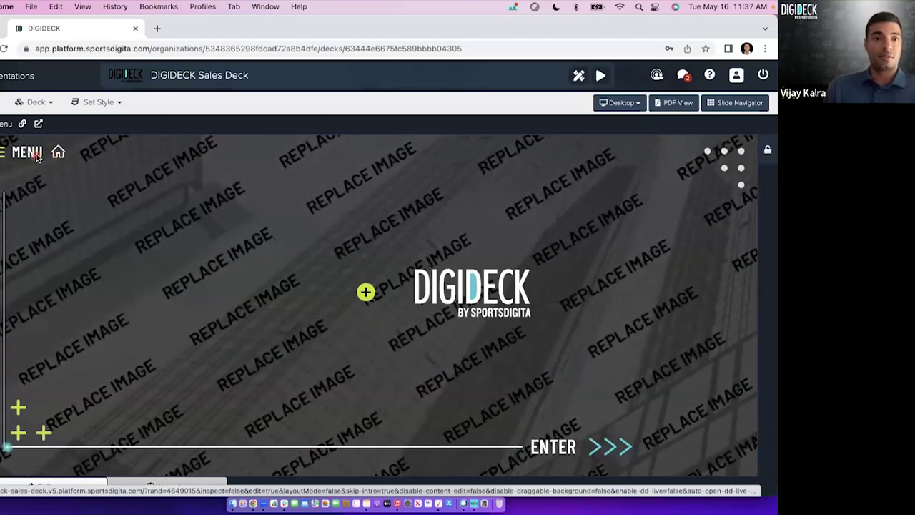
left_click(36, 155)
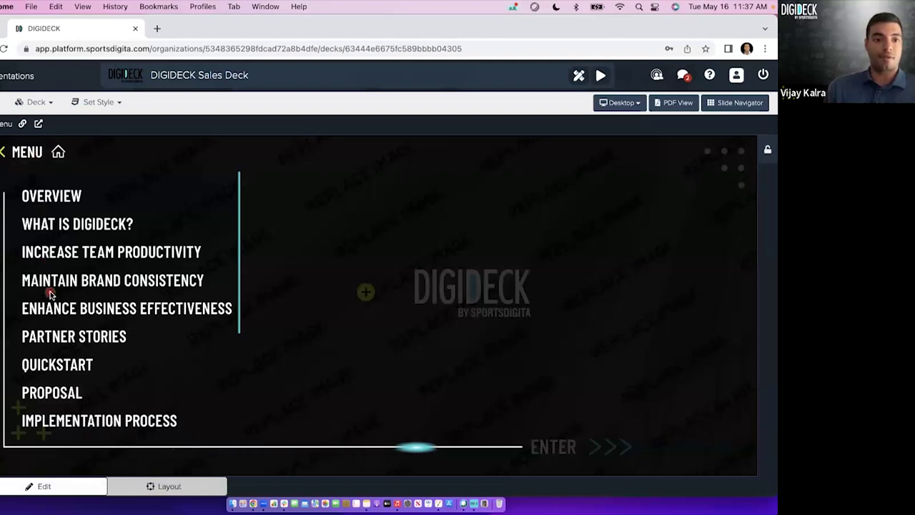
left_click(71, 221)
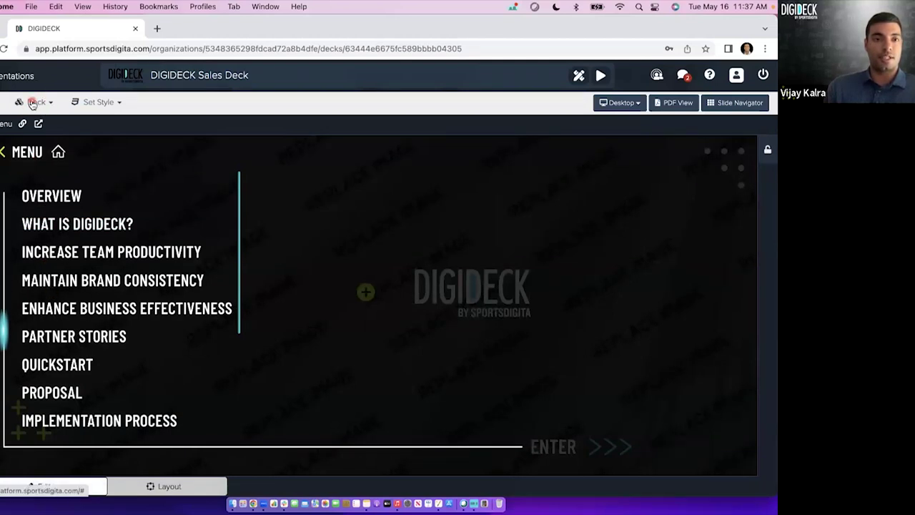
left_click(32, 102)
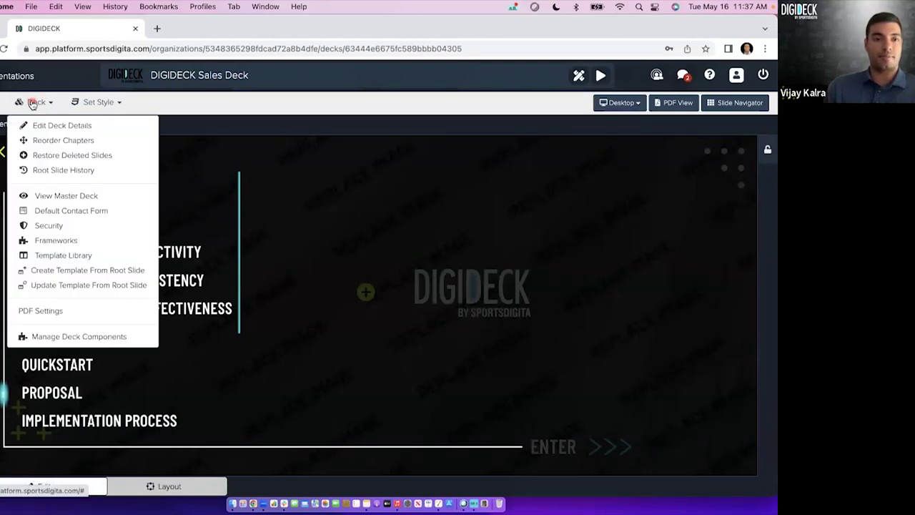
left_click(111, 142)
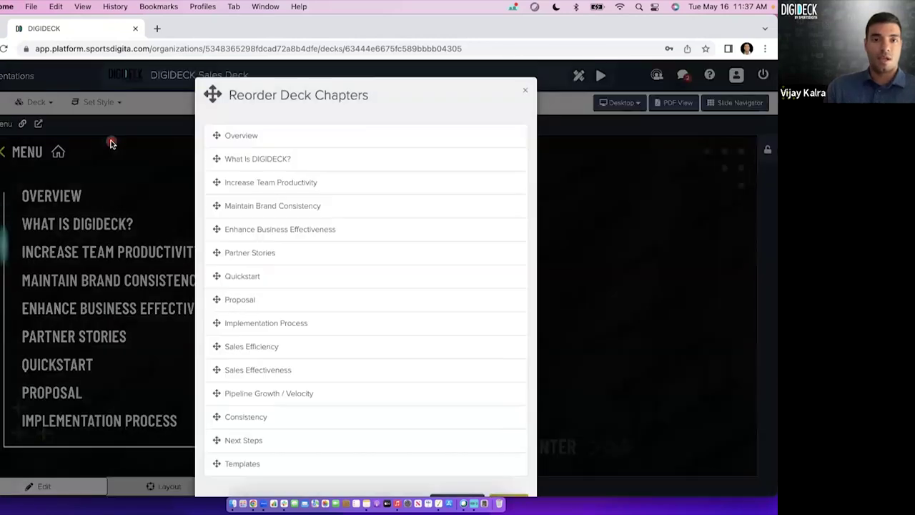
scroll(401, 276, "down", 2)
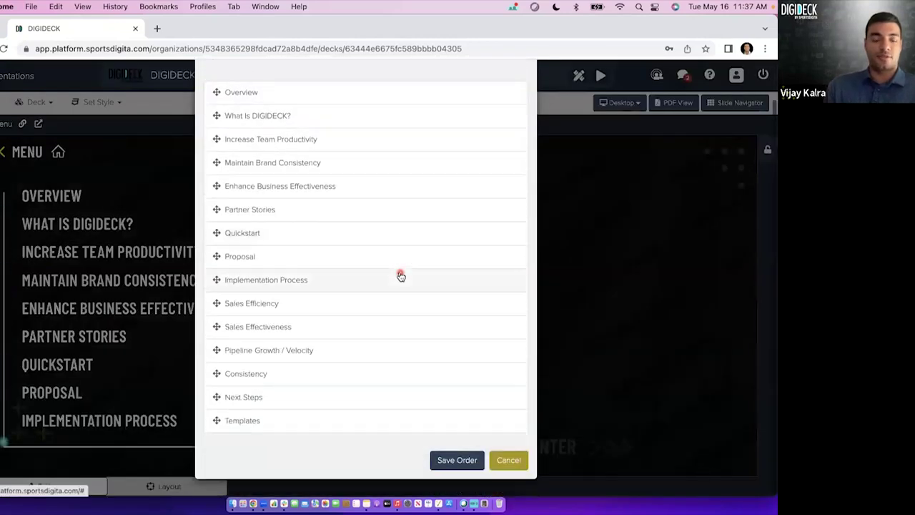
scroll(401, 275, "up", 2)
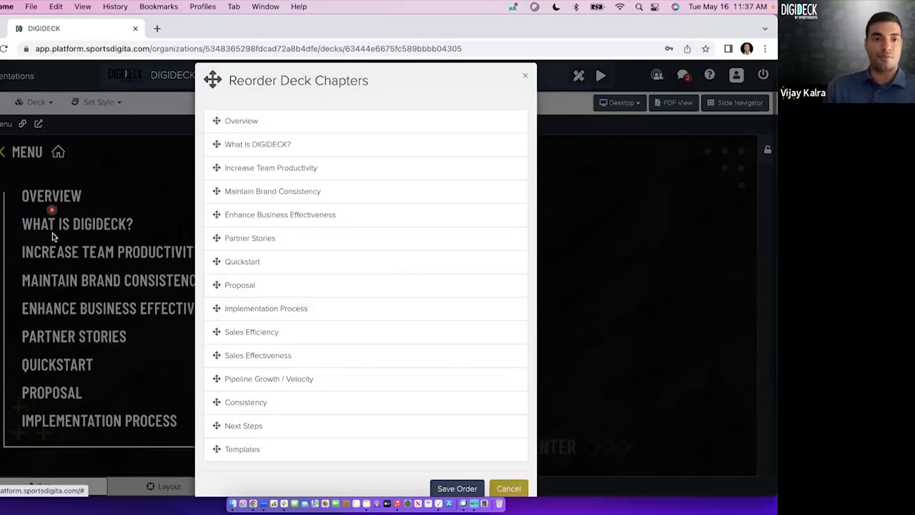
left_click(244, 353)
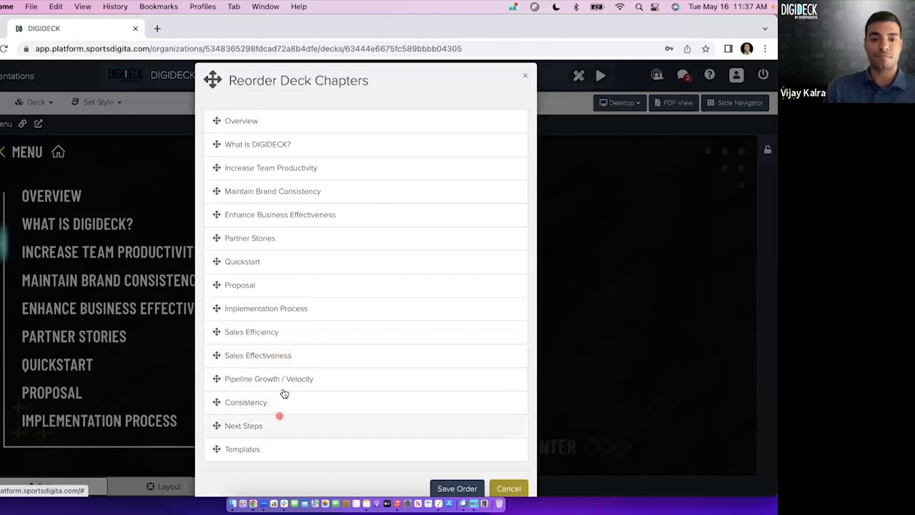
left_click_drag(282, 245, 274, 209)
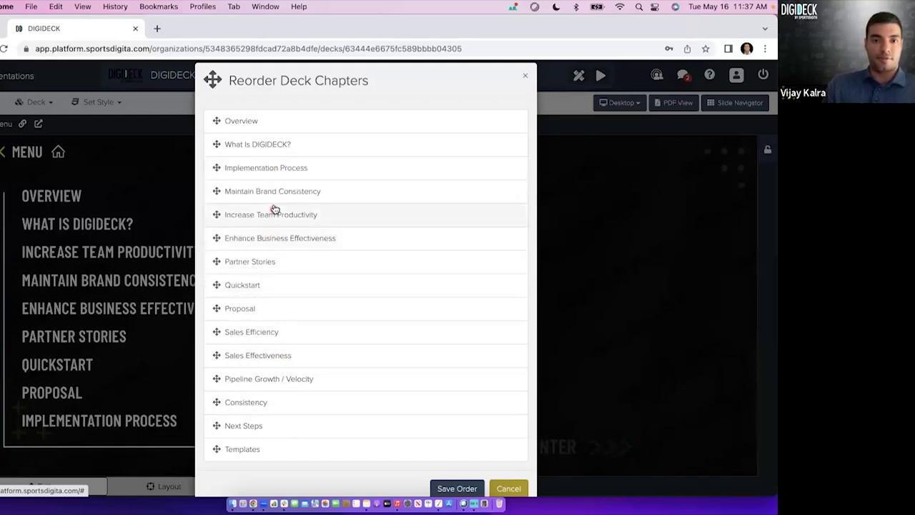
left_click_drag(276, 241, 275, 262)
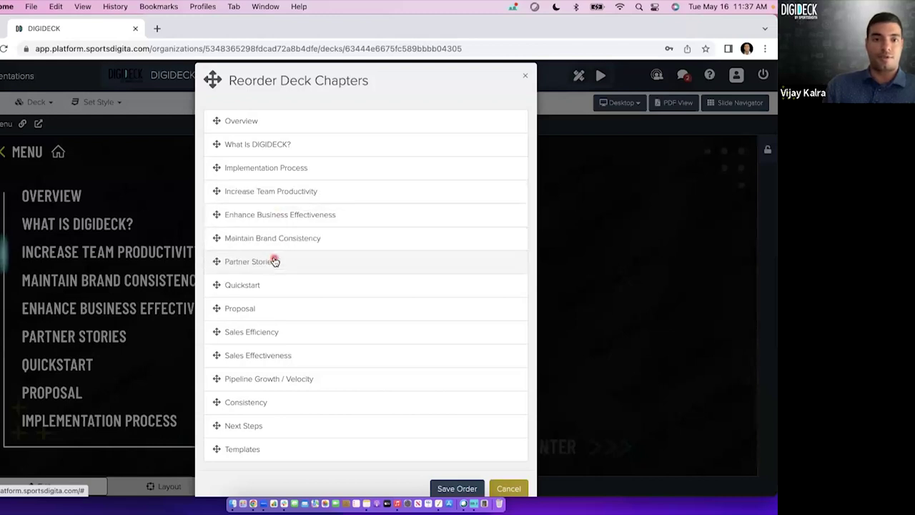
left_click_drag(275, 302, 271, 308)
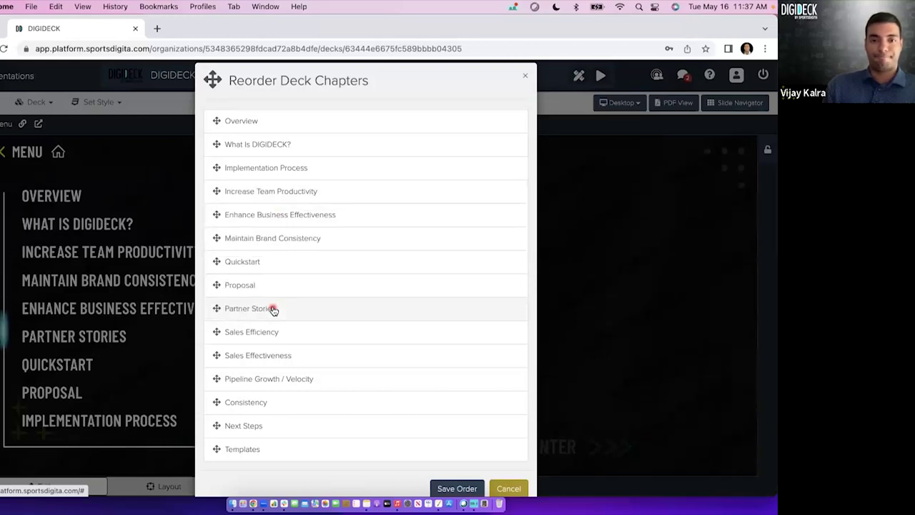
left_click(520, 488)
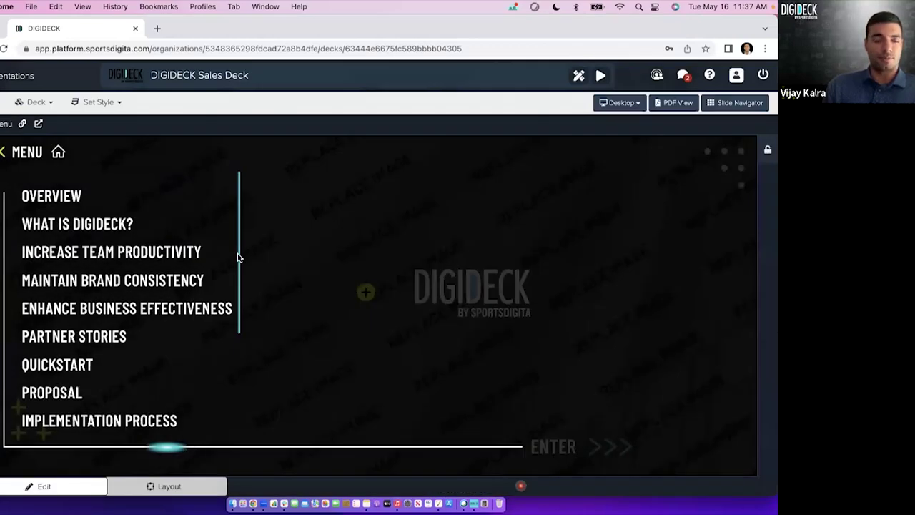
Open the Slide Navigator grid of all slides by chapter and enlarge the thumbnails.
left_click(39, 102)
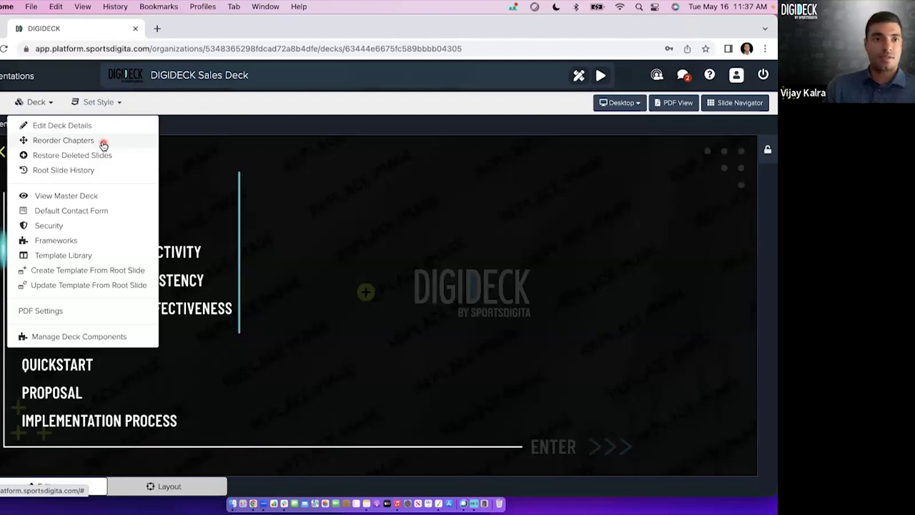
left_click(39, 102)
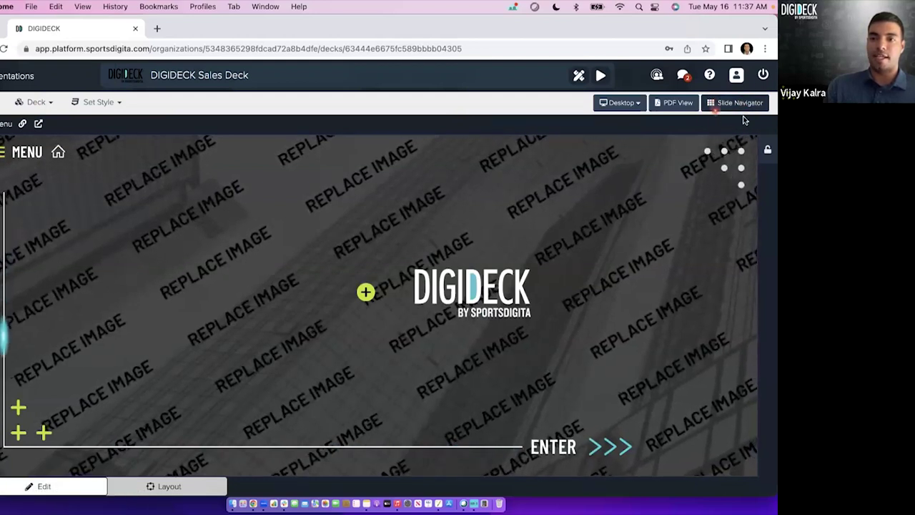
left_click(735, 104)
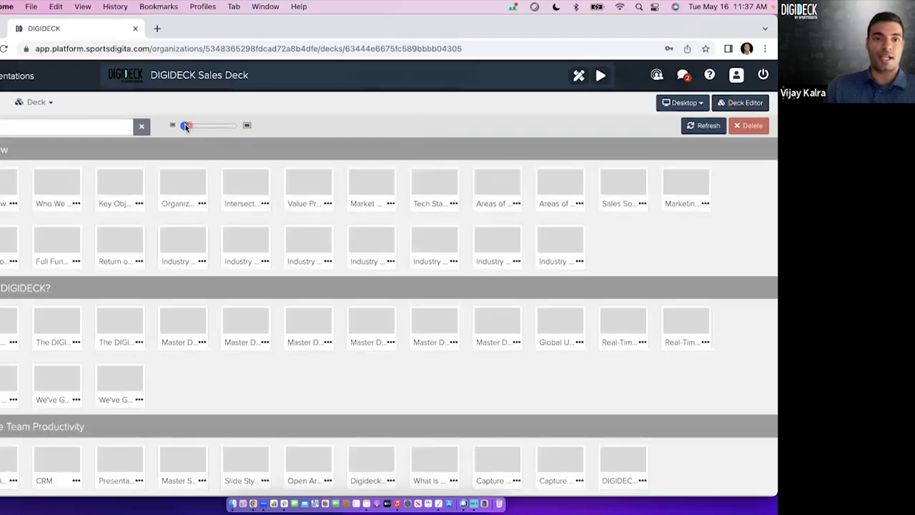
left_click_drag(185, 127, 199, 127)
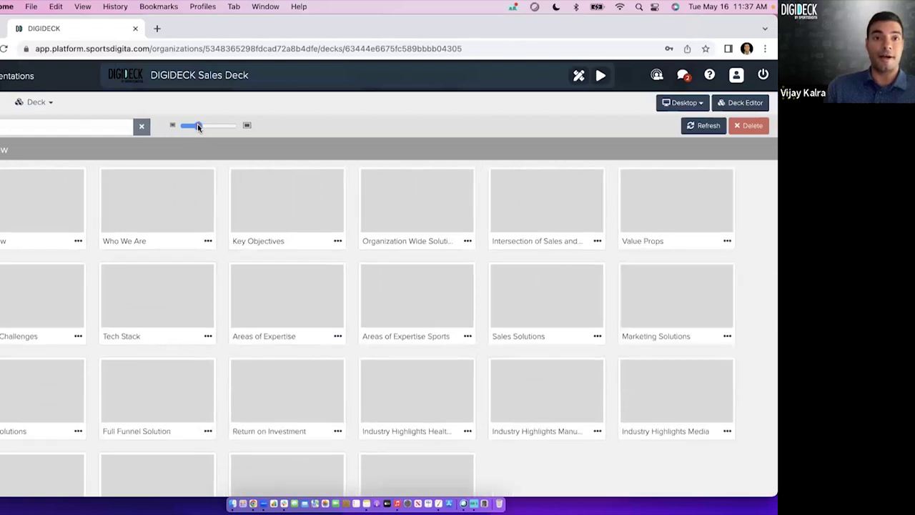
Open and dismiss the Who We Are slide's actions menu, then resize the thumbnails.
left_click(153, 203)
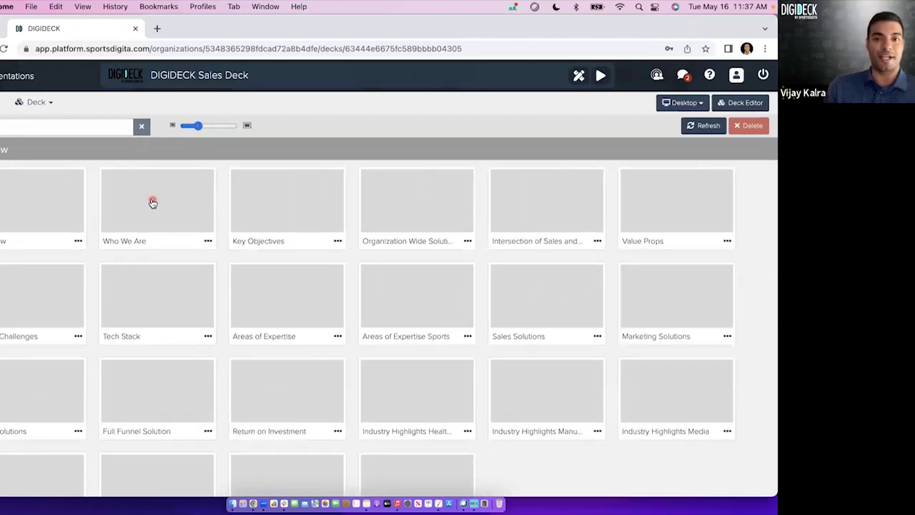
left_click(208, 241)
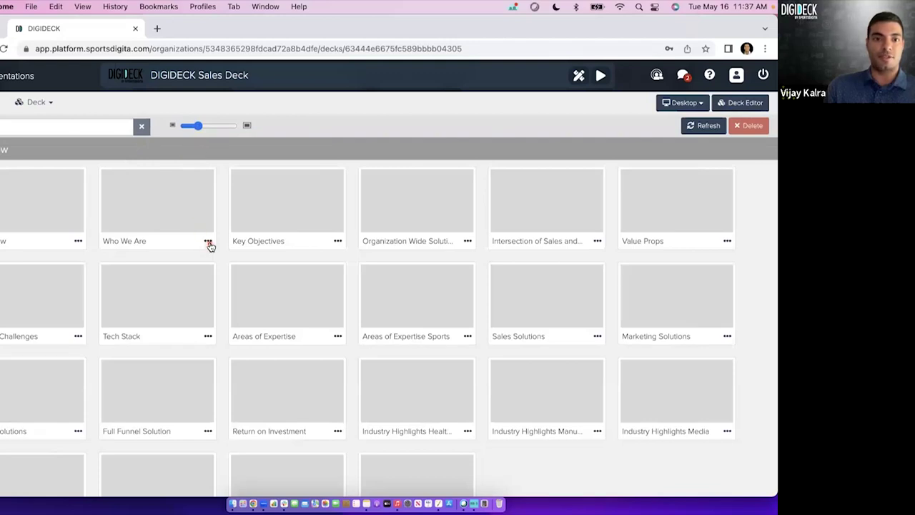
left_click(297, 141)
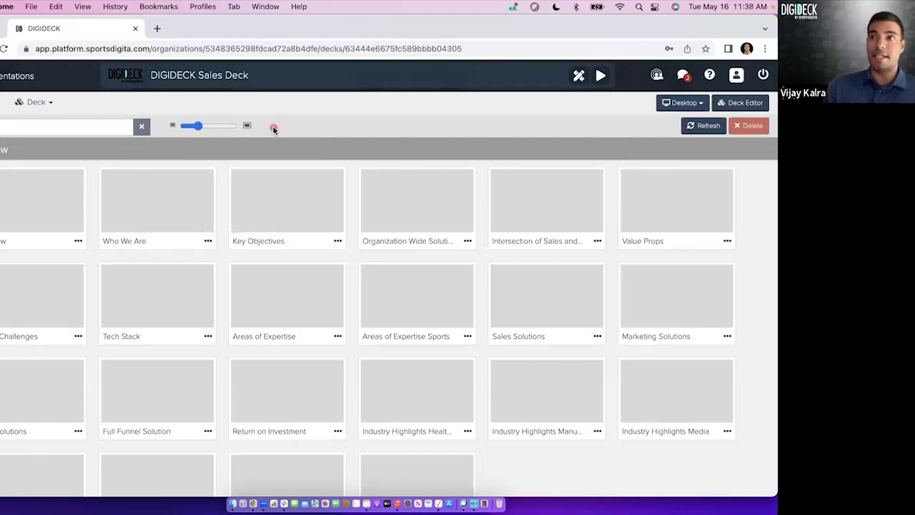
mouse_move(199, 129)
left_mouse_down()
mouse_move(223, 128)
mouse_move(189, 129)
left_mouse_up()
scroll(84, 258, "down", 15)
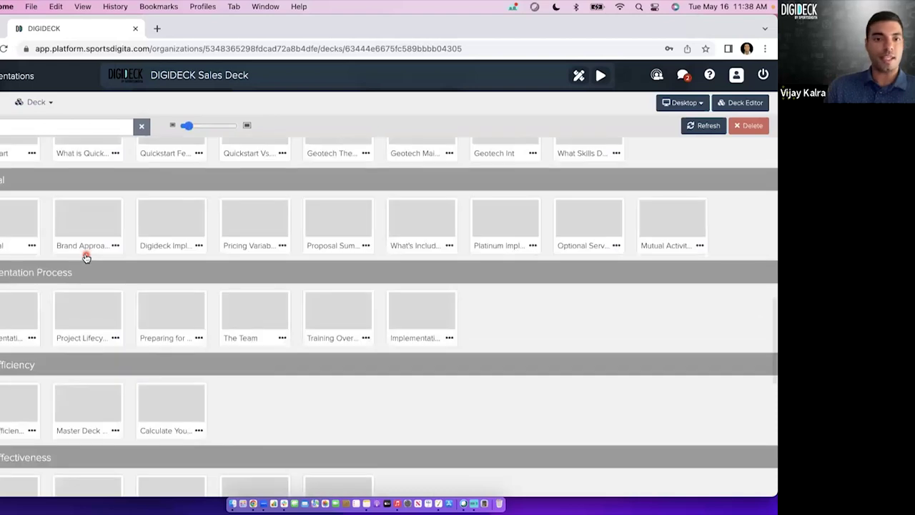
scroll(85, 257, "down", 5)
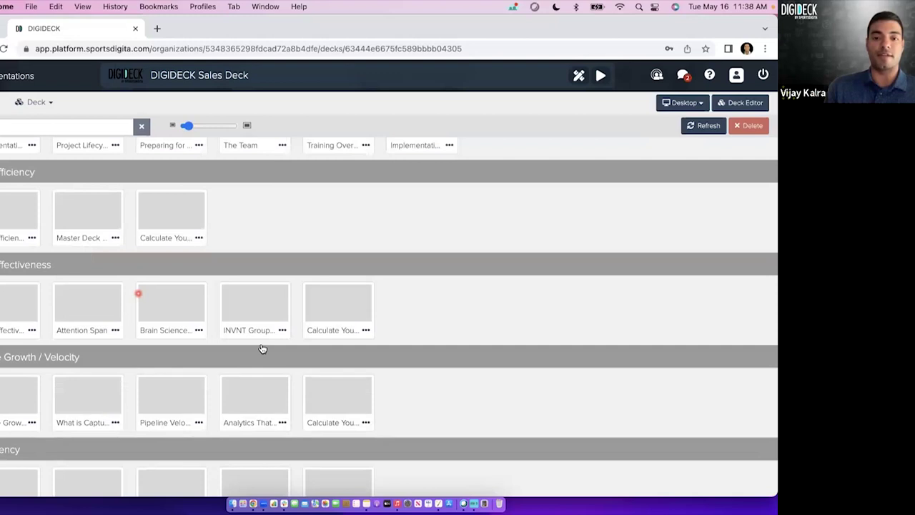
scroll(439, 415, "down", 3)
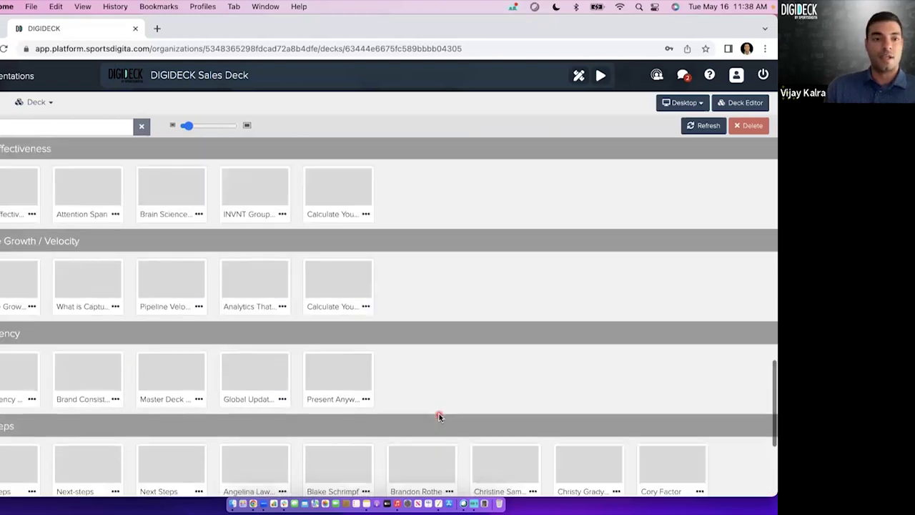
scroll(450, 367, "down", 5)
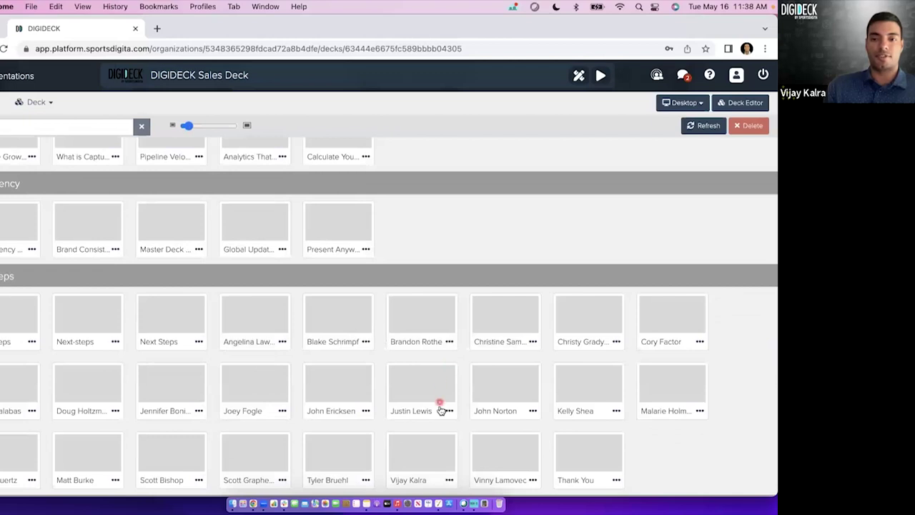
scroll(441, 409, "down", 3)
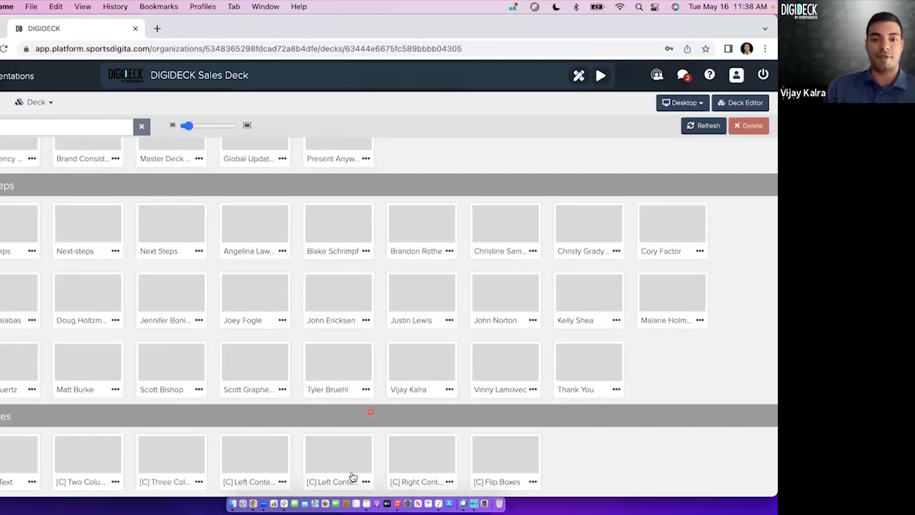
left_click_drag(346, 461, 315, 453)
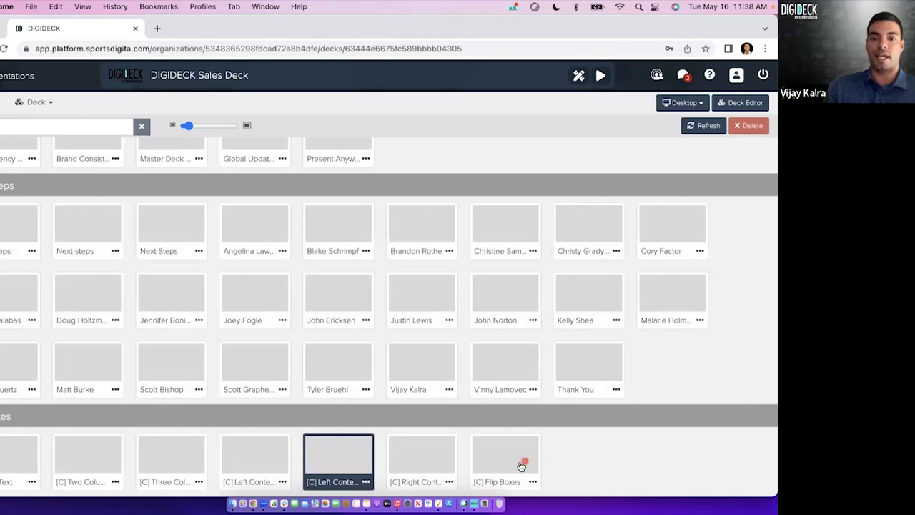
mouse_move(522, 454)
left_mouse_down()
mouse_move(693, 388)
mouse_move(688, 371)
mouse_move(699, 382)
mouse_move(678, 412)
mouse_move(646, 429)
mouse_move(521, 459)
mouse_move(670, 425)
mouse_move(677, 370)
mouse_move(674, 407)
mouse_move(530, 458)
mouse_move(654, 435)
mouse_move(678, 378)
mouse_move(650, 437)
mouse_move(586, 460)
mouse_move(538, 460)
left_mouse_up()
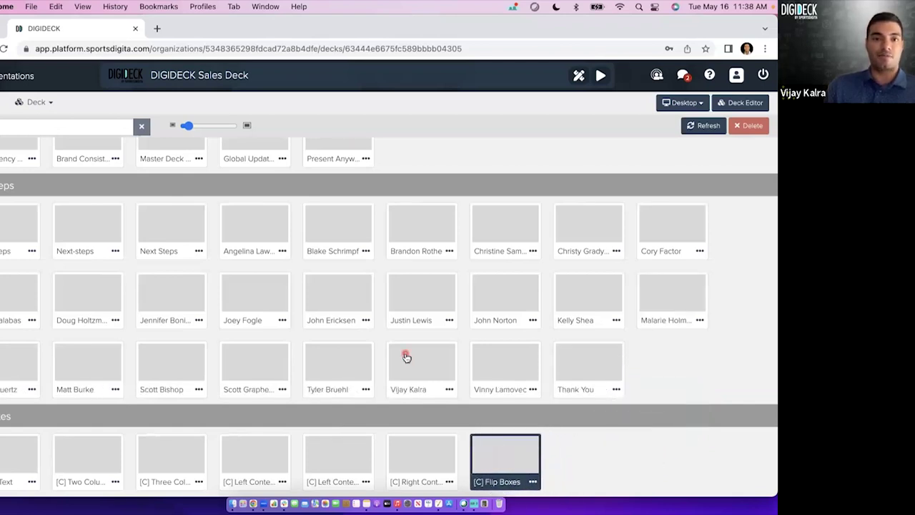
Select the last slide before the next-steps chapter.
scroll(405, 357, "up", 2)
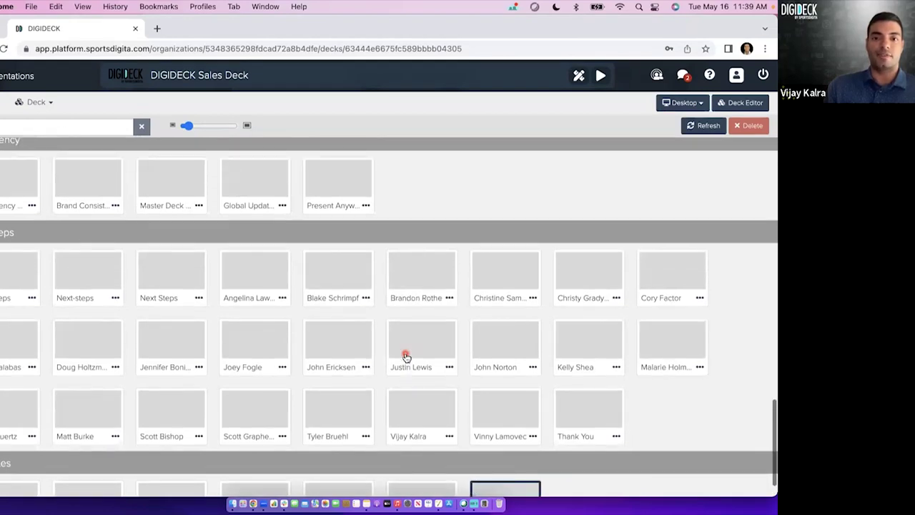
left_click(423, 268)
left_click(489, 486)
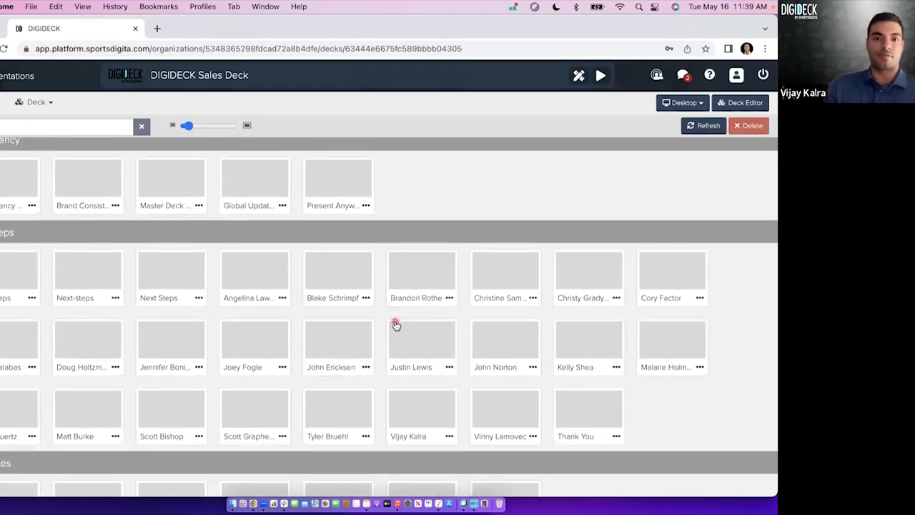
scroll(396, 326, "up", 3)
left_click(344, 251)
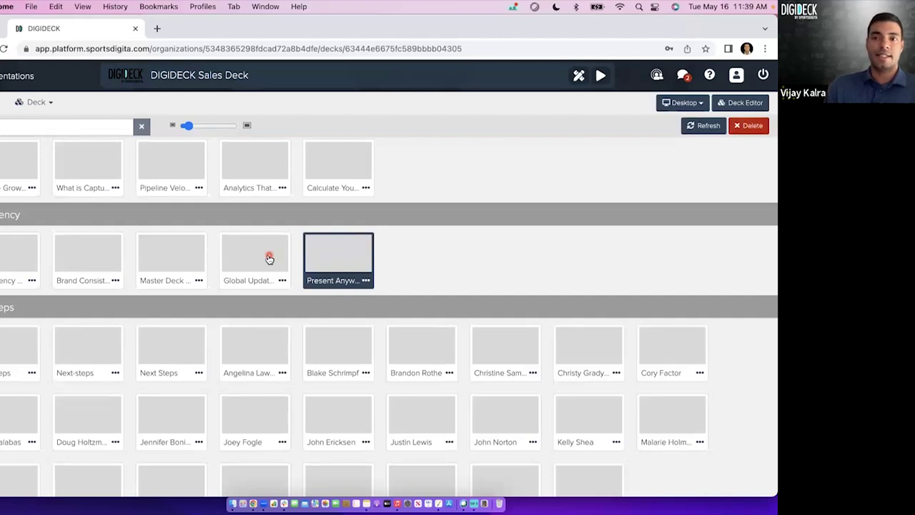
Close that slide's options without choosing anything and enlarge the slide thumbnails.
left_click(365, 281)
left_click(415, 281)
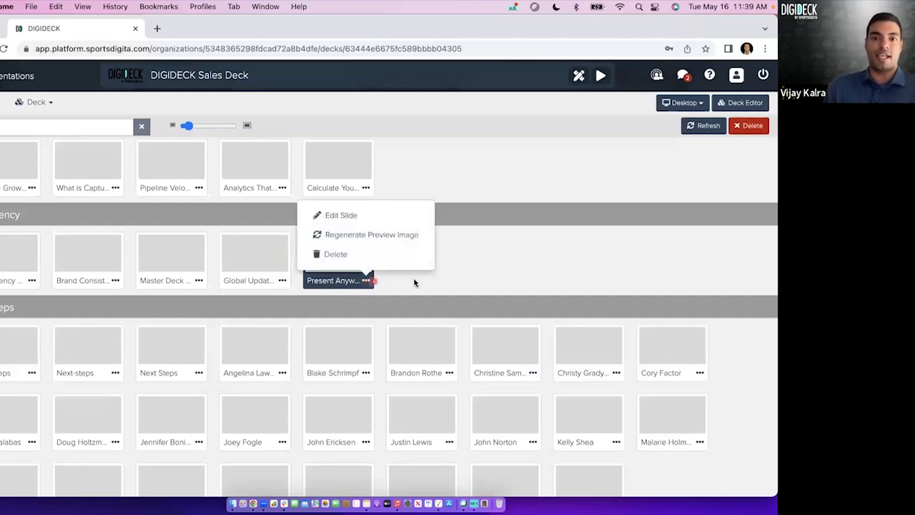
mouse_move(192, 127)
left_mouse_down()
mouse_move(225, 127)
mouse_move(192, 133)
left_mouse_up()
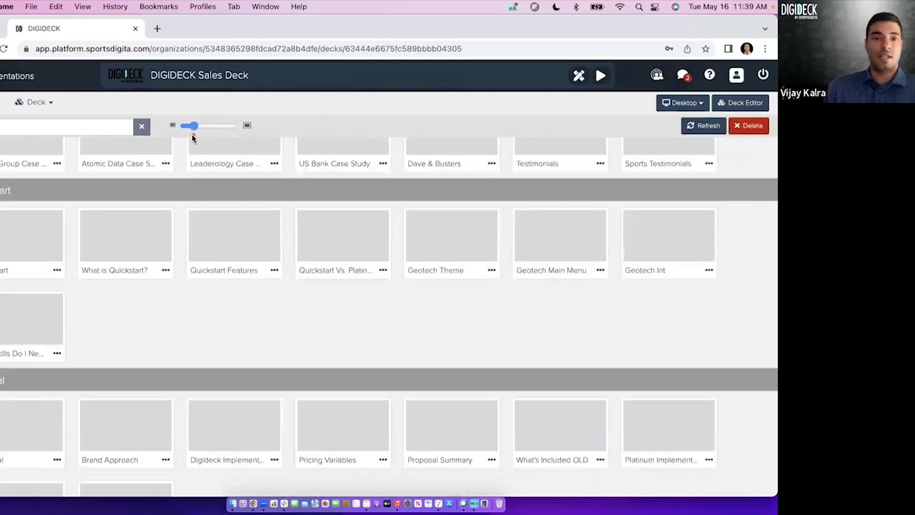
mouse_move(489, 215)
left_mouse_down()
mouse_move(508, 205)
mouse_move(484, 215)
left_mouse_up()
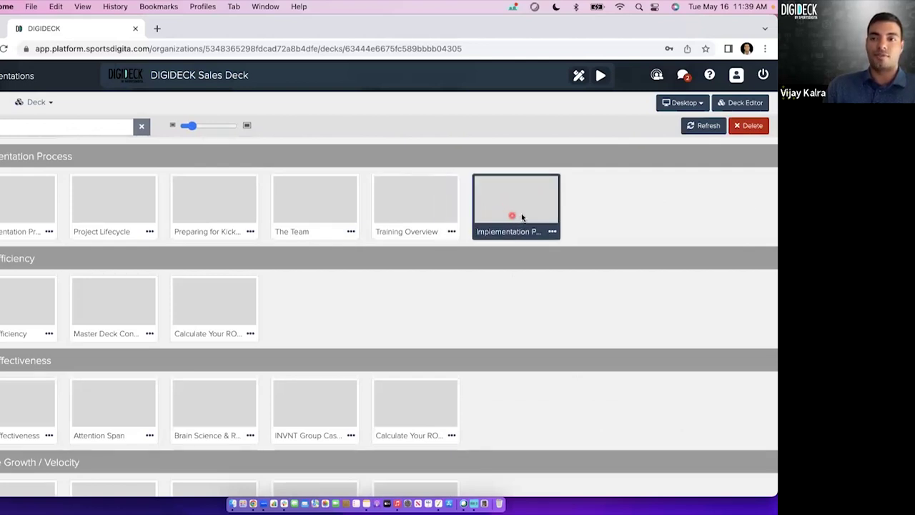
With Training Overview and The Team selected, regenerate The Team's preview image, then clear the selection.
left_click(434, 214)
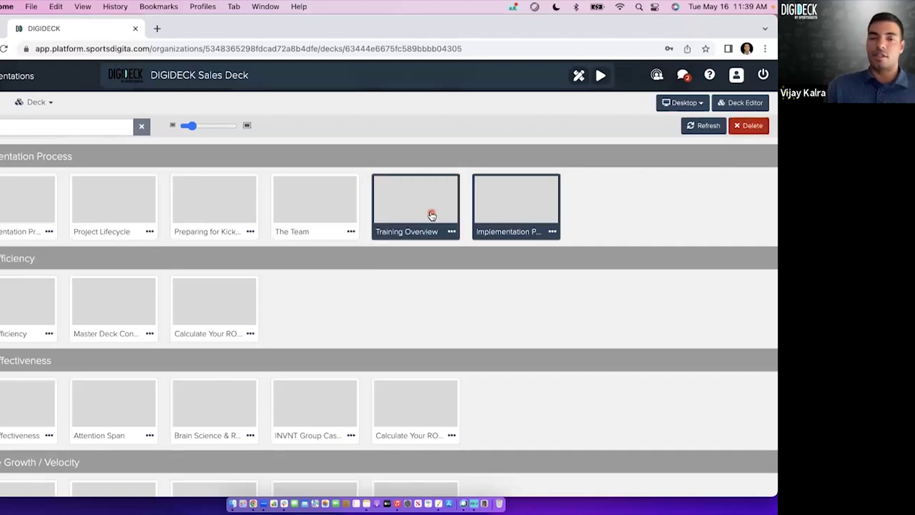
left_click(316, 214)
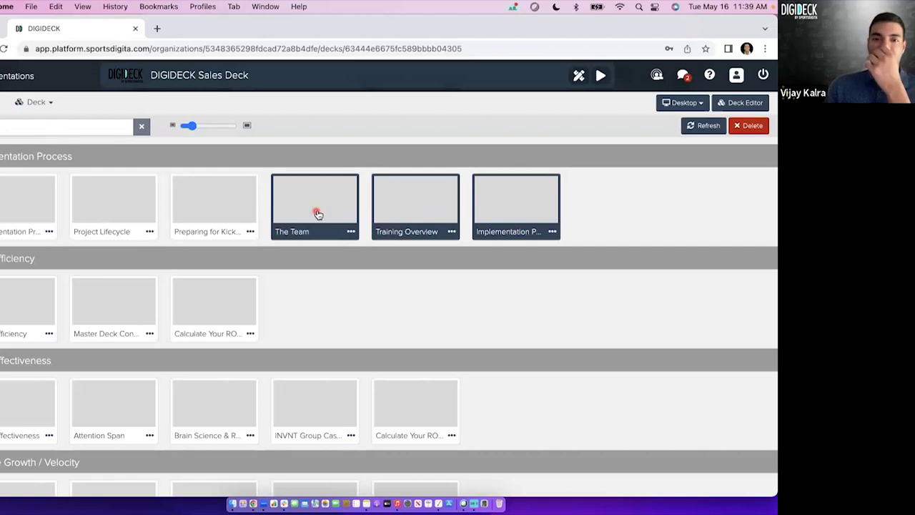
left_click(351, 231)
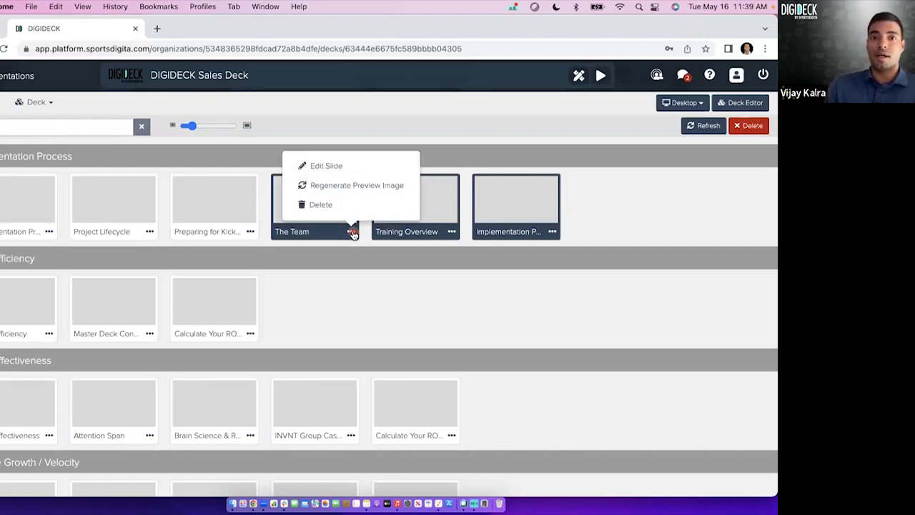
left_click(383, 186)
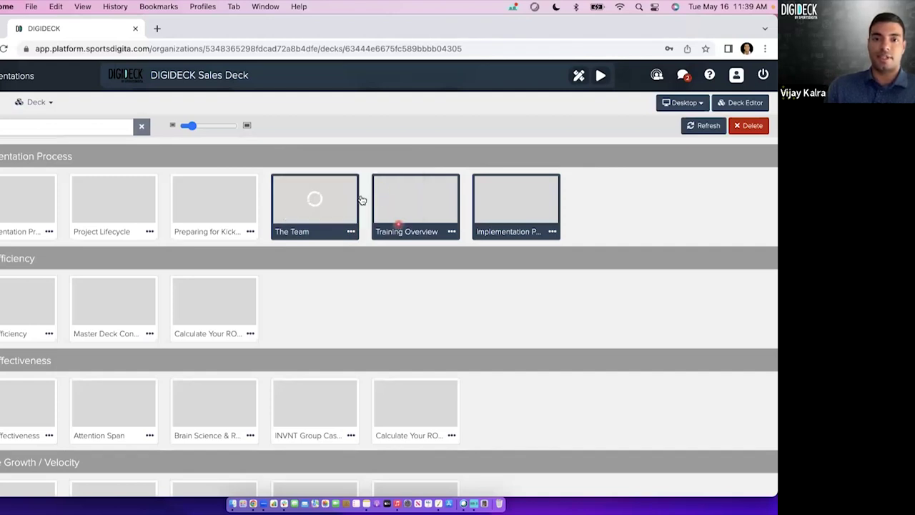
left_click(393, 206)
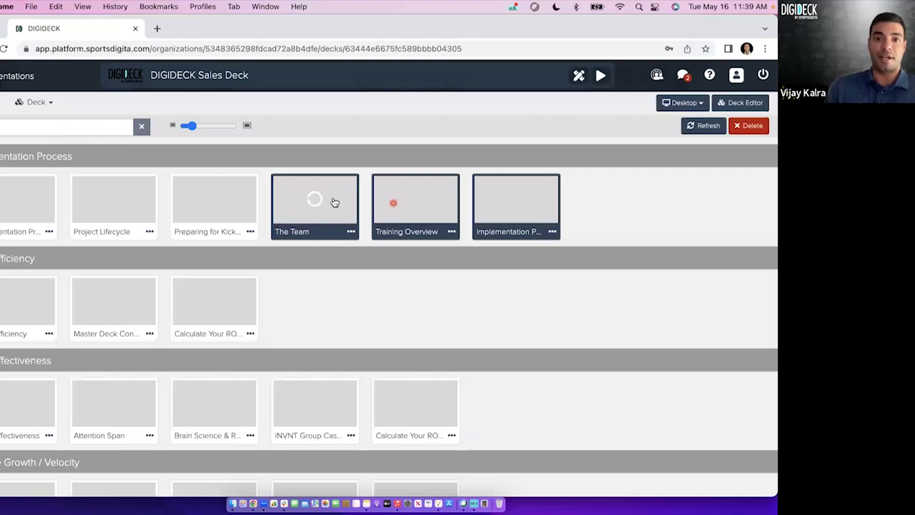
left_click(392, 212)
Multi-select Training Overview, The Team and the kickoff preparation slide, then deselect all four.
left_click(335, 219)
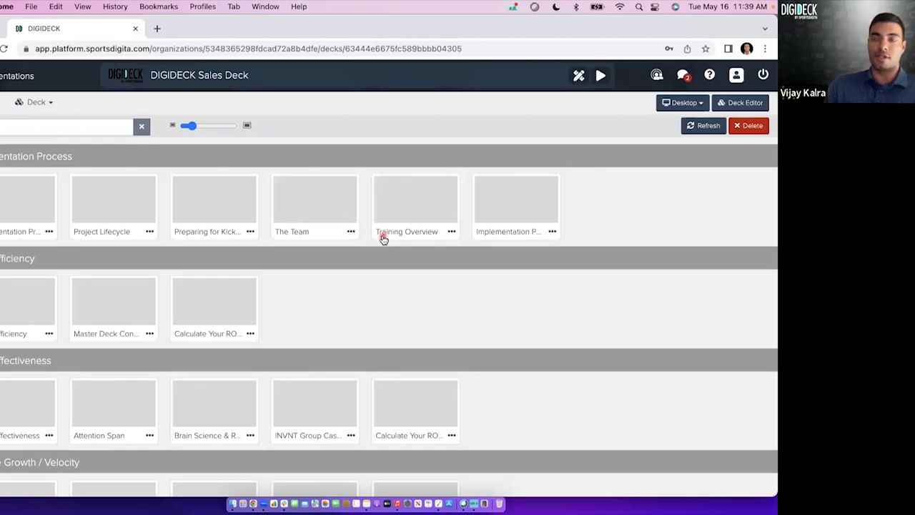
left_click(421, 218)
left_click(495, 218)
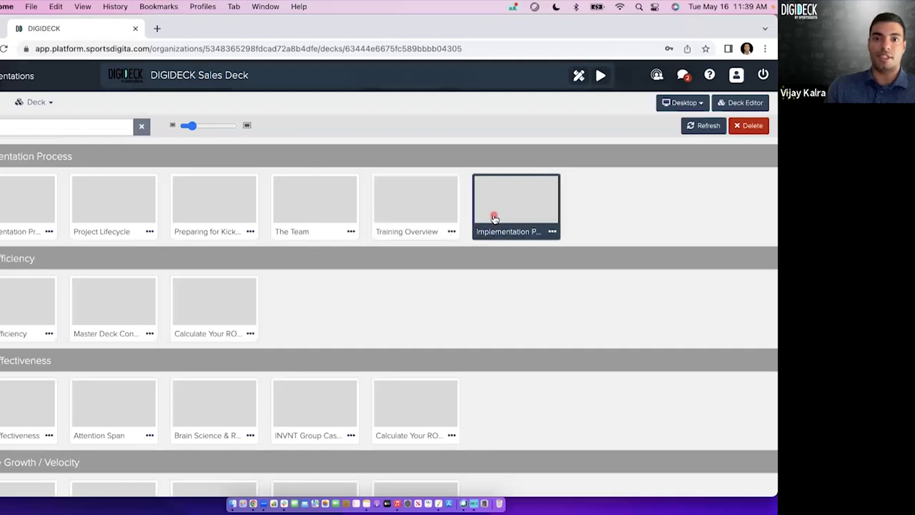
left_click(406, 212, "shift")
left_click(308, 209, "shift")
left_click(226, 212, "shift")
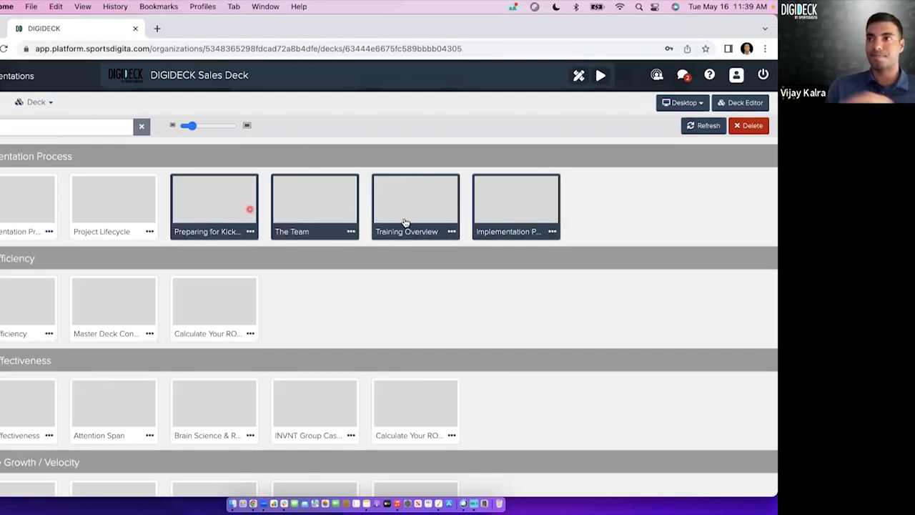
left_click(520, 211)
scroll(628, 212, "up", 5)
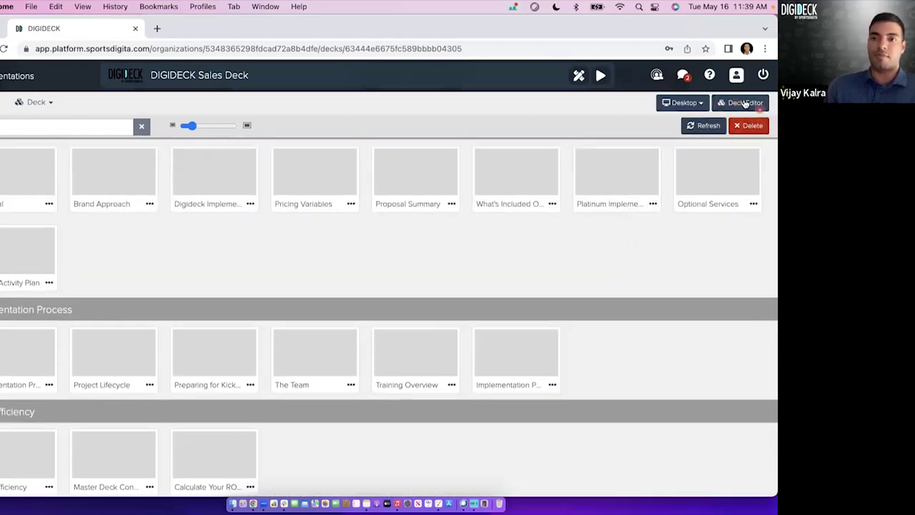
Open the Sales Deck in the Deck Editor on its intro slide.
left_click(742, 103)
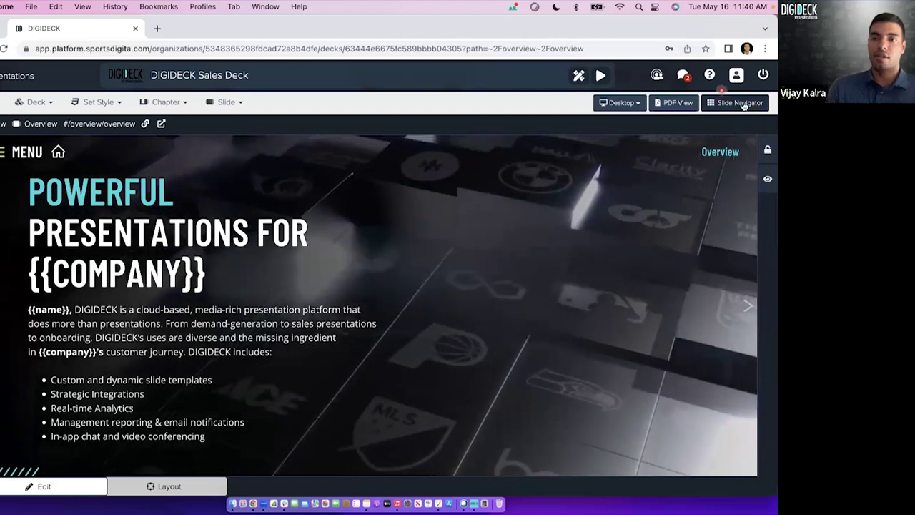
left_click(733, 104)
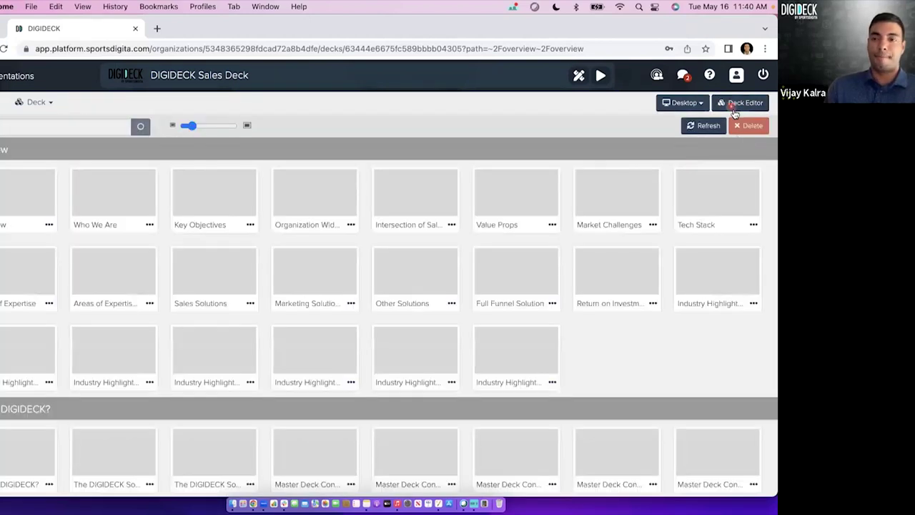
left_click(738, 103)
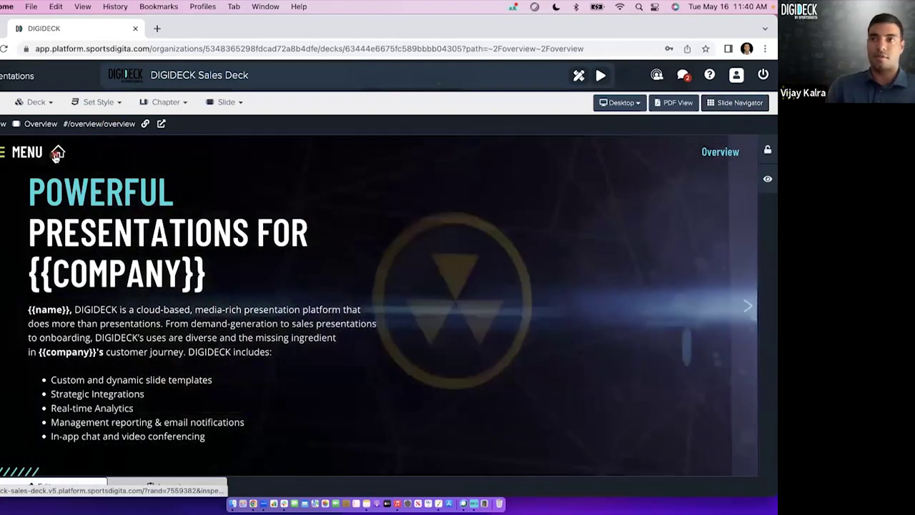
left_click(57, 155)
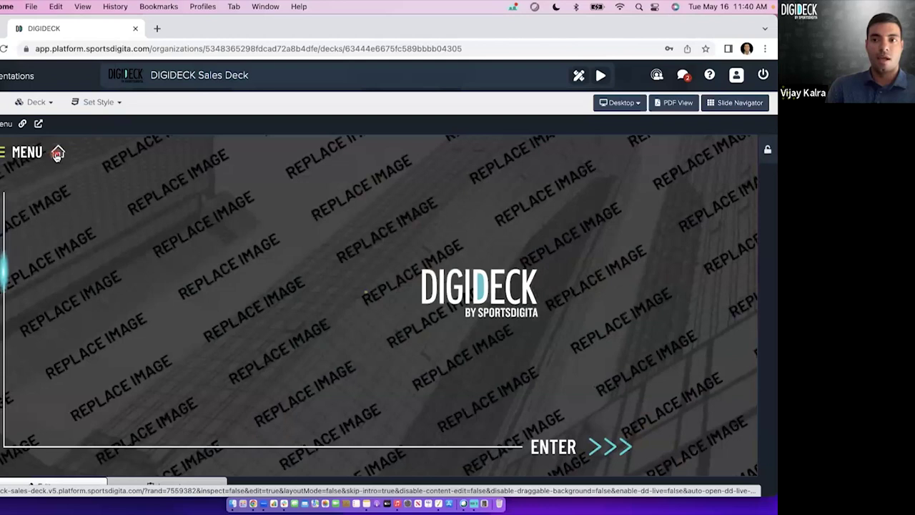
From the slide overview, open Market Challenges in the editor and advance to Tech Stack.
left_click(740, 102)
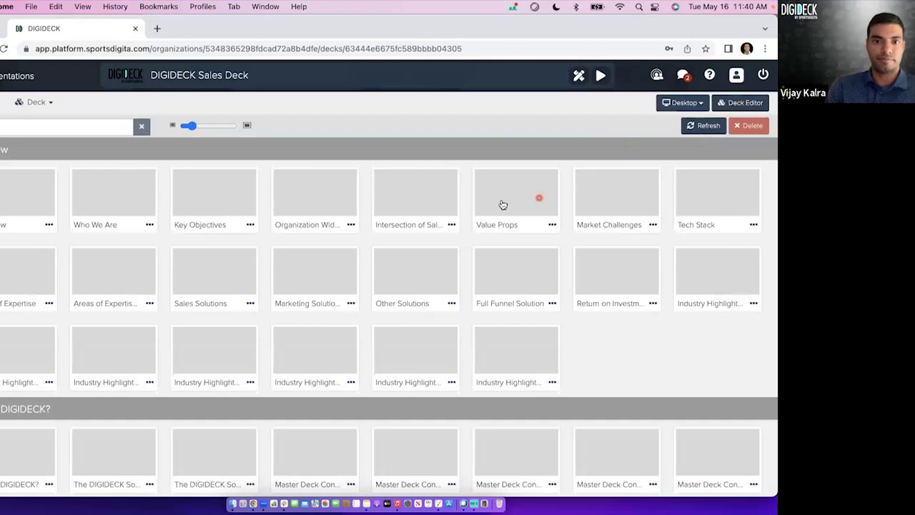
left_click(283, 178)
left_click(626, 196)
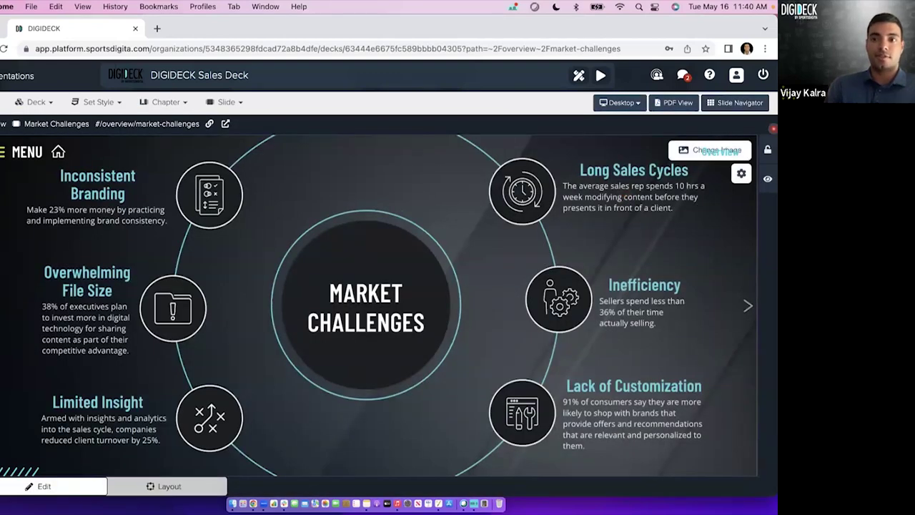
left_click(746, 307)
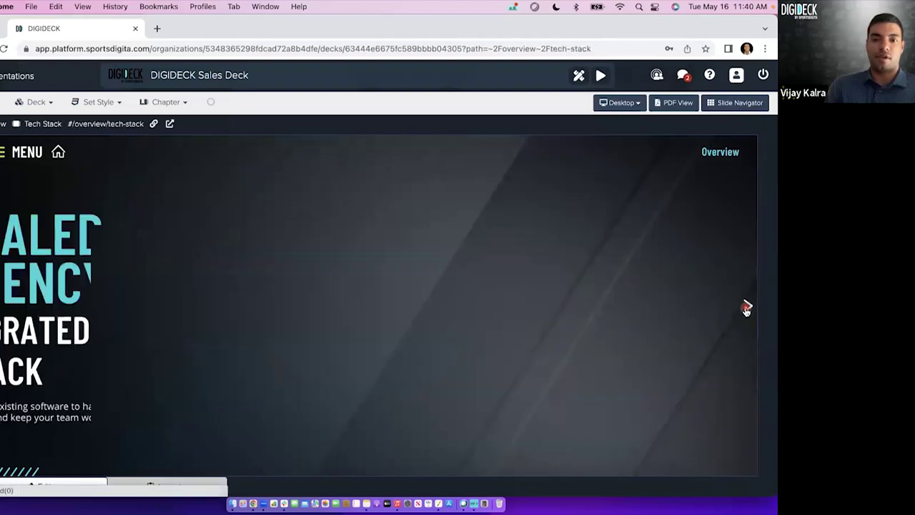
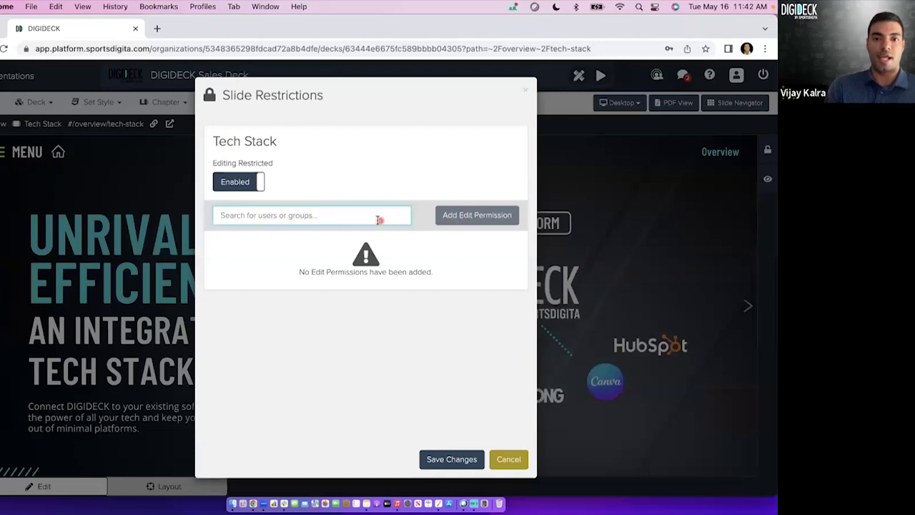
Give a user edit permission on Tech Stack, then discard the restriction changes.
type("Tyler")
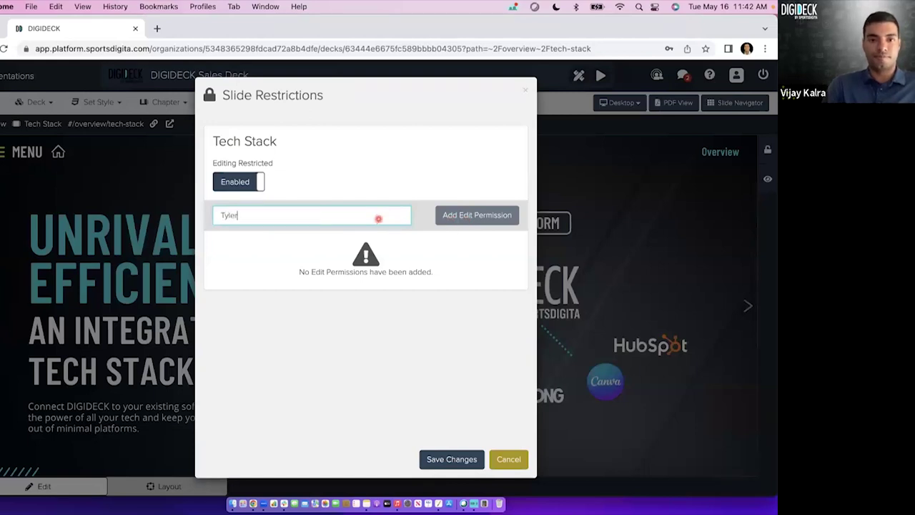
left_click(343, 241)
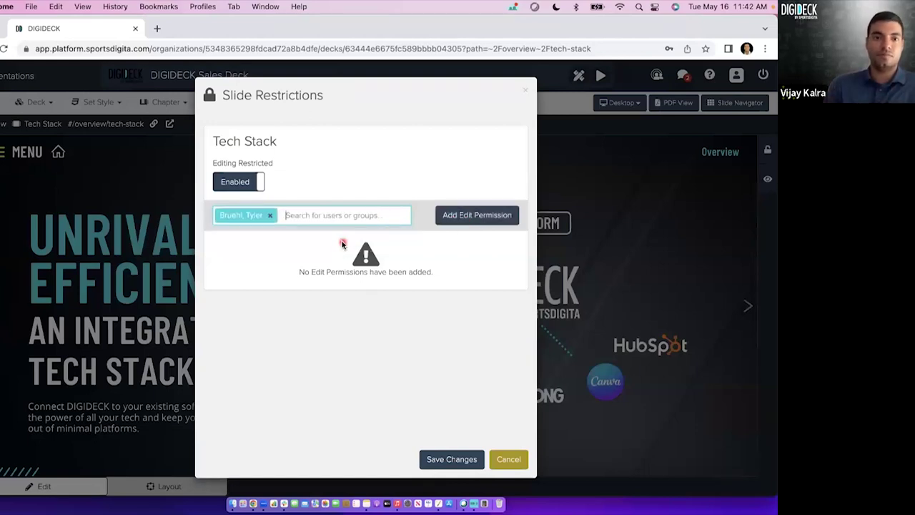
left_click(475, 218)
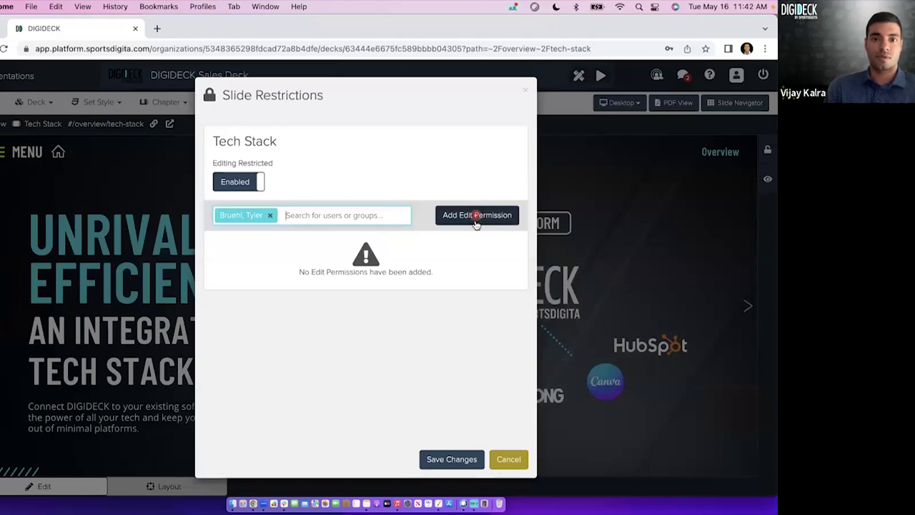
left_click(506, 460)
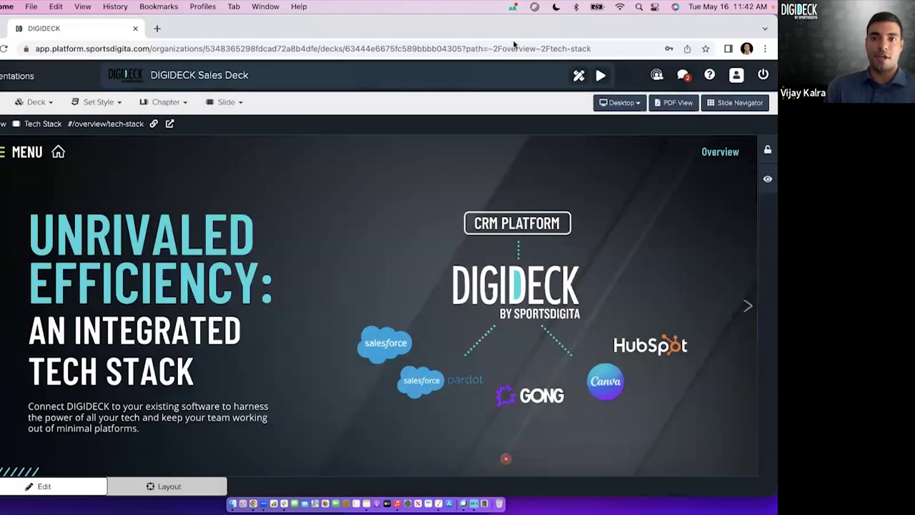
Reopen the Tech Stack edit restrictions, close them unsaved, and advance to the next slide.
left_click(748, 139)
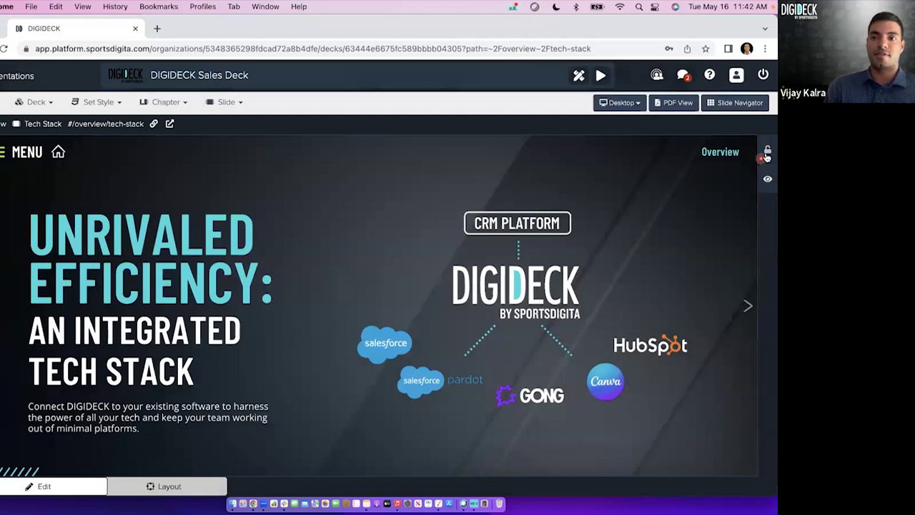
left_click(767, 154)
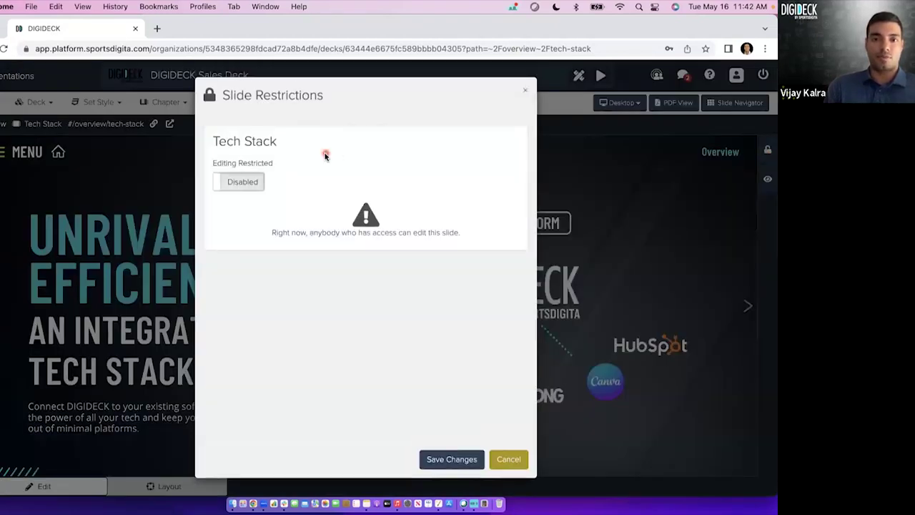
left_click(517, 461)
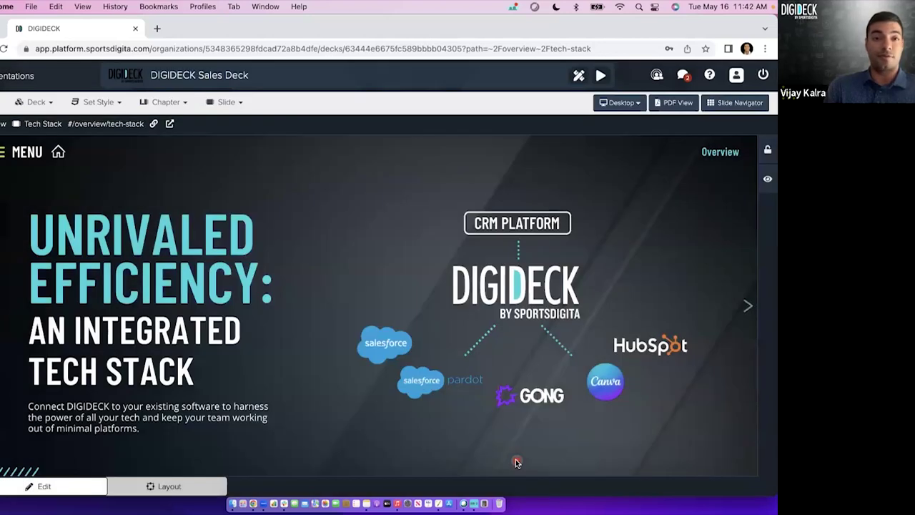
left_click(749, 307)
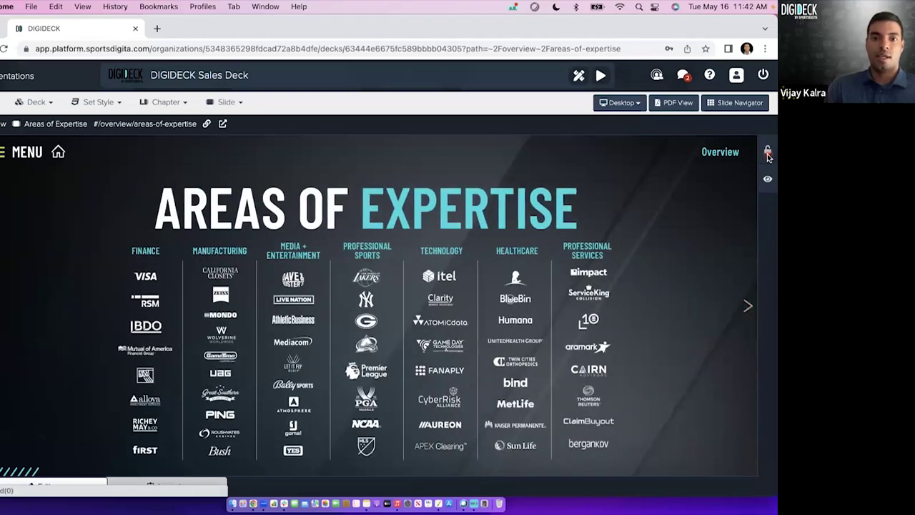
left_click(769, 153)
left_click(255, 182)
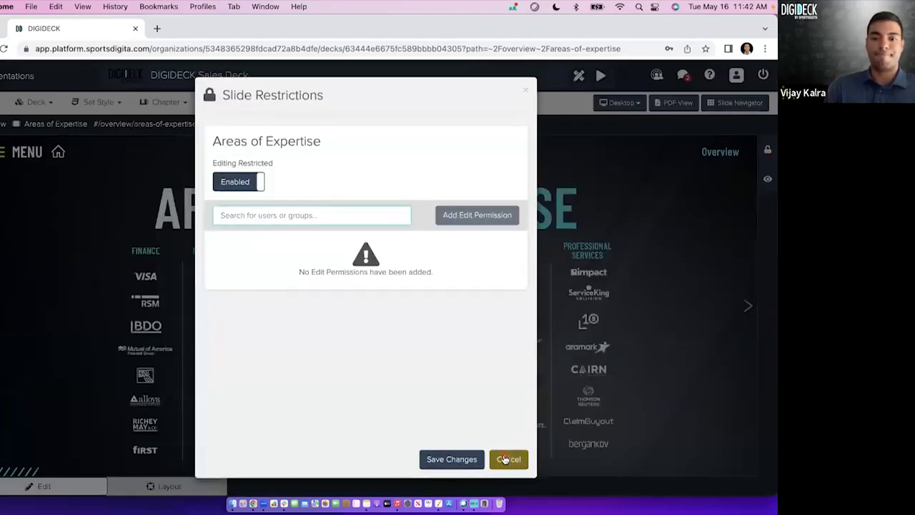
left_click(507, 459)
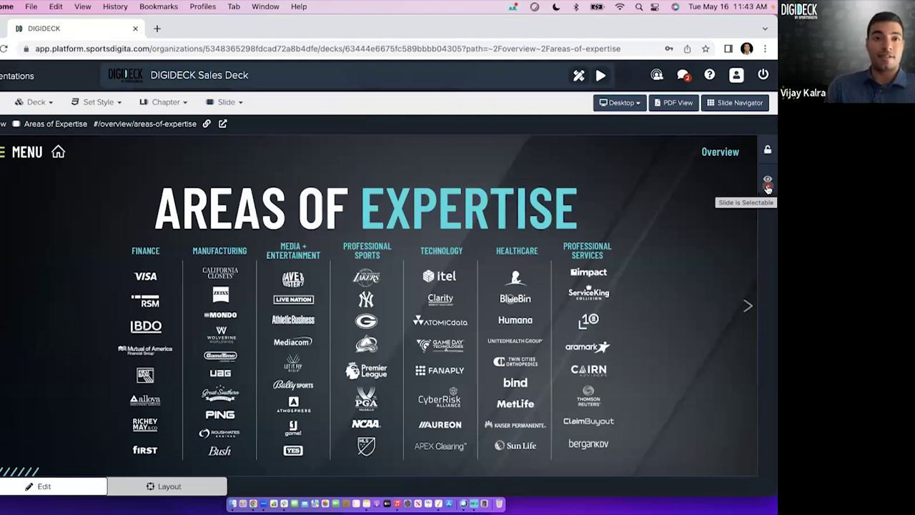
left_click(768, 185)
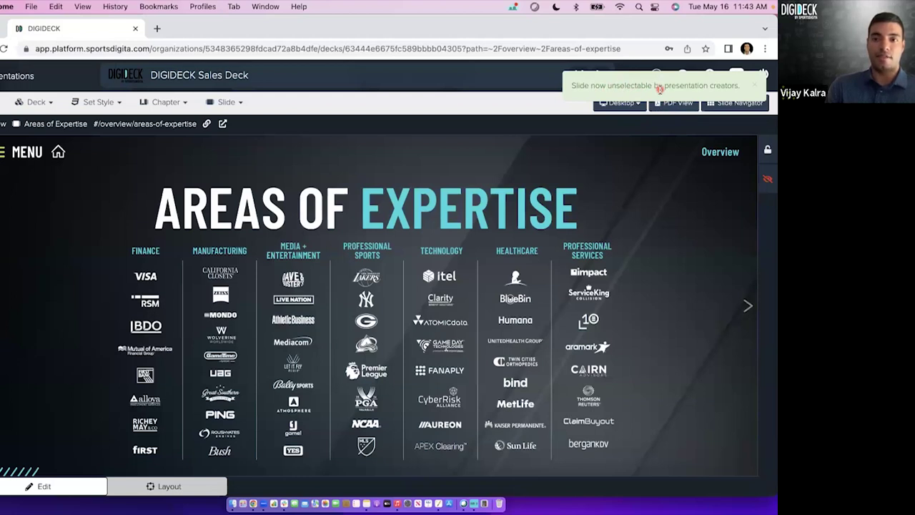
left_click(765, 184)
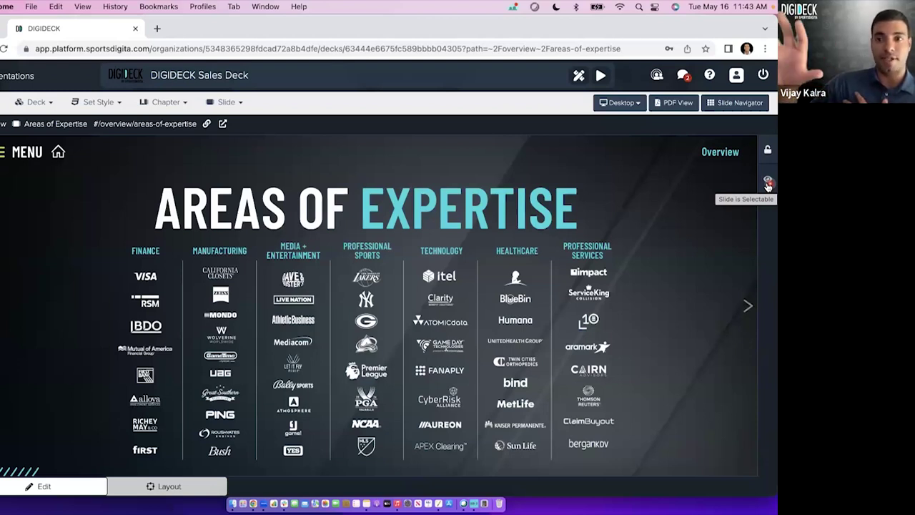
left_click(768, 183)
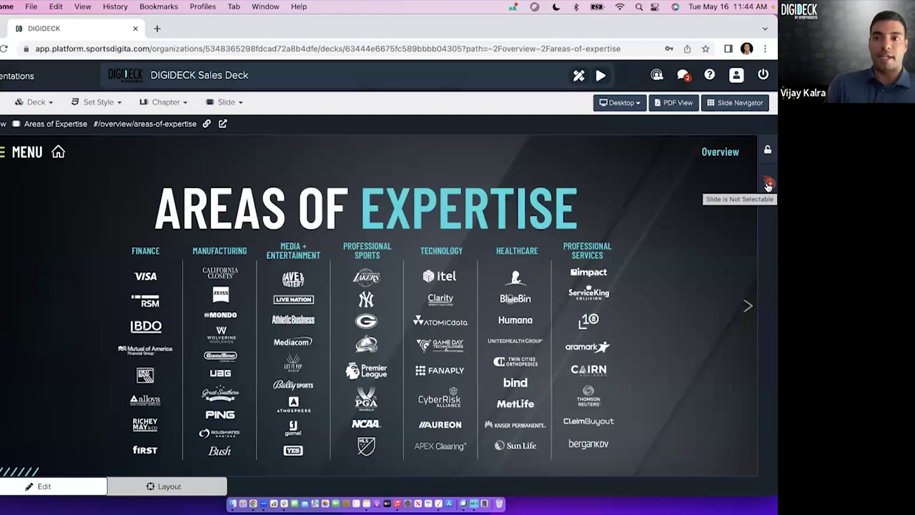
left_click(769, 184)
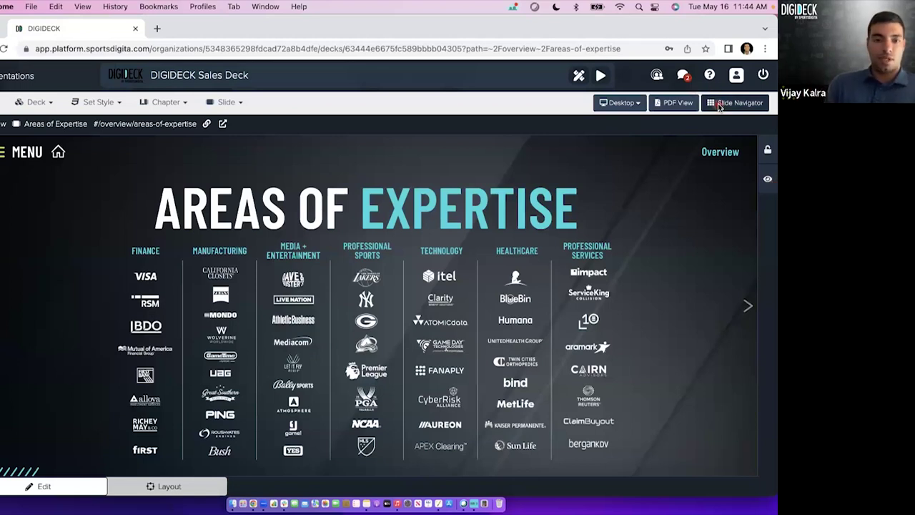
mouse_move(379, 298)
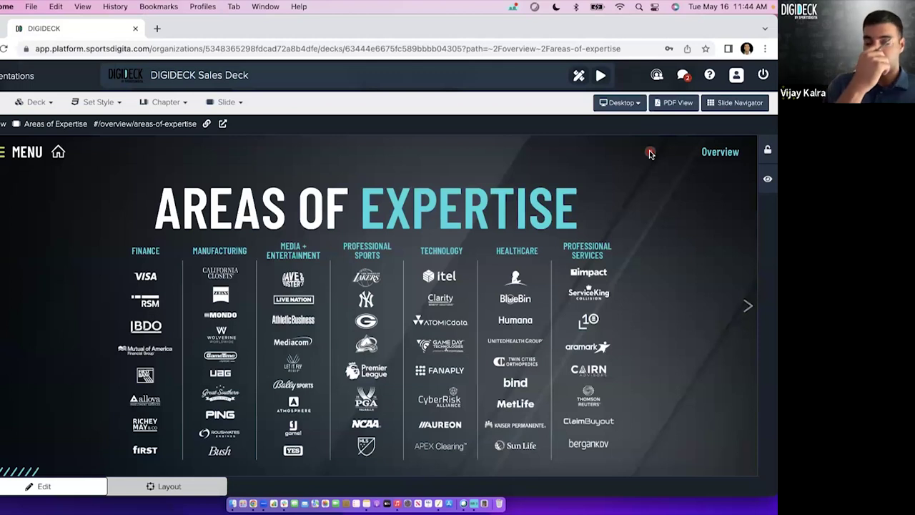
mouse_move(390, 267)
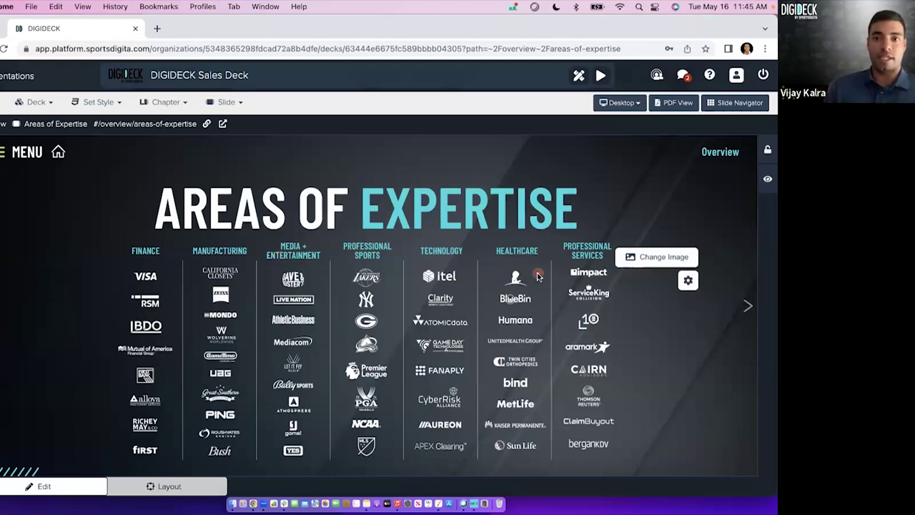
left_click(646, 259)
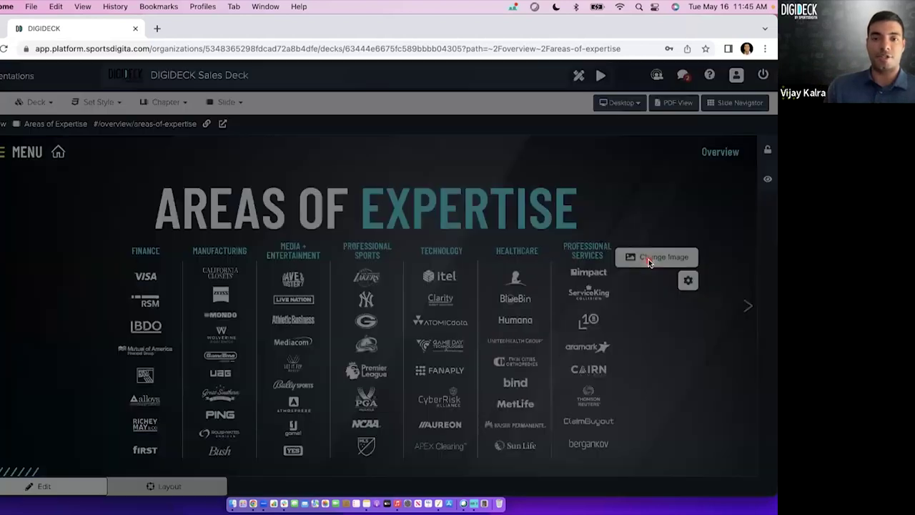
left_click(415, 275)
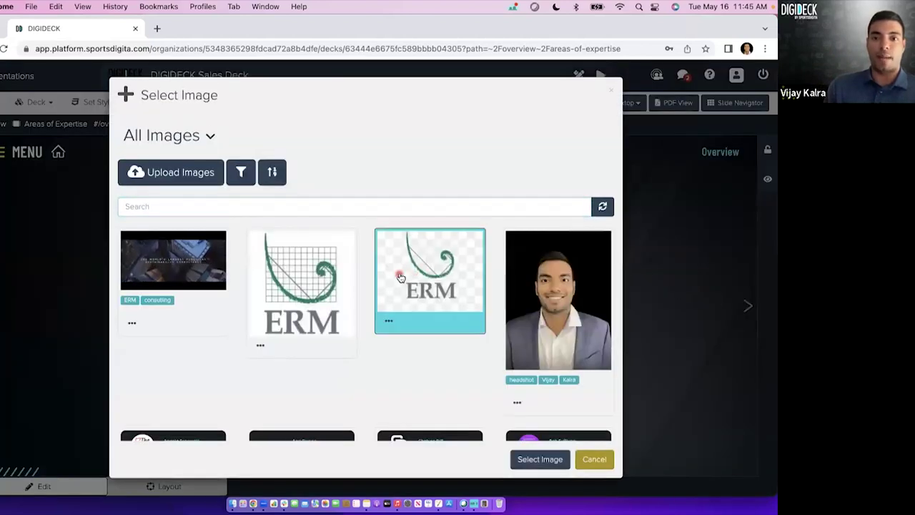
left_click(594, 461)
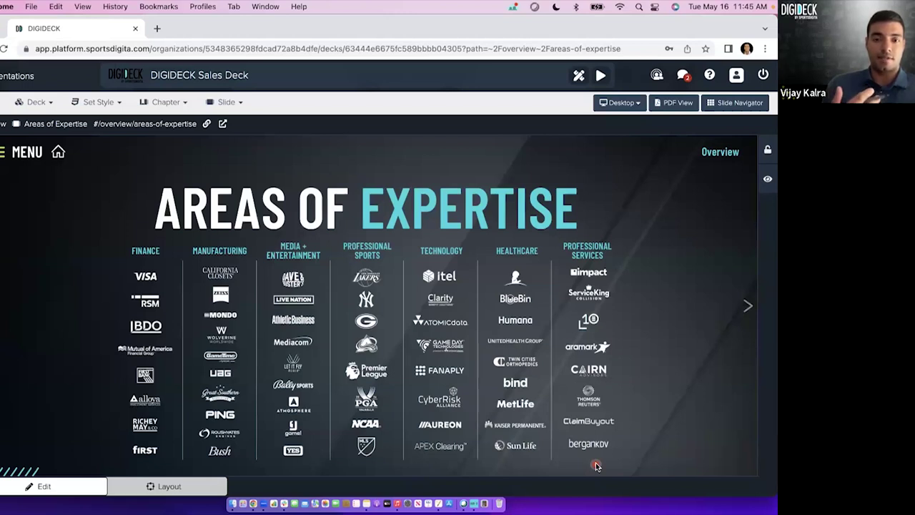
Run Update Slide Globally on this slide, then start a new chapter via Deck > Create Chapter.
left_click(232, 101)
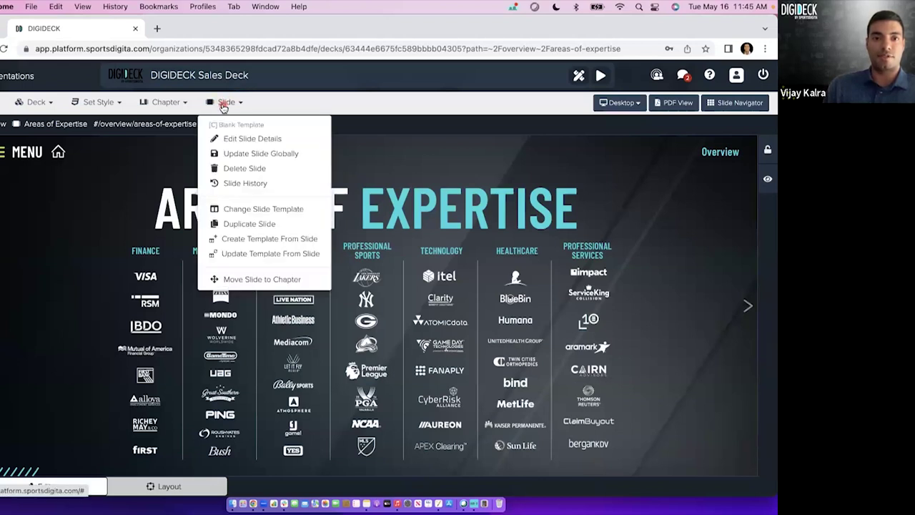
left_click(289, 153)
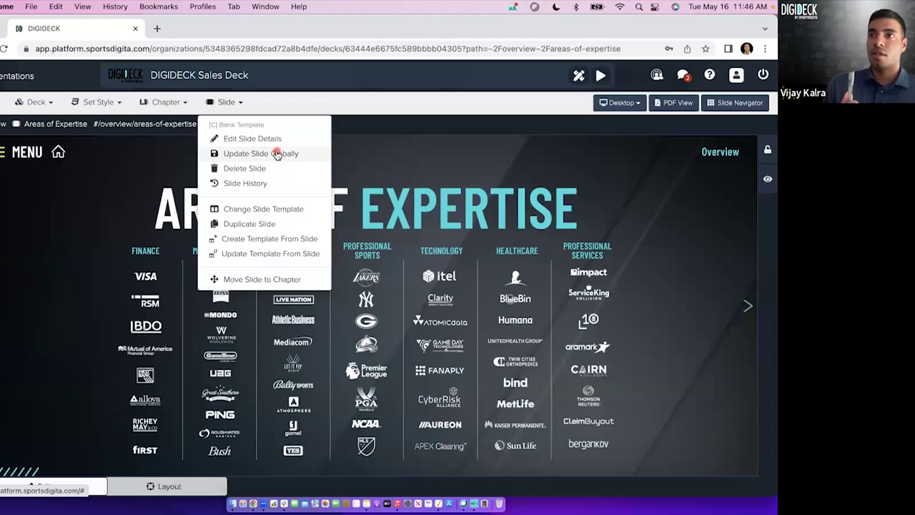
left_click(234, 106)
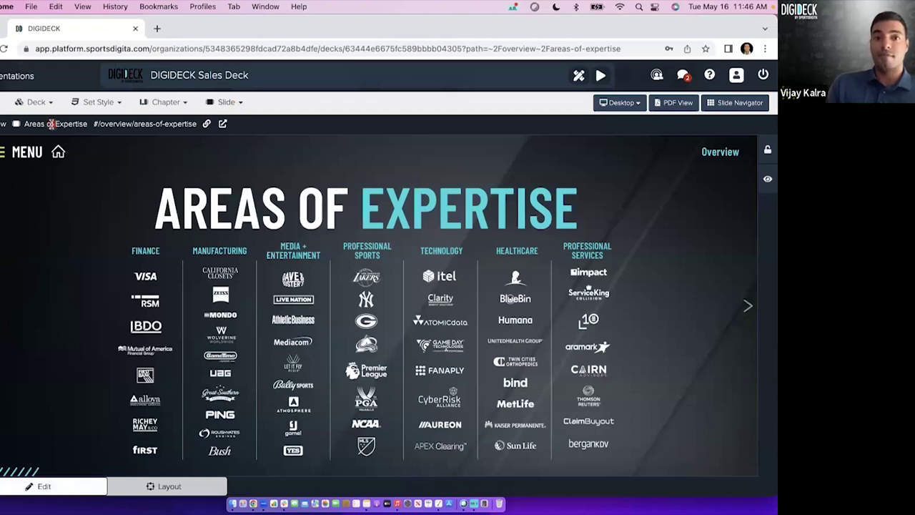
left_click(2, 101)
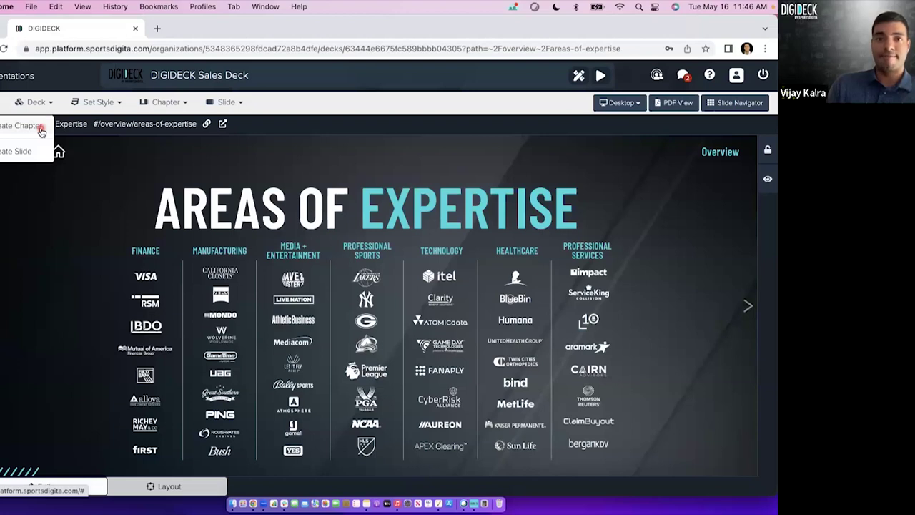
left_click(41, 132)
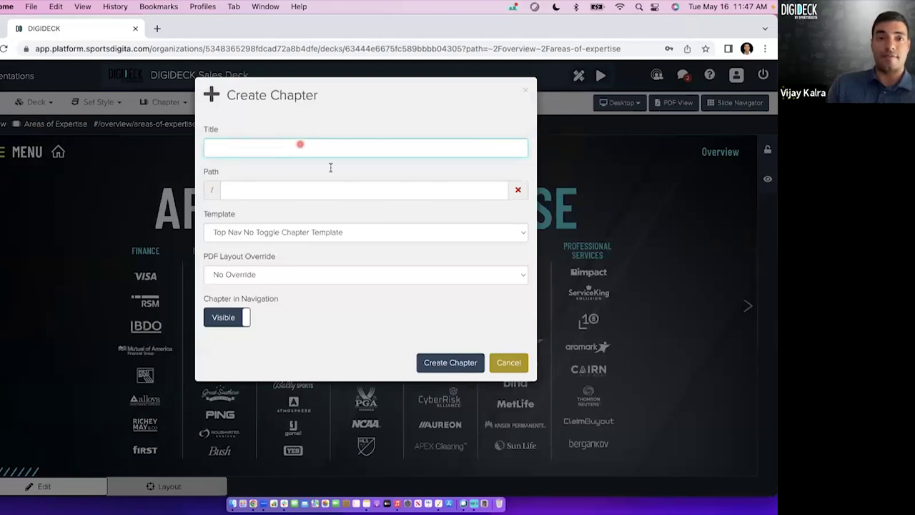
Cancel the new chapter, then trial-move Next Steps after Partner Stories and cancel the reorder.
left_click(507, 362)
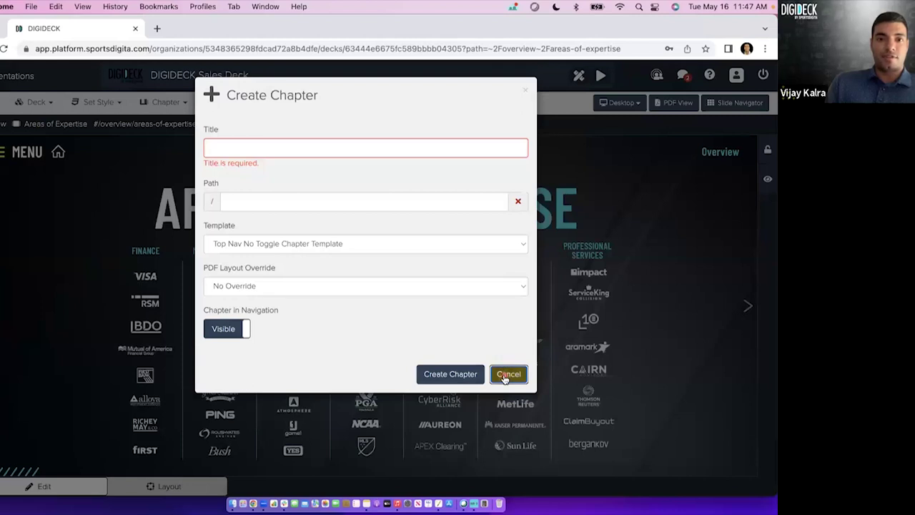
left_click(508, 373)
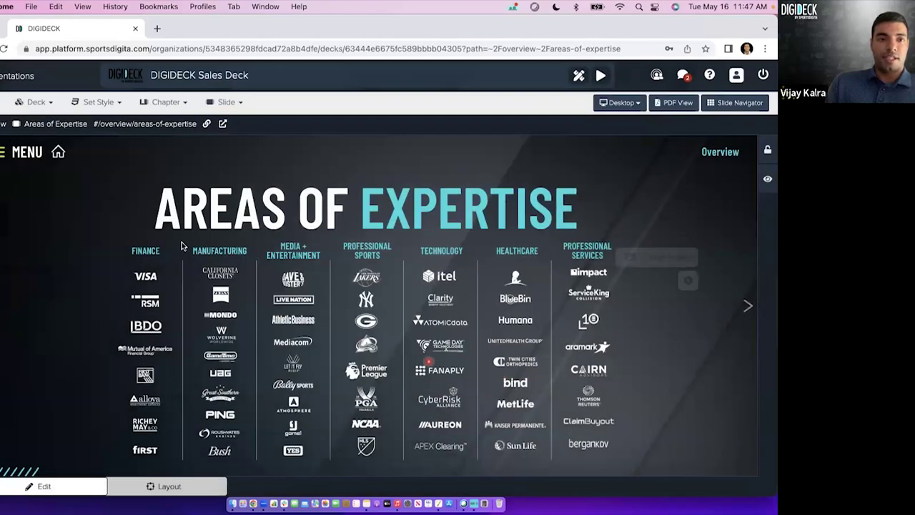
left_click(34, 101)
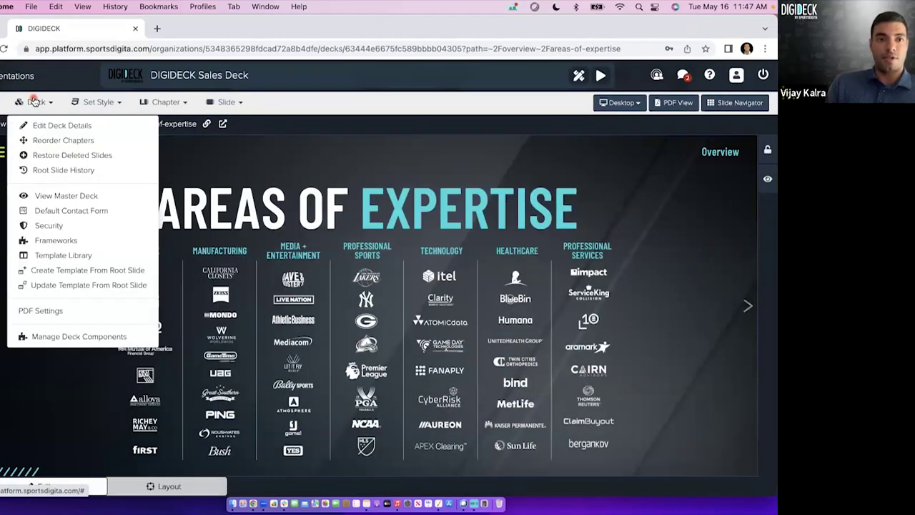
left_click(57, 141)
left_click_drag(268, 442, 297, 281)
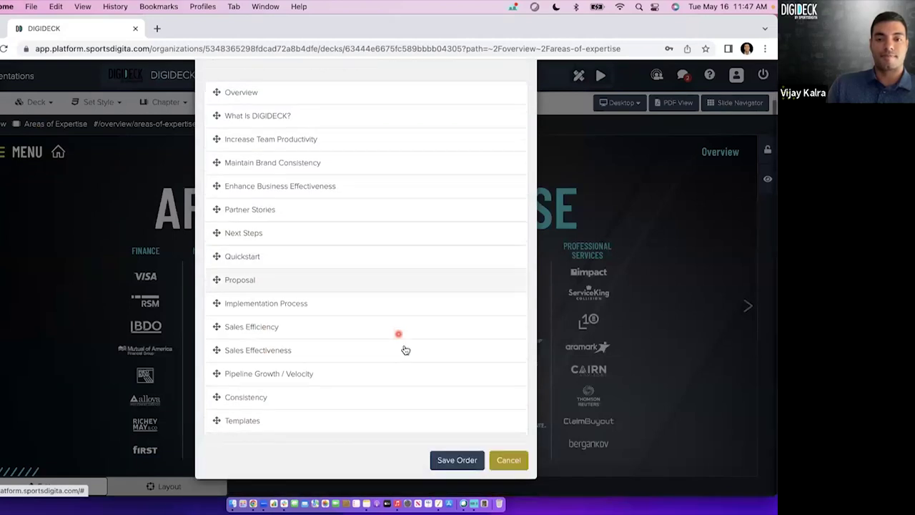
left_click(508, 460)
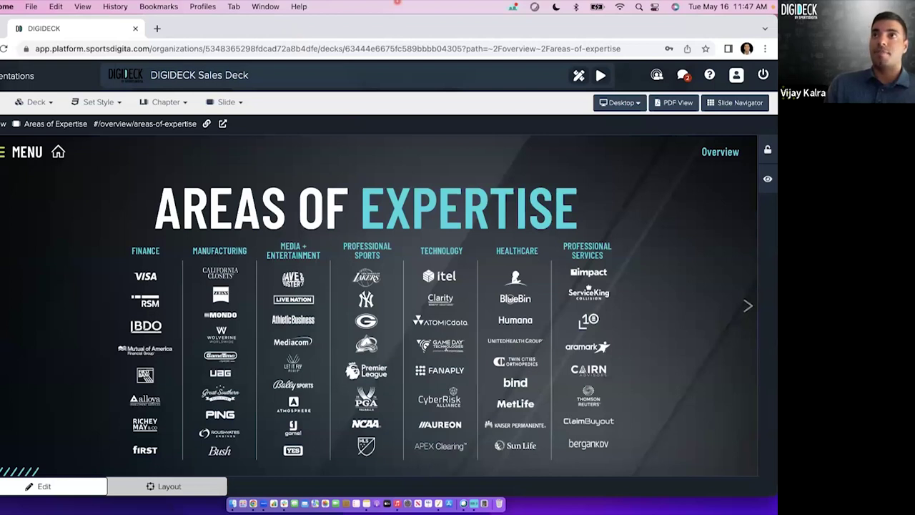
left_click(227, 102)
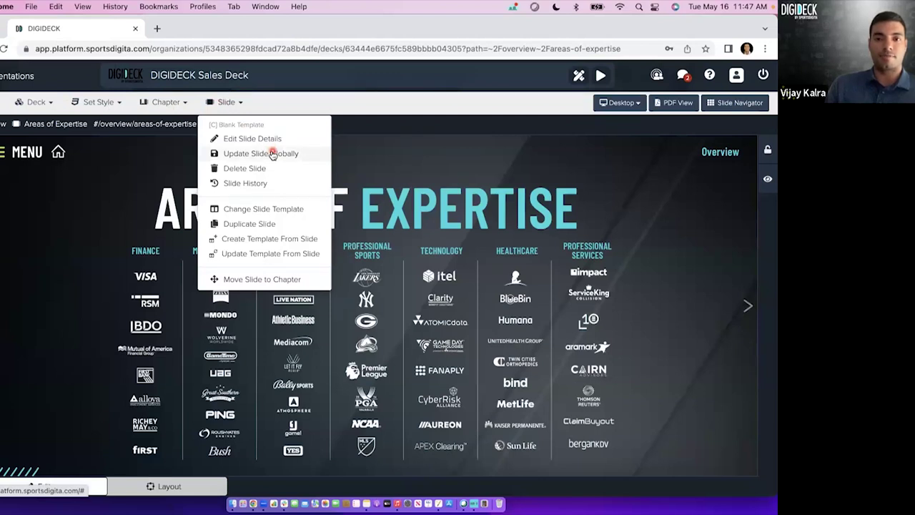
left_click(272, 153)
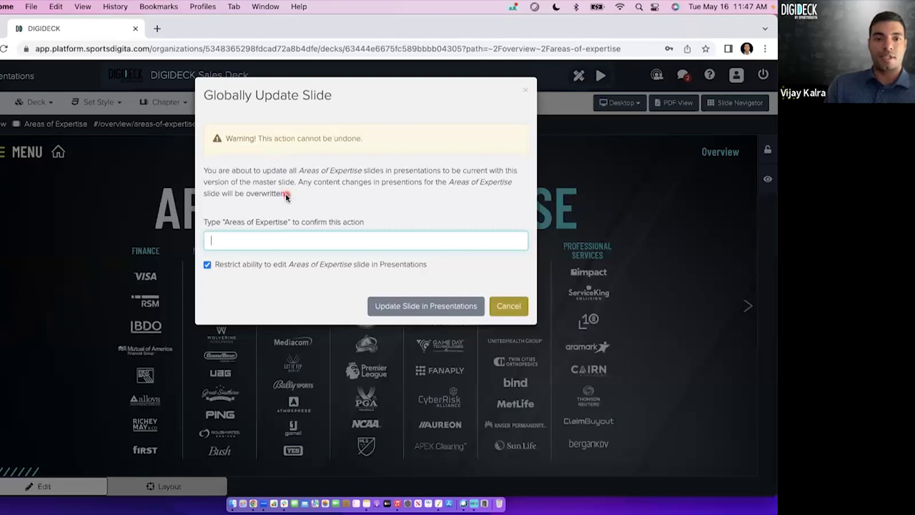
left_click_drag(286, 197, 256, 202)
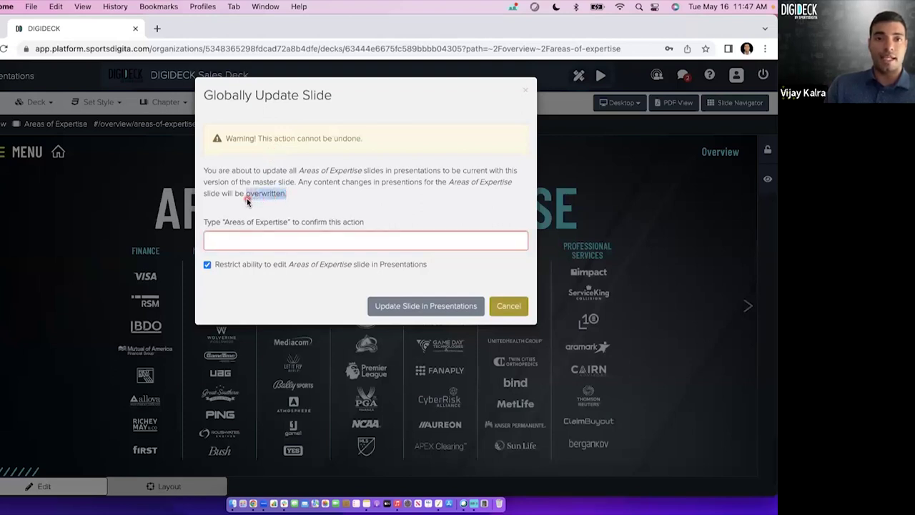
left_click(510, 308)
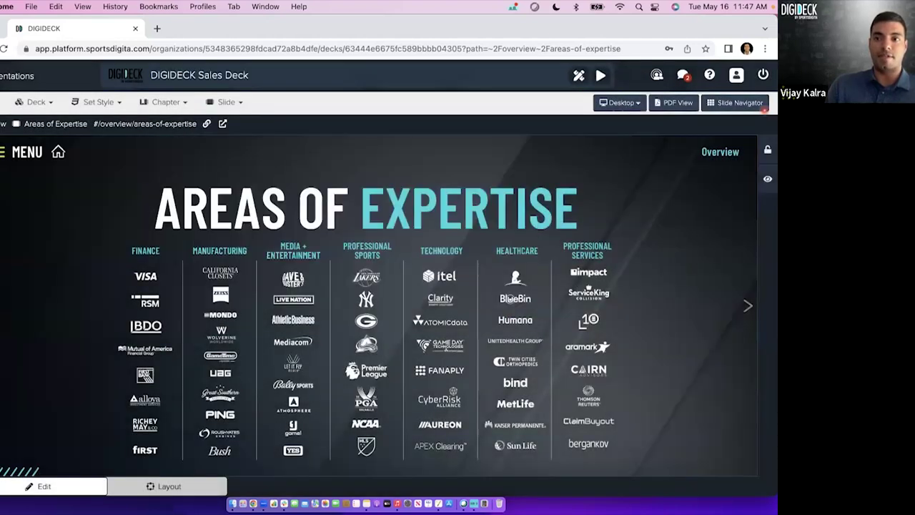
left_click(747, 306)
On Sales Solutions, add the line 'I made it a very specific edit for a customer!' under Sales Prospecting.
left_click(746, 306)
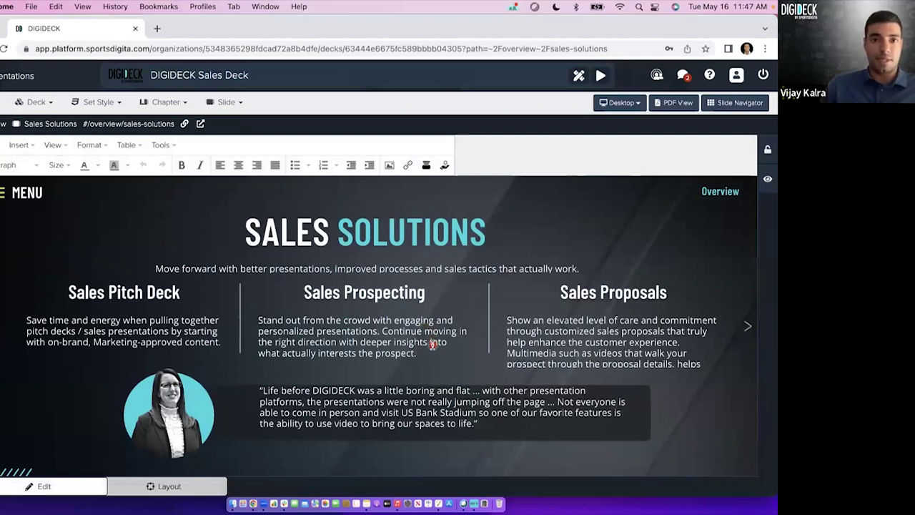
key("Return")
type("I made it a very specific")
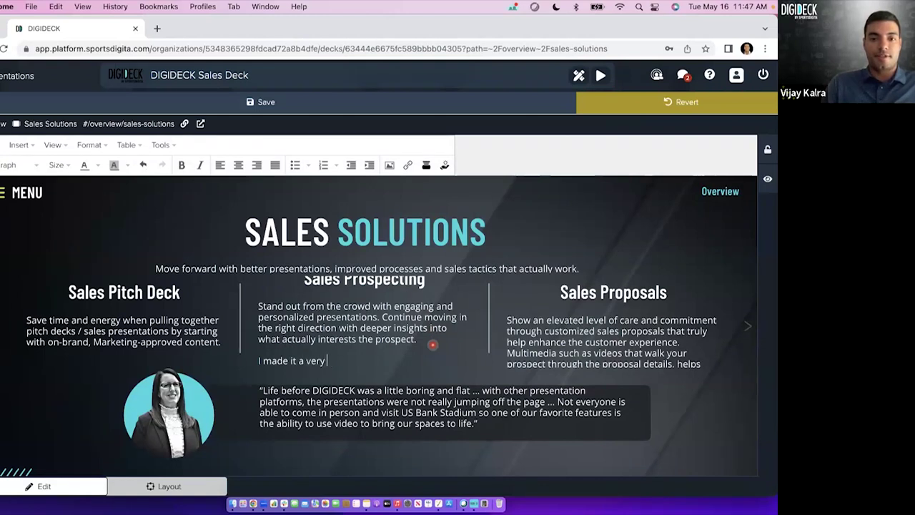
key("BackSpace")
key("BackSpace")
type("fic e")
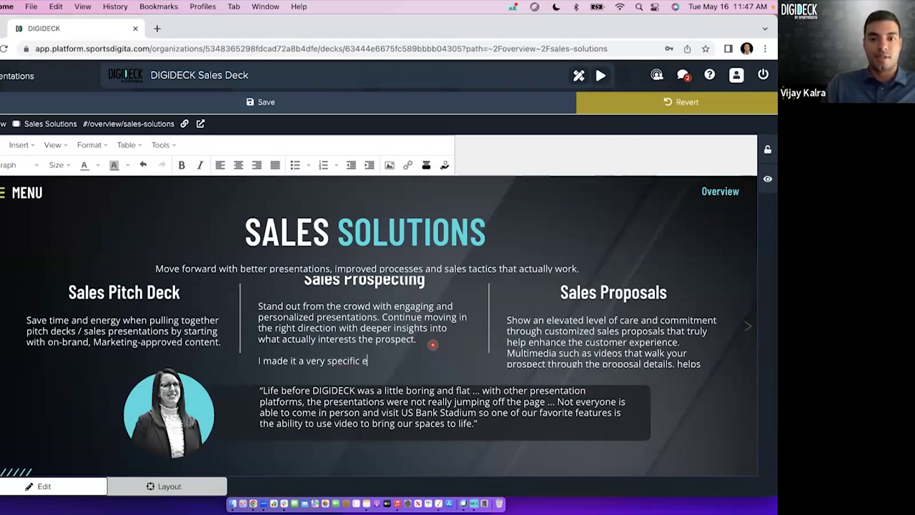
type("dit for a customer!")
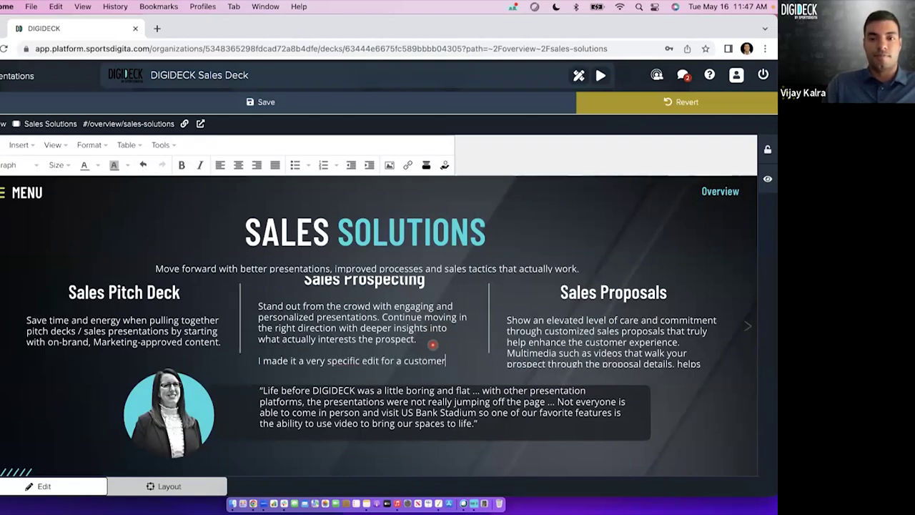
Revert the Sales Solutions slide to drop the test line.
left_click(296, 105)
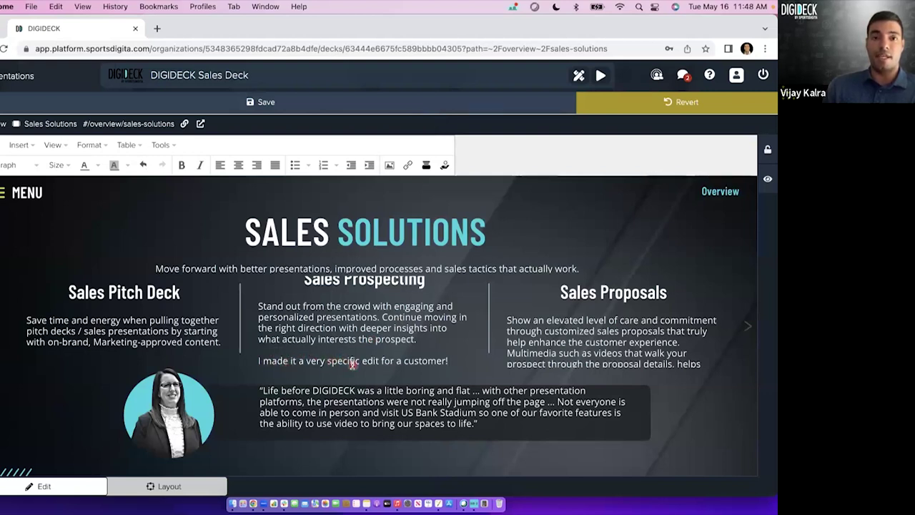
left_click(651, 106)
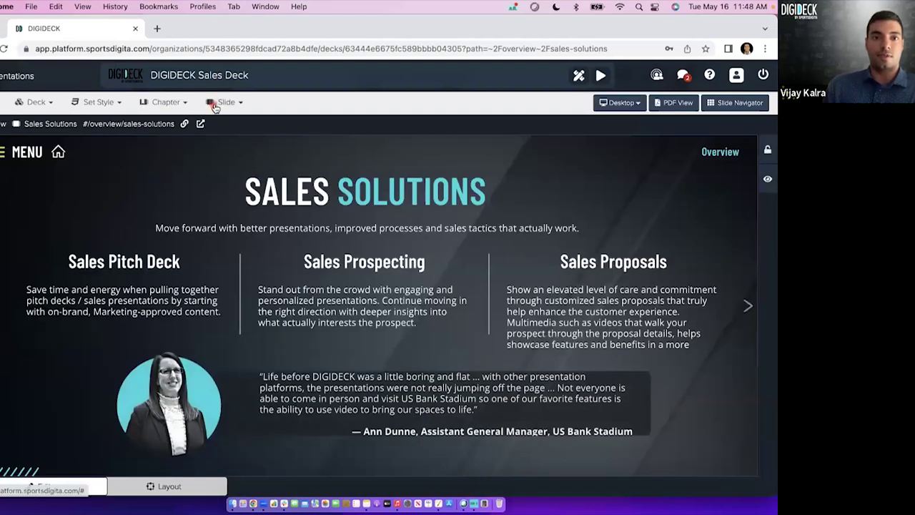
left_click(218, 102)
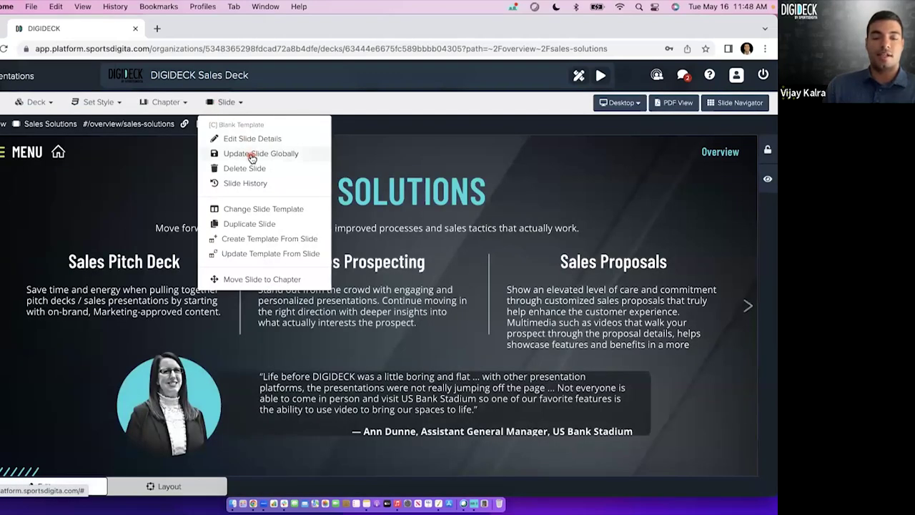
Back out of pushing Sales Solutions to all presentations and return to the presentations list.
left_click(250, 151)
left_click_drag(272, 192, 228, 192)
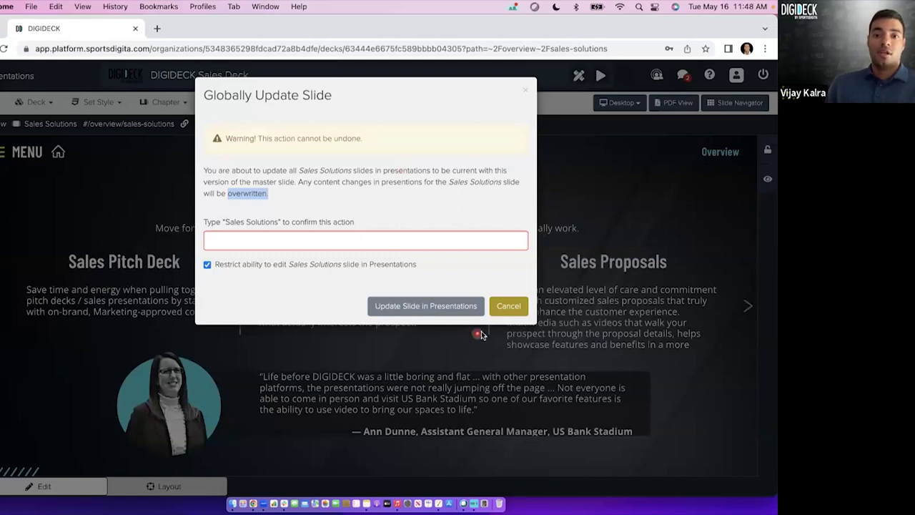
left_click(509, 306)
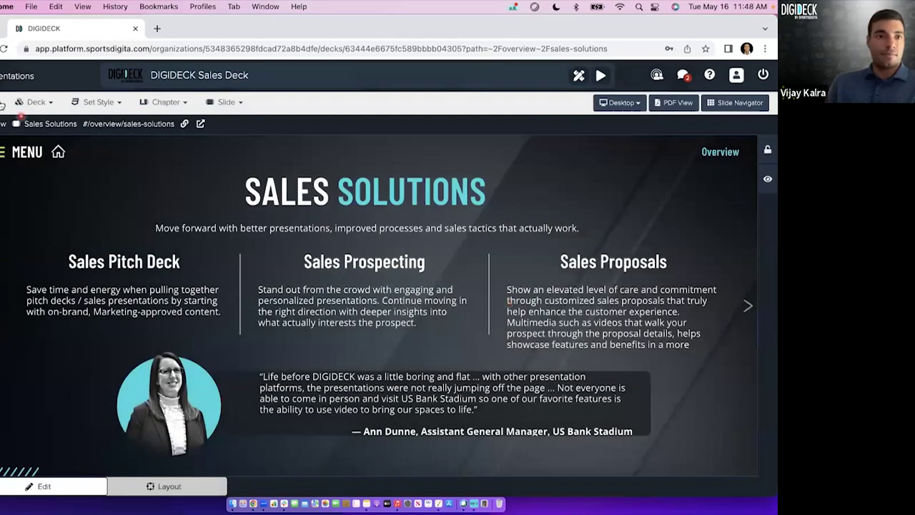
left_click(17, 76)
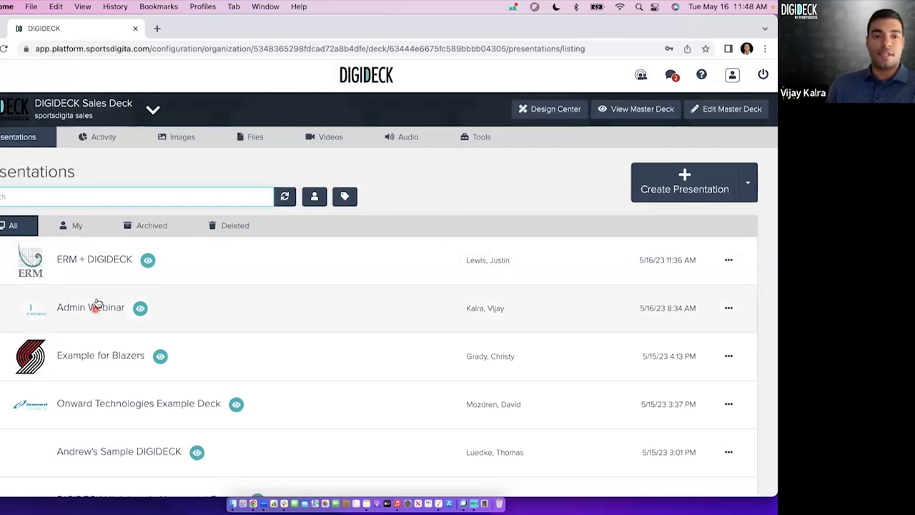
Open the ERM + DIGIDECK presentation and jump to its Value Props chapter from the menu.
left_click(89, 261)
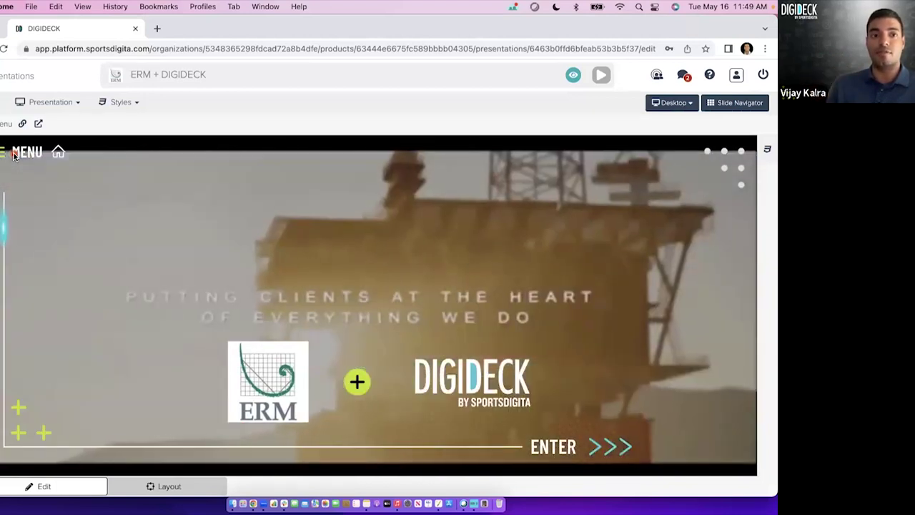
left_click(14, 154)
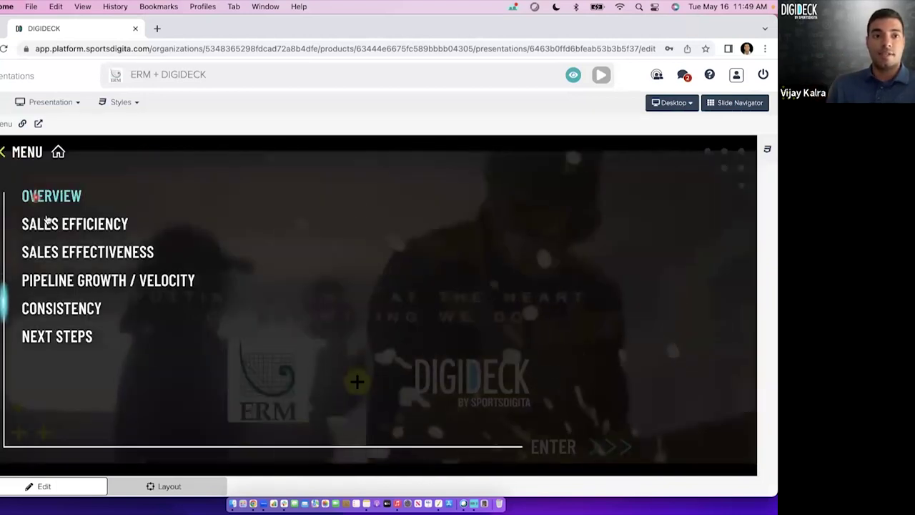
left_click(56, 237)
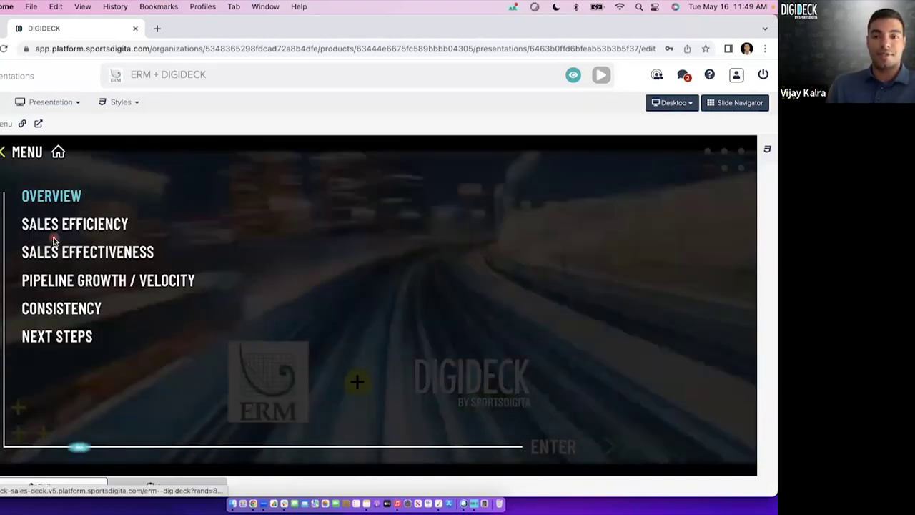
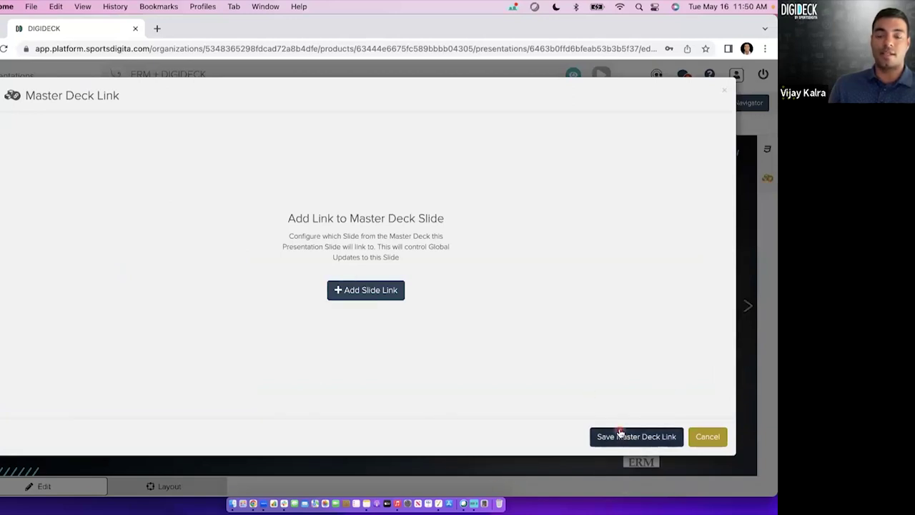
Cancel the Master Deck Link dialog and return to the DIGIDECK Sales Deck presentations list.
left_click(719, 443)
left_click(16, 81)
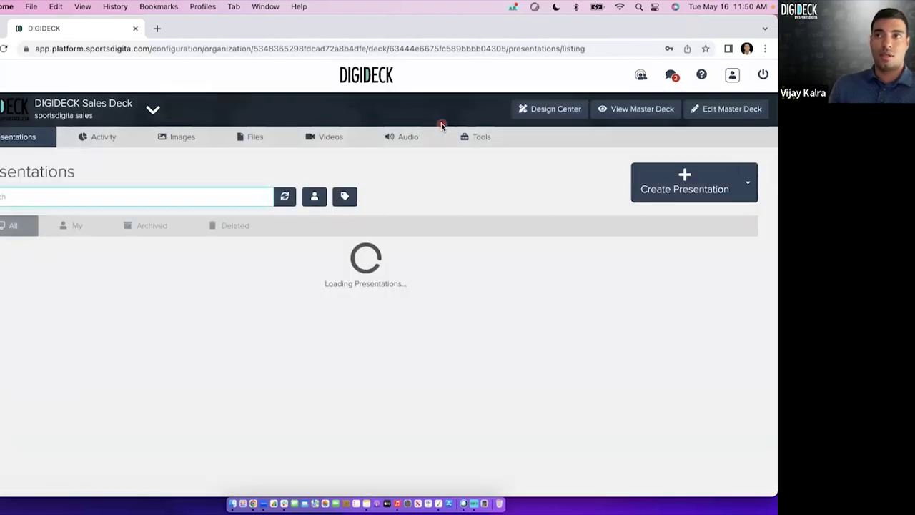
Edit the master Sales Deck and jump to its Organization Wide Solution Sponsorship slide.
left_click(729, 111)
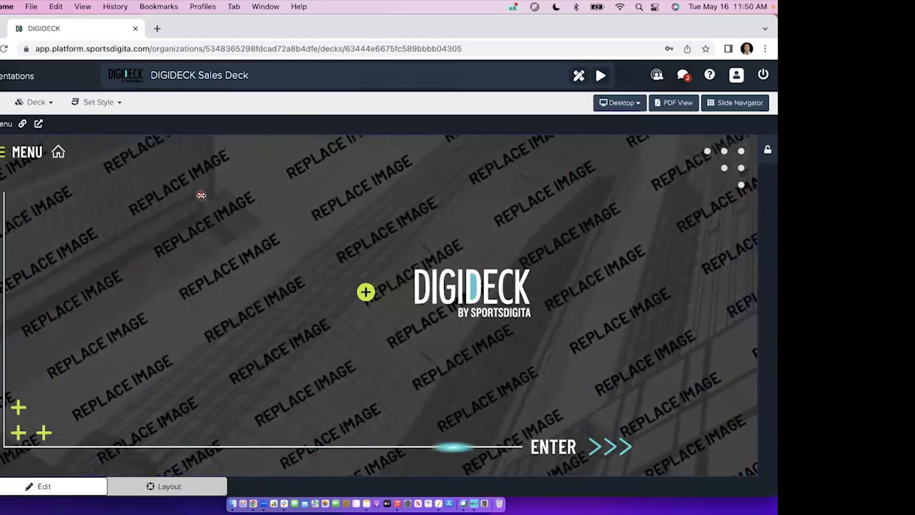
left_click(719, 102)
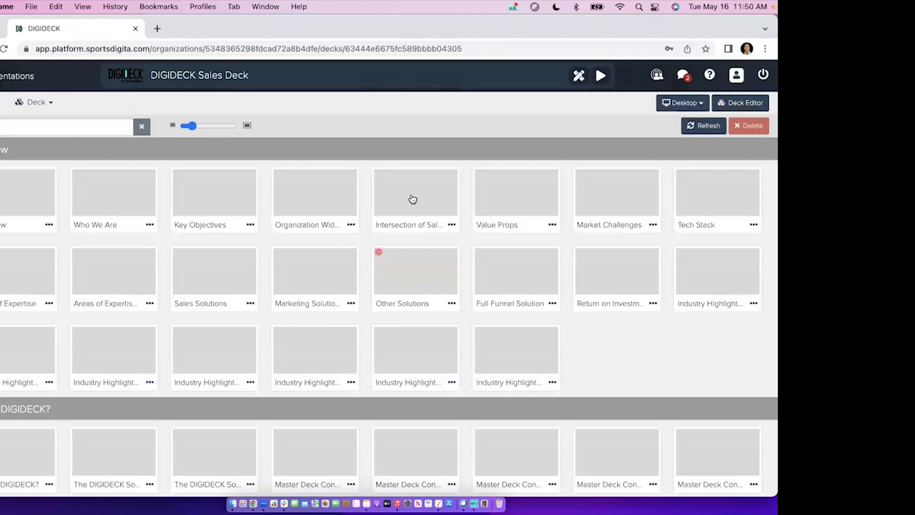
left_click(322, 196)
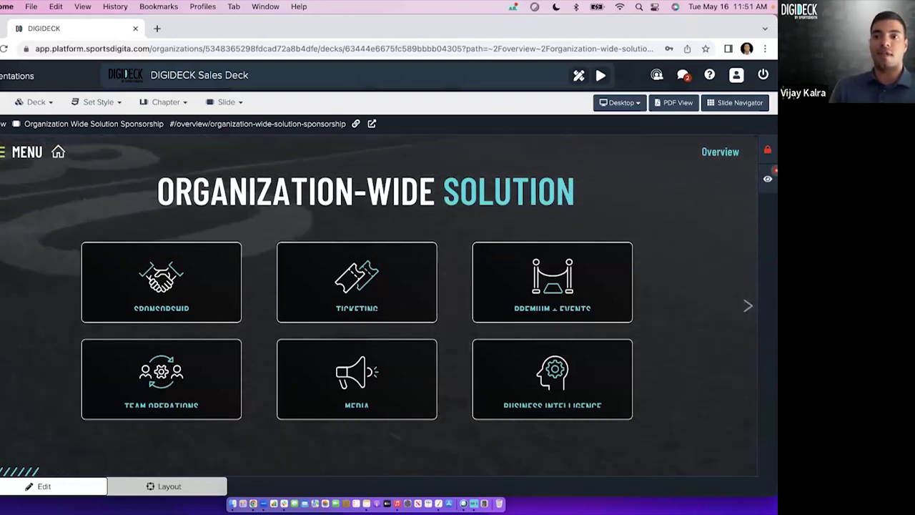
left_click(227, 106)
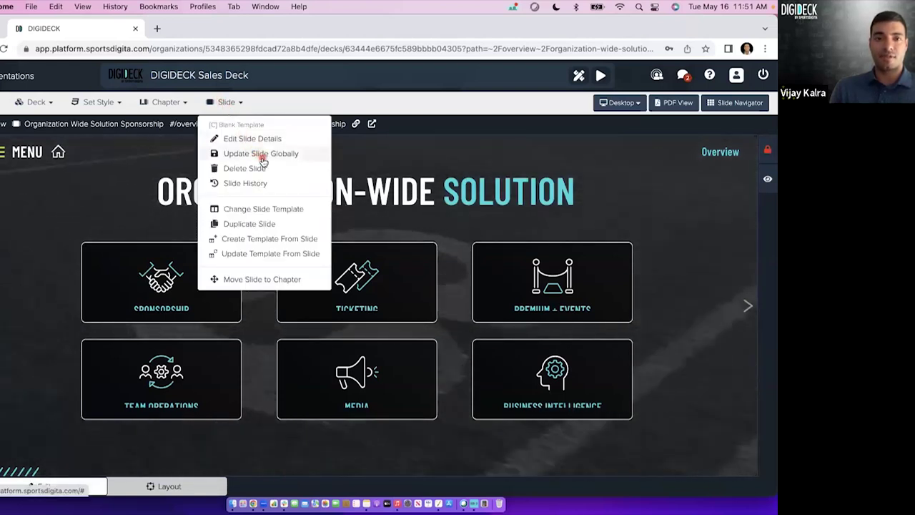
left_click(289, 106)
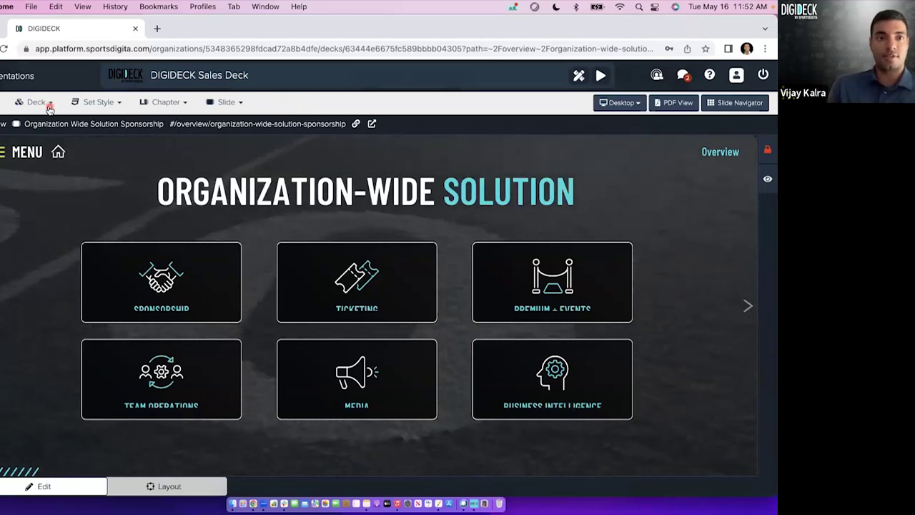
Navigate from the cover slide to the [C] Three Columns Text template slide in the Templates chapter.
left_click(57, 152)
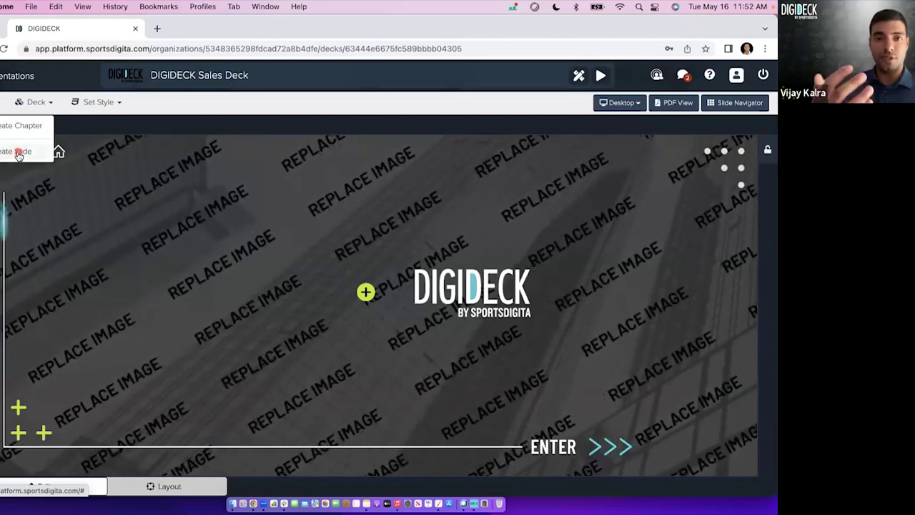
left_click(724, 103)
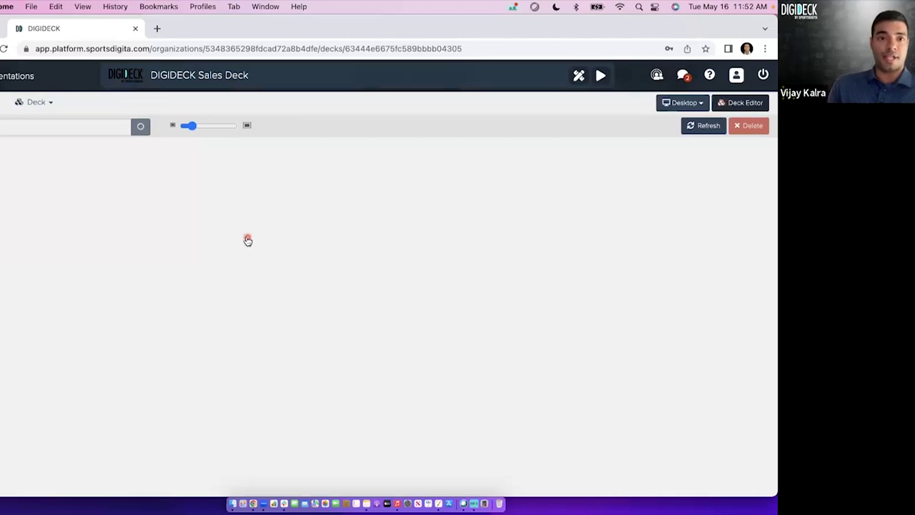
scroll(212, 276, "down", 10)
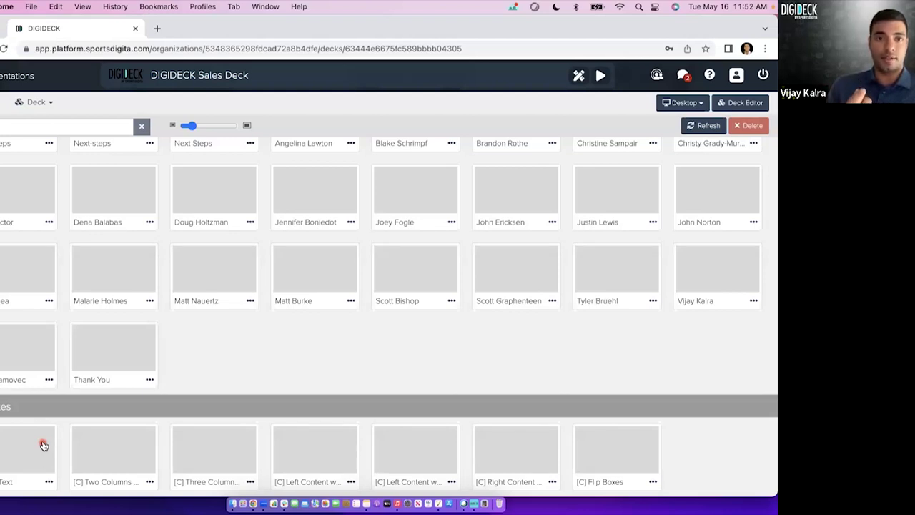
double_click(122, 461)
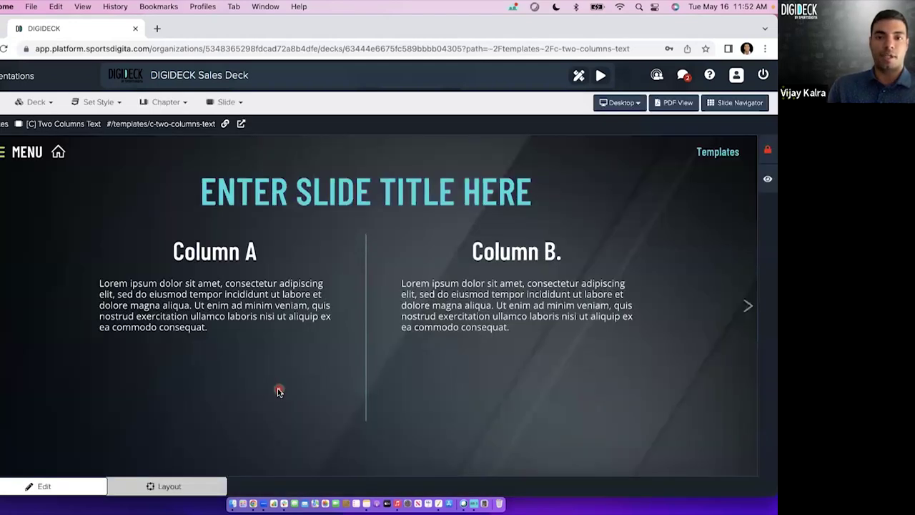
left_click(747, 307)
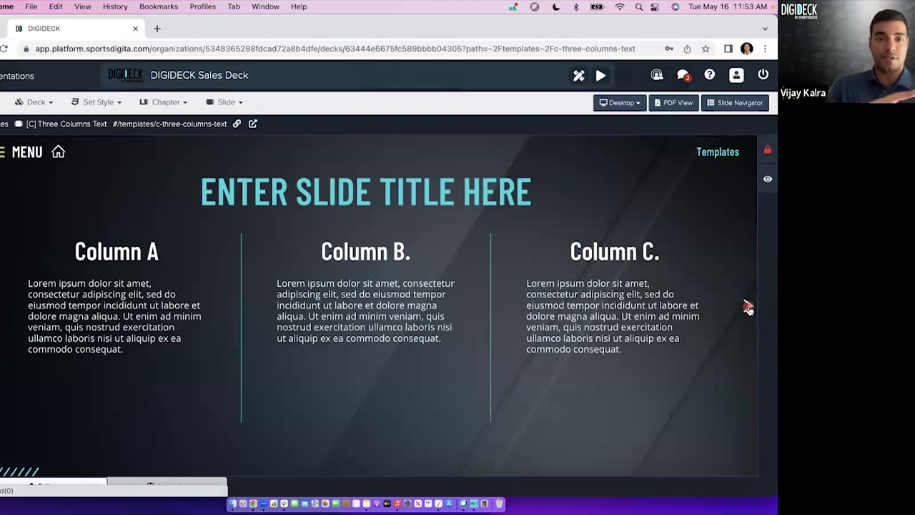
left_click(55, 151)
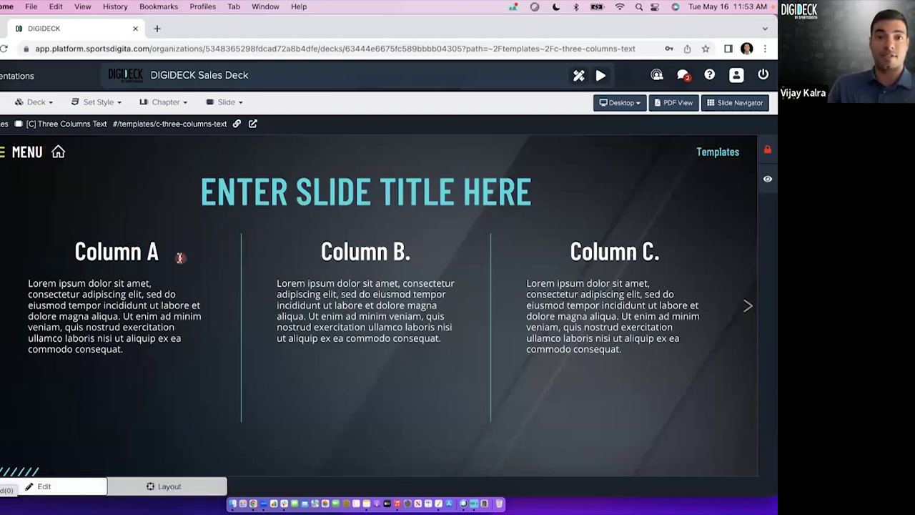
Start a Templates-chapter slide with the Flip Boxes template, then cancel it without adding anything.
left_click(57, 151)
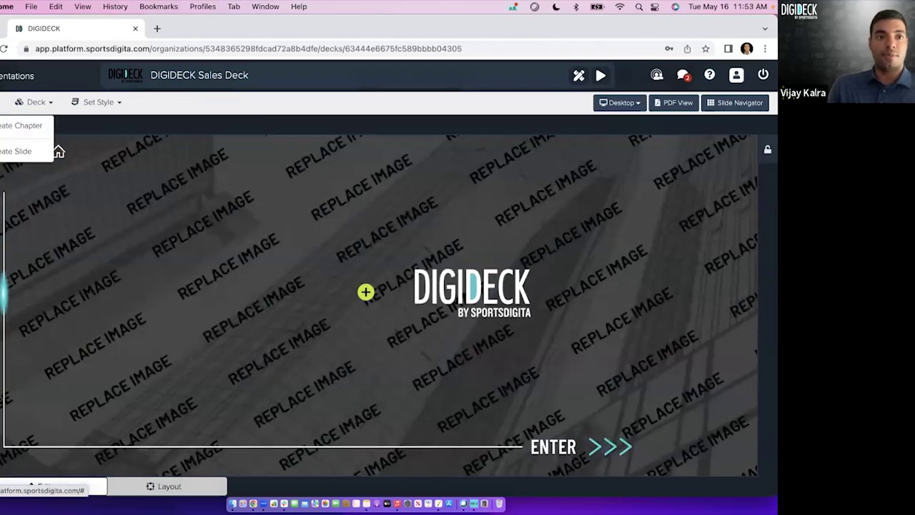
left_click(9, 151)
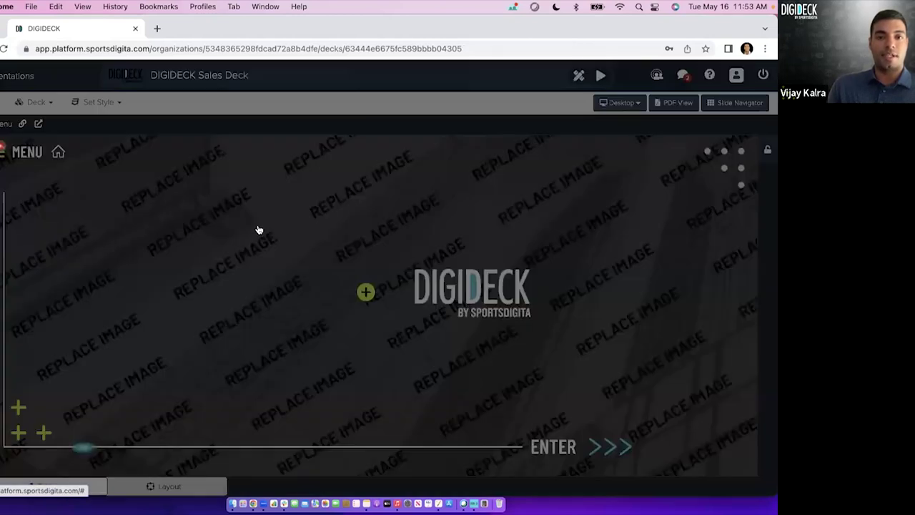
scroll(293, 356, "down", 2)
left_click(284, 421)
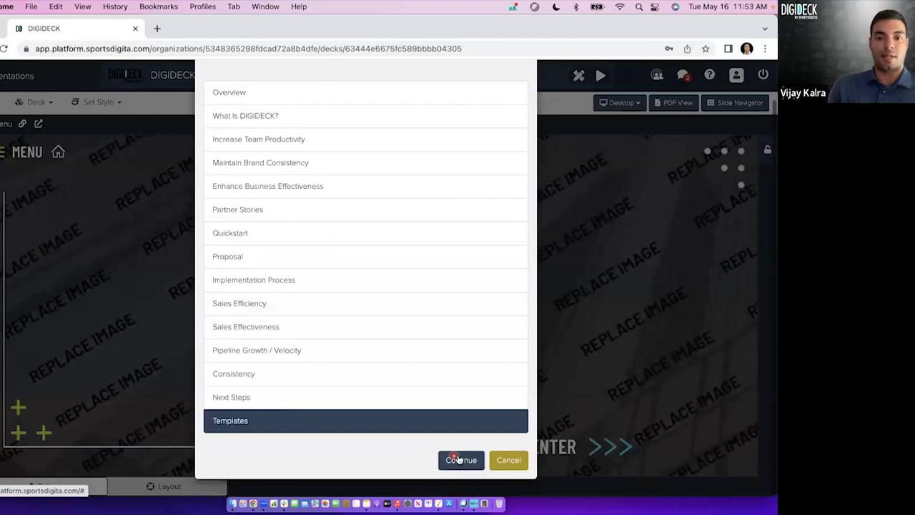
left_click(461, 460)
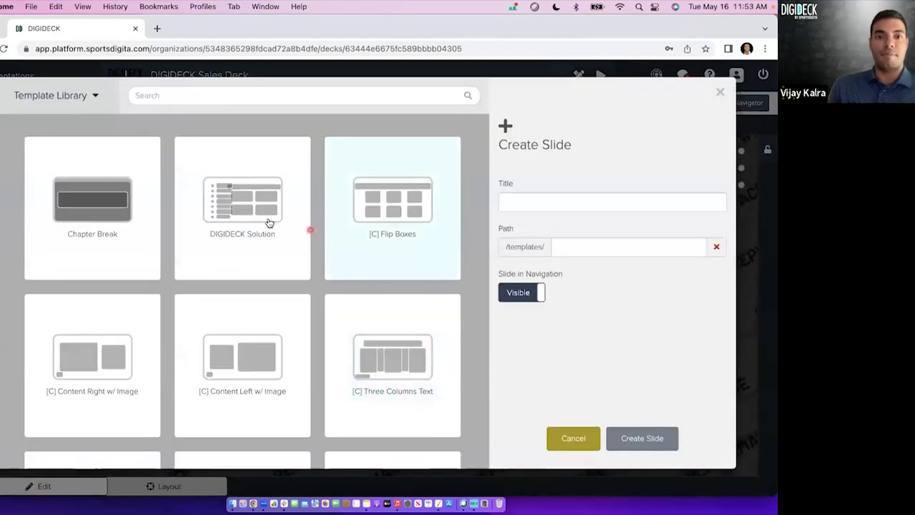
left_click(365, 225)
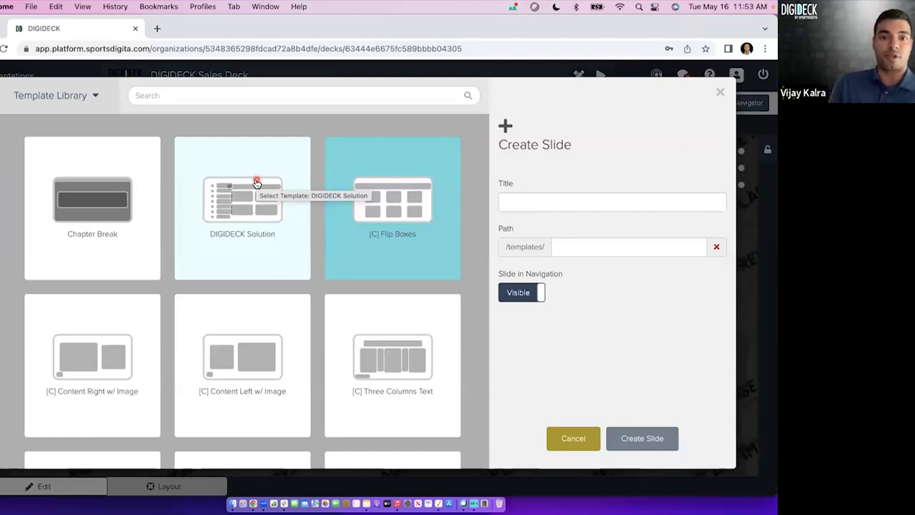
scroll(272, 311, "down", 3)
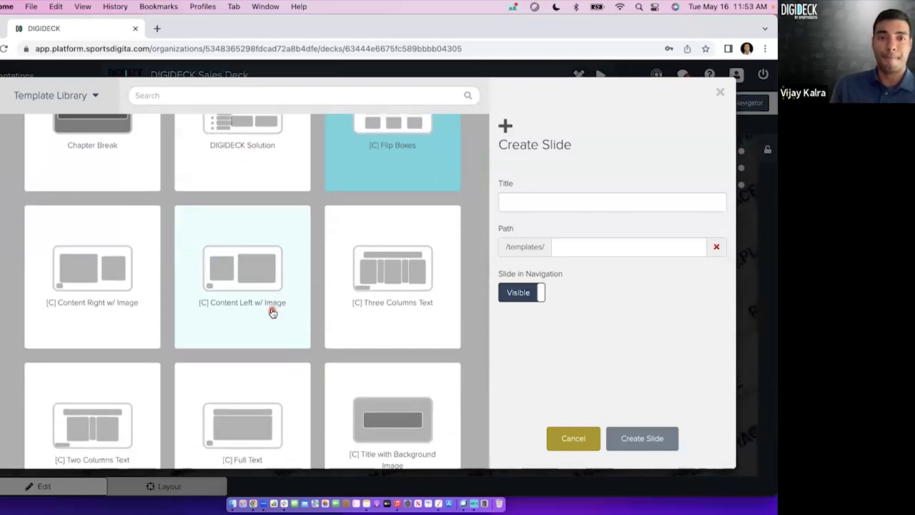
left_click(574, 440)
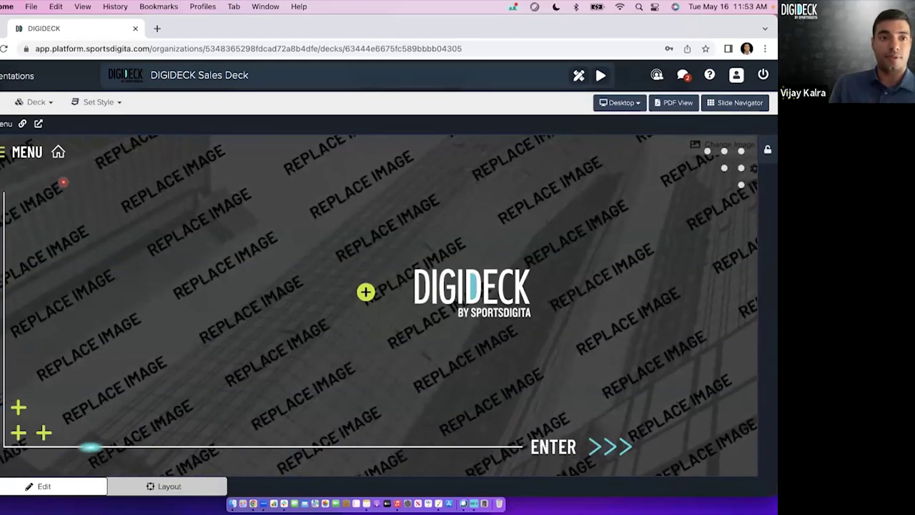
left_click(3, 102)
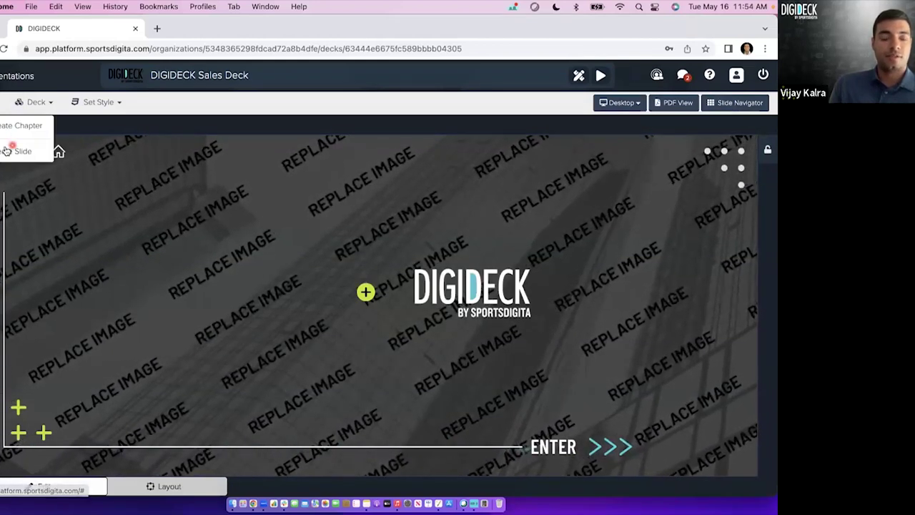
Begin a new slide in the Templates chapter and continue to the template library.
left_click(14, 152)
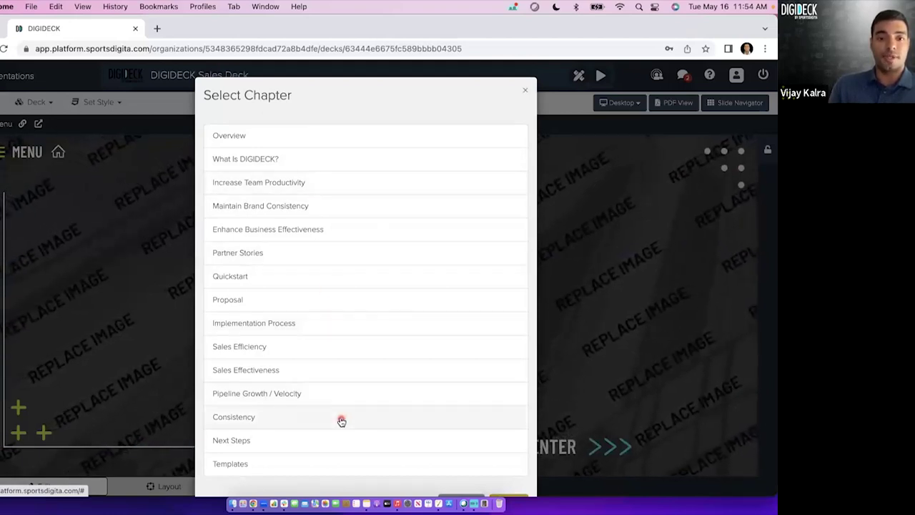
scroll(336, 429, "down", 2)
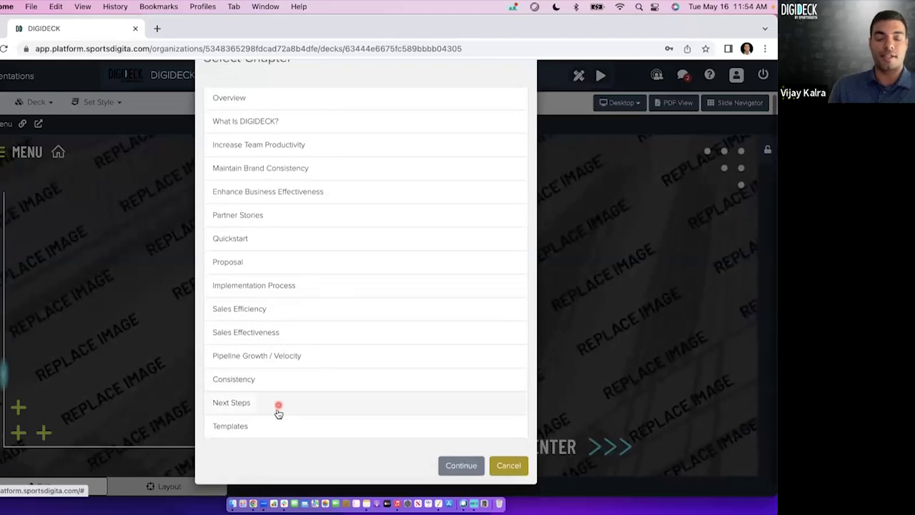
left_click(274, 426)
left_click(454, 466)
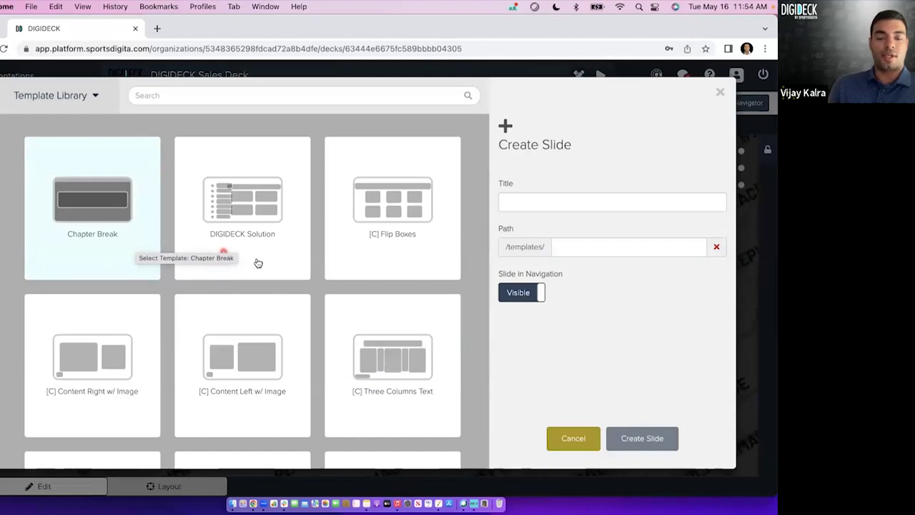
Browse the library, trying the Content Left/Right w/ Image and Three Columns Text tiles.
scroll(280, 269, "down", 1)
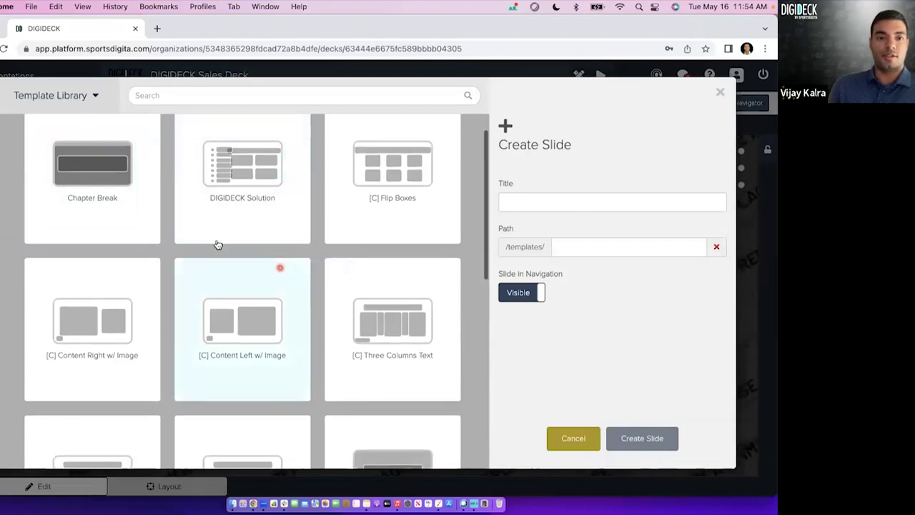
scroll(258, 237, "down", 2)
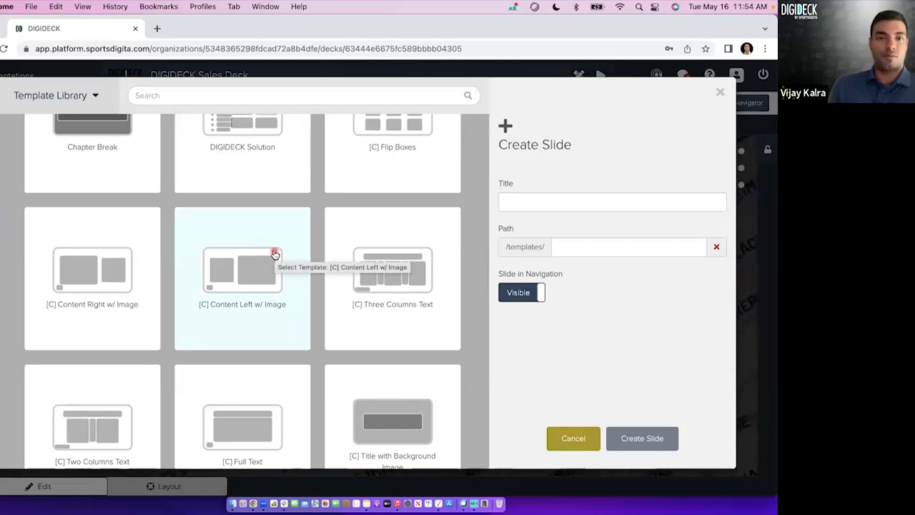
scroll(275, 255, "up", 2)
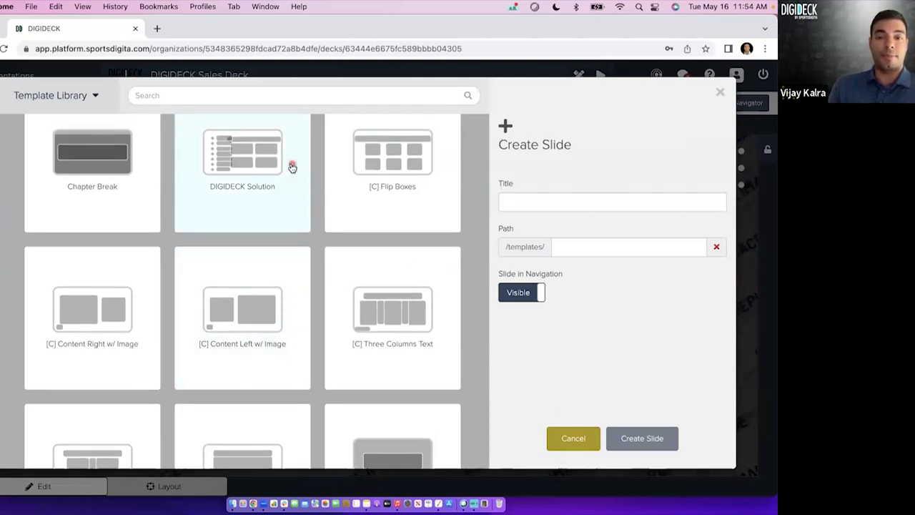
left_click(262, 299)
left_click(379, 322)
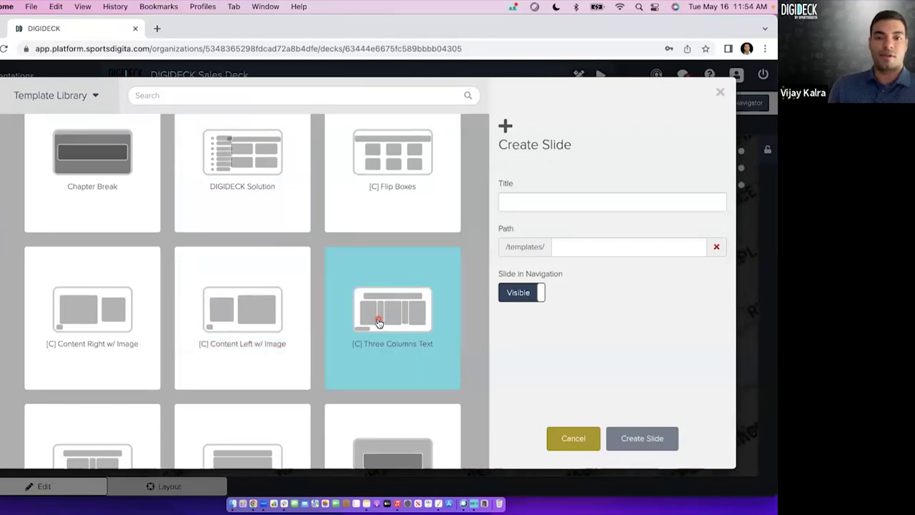
left_click(259, 326)
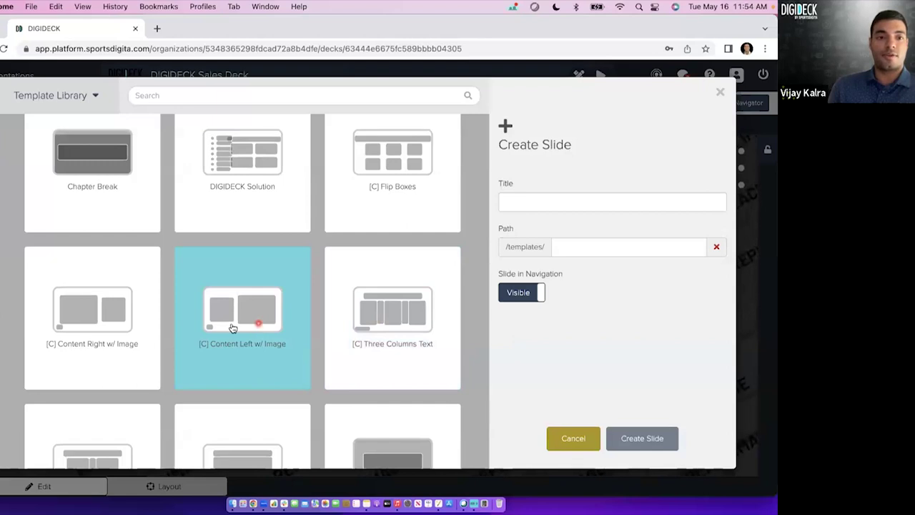
left_click(134, 337)
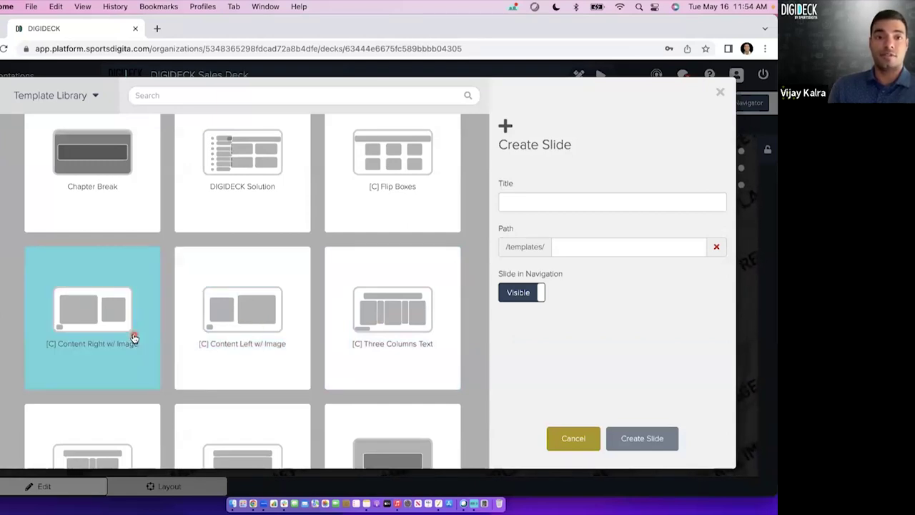
left_click(223, 337)
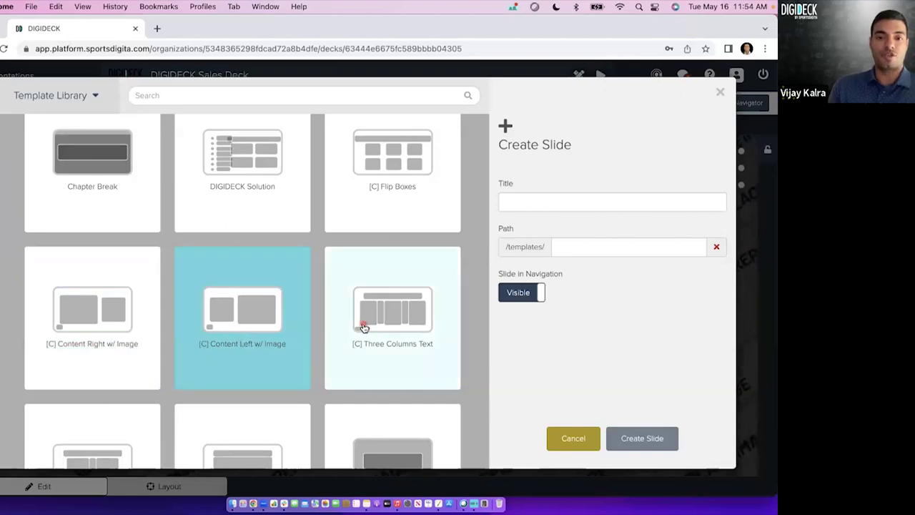
left_click(364, 327)
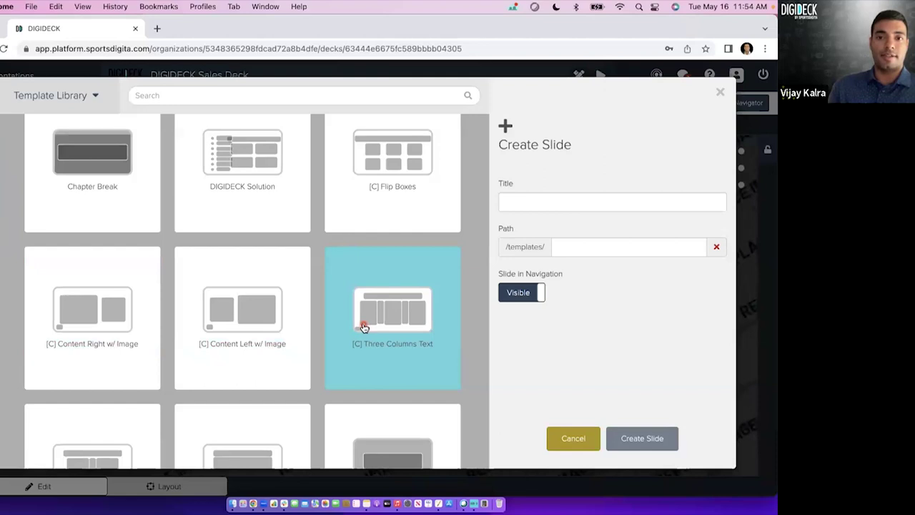
Pick [C] Flip Boxes, then settle on the [C] Content Left w/ Image layout.
left_click(383, 190)
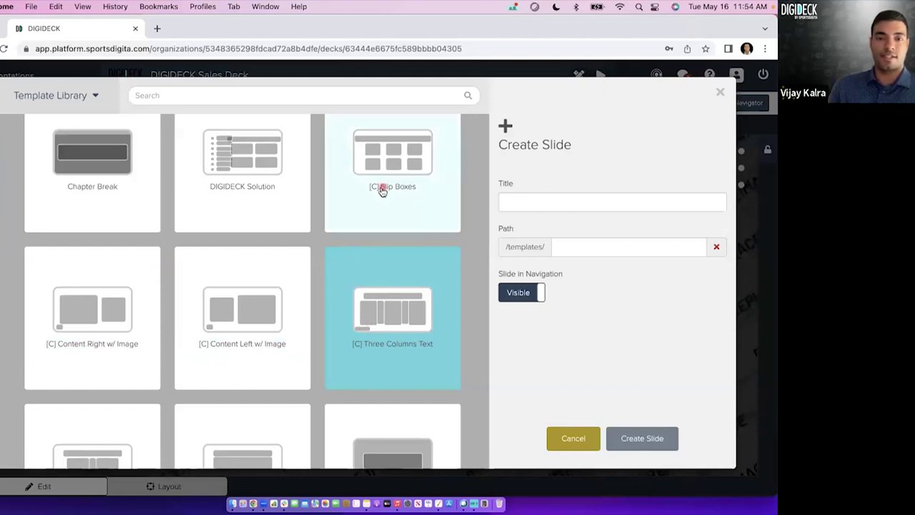
left_click(263, 338)
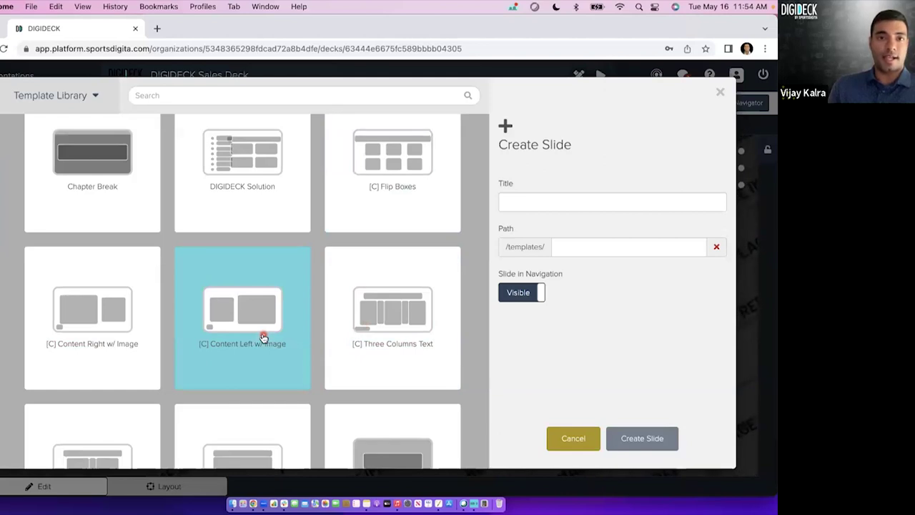
scroll(306, 345, "down", 2)
left_click(277, 378)
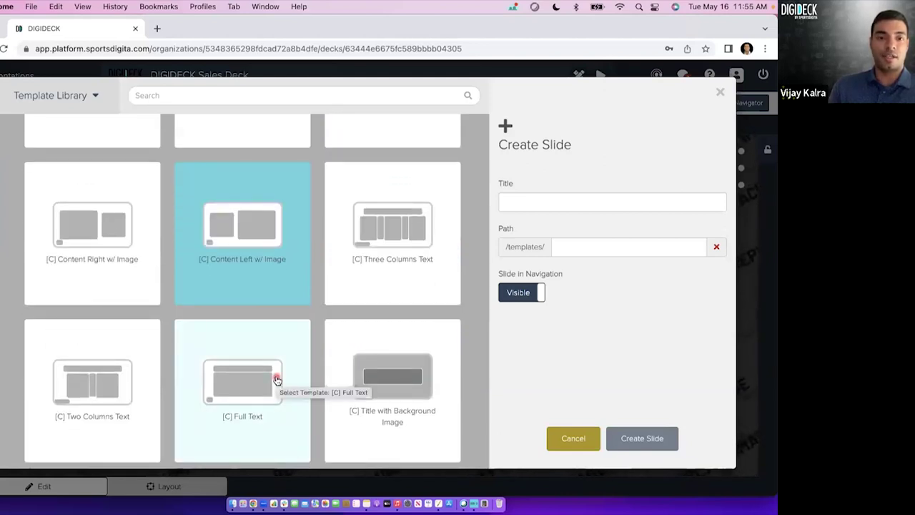
Scroll down the template grid and choose [C] Blank Template as the new slide's layout.
scroll(300, 379, "down", 1)
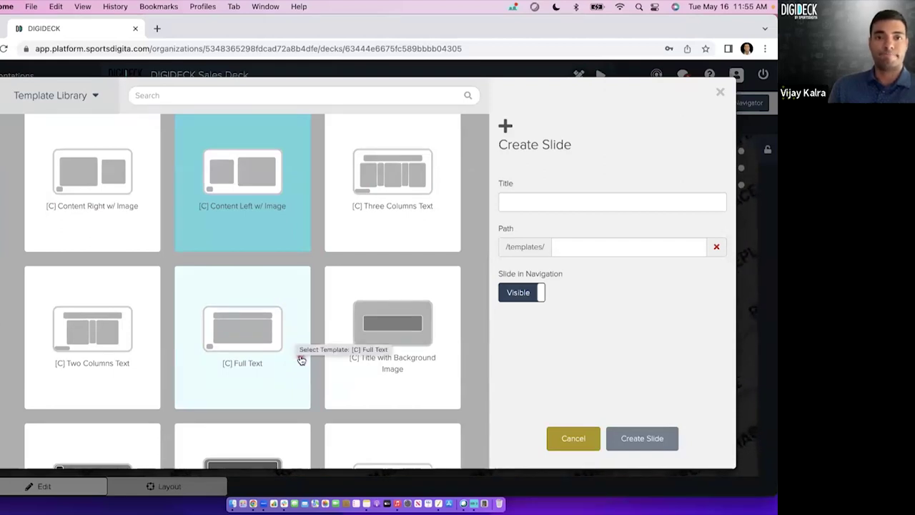
scroll(299, 356, "down", 1)
scroll(301, 359, "down", 2)
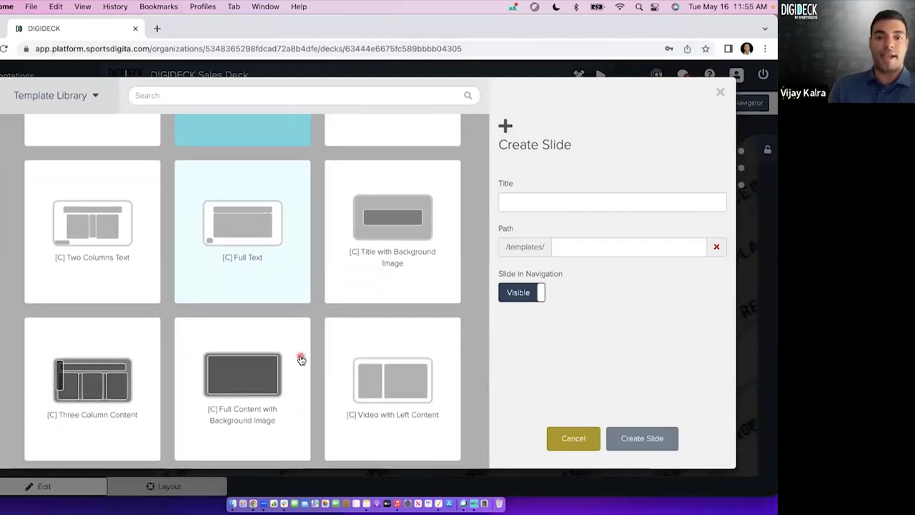
scroll(301, 359, "down", 2)
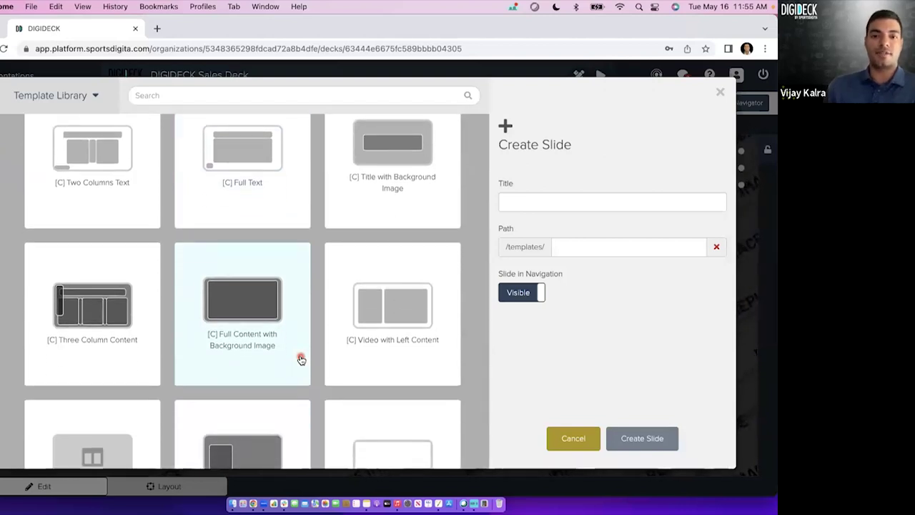
scroll(267, 331, "down", 2)
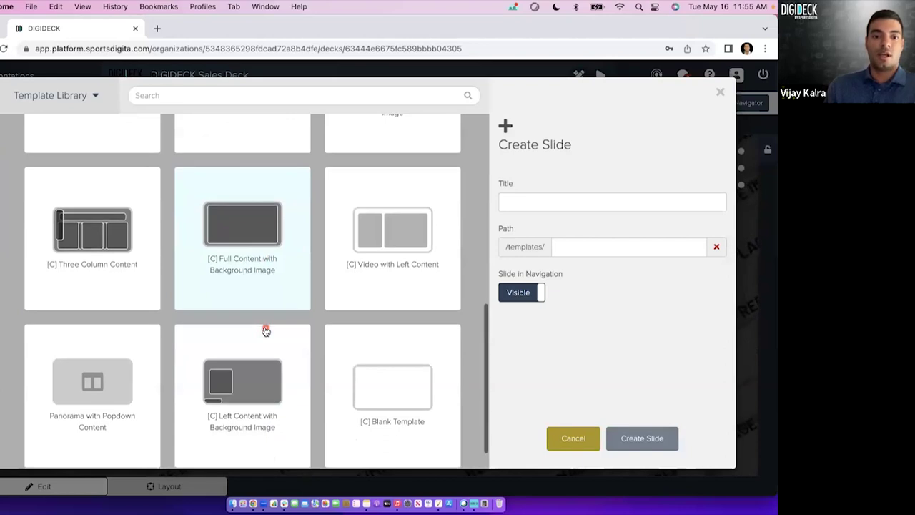
scroll(266, 330, "down", 1)
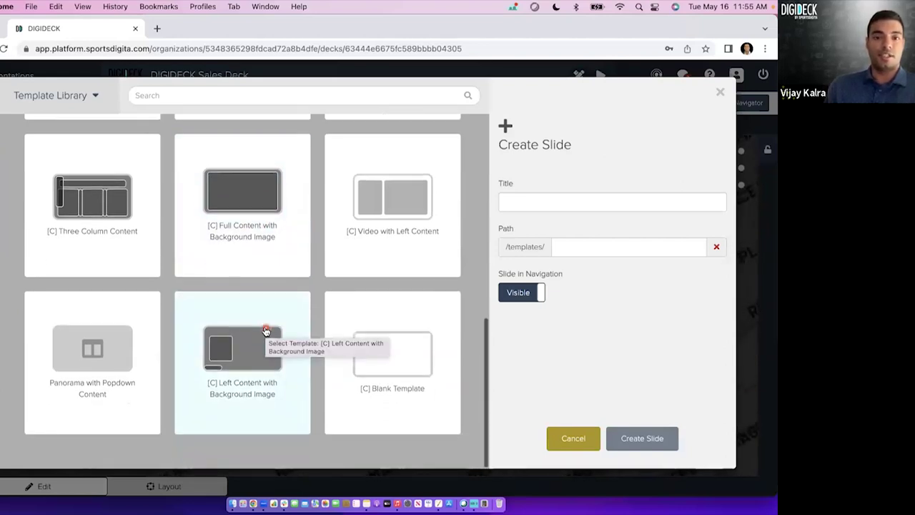
left_click(379, 389)
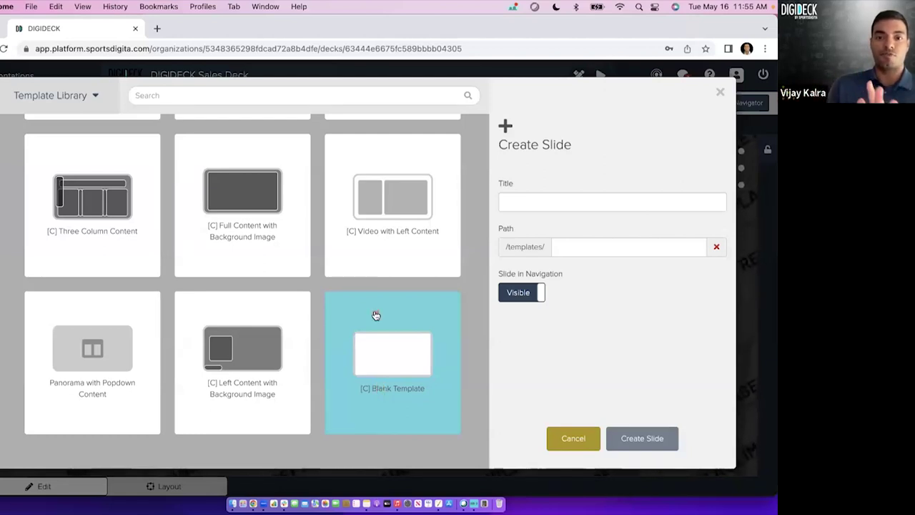
scroll(375, 314, "up", 2)
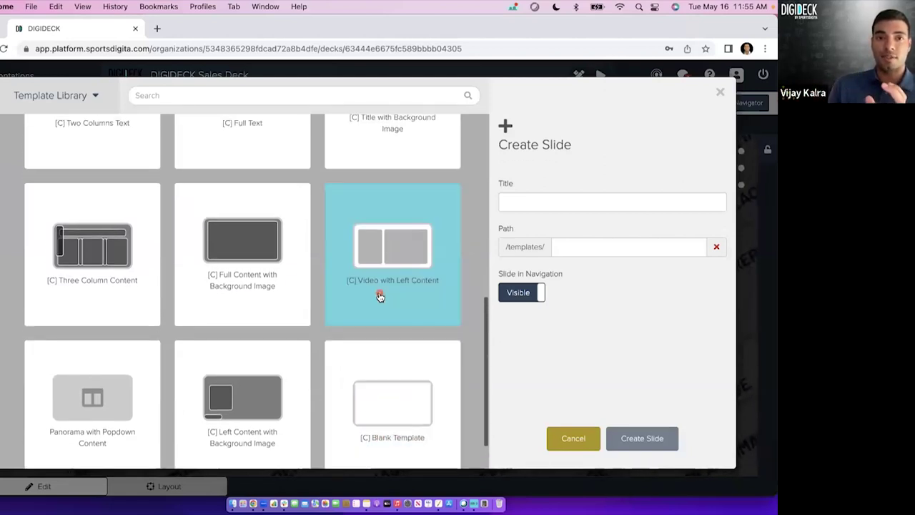
left_click(389, 394)
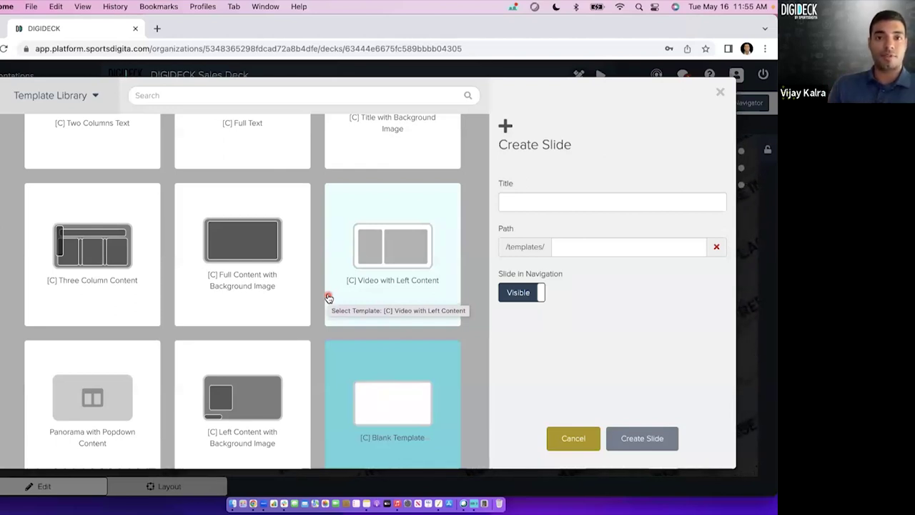
scroll(328, 297, "up", 5)
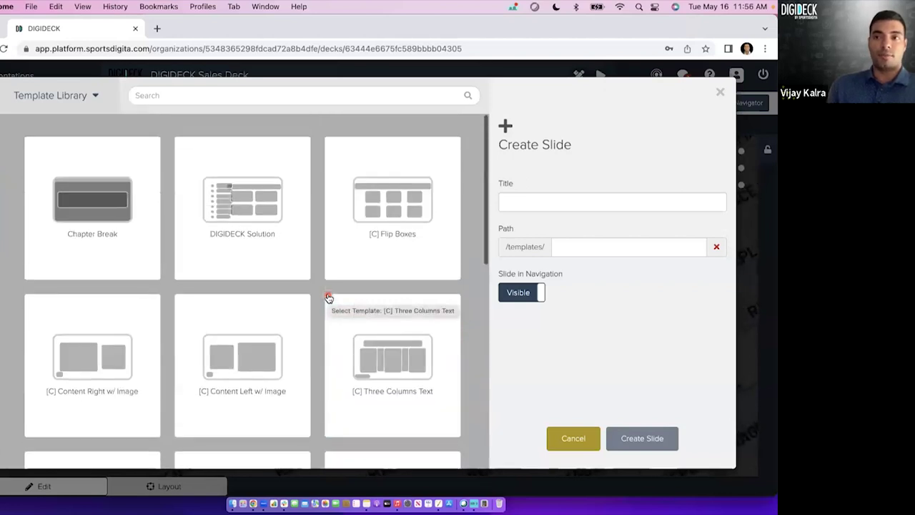
Switch the template source to Template Store and scroll through its ready-made designs.
left_click(37, 97)
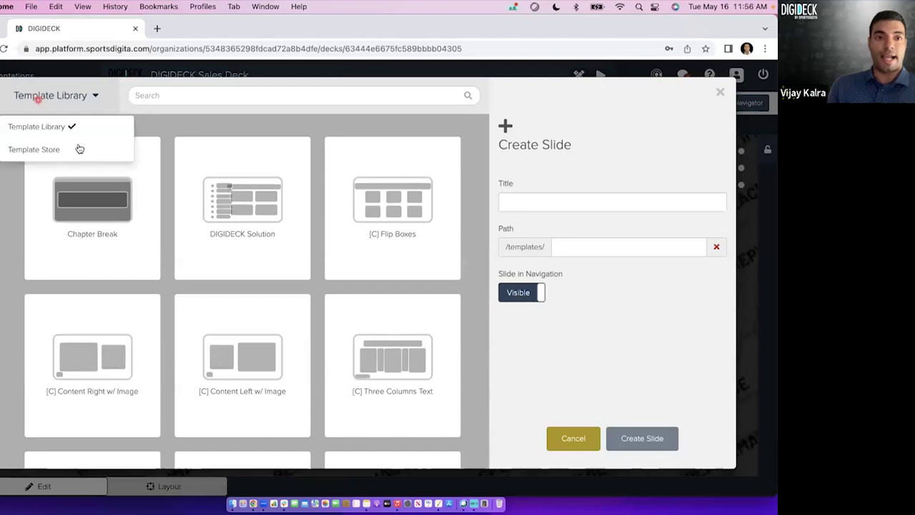
left_click(72, 150)
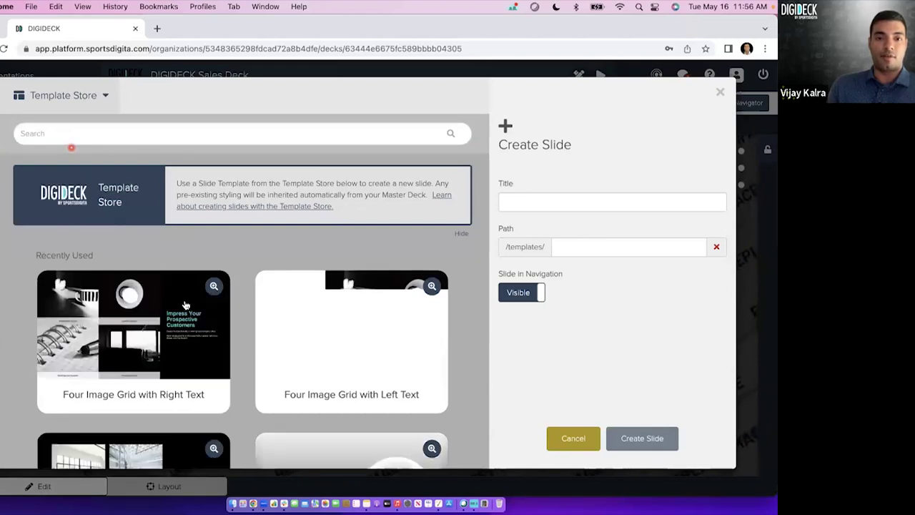
scroll(214, 329, "down", 2)
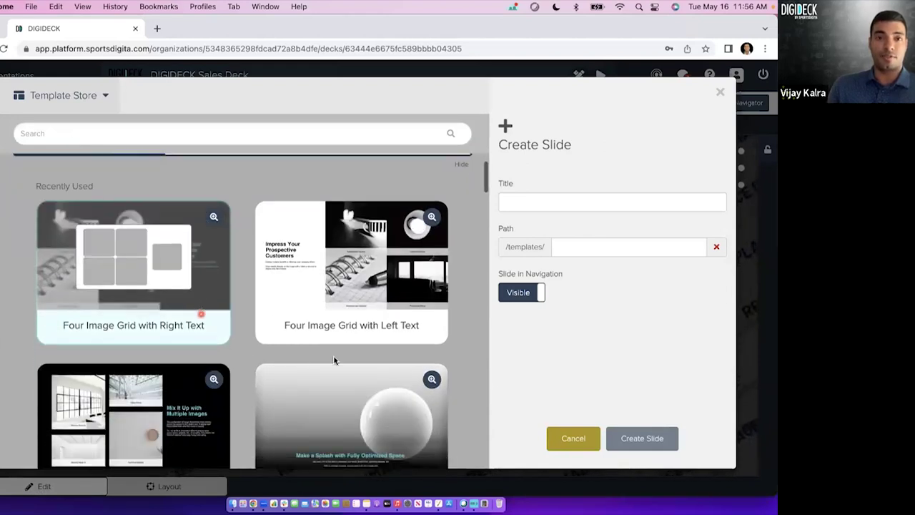
scroll(334, 360, "down", 3)
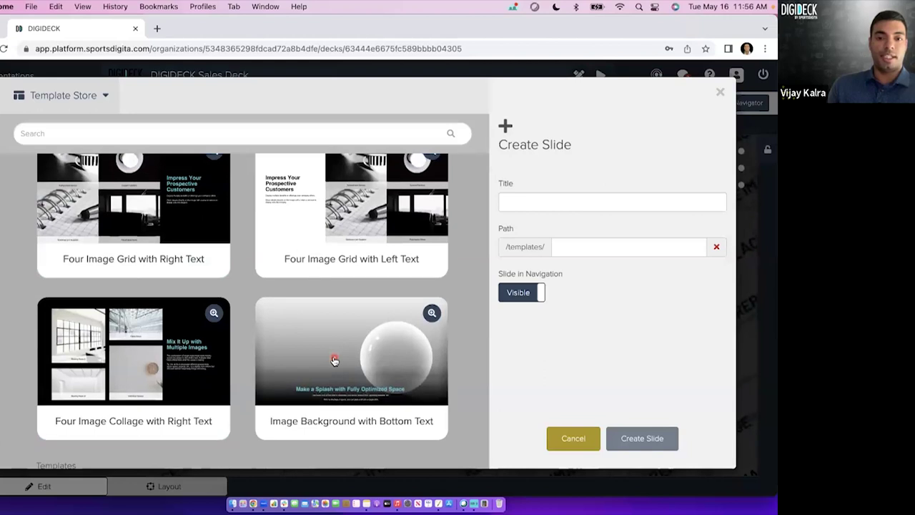
scroll(334, 360, "down", 1)
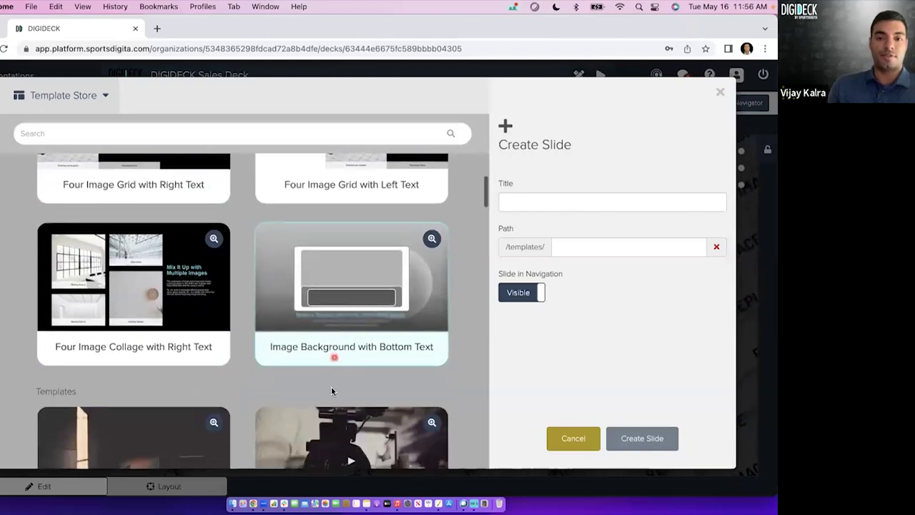
scroll(351, 393, "down", 1)
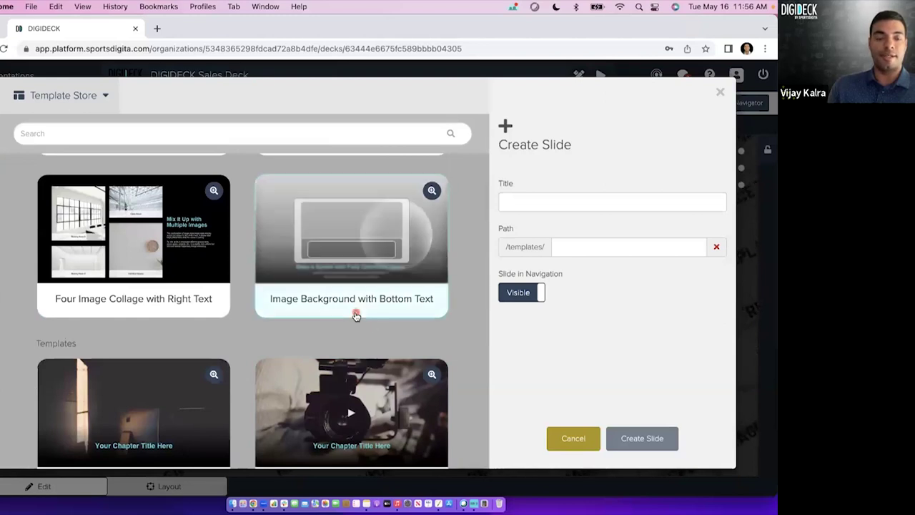
scroll(353, 310, "down", 2)
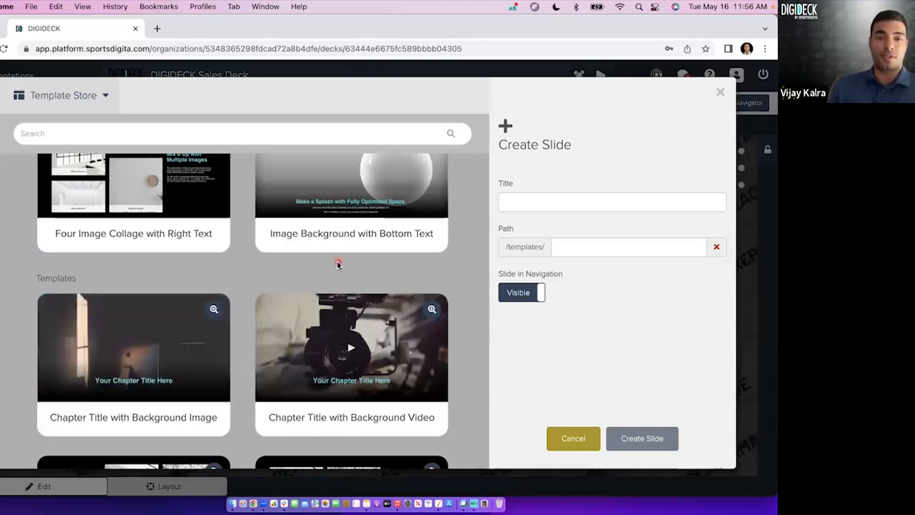
scroll(337, 261, "down", 2)
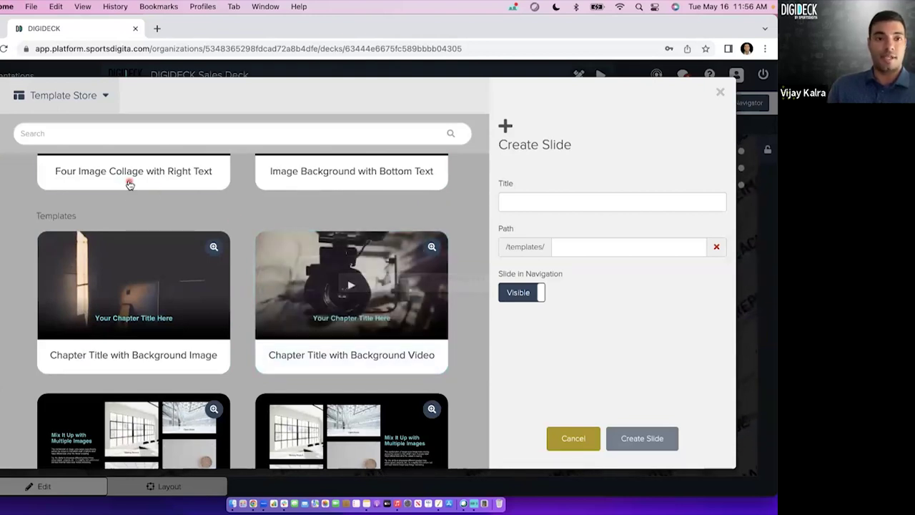
scroll(144, 261, "down", 2)
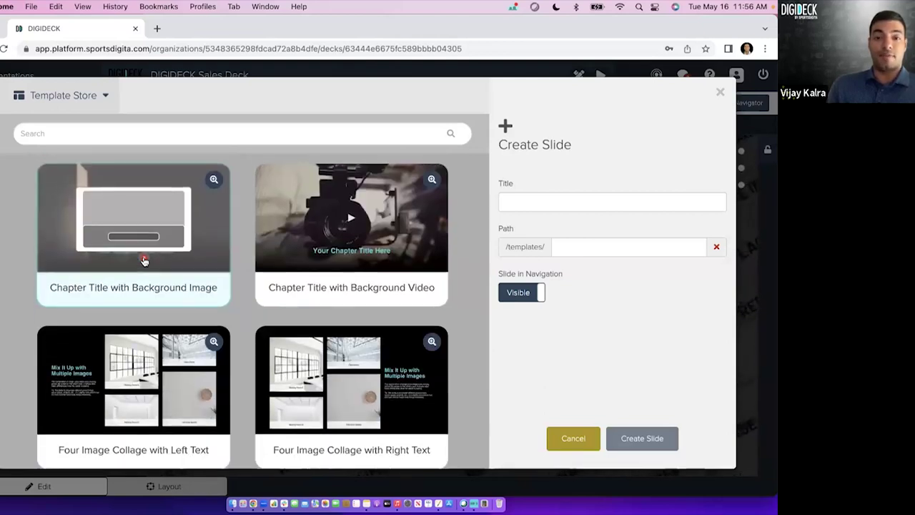
scroll(144, 261, "up", 5)
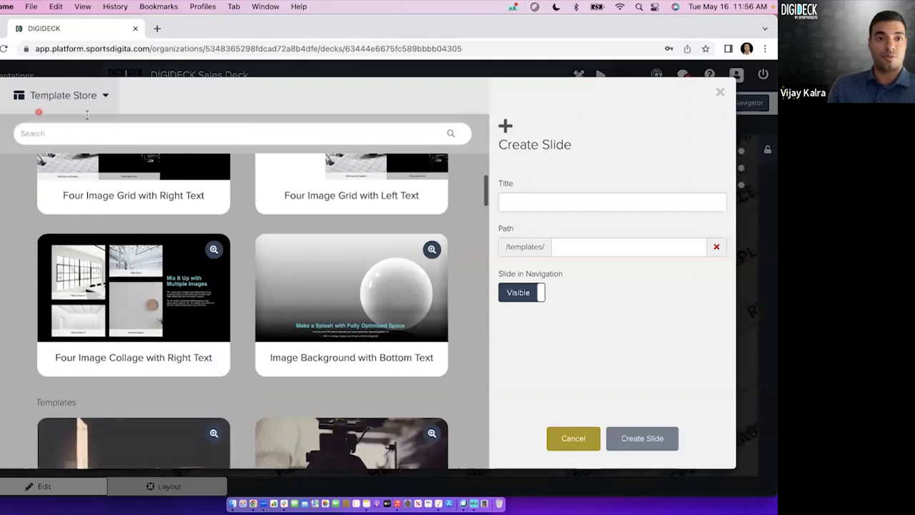
Toggle between Template Library and Template Store, end on the Library, then cancel the new slide.
left_click(83, 95)
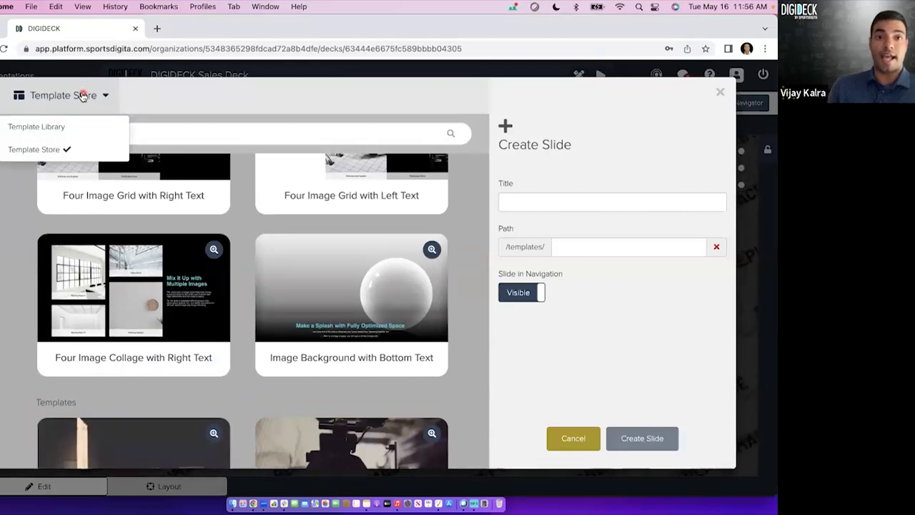
left_click(76, 127)
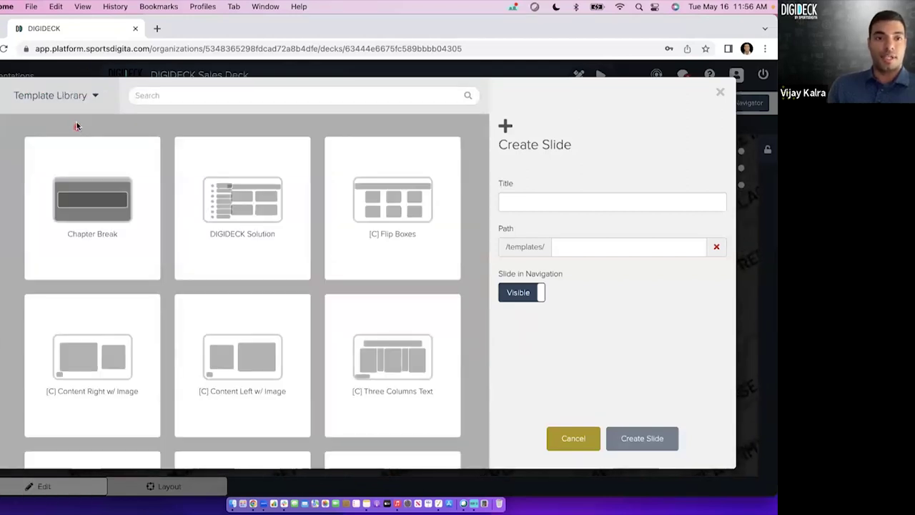
left_click(76, 95)
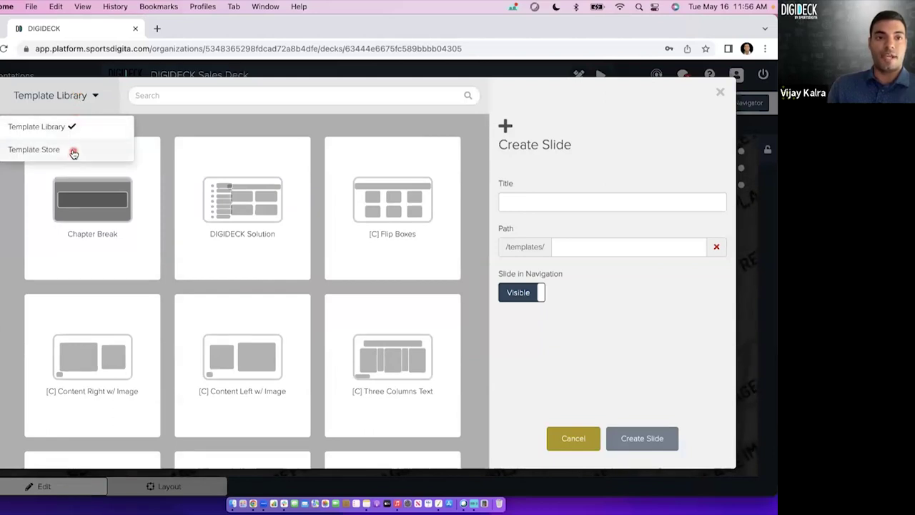
left_click(74, 153)
scroll(149, 221, "down", 1)
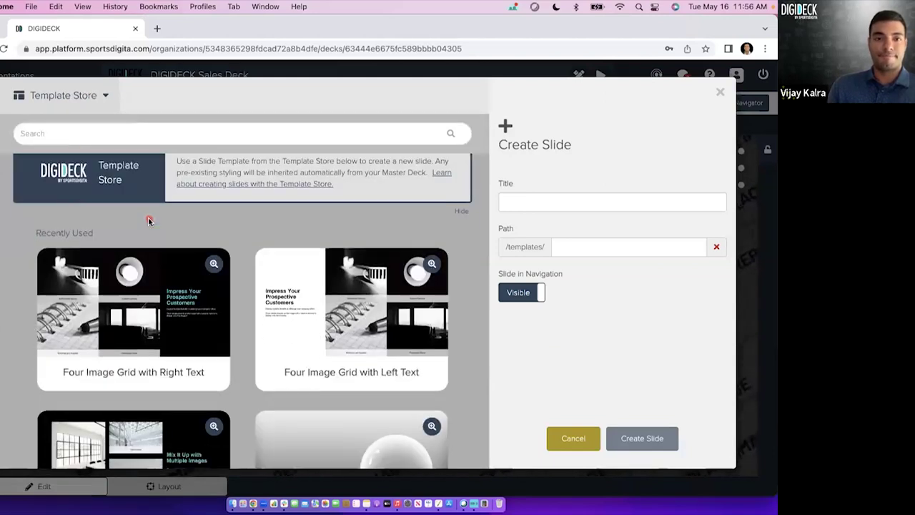
left_click(79, 101)
left_click(69, 128)
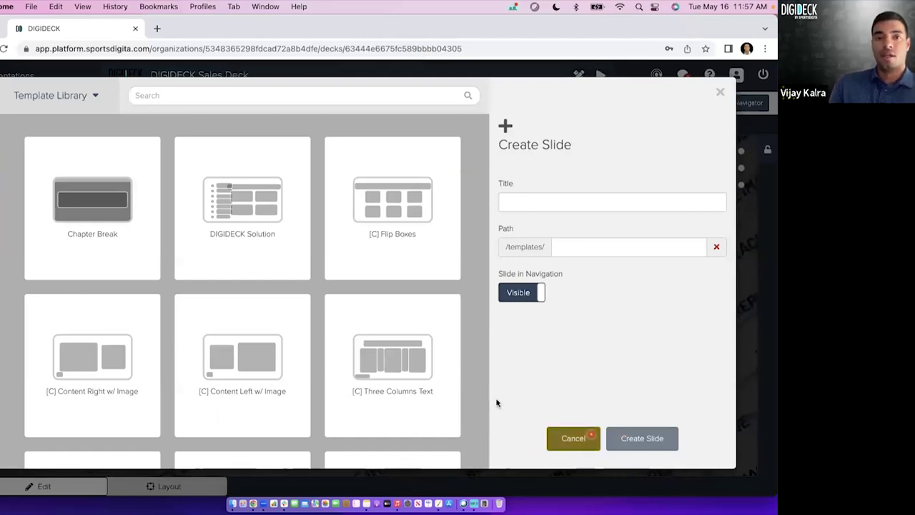
left_click(551, 439)
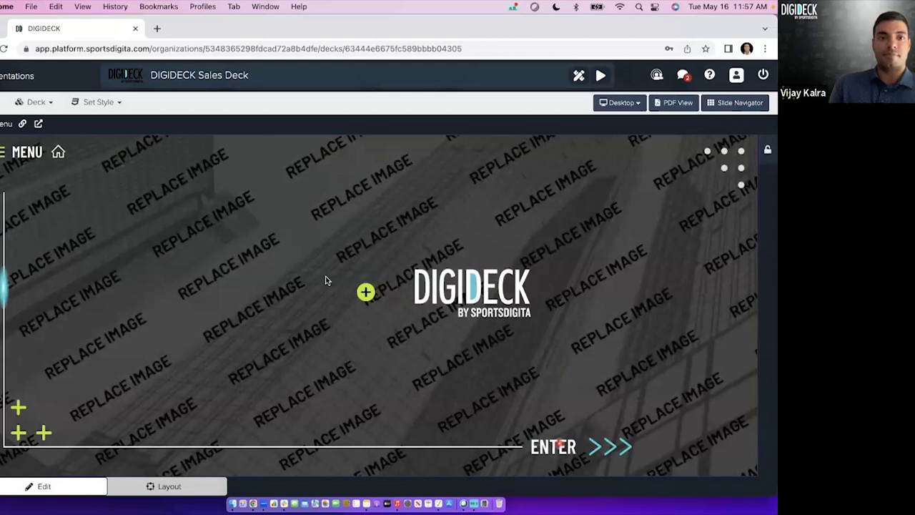
Go to OVERVIEW > Who We Are via MENU and open that slide's options dropdown.
left_click(32, 156)
left_click(43, 200)
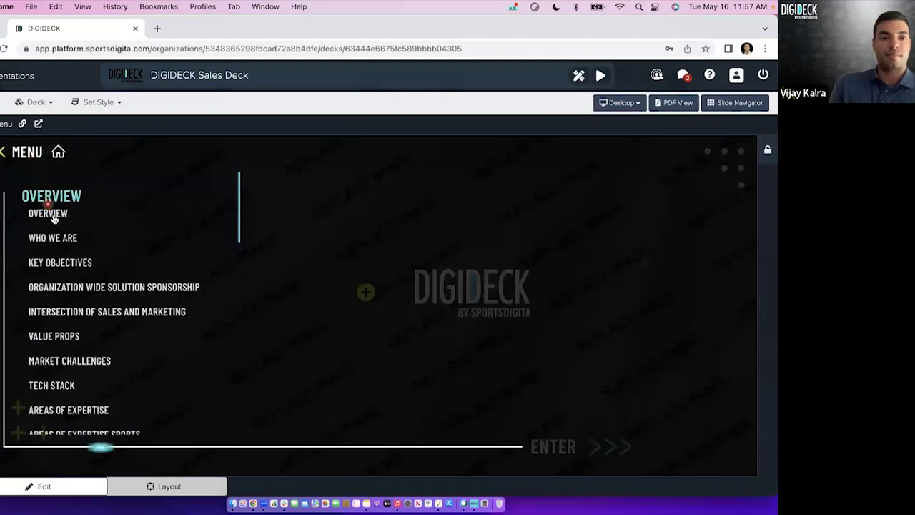
left_click(55, 236)
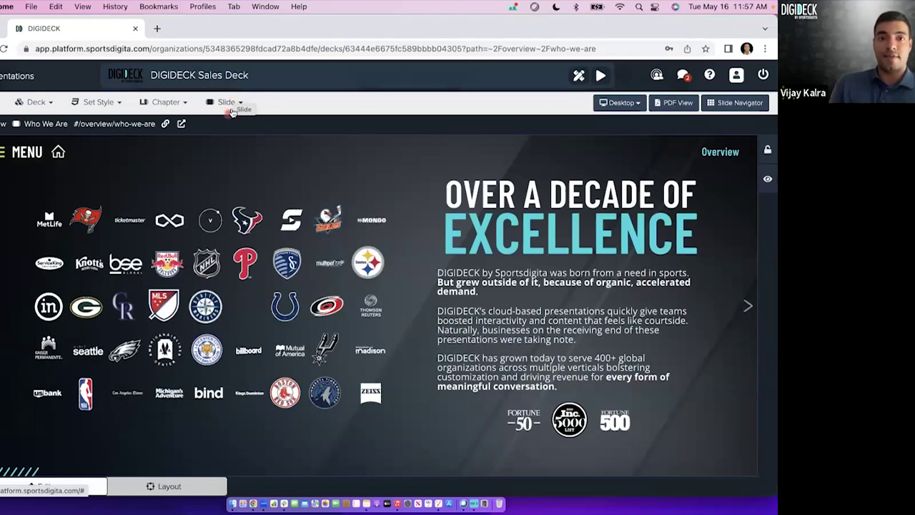
left_click(227, 103)
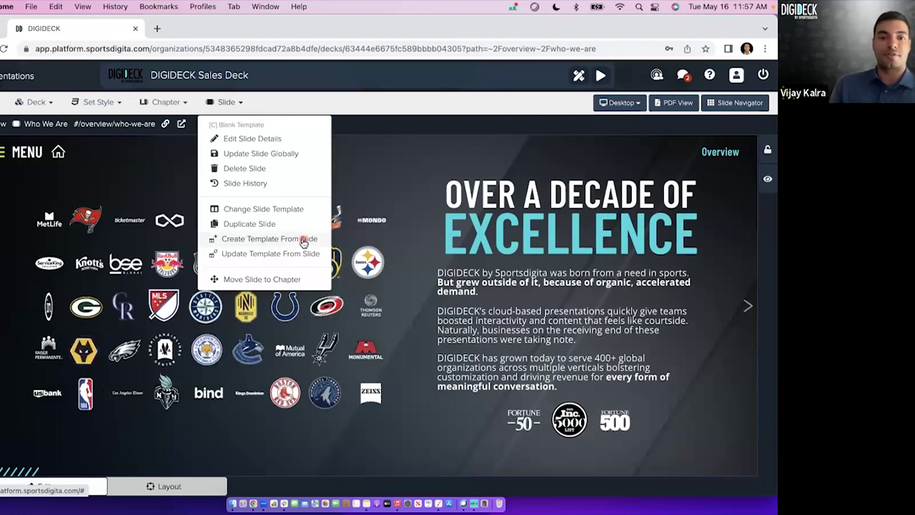
Save the current slide as a template named 'Left Text, Right Image Template' and return to the cover slide.
left_click(304, 241)
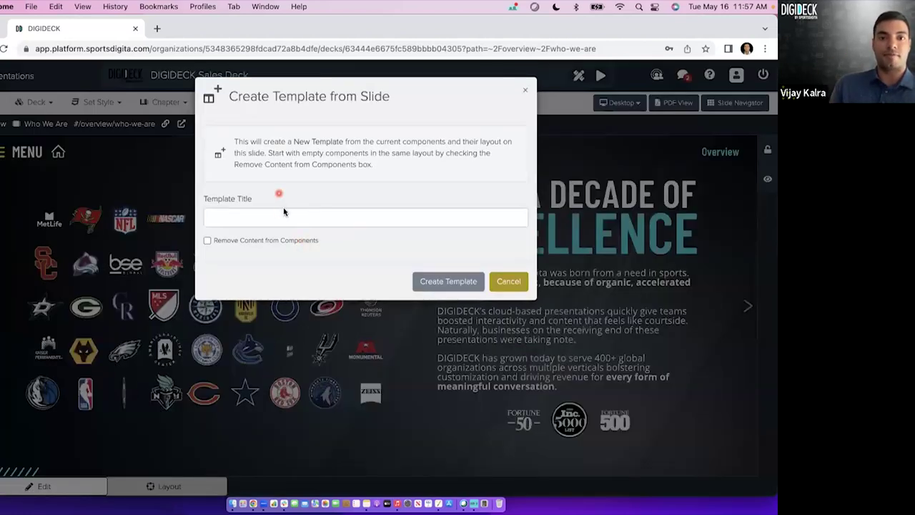
left_click(279, 212)
type("Le")
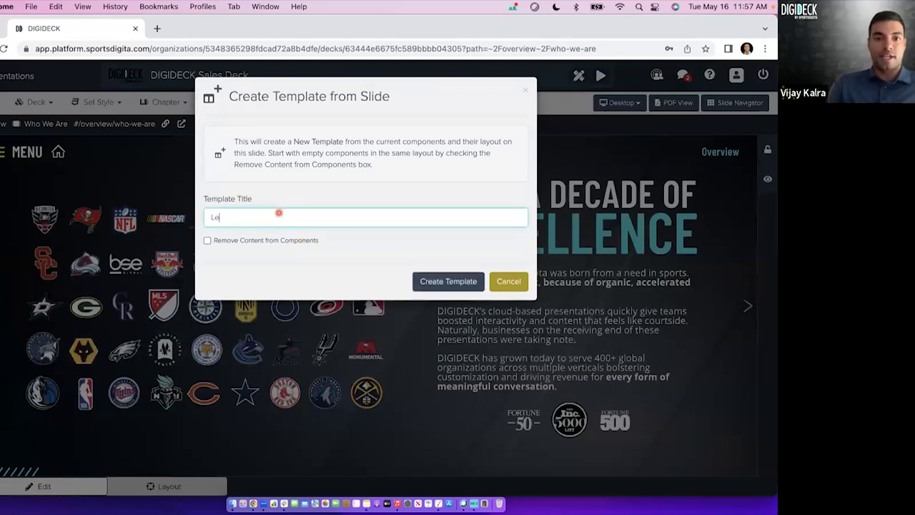
type("ft Text, Right Imag")
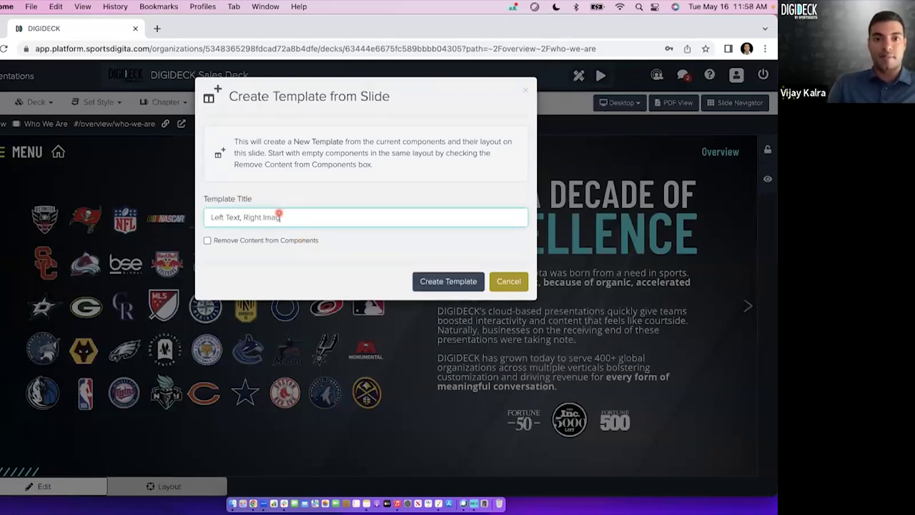
type("e Template")
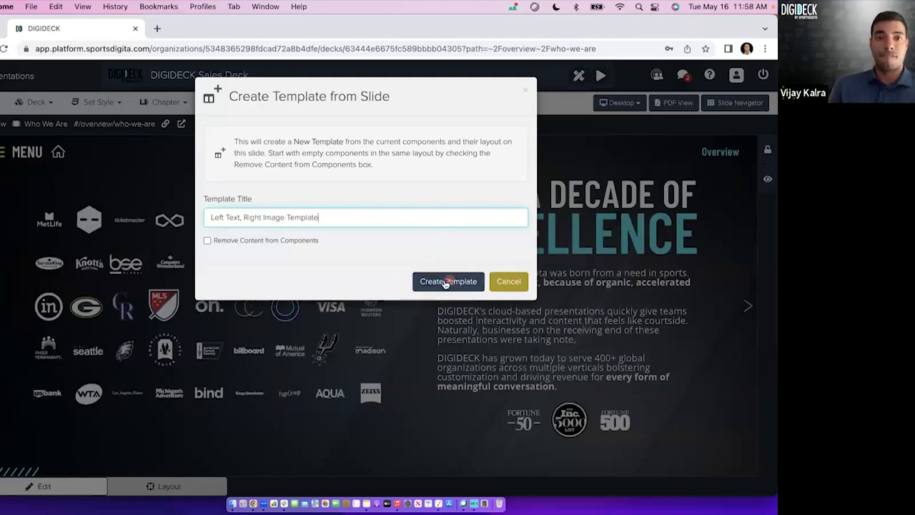
left_click(510, 284)
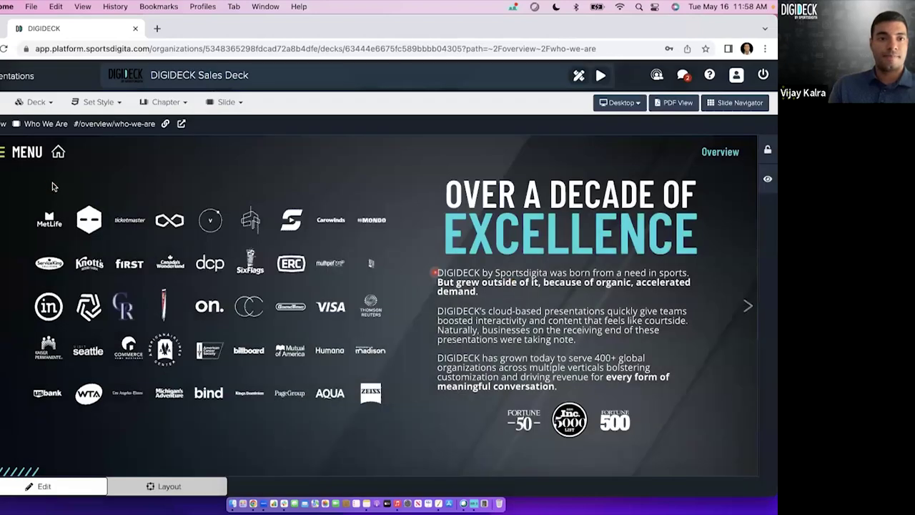
left_click(58, 154)
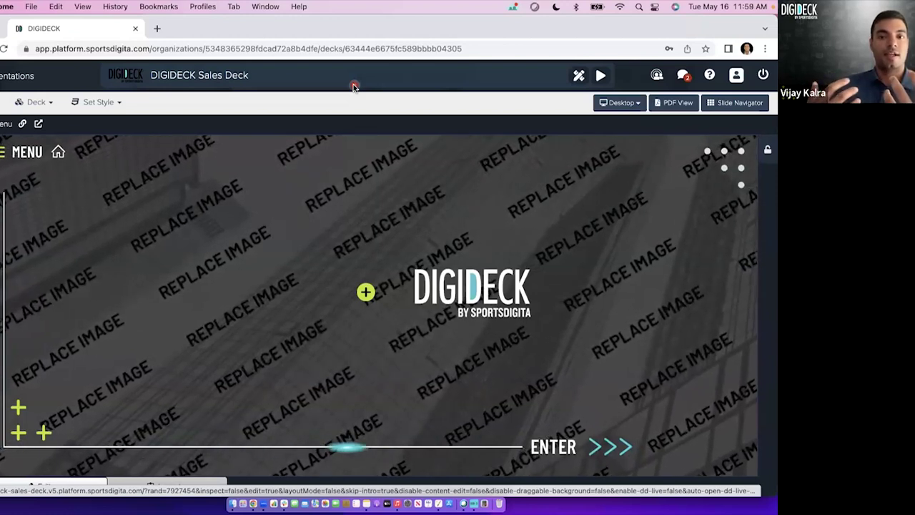
Go to the Who We Are slide and try a template with Remove Content ticked, then cancel.
left_click(2, 156)
left_click(32, 194)
left_click(46, 239)
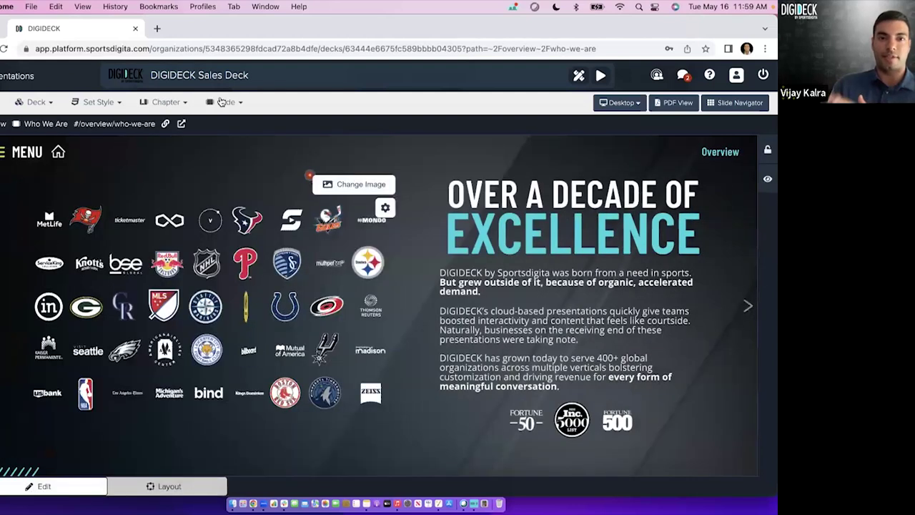
left_click(225, 101)
left_click(269, 238)
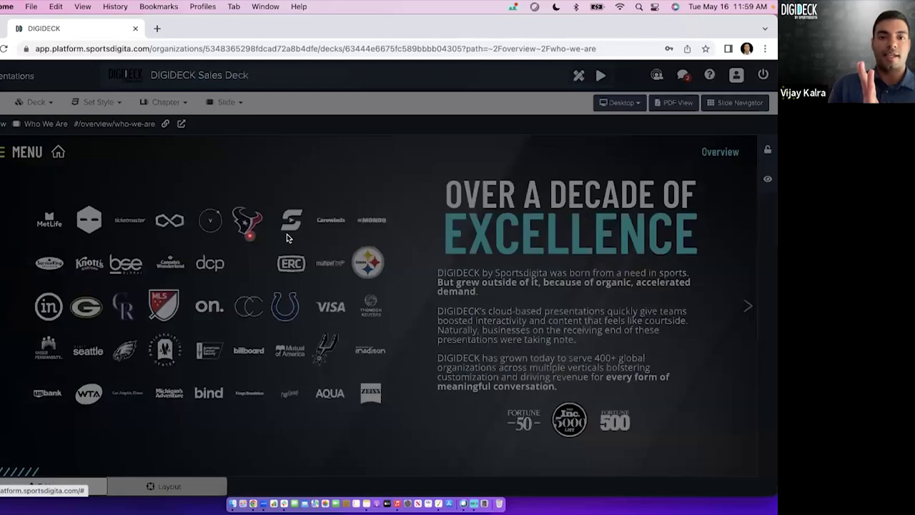
left_click(270, 242)
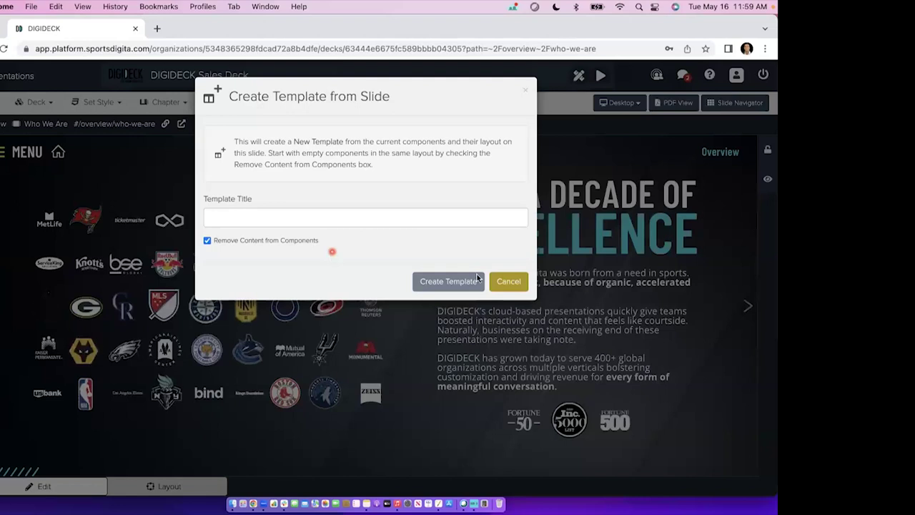
left_click(525, 285)
Preview the Blank Template and Left Content with Background Image layouts for a new slide, then cancel.
left_click(33, 154)
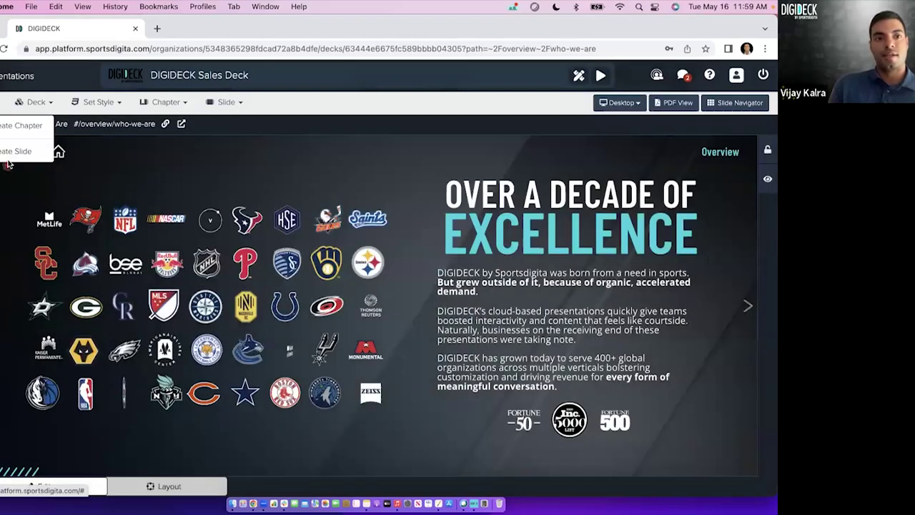
left_click(53, 174)
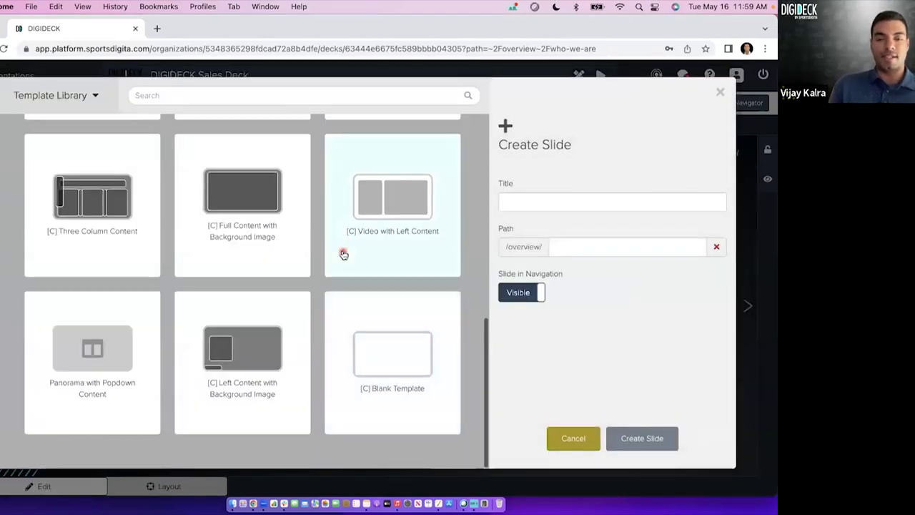
left_click(379, 371)
left_click(278, 363)
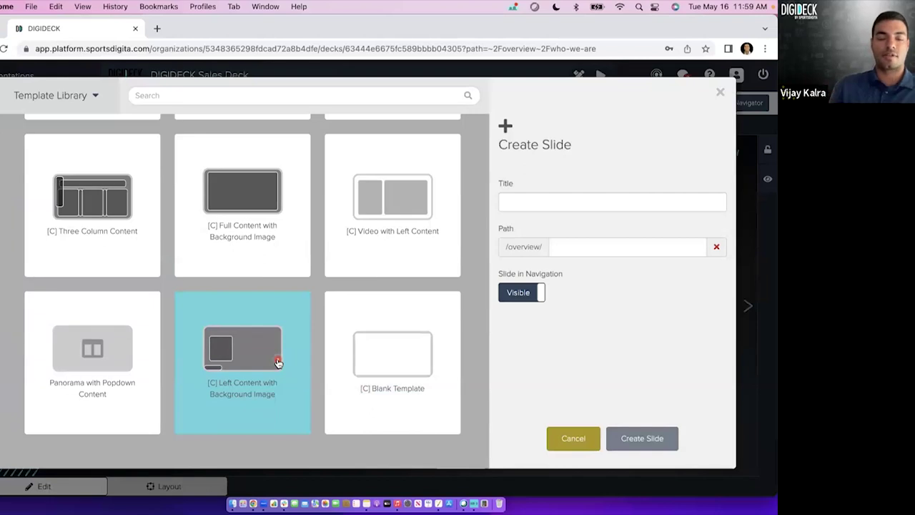
left_click(572, 440)
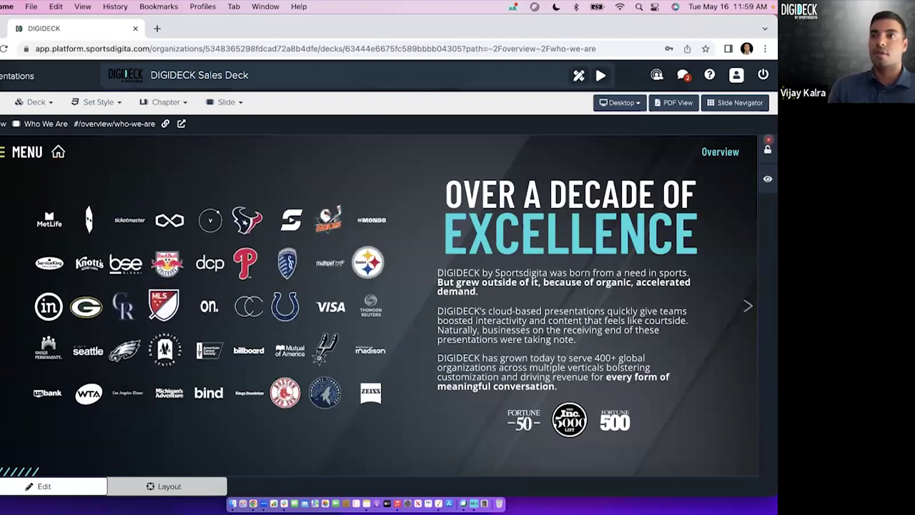
Navigate through the What Is DIGIDECK? chapter to The DIGIDECK Solution slide and open its slide options.
left_click(58, 152)
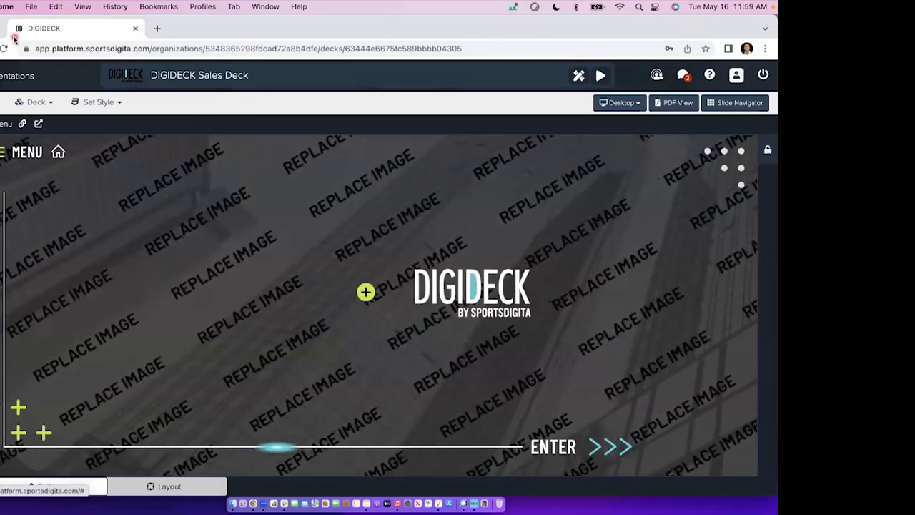
left_click(39, 156)
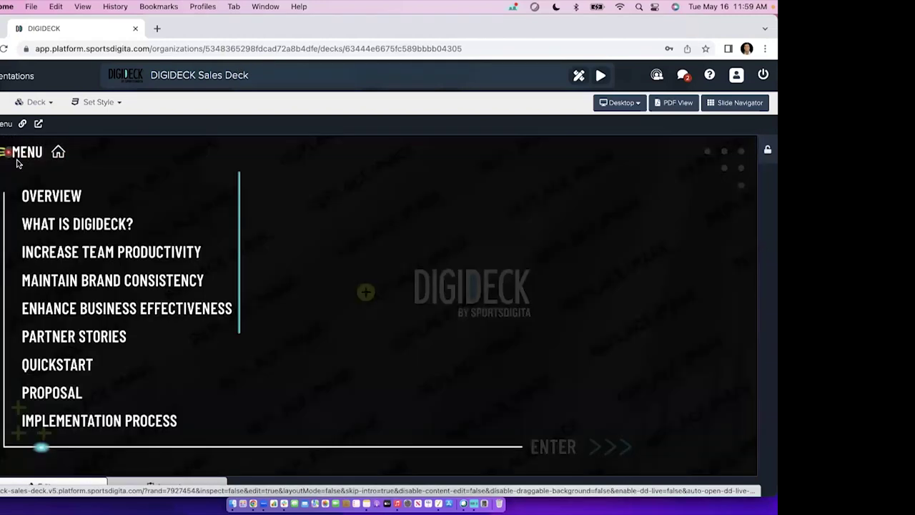
left_click(44, 227)
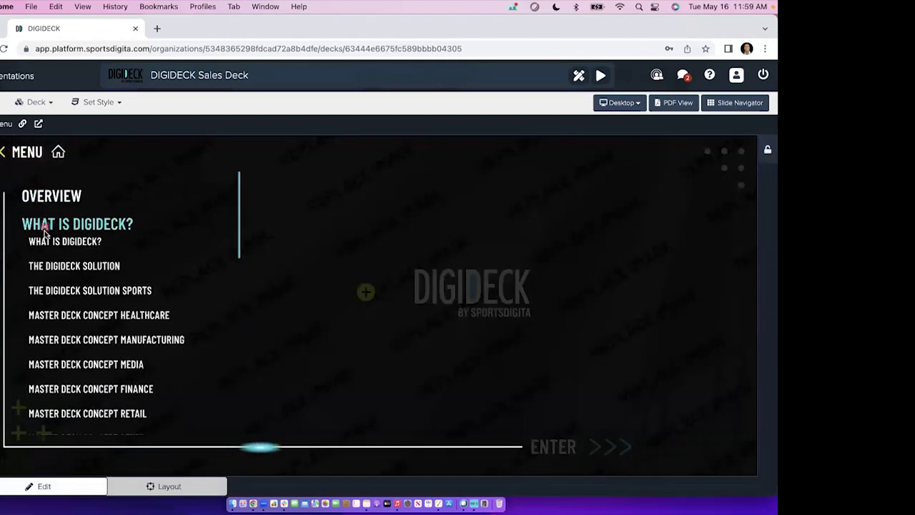
left_click(81, 255)
left_click(225, 102)
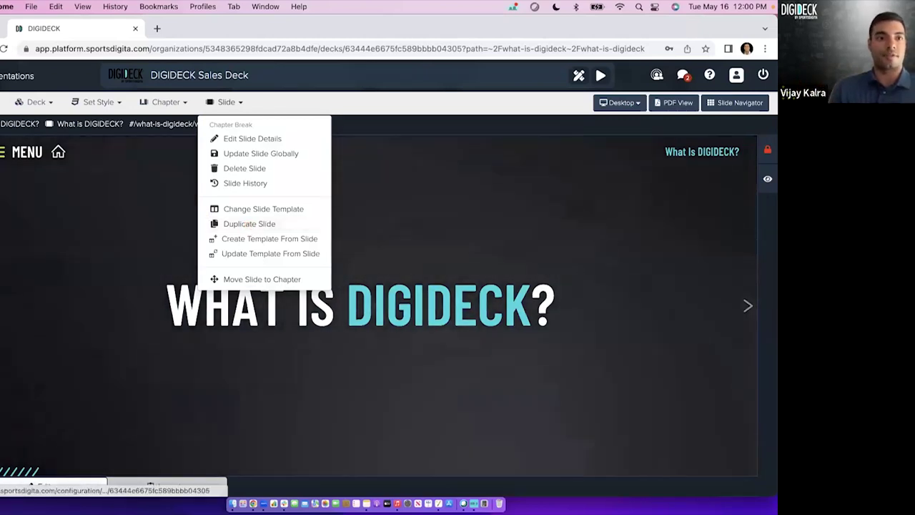
left_click(3, 102)
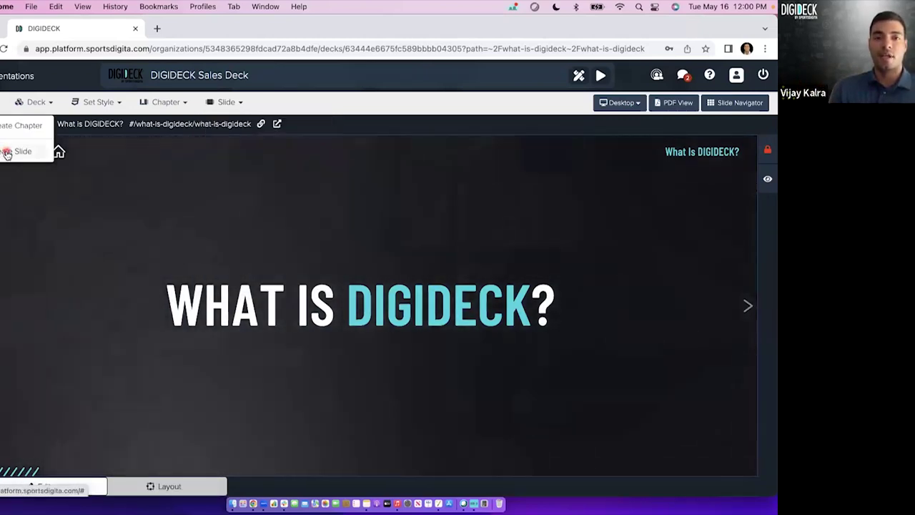
left_click(746, 307)
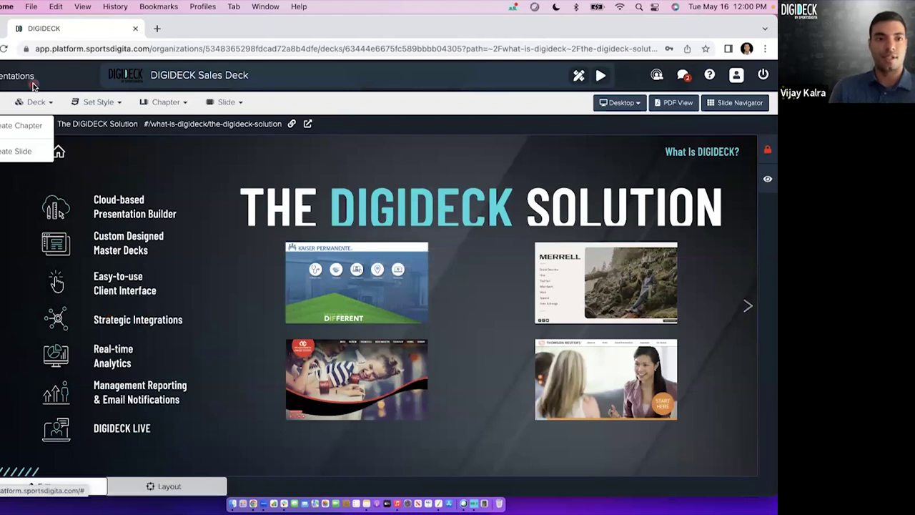
left_click(226, 102)
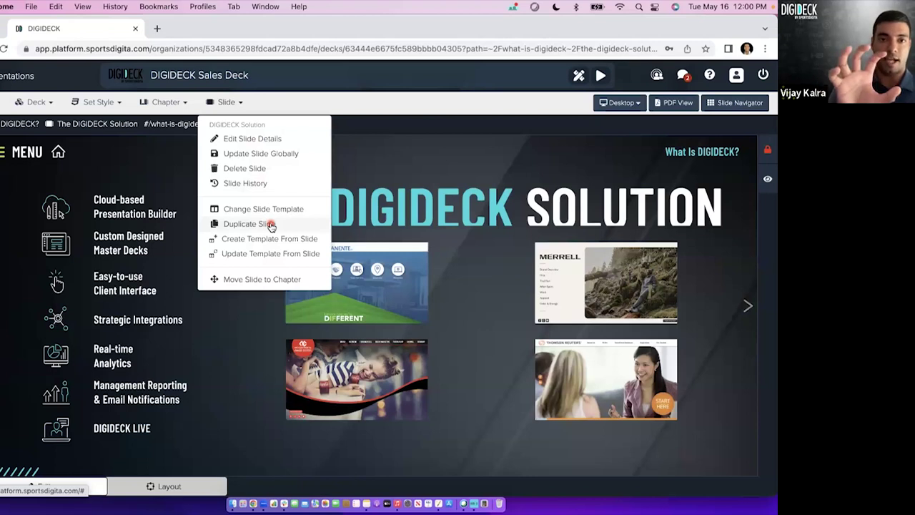
left_click(270, 224)
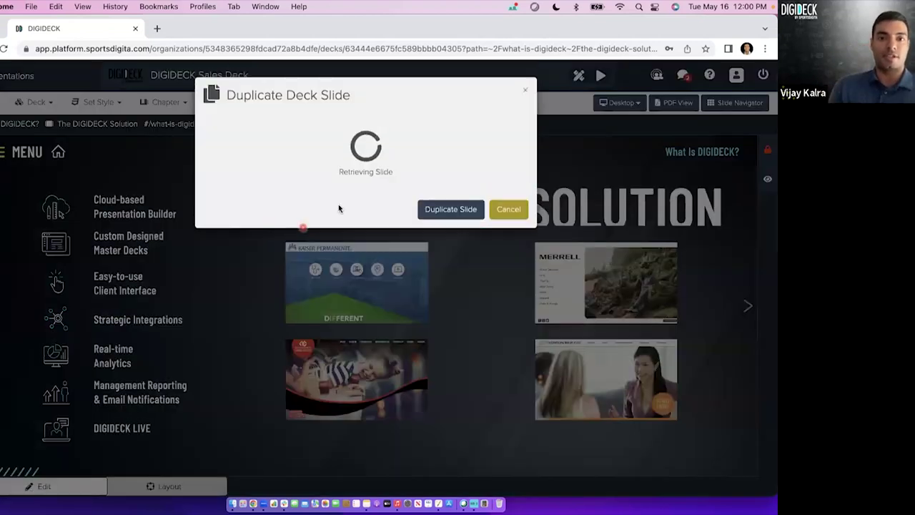
type("- WIP")
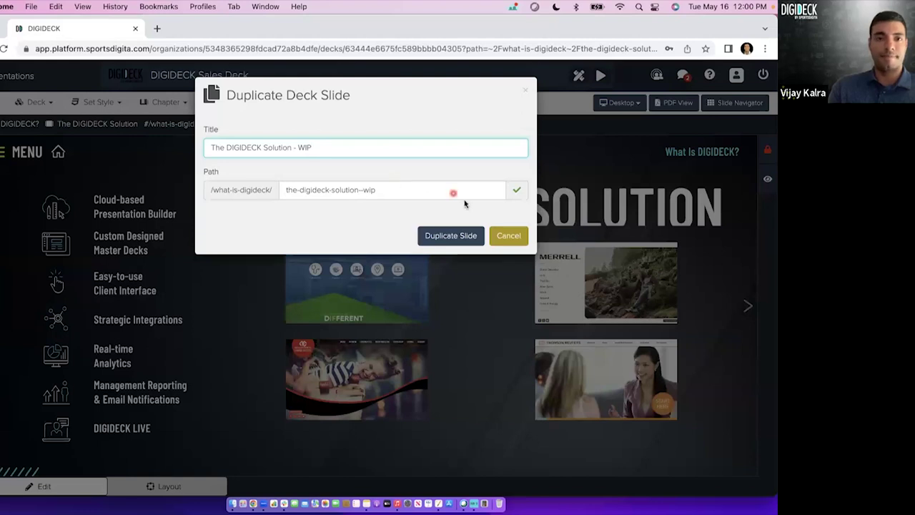
left_click(508, 235)
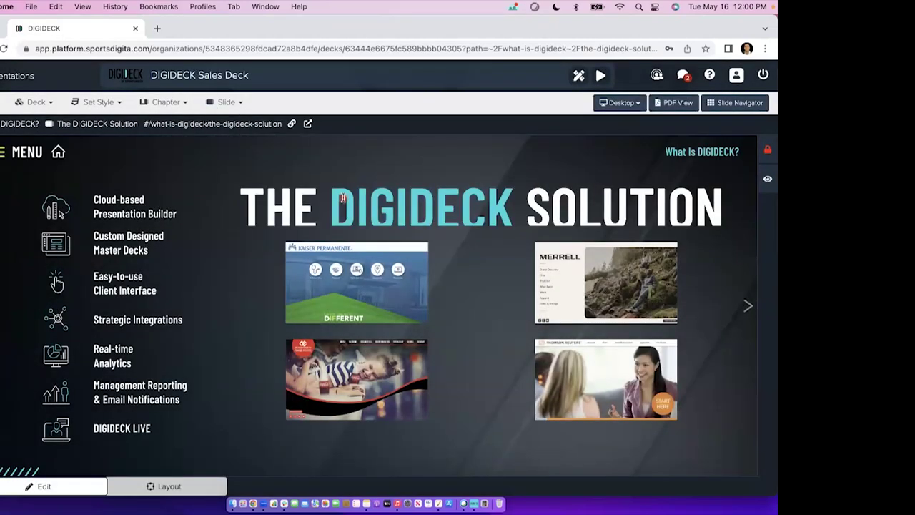
Start a new slide and place it in the Templates chapter.
left_click(59, 155)
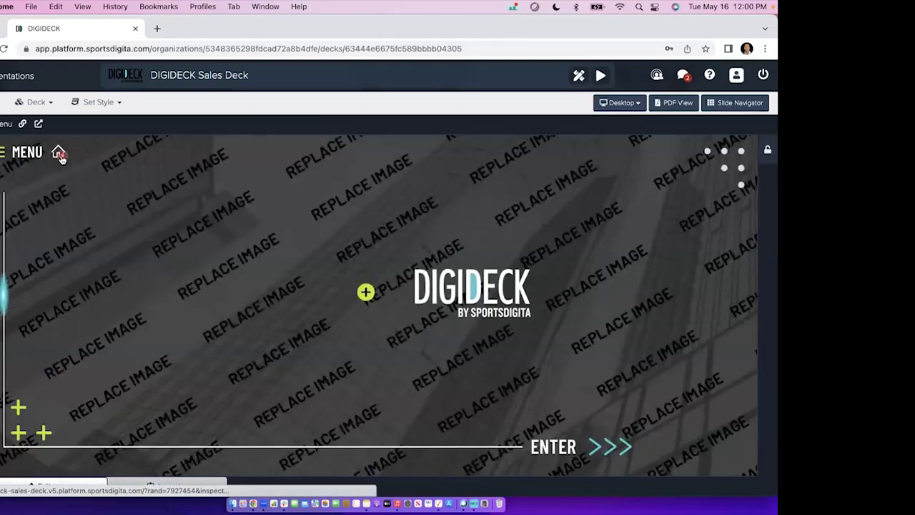
left_click(1, 102)
left_click(22, 153)
scroll(329, 345, "down", 2)
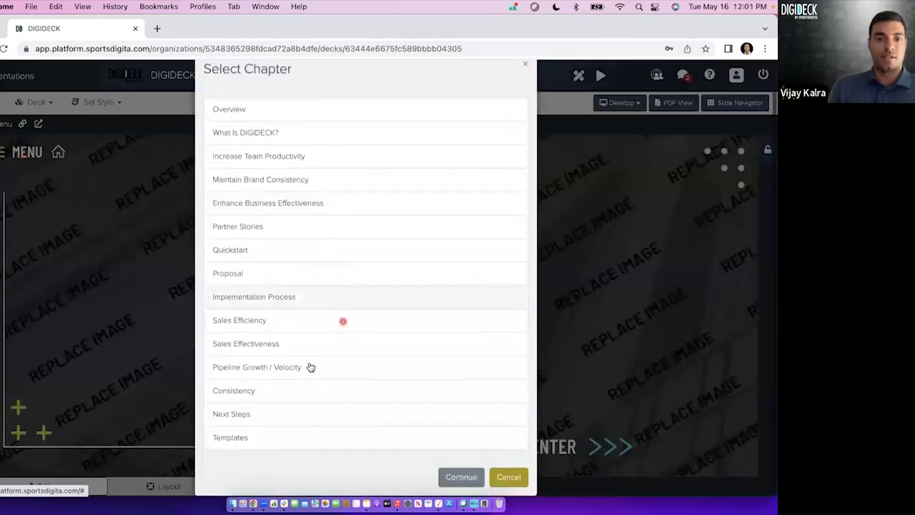
left_click(272, 426)
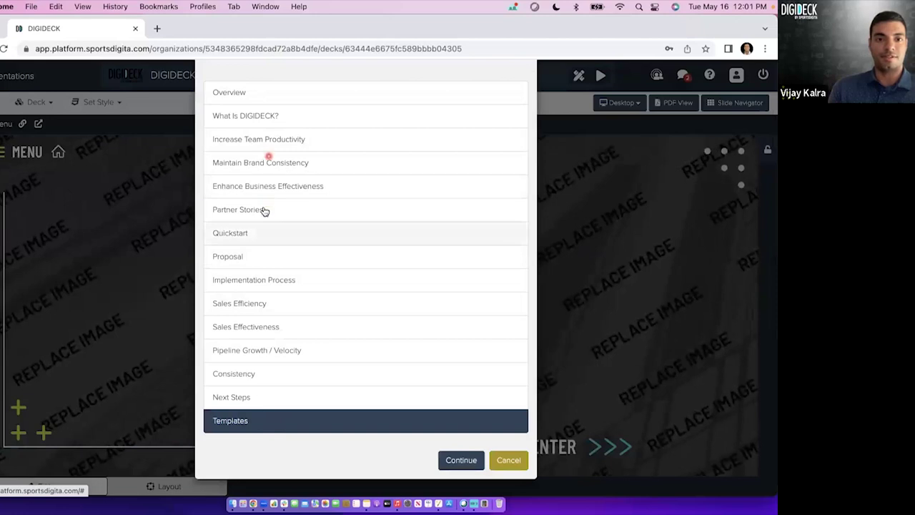
left_click(473, 460)
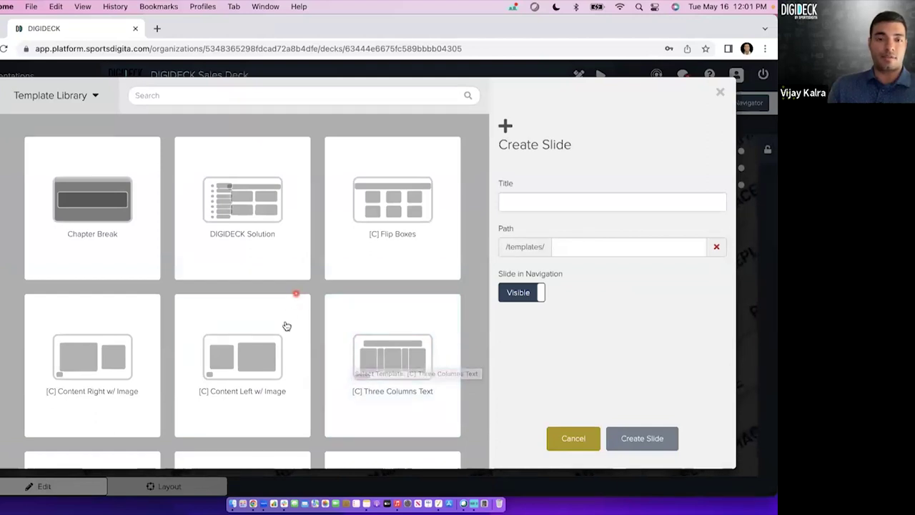
Create the slide 'Training Slide' from the Left Content with Background Image template.
scroll(285, 326, "down", 3)
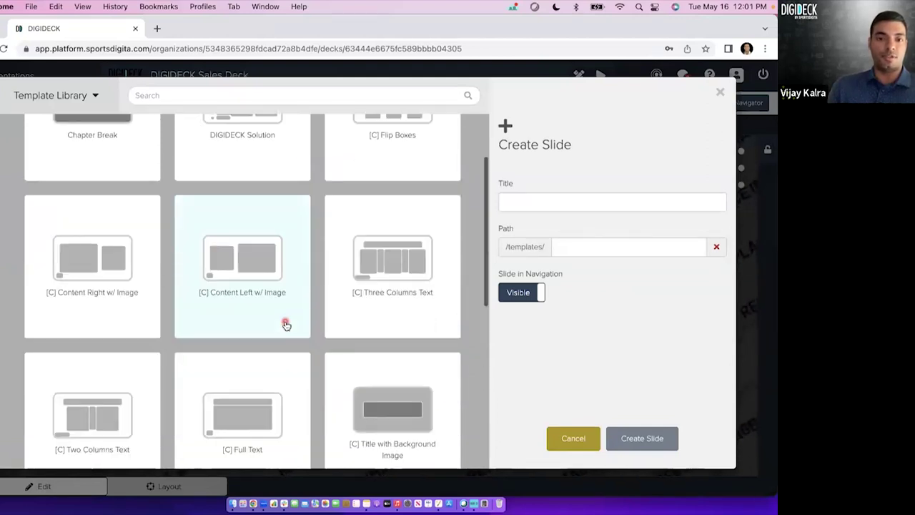
scroll(286, 325, "down", 3)
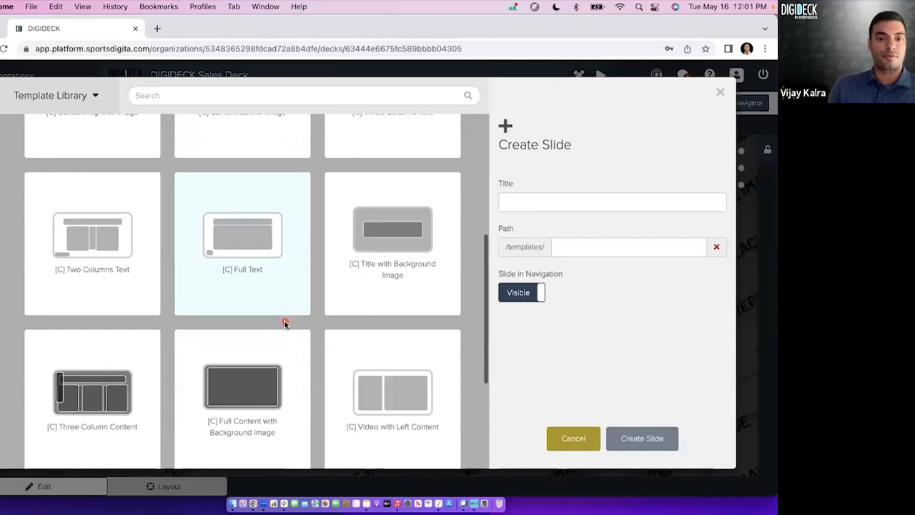
scroll(286, 325, "down", 2)
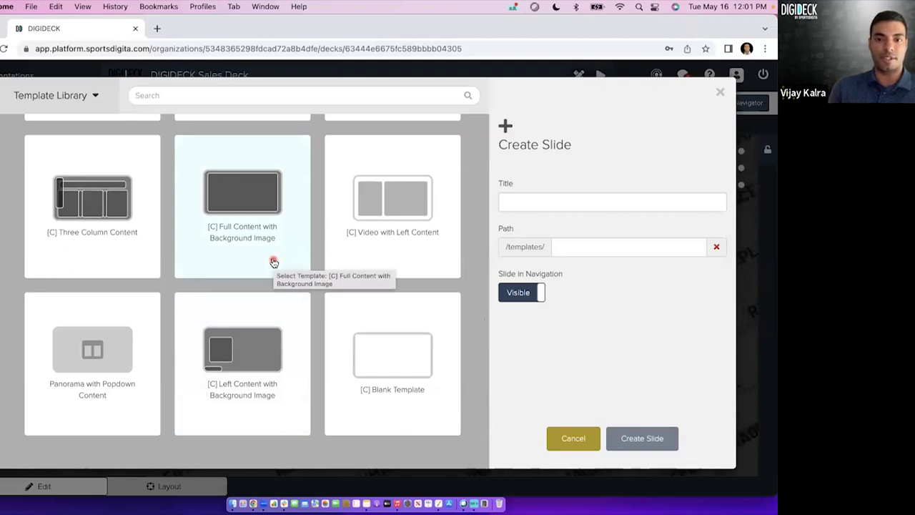
left_click(266, 350)
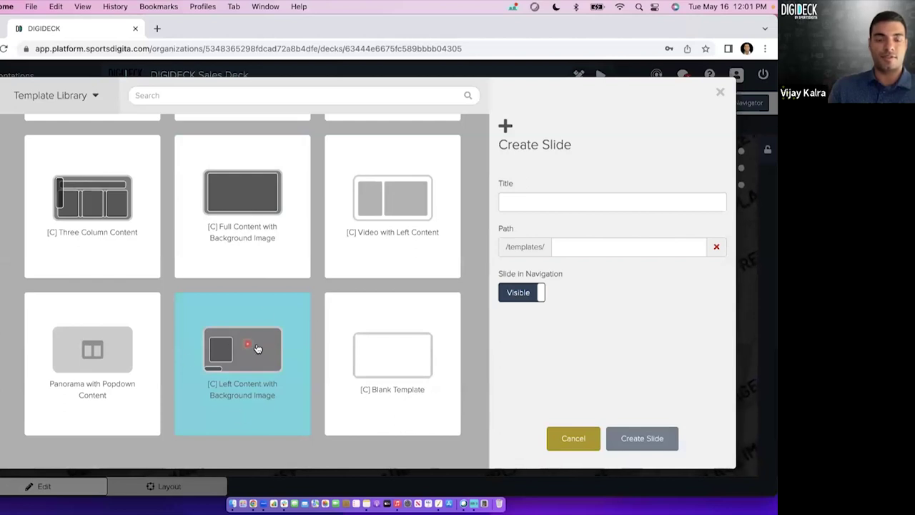
left_click(570, 200)
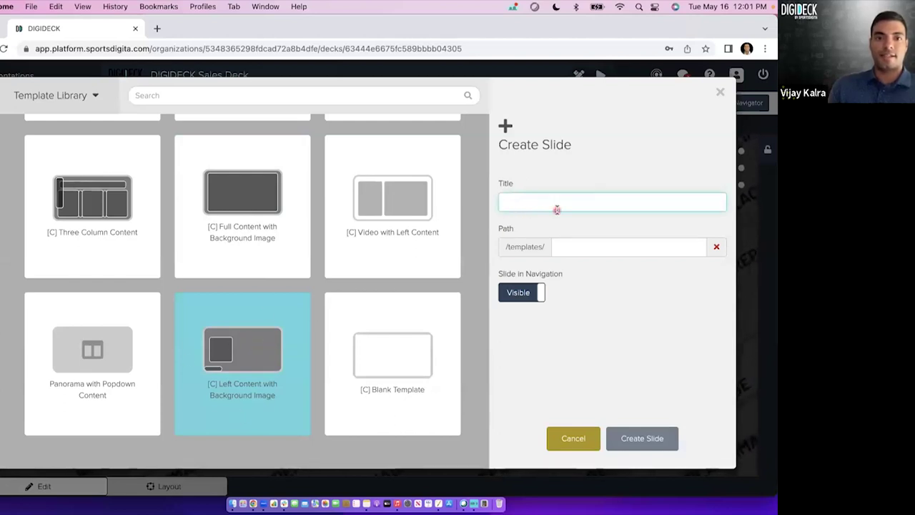
type("Training Slide")
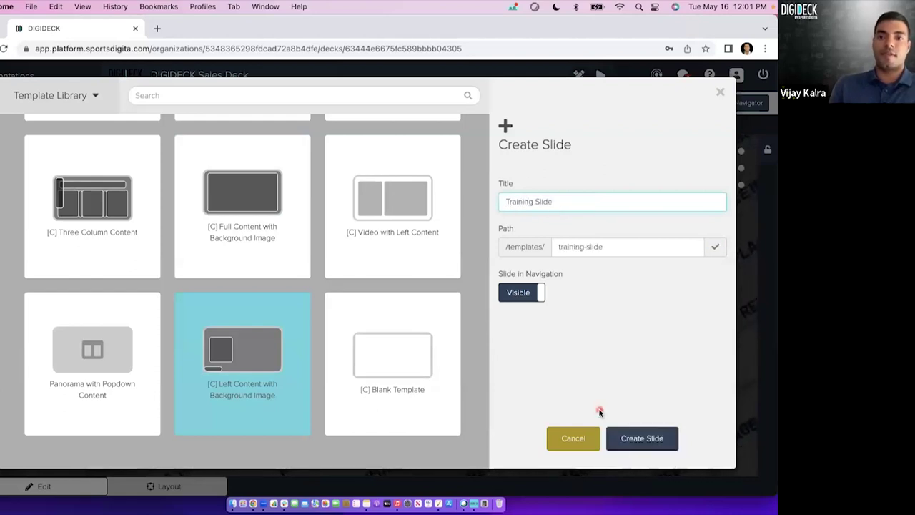
left_click(631, 437)
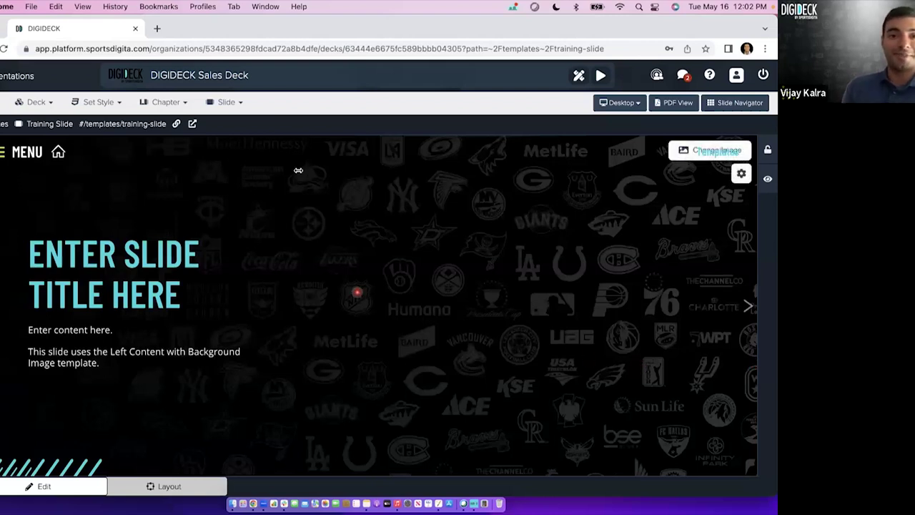
Open the Slide actions dropdown for the newly loaded Training Slide.
left_click(239, 104)
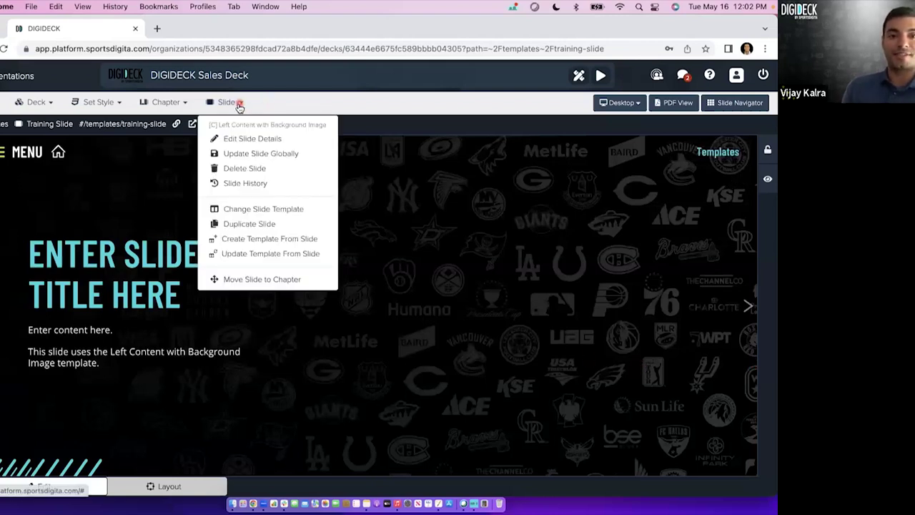
left_click(177, 106)
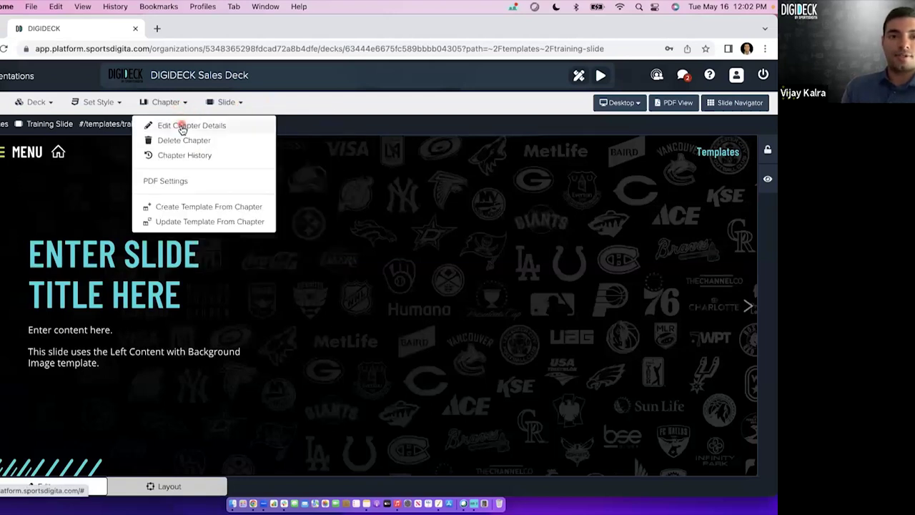
left_click(183, 127)
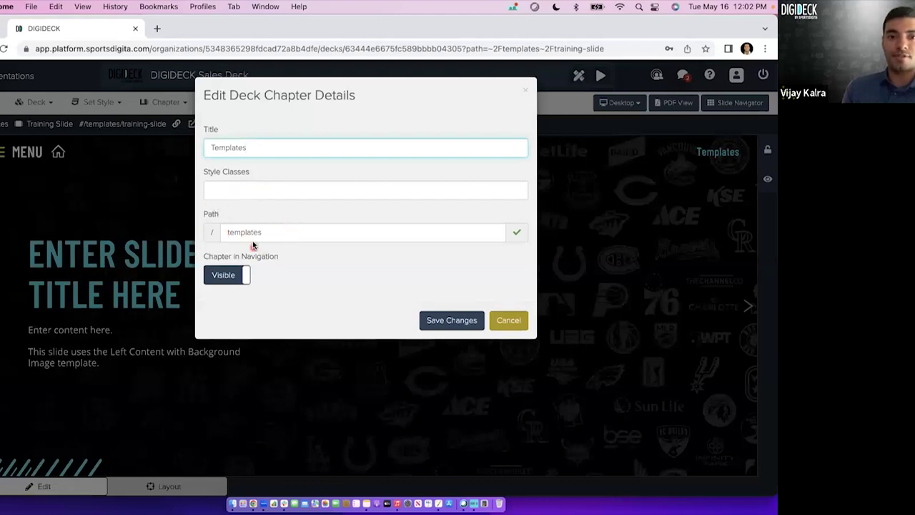
left_click(508, 321)
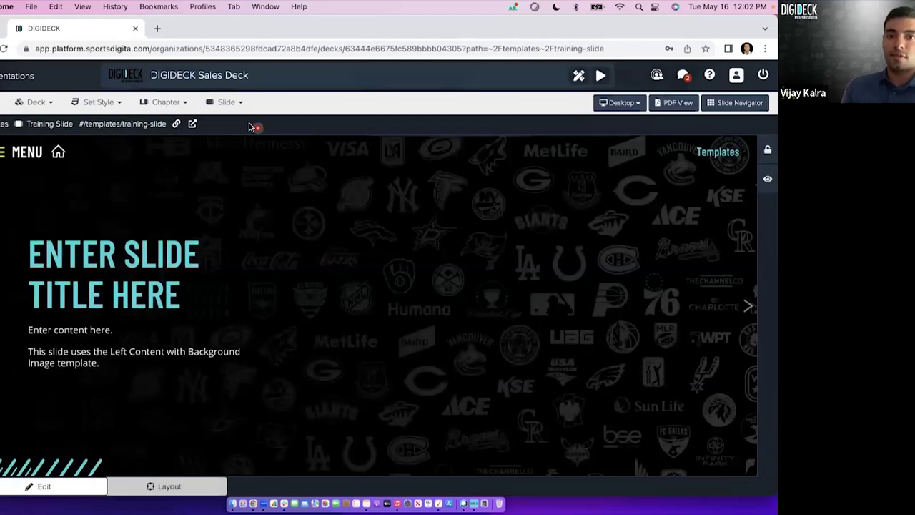
left_click(233, 110)
left_click(238, 138)
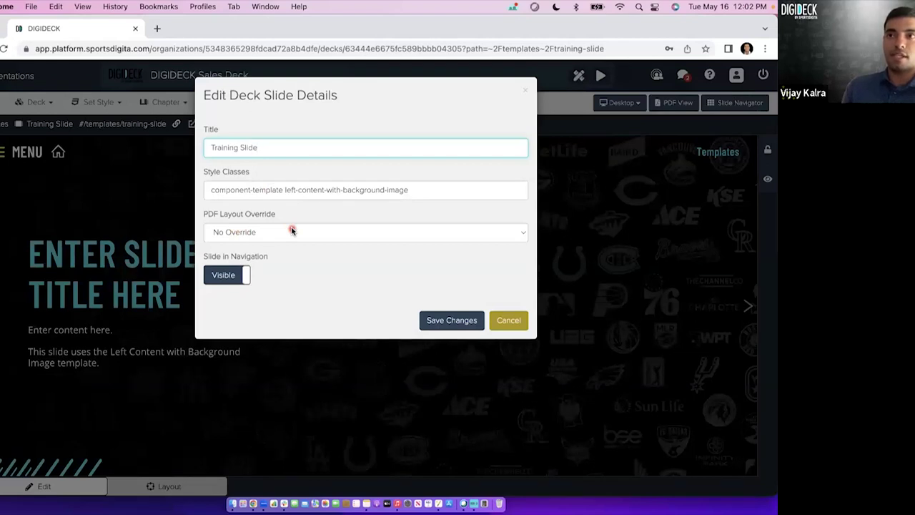
left_click(510, 322)
left_click(236, 102)
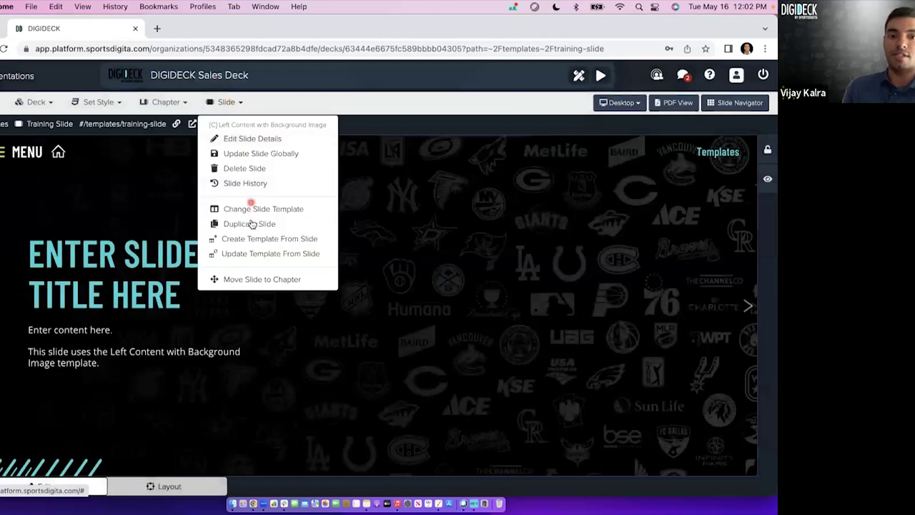
left_click(249, 223)
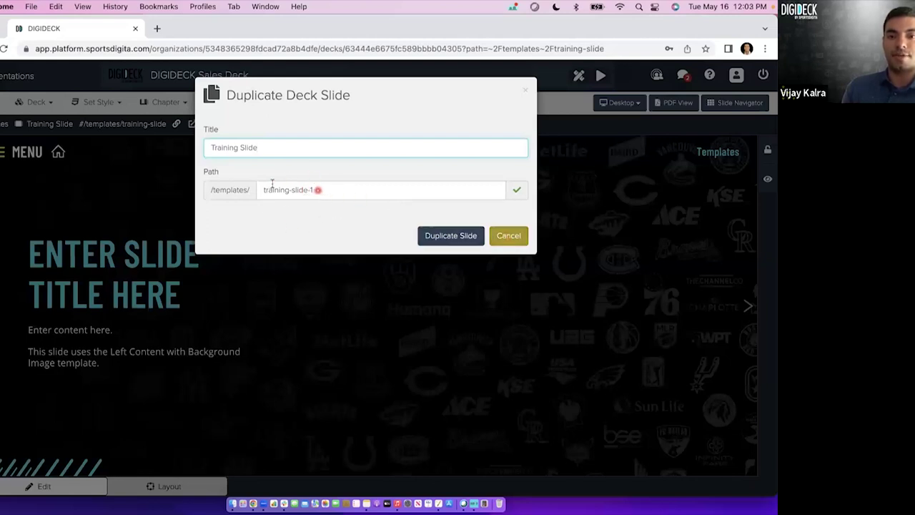
left_click(510, 236)
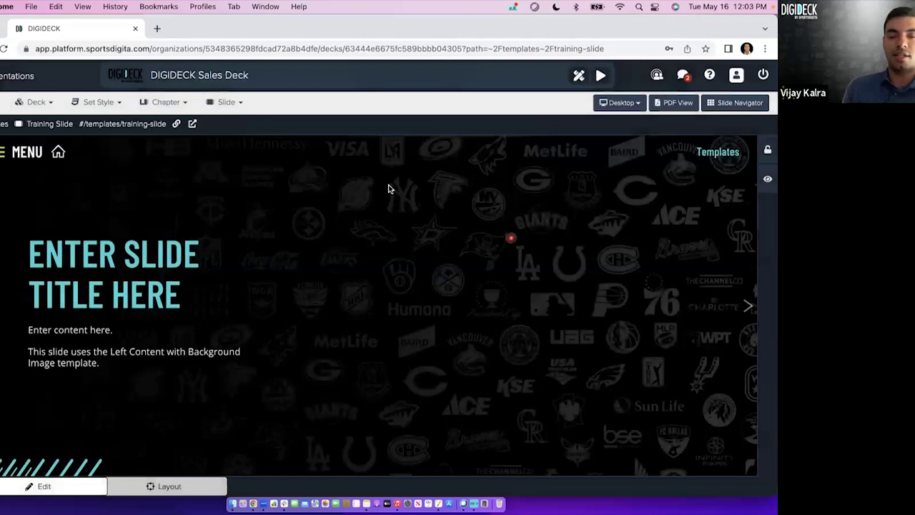
left_click(244, 107)
left_click(244, 140)
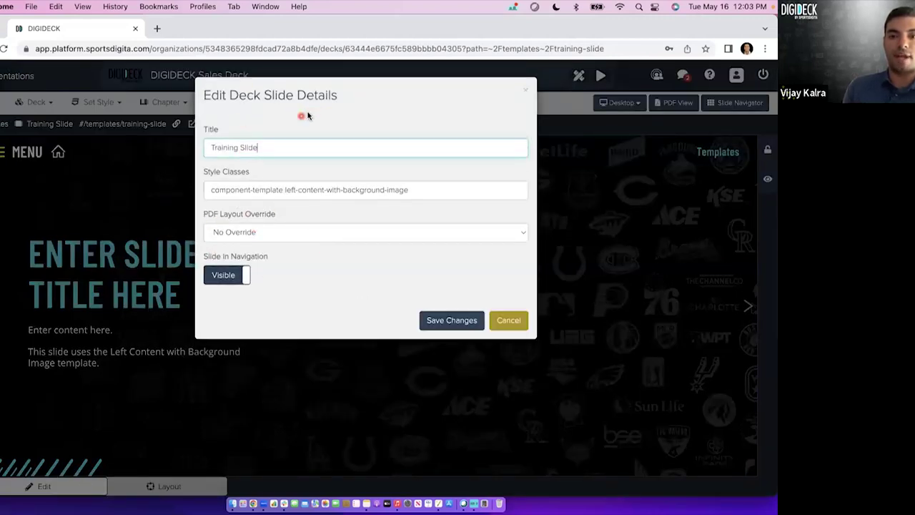
left_click(508, 322)
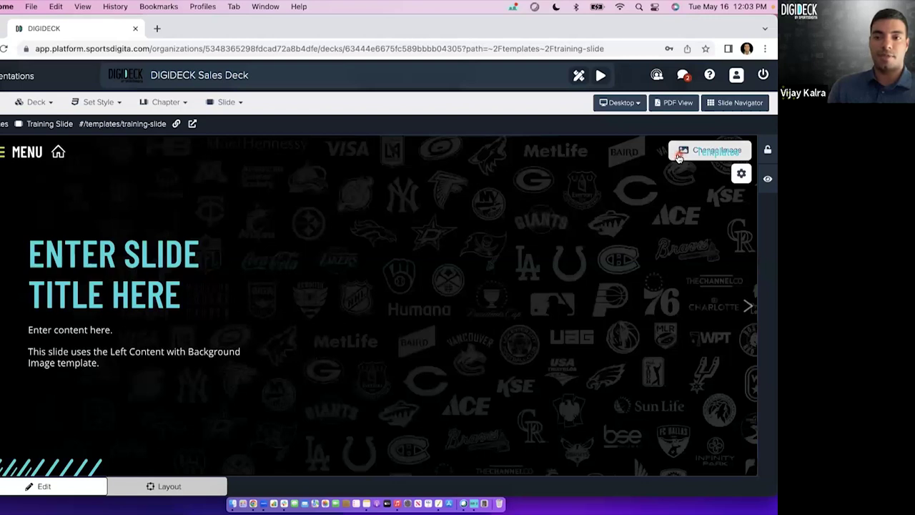
Replace the Training Slide background with the black-and-white stadium interior photo and save.
left_click(681, 156)
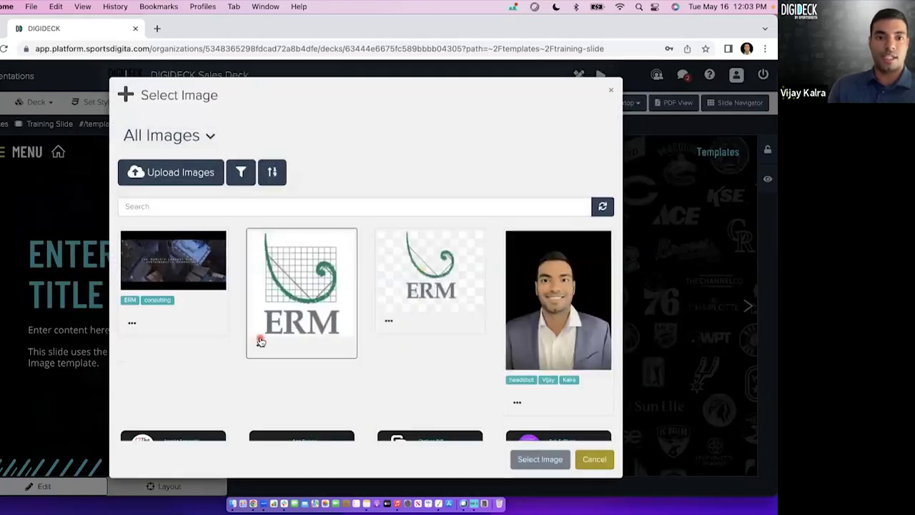
scroll(261, 342, "down", 2)
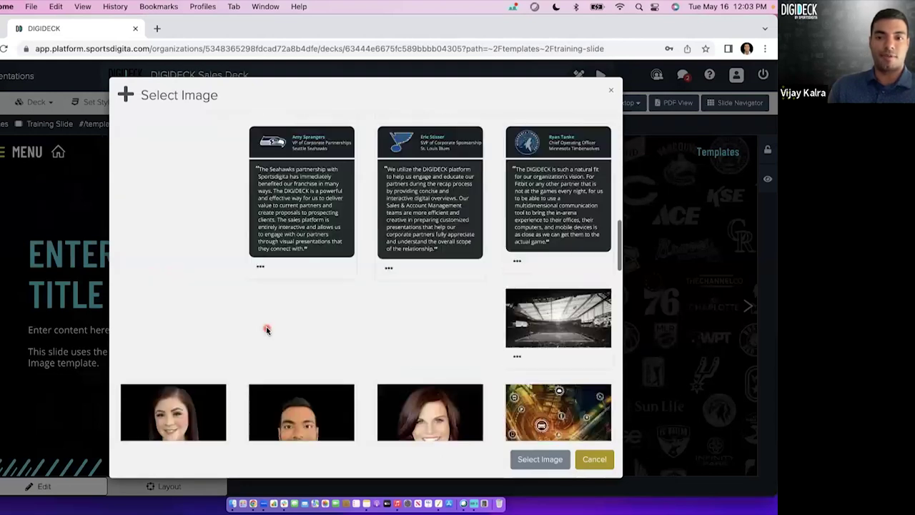
scroll(266, 328, "down", 1)
left_click(553, 289)
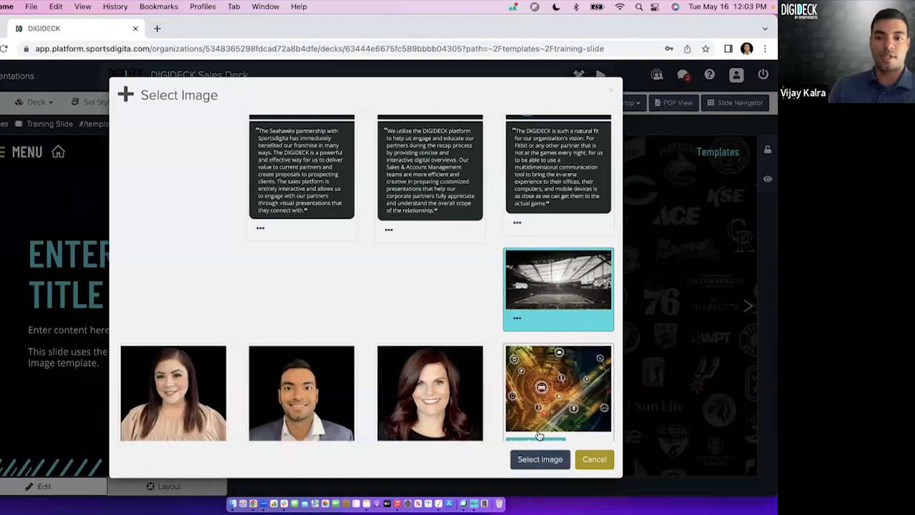
left_click(533, 459)
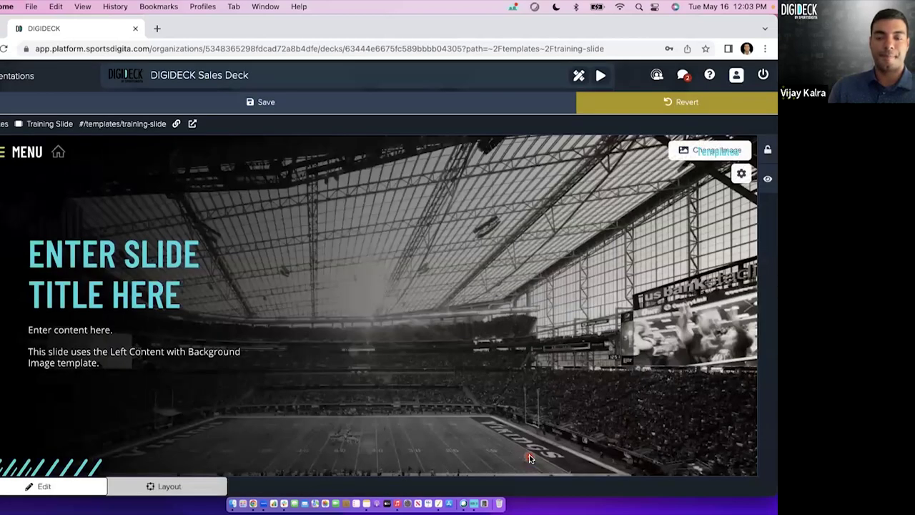
left_click(680, 153)
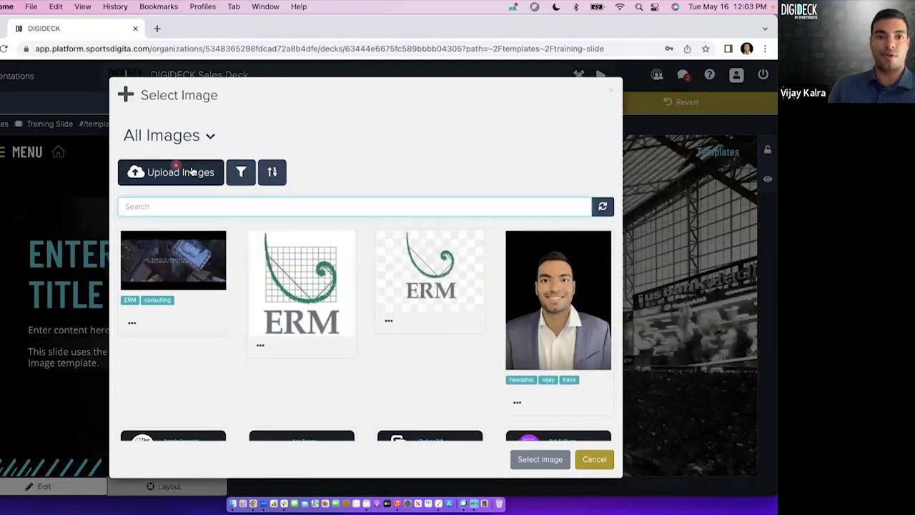
scroll(468, 376, "down", 10)
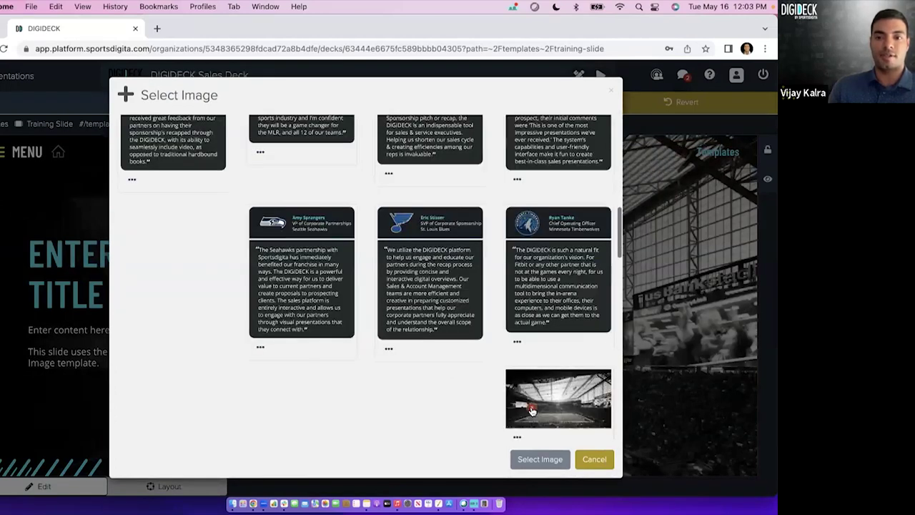
left_click(535, 409)
left_click(535, 460)
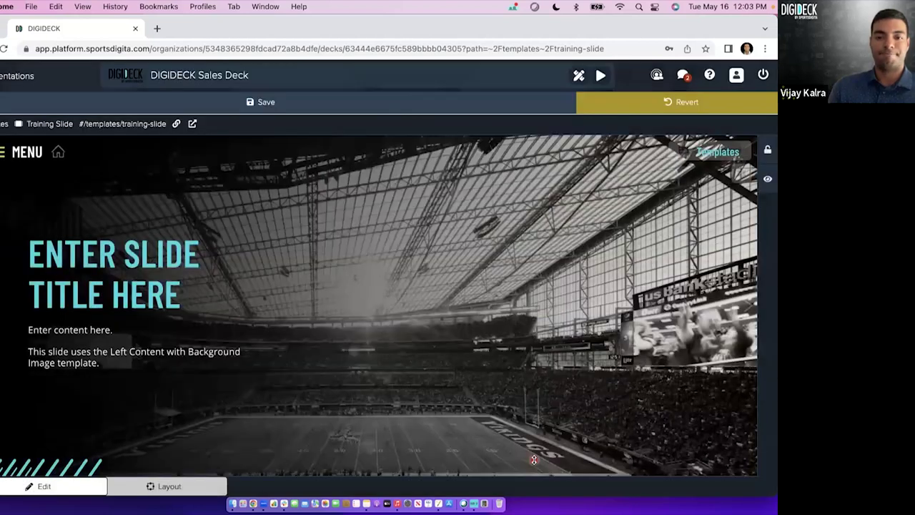
left_click(261, 103)
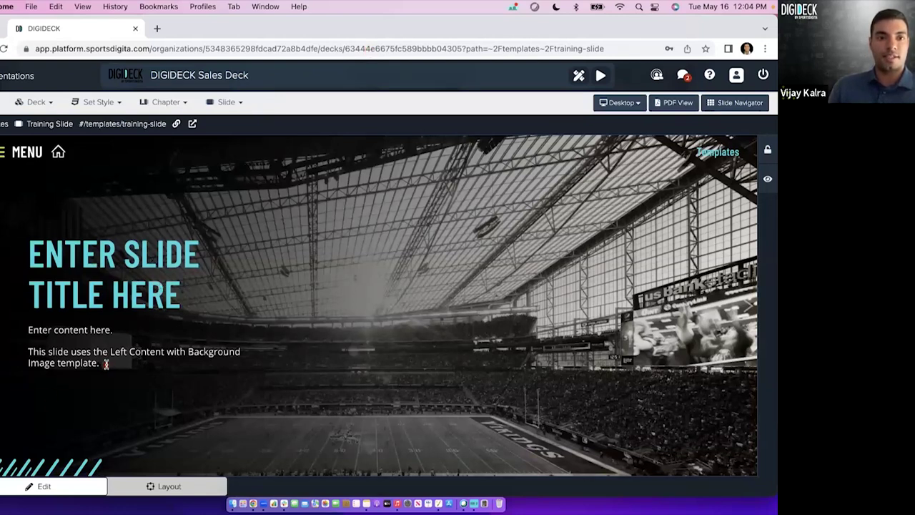
Delete both placeholder body paragraphs and begin the line 'Click here to view our blog!'.
left_click(106, 363)
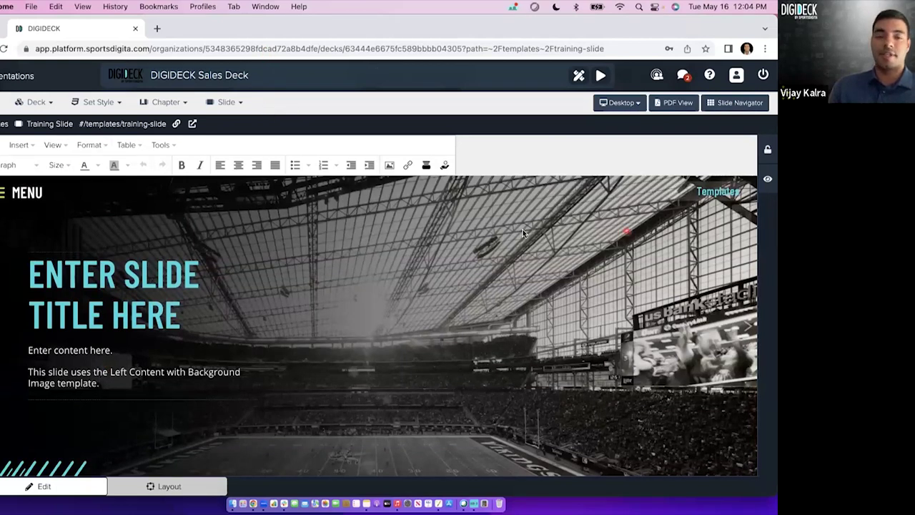
left_click(517, 150)
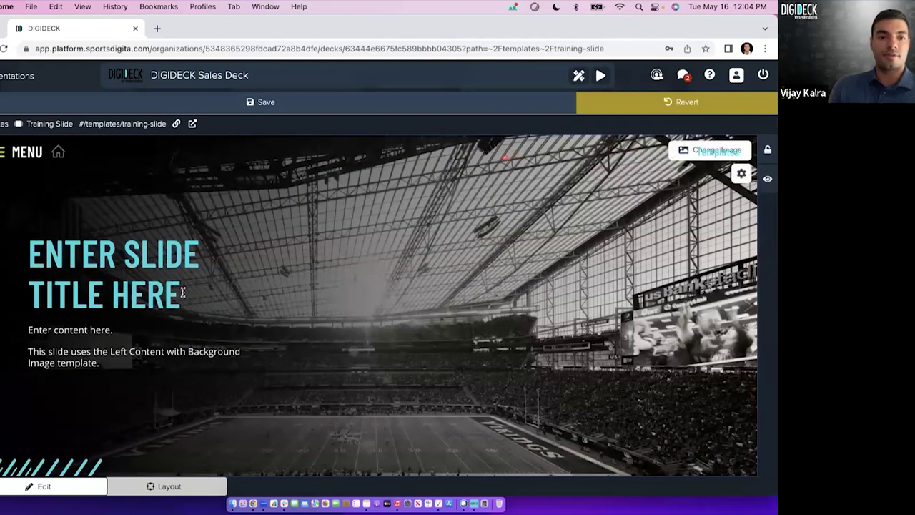
left_click(101, 363)
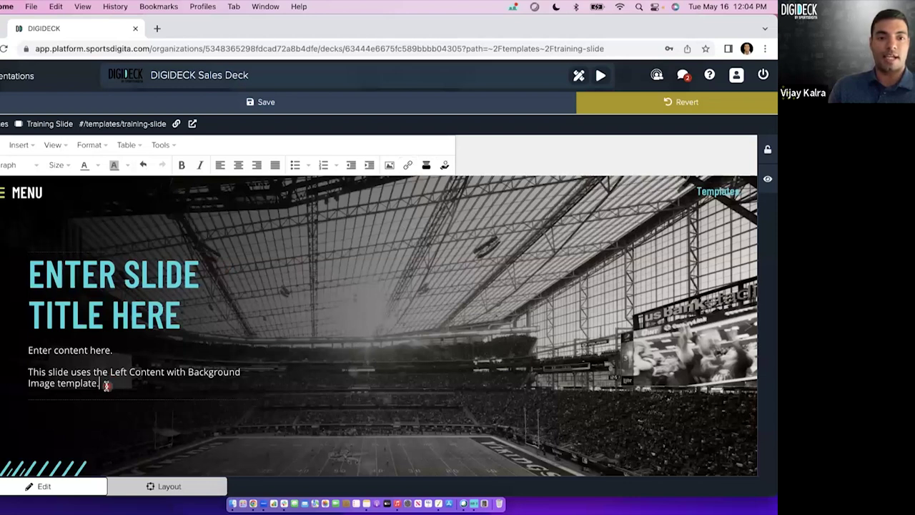
left_click_drag(105, 385, 28, 352)
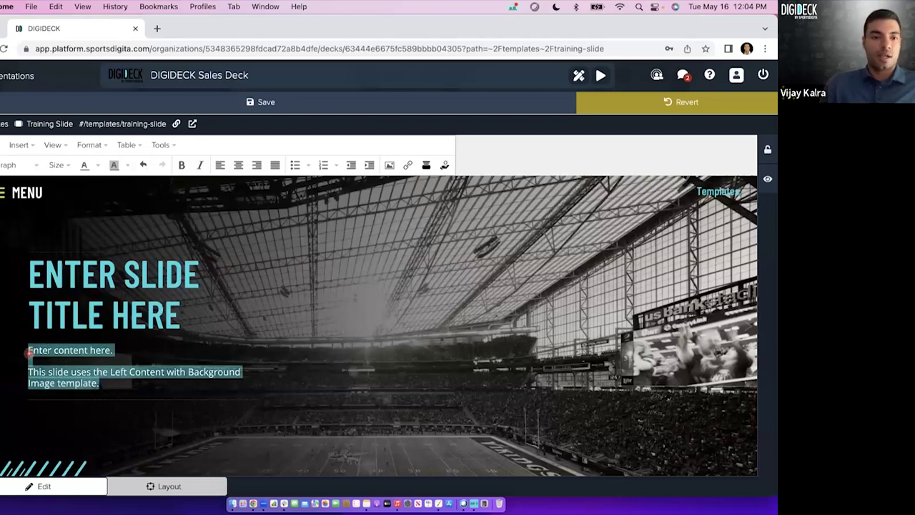
key("BackSpace")
type("Click here to view our blog!")
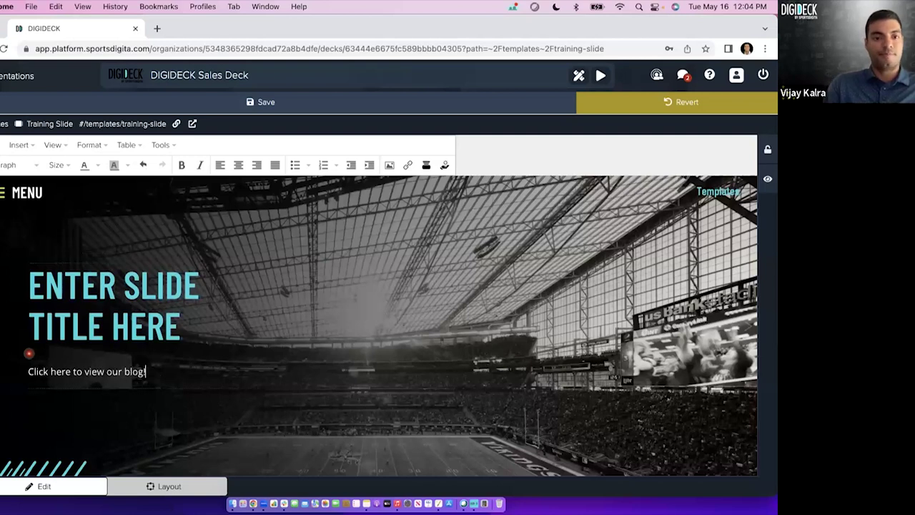
double_click(94, 371)
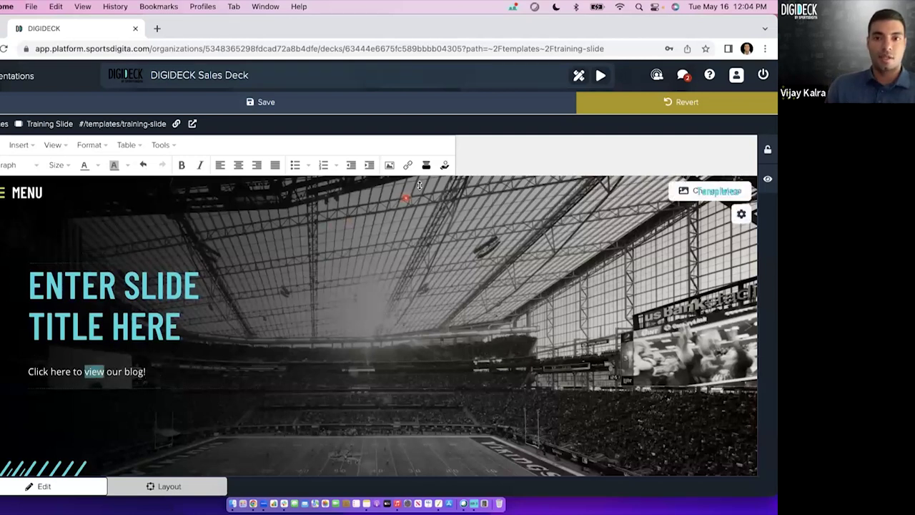
left_click(408, 165)
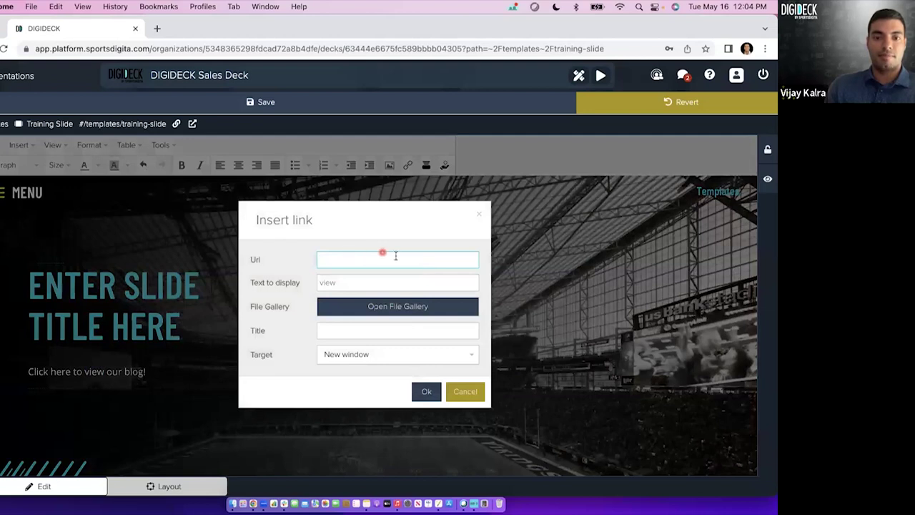
left_click(393, 258)
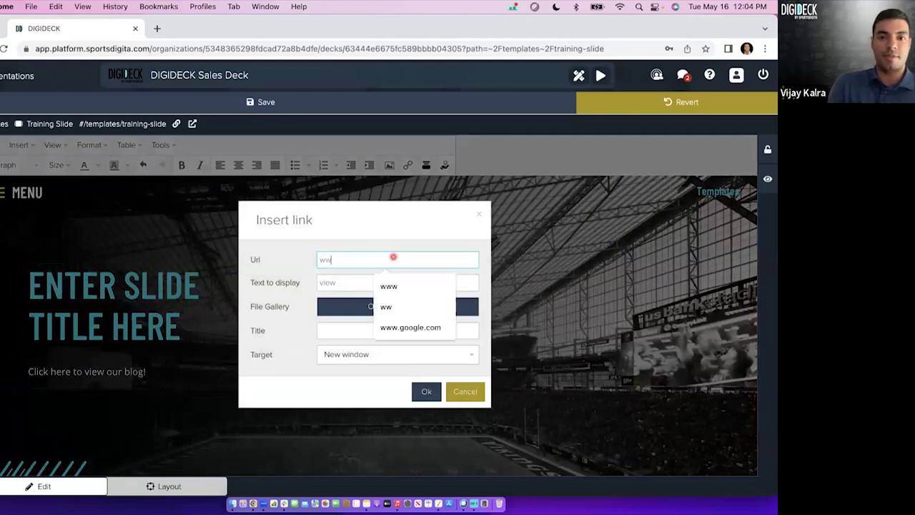
left_click(399, 326)
left_click(421, 391)
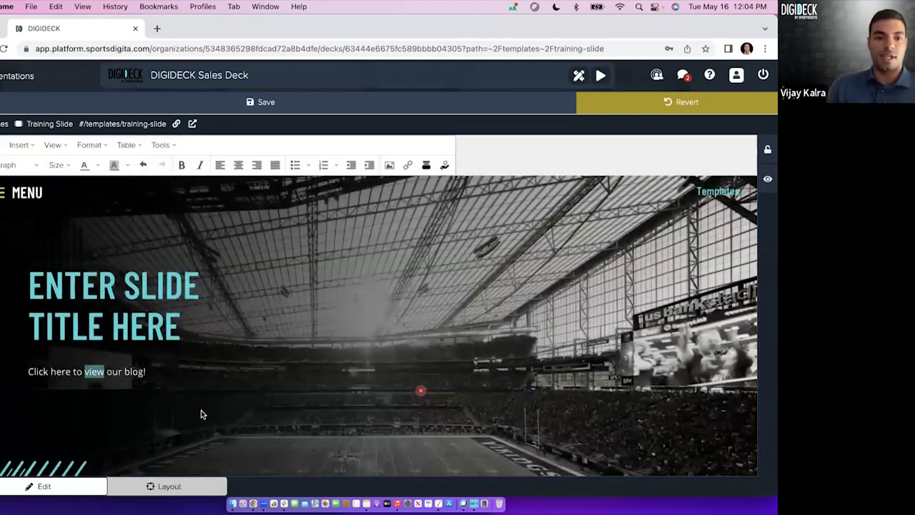
left_click(457, 319)
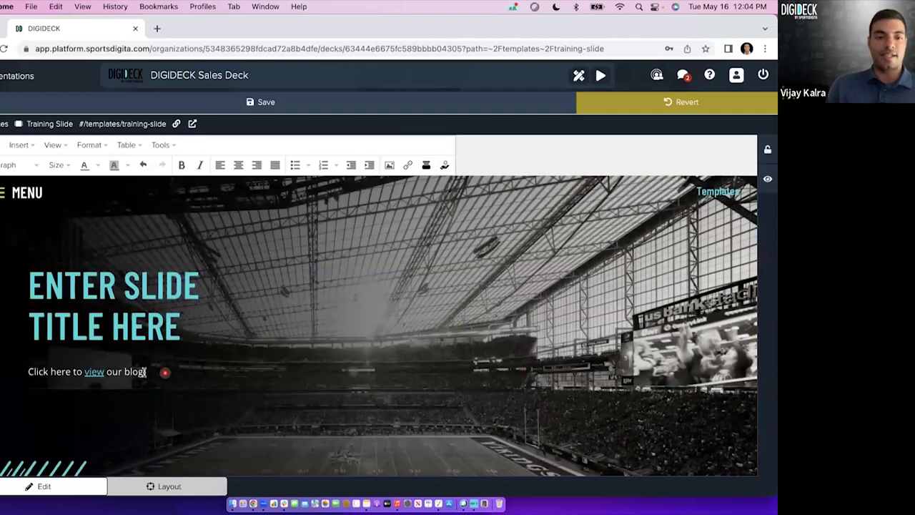
left_click(98, 377)
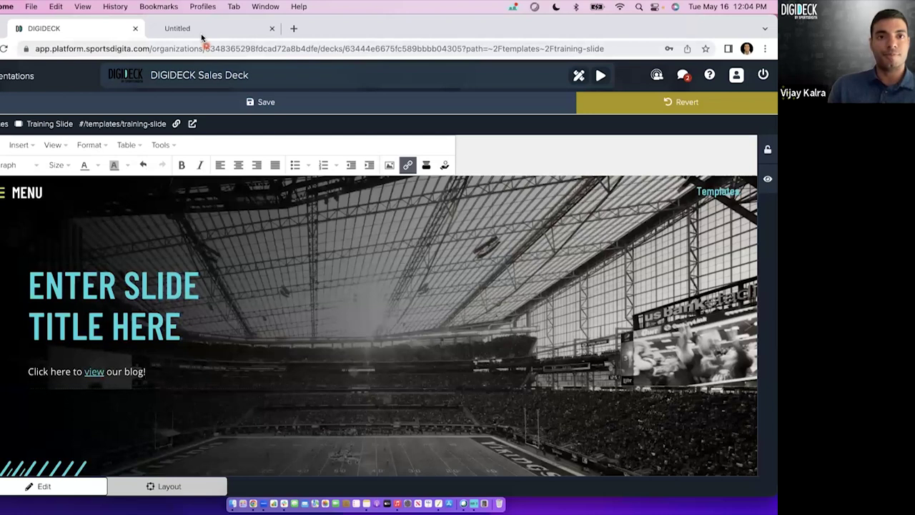
left_click(198, 29)
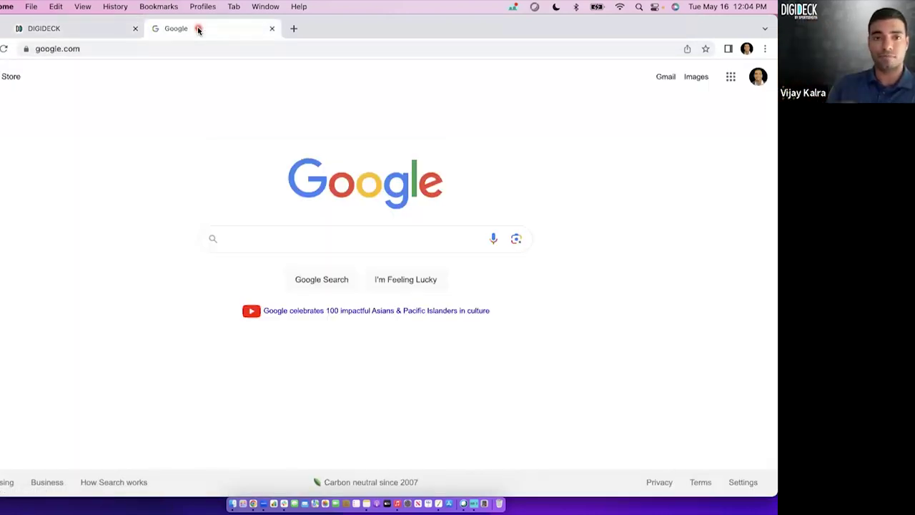
left_click(271, 30)
left_click(88, 333)
key("BackSpace")
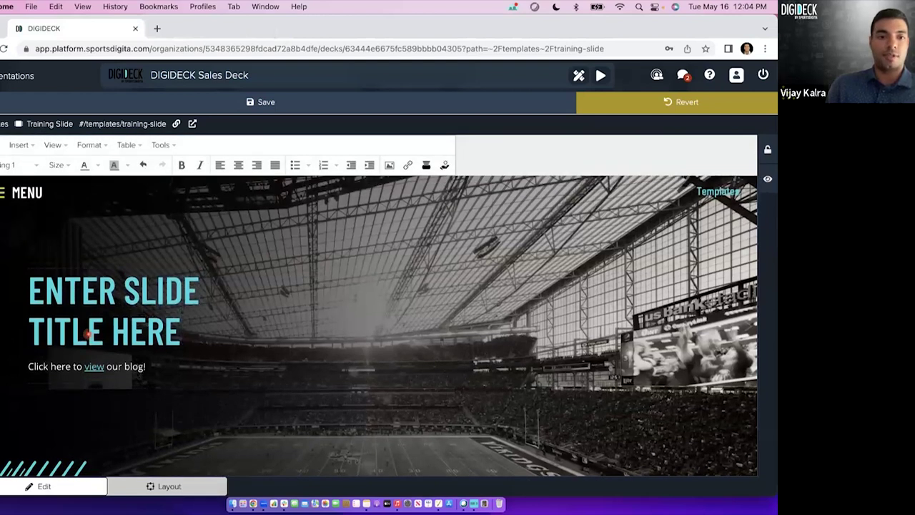
Add the line 'Click to download your order form!' and link 'download' to the order form file.
left_click(157, 367)
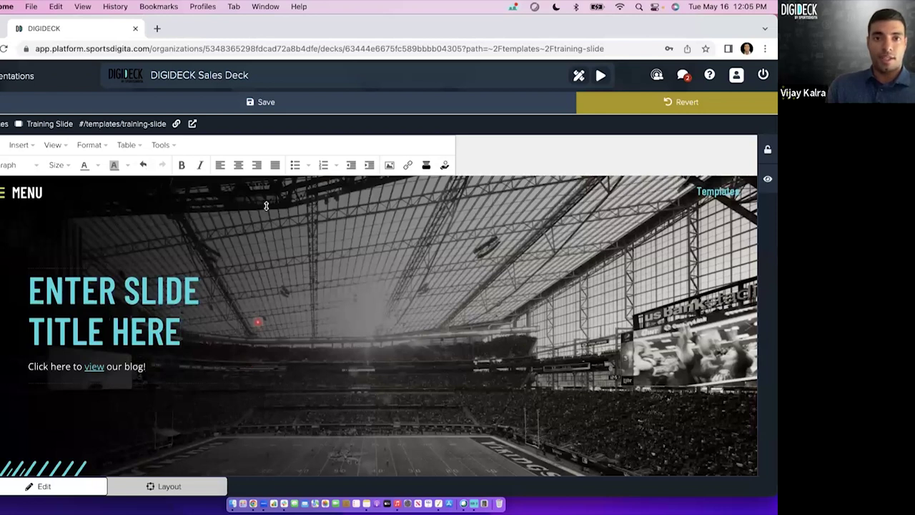
key("Return")
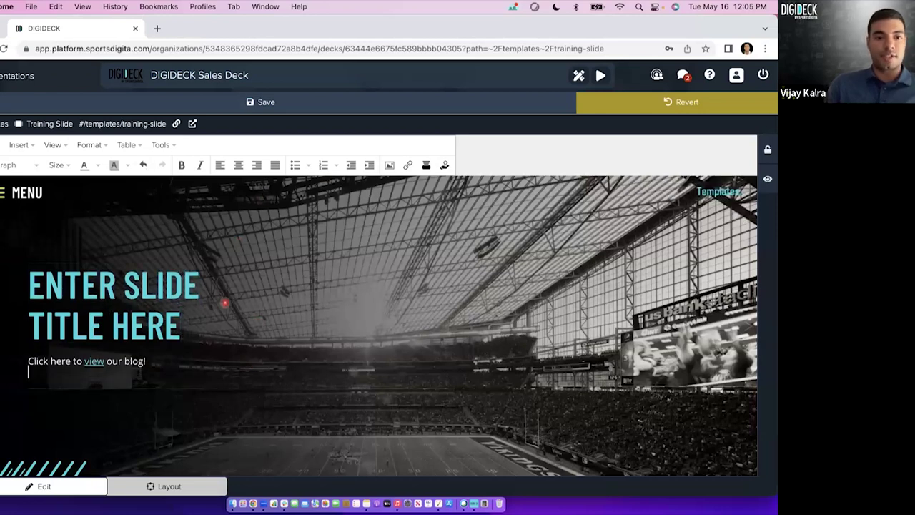
type("Click to download your order form!")
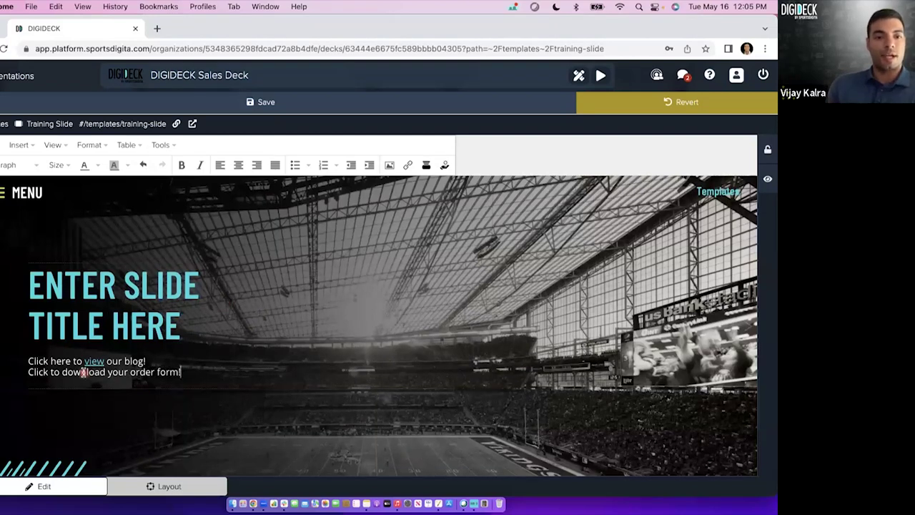
double_click(83, 372)
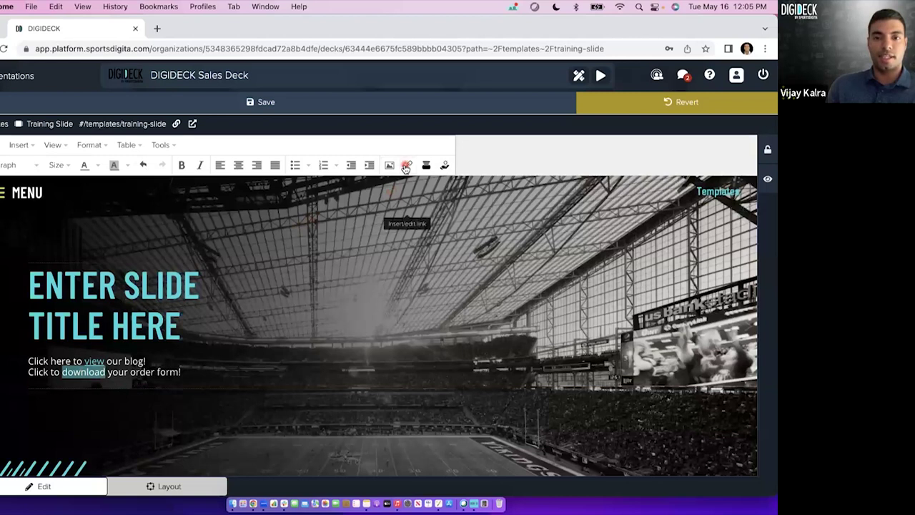
left_click(406, 166)
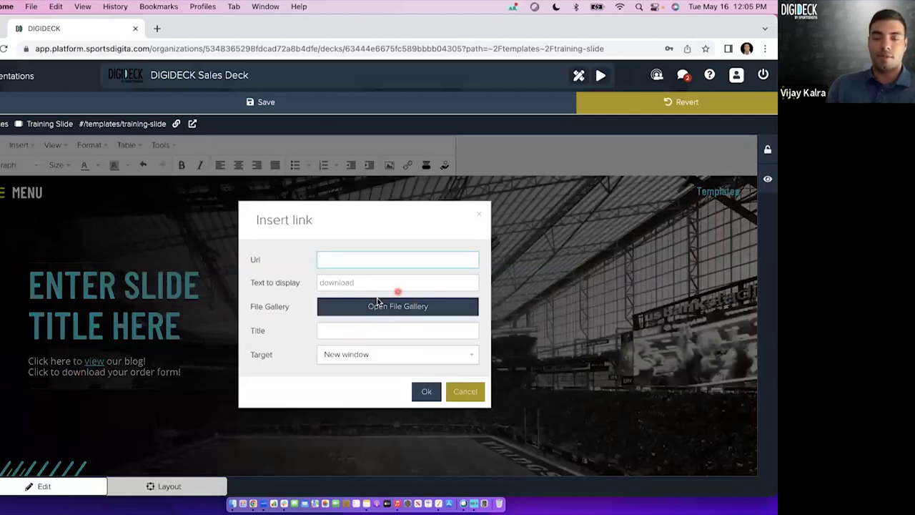
left_click(379, 306)
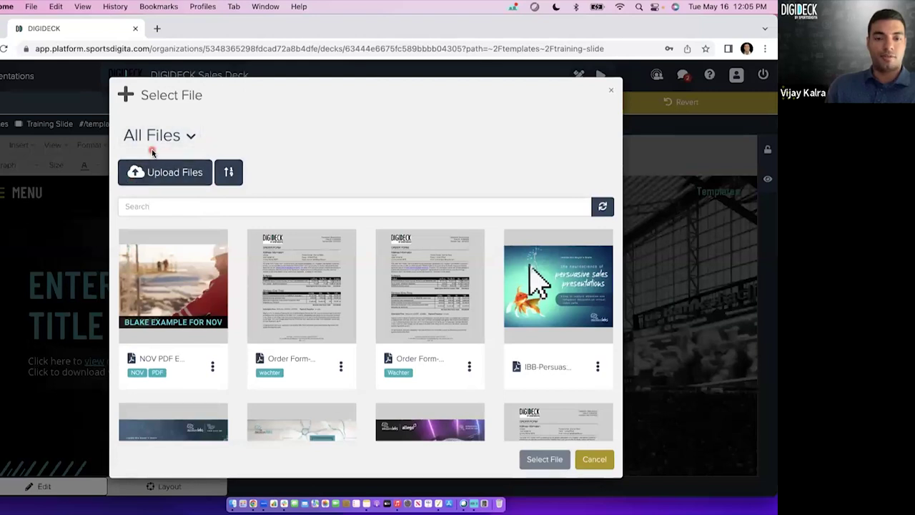
left_click(319, 326)
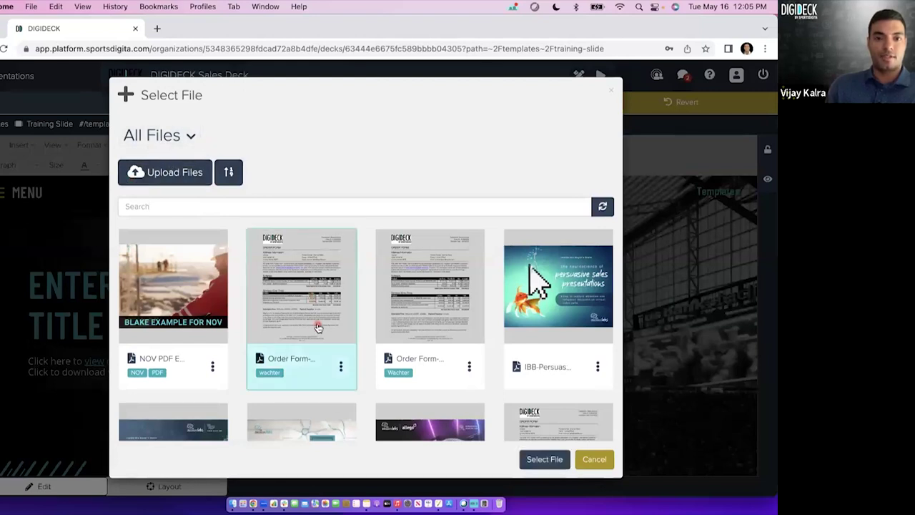
left_click(543, 460)
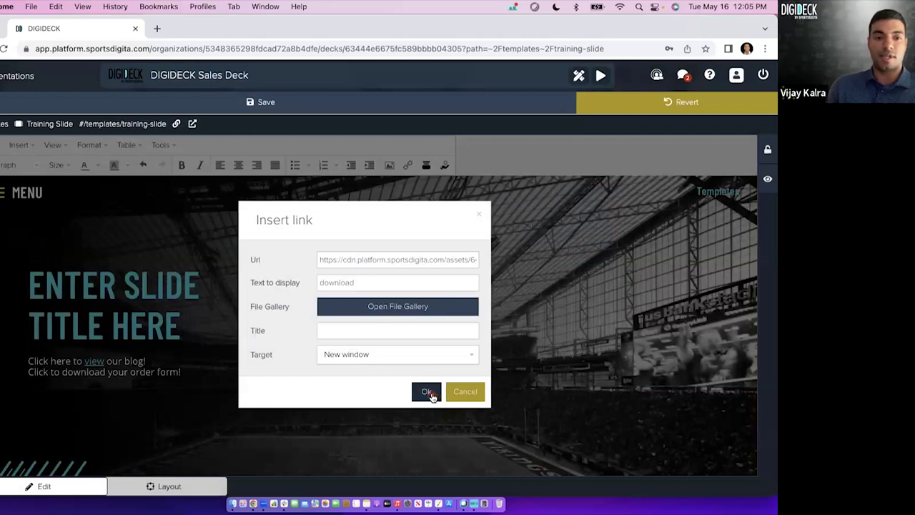
left_click(427, 392)
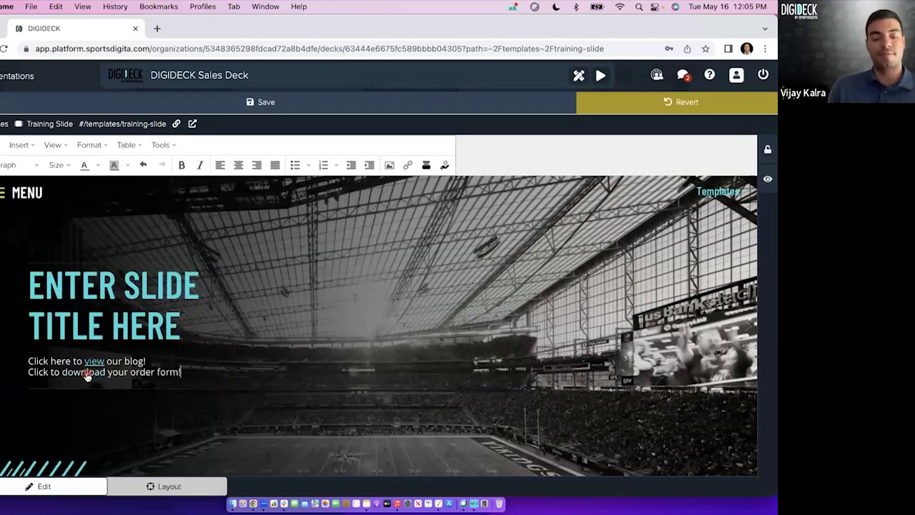
Test the download link by viewing the order form PDF, then recheck the link settings unchanged.
left_click(86, 377, "super")
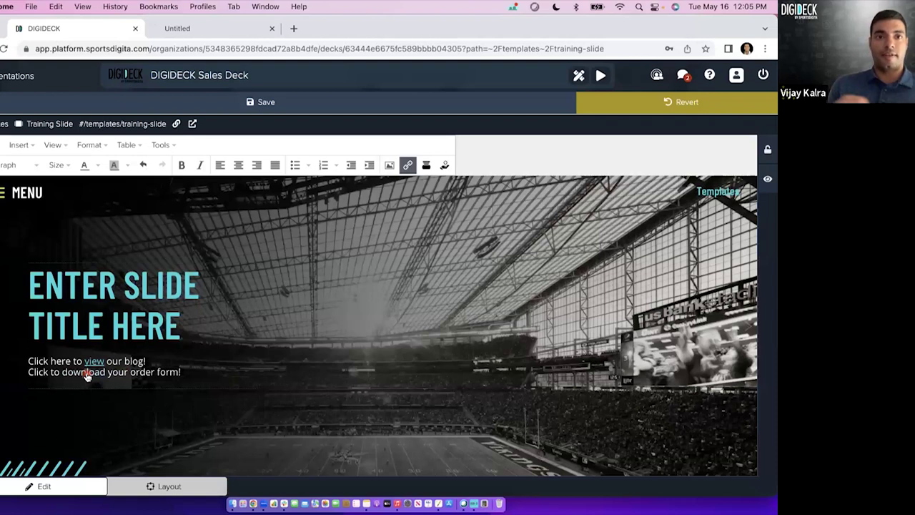
left_click(174, 30)
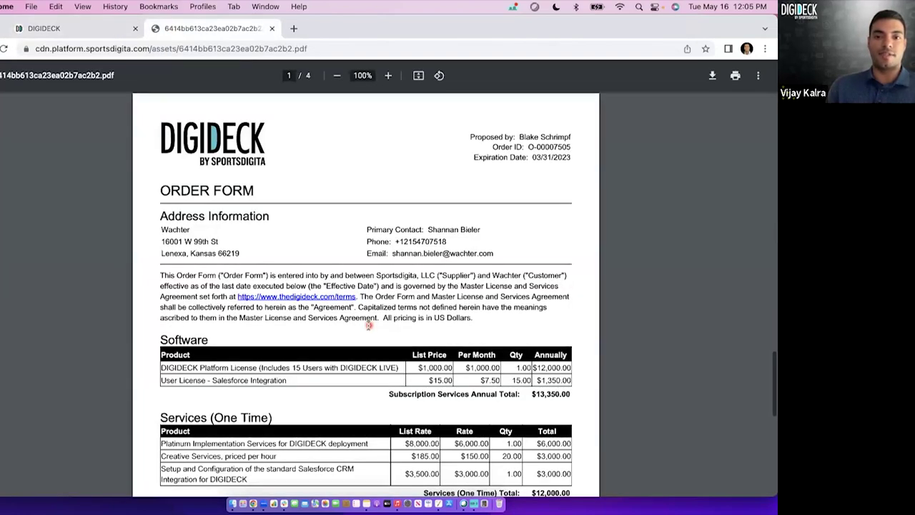
scroll(429, 286, "down", 20)
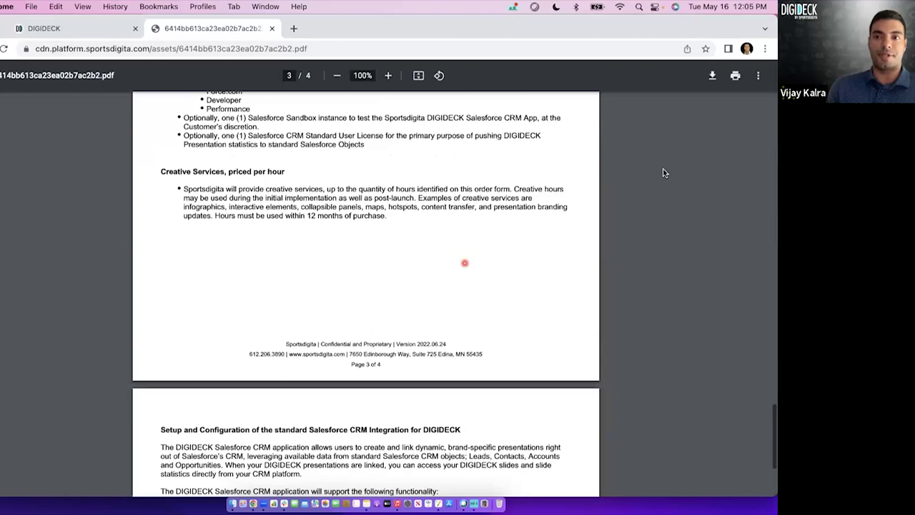
scroll(486, 250, "down", 5)
scroll(496, 250, "down", 1)
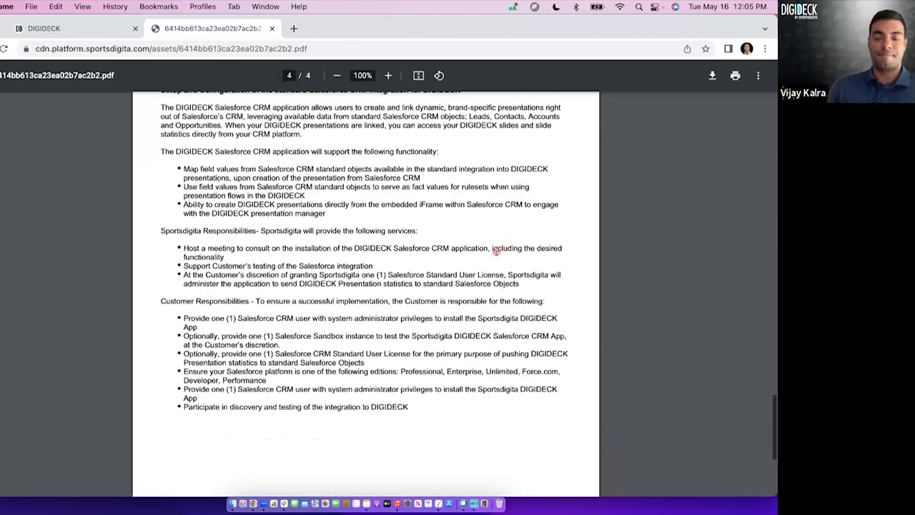
left_click(272, 28)
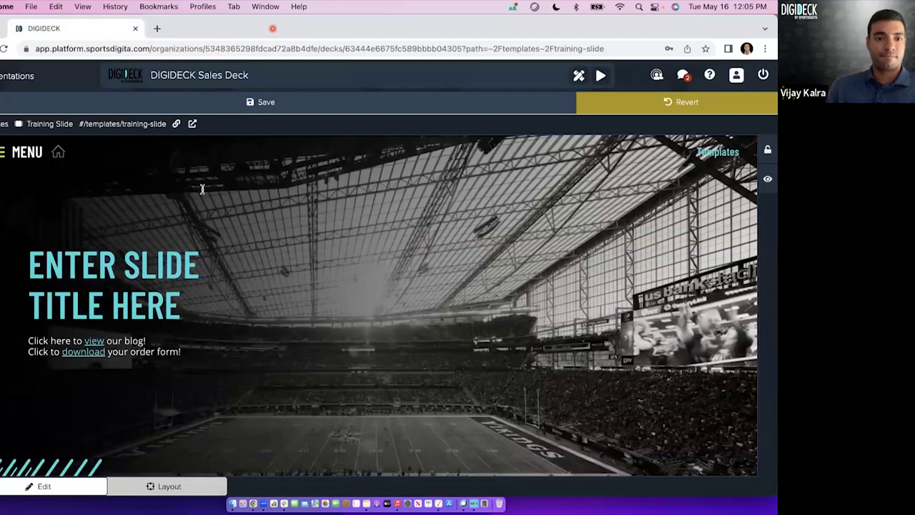
left_click(150, 342)
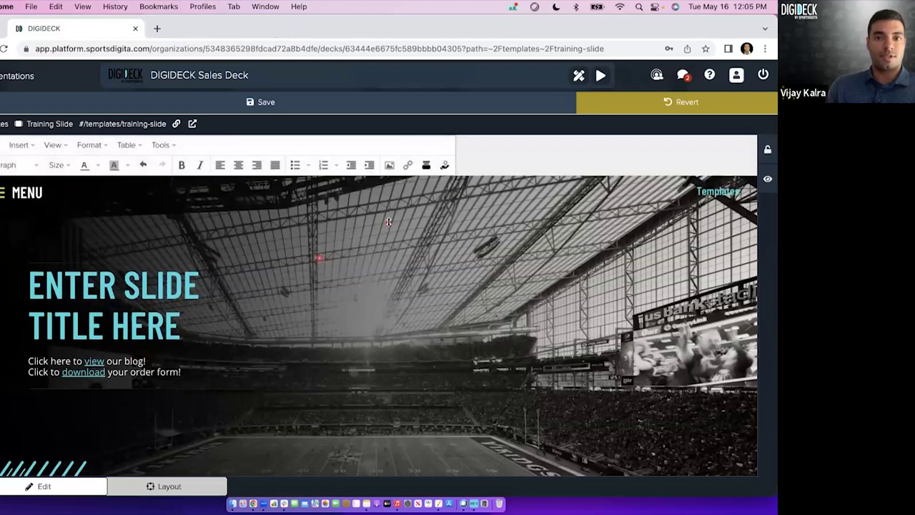
left_click(406, 167)
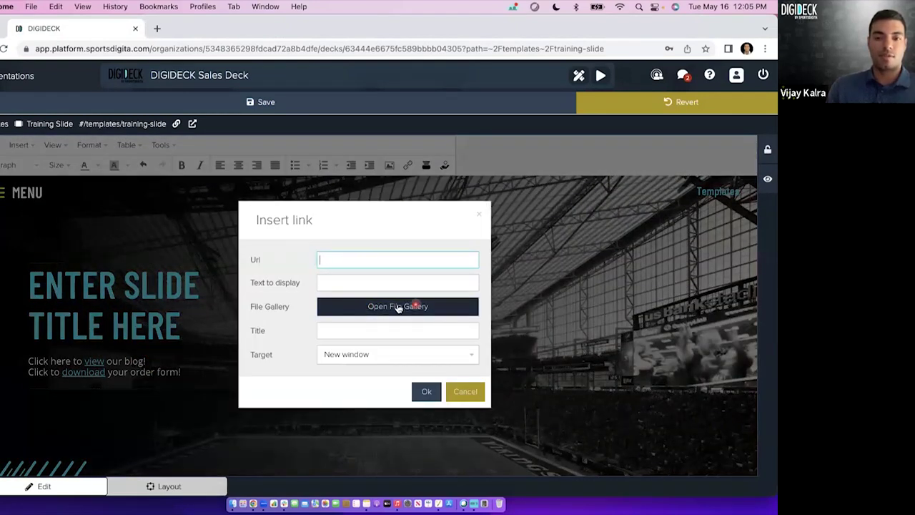
left_click(458, 390)
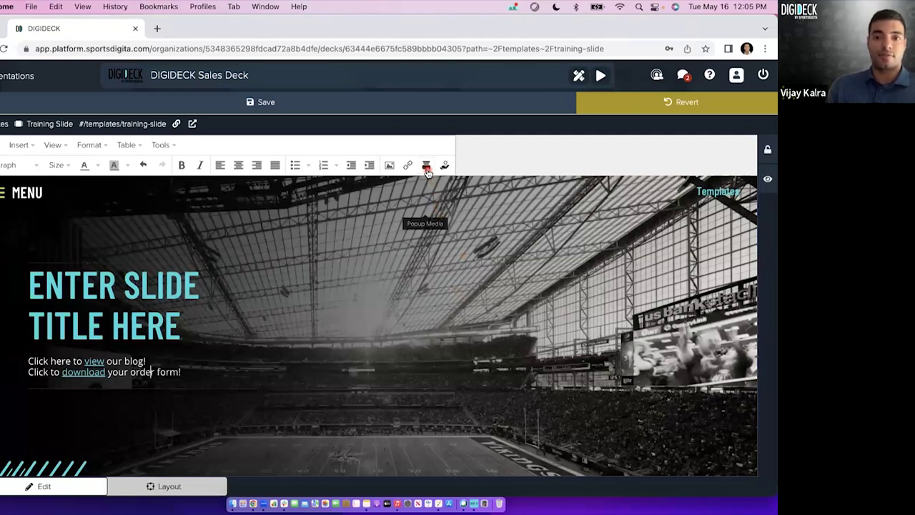
Add a third line below the download line and correct 'testiomonial' to 'testimonial'.
left_click(193, 374)
key("Return")
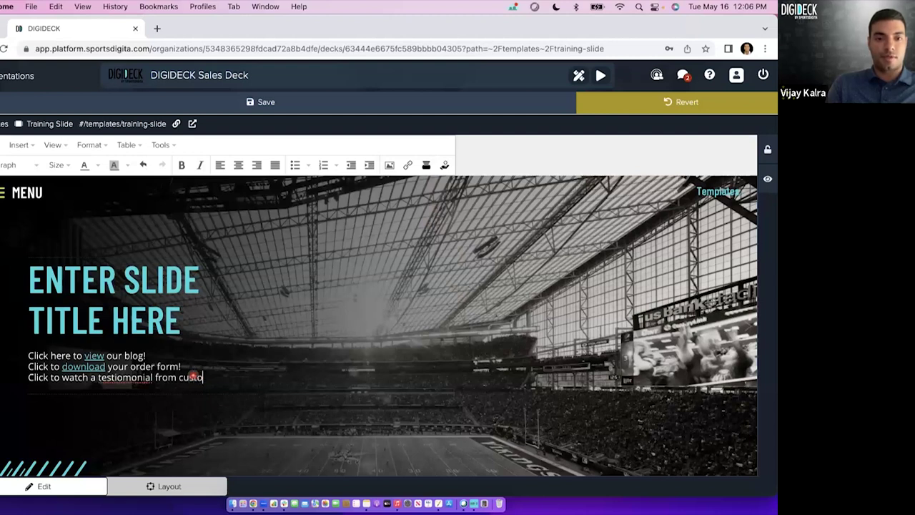
left_click(121, 379)
right_click(145, 380)
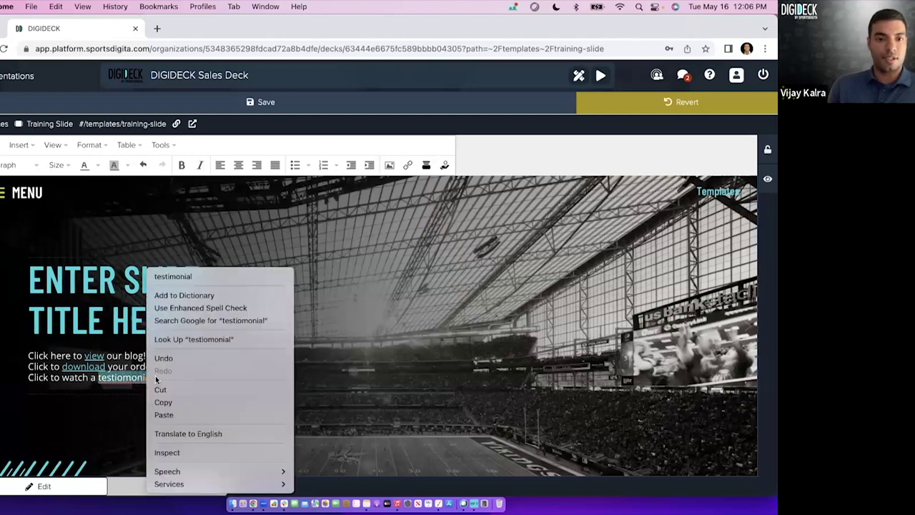
left_click(179, 276)
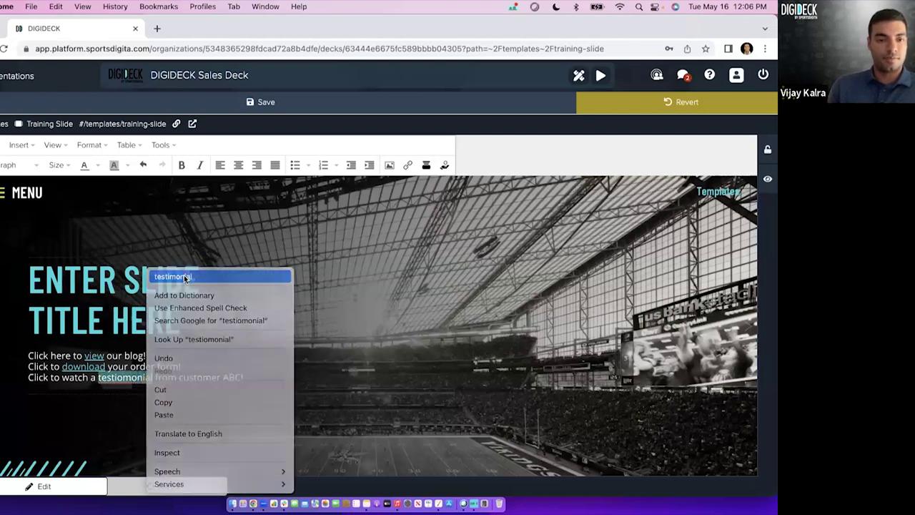
Make 'watch' pop up the second library video, then test and close the testimonial popup.
double_click(75, 378)
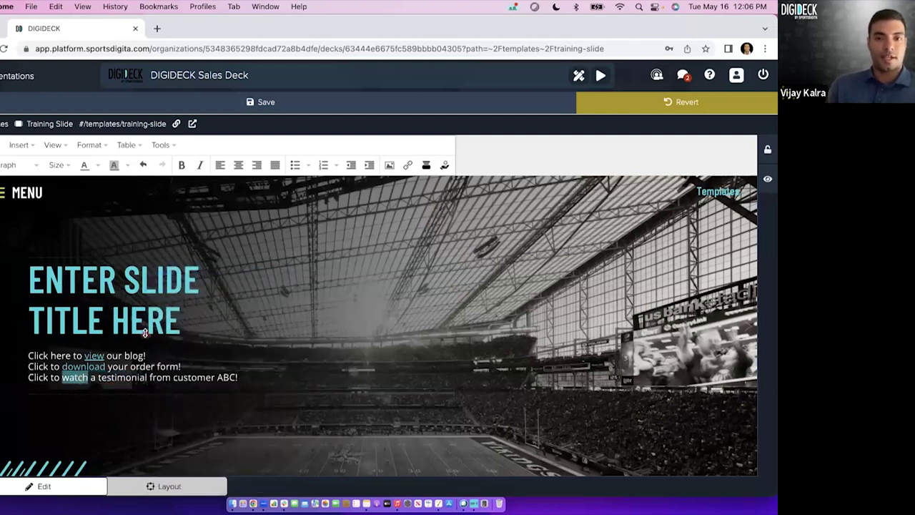
left_click(426, 166)
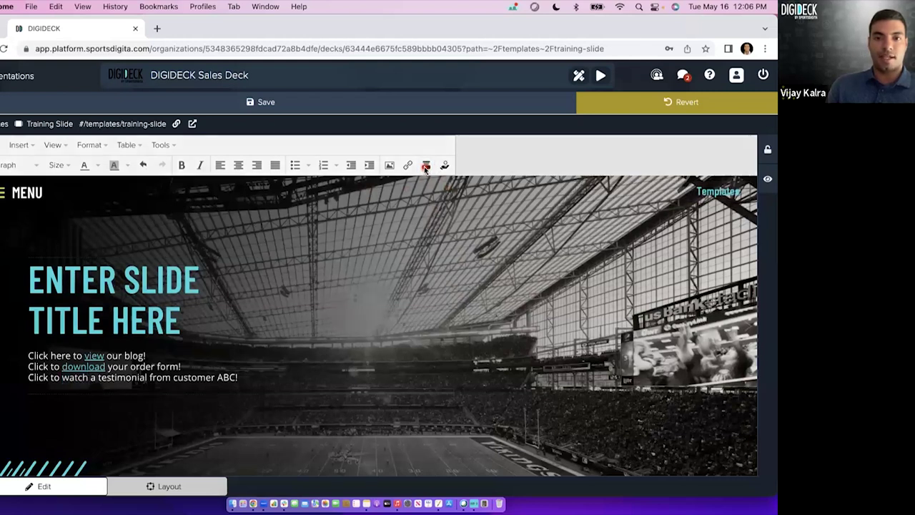
left_click(335, 275)
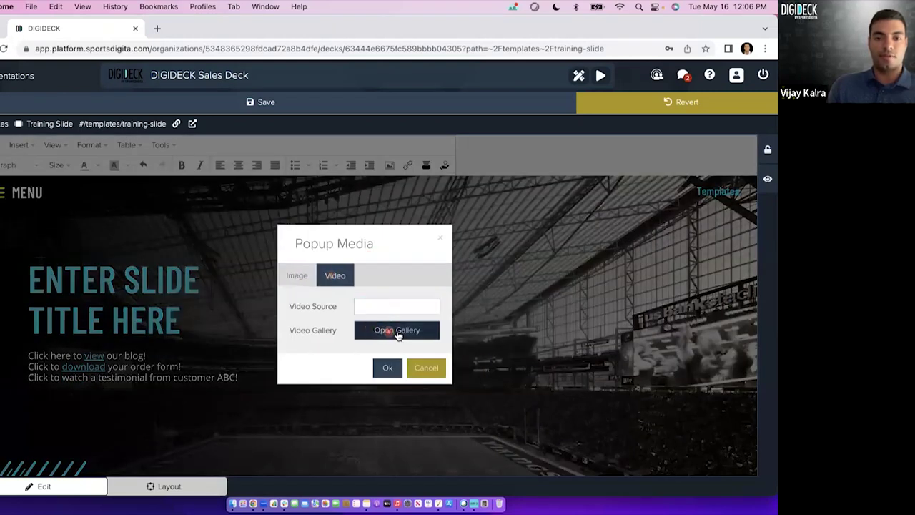
left_click(400, 334)
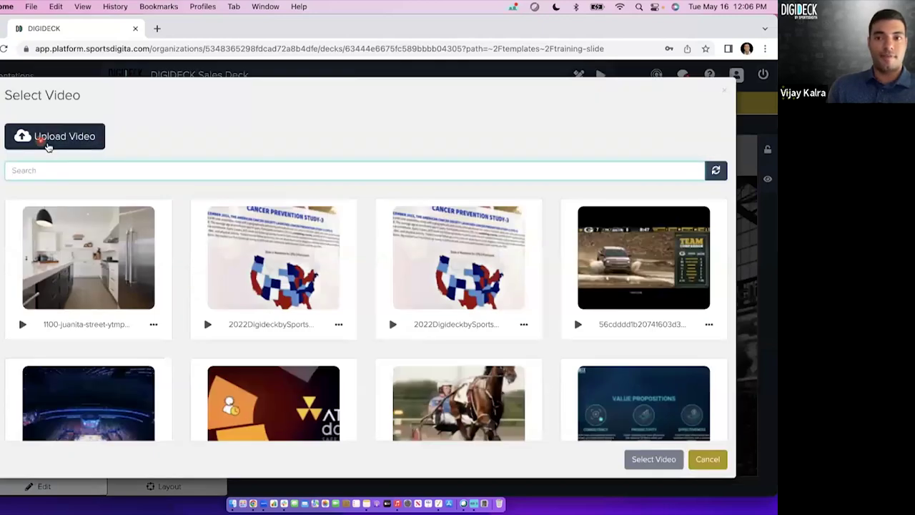
scroll(266, 266, "down", 2)
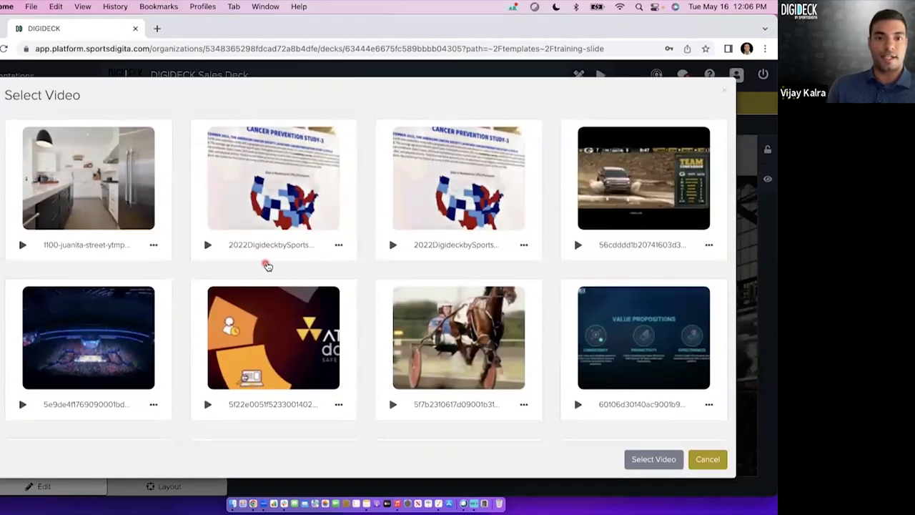
left_click(301, 228)
left_click(657, 463)
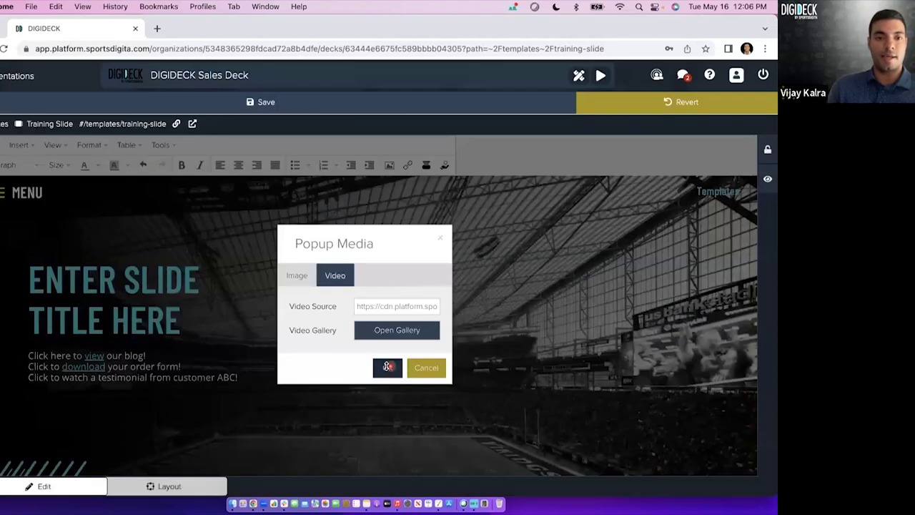
left_click(387, 367)
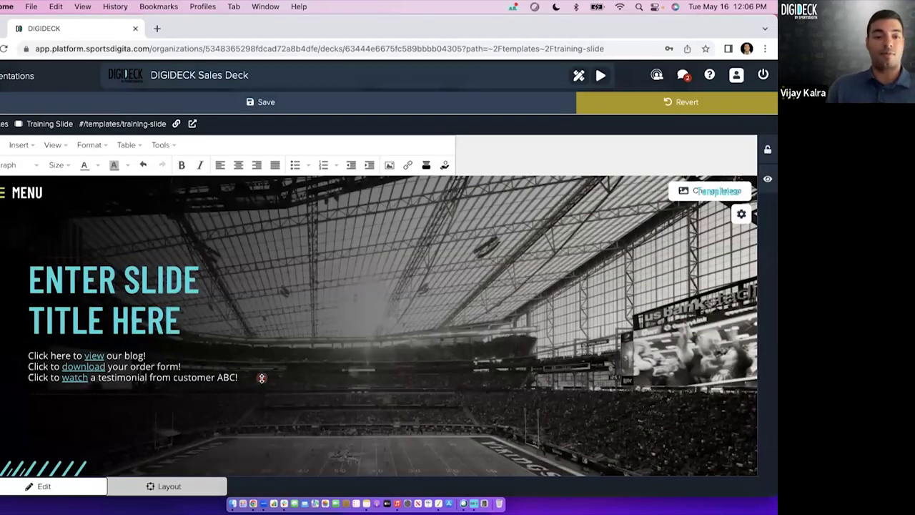
left_click(81, 378)
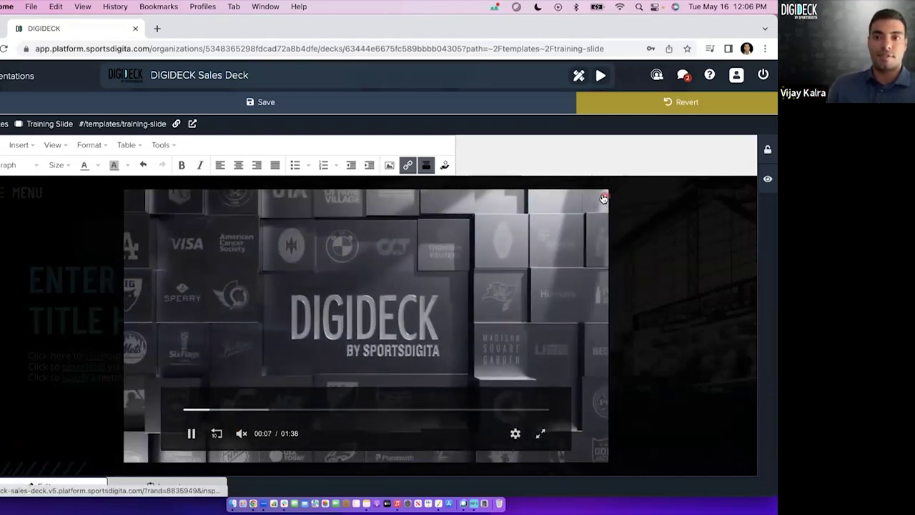
left_click(612, 194)
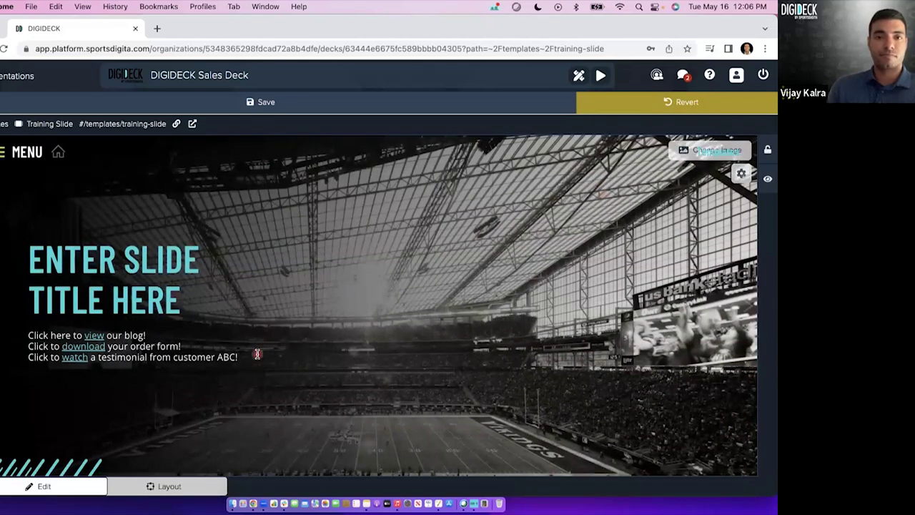
Add the line 'Click to view ABC Chart!' with 'view' popping up the ERM logo image.
left_click(245, 360)
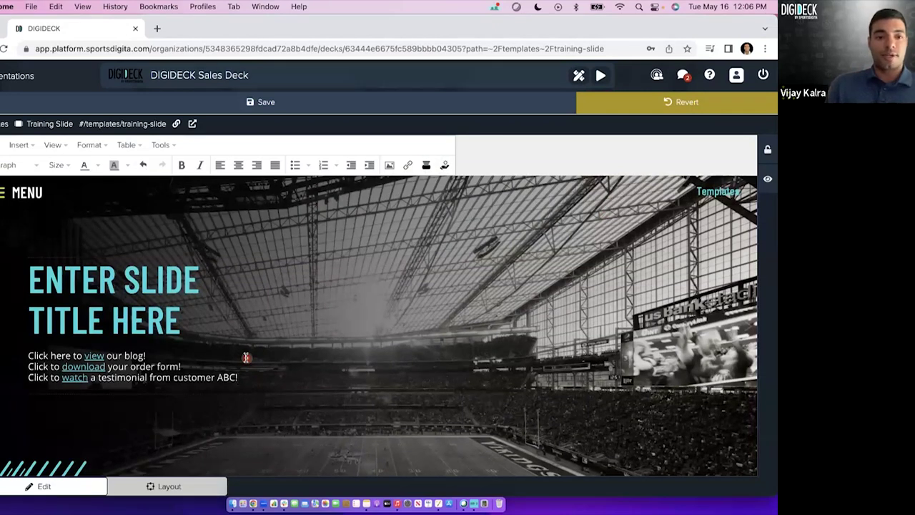
key("Return")
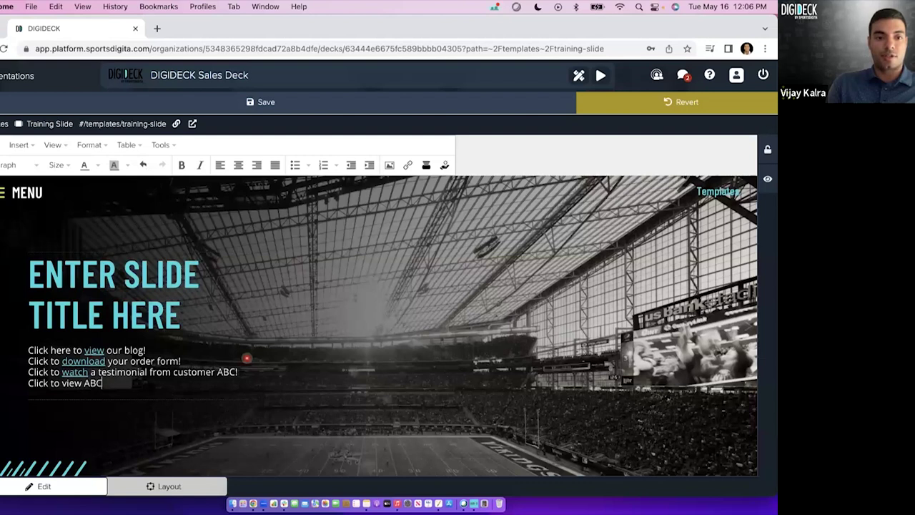
double_click(71, 384)
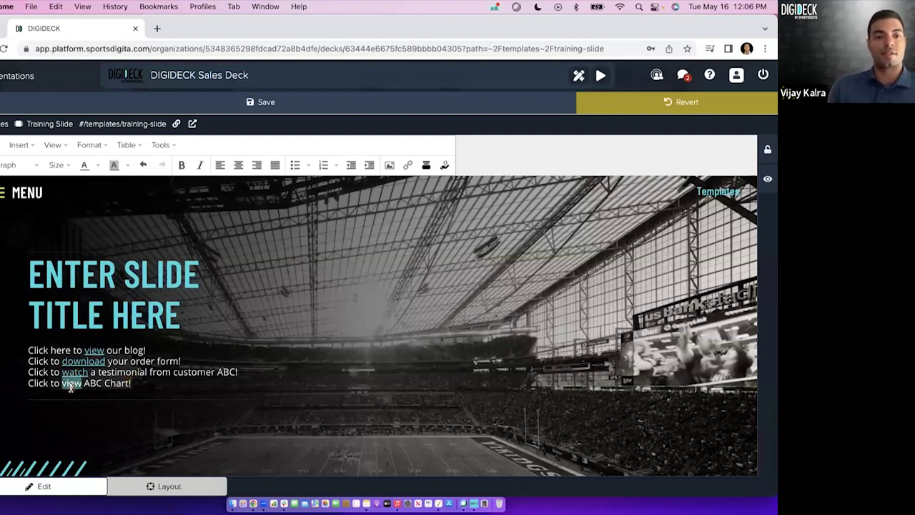
left_click(426, 166)
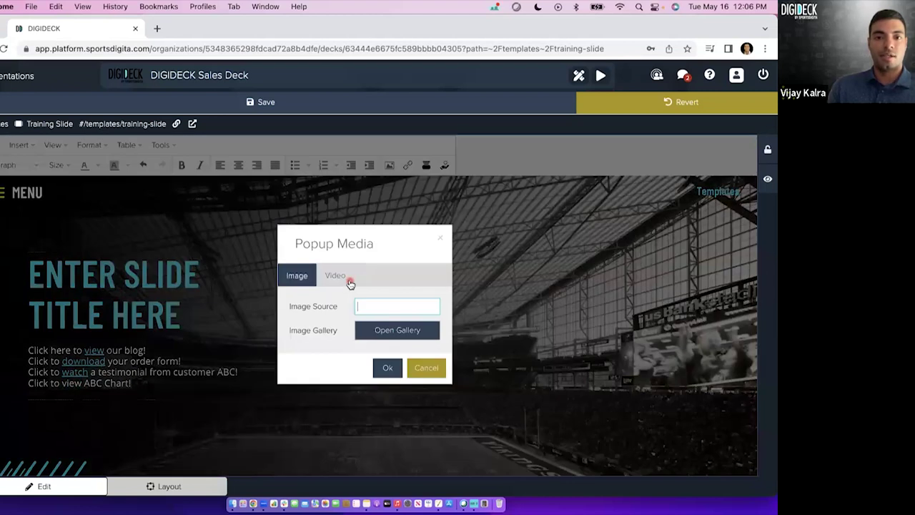
left_click(389, 331)
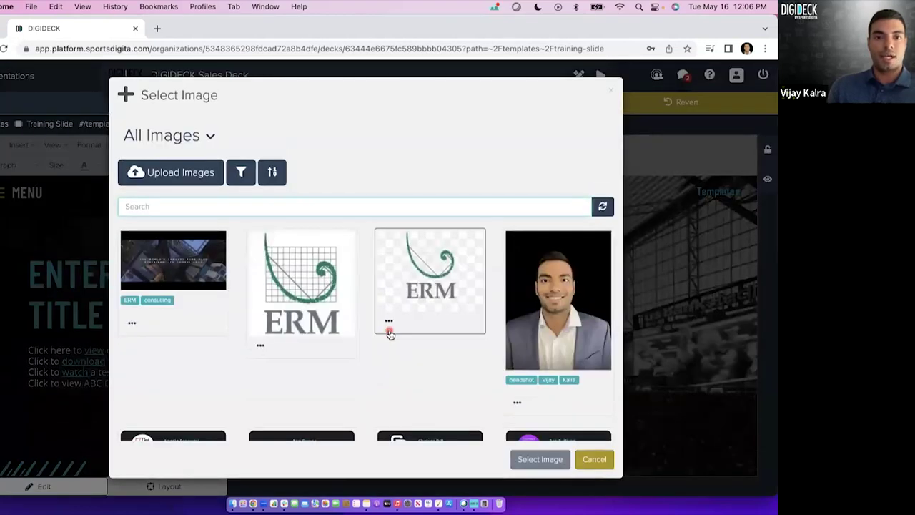
left_click(317, 295)
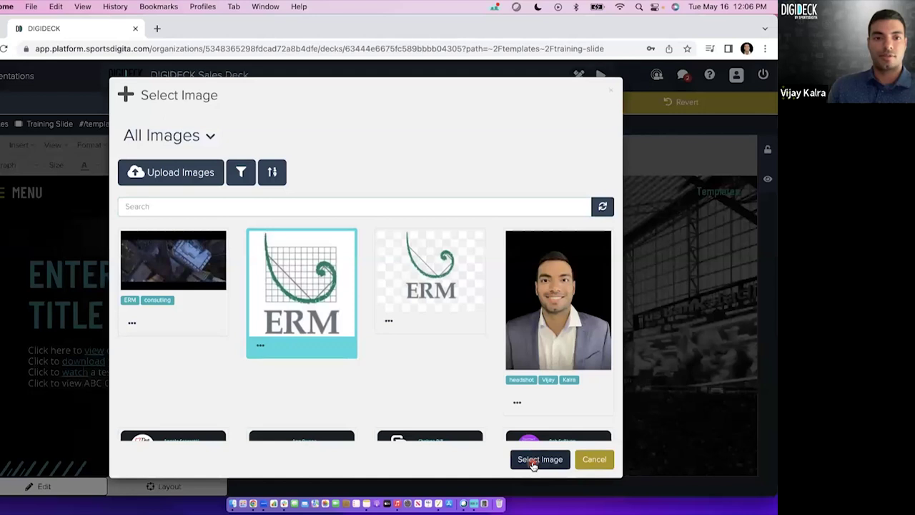
left_click(541, 459)
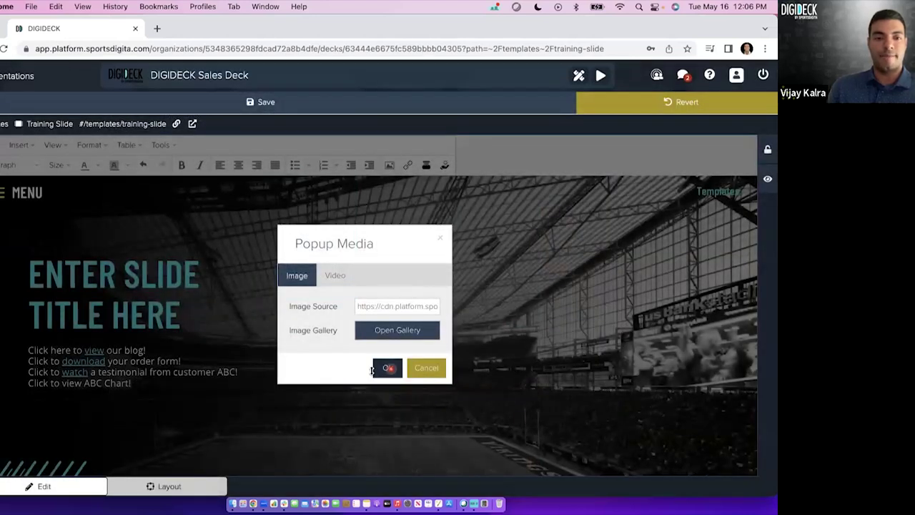
left_click(391, 370)
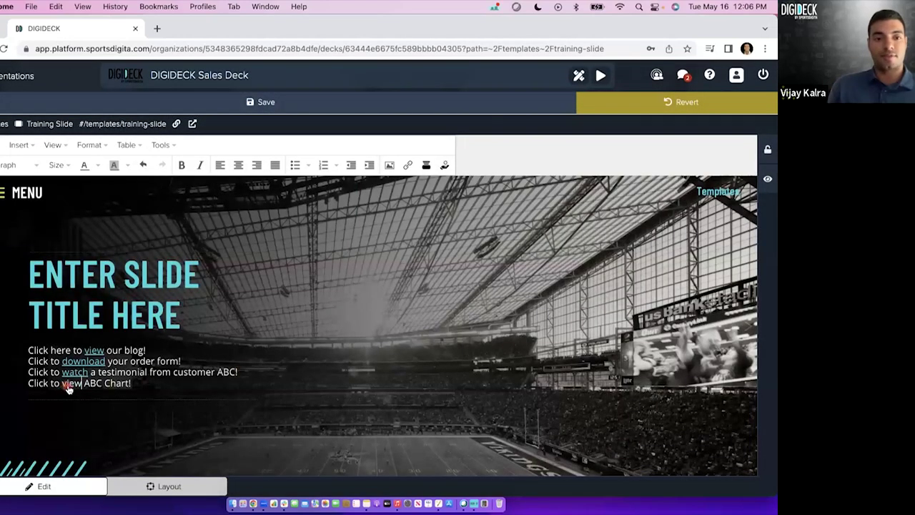
Test the ERM logo popup on 'view' and save the slide.
left_click(69, 386)
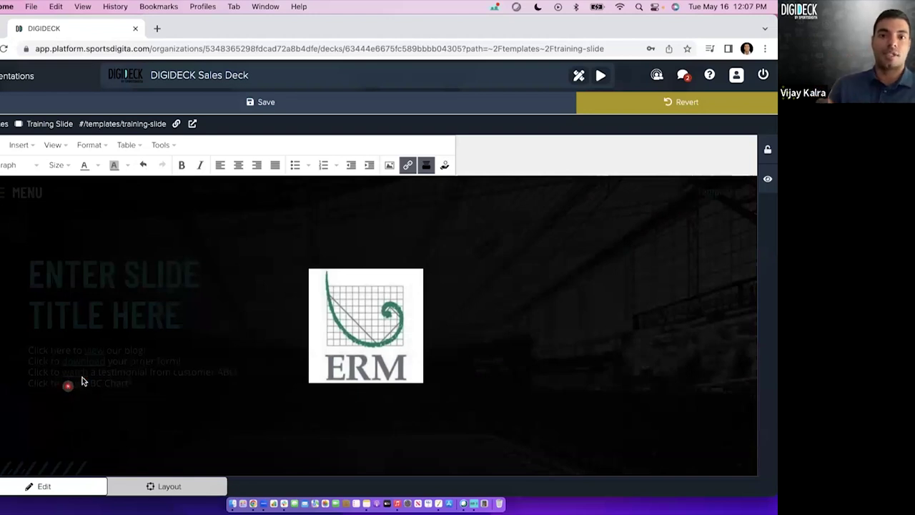
left_click(416, 255)
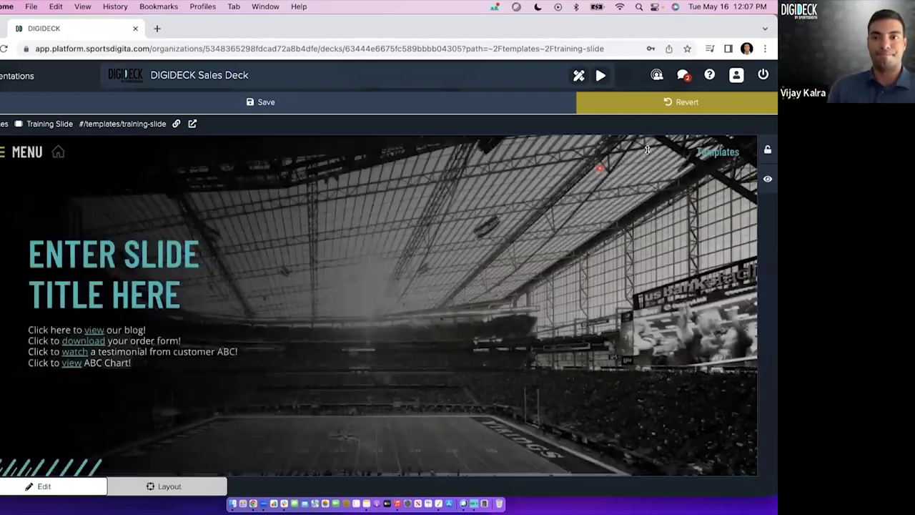
left_click(266, 102)
left_click(132, 362)
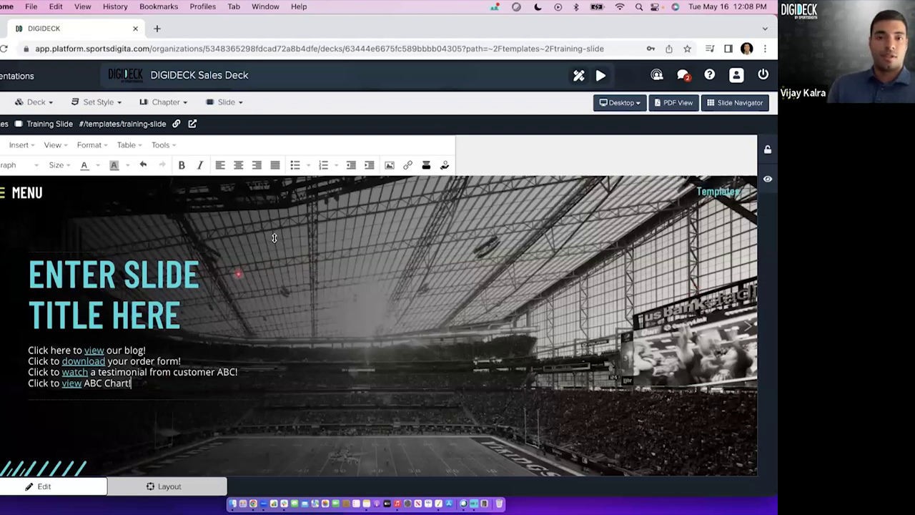
Add a blank line after 'Click to view ABC Chart!' in the Training Slide body text.
left_click(391, 167)
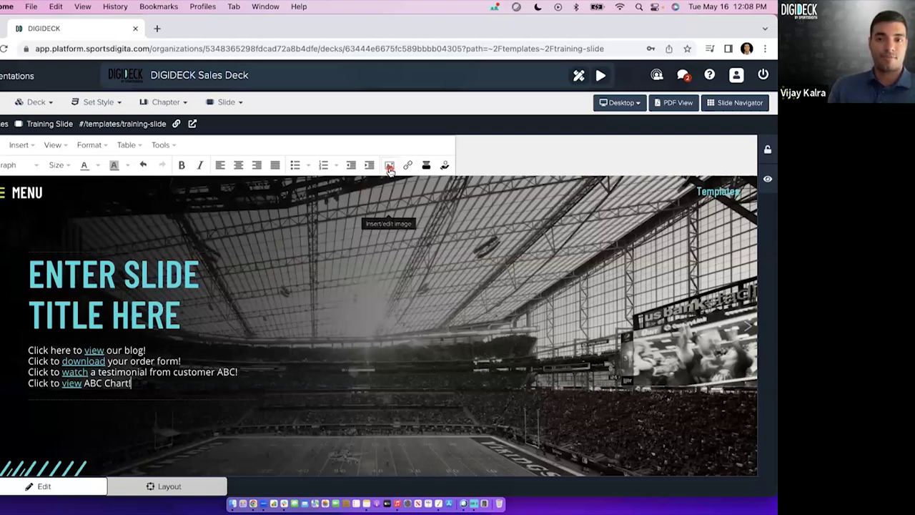
mouse_move(684, 203)
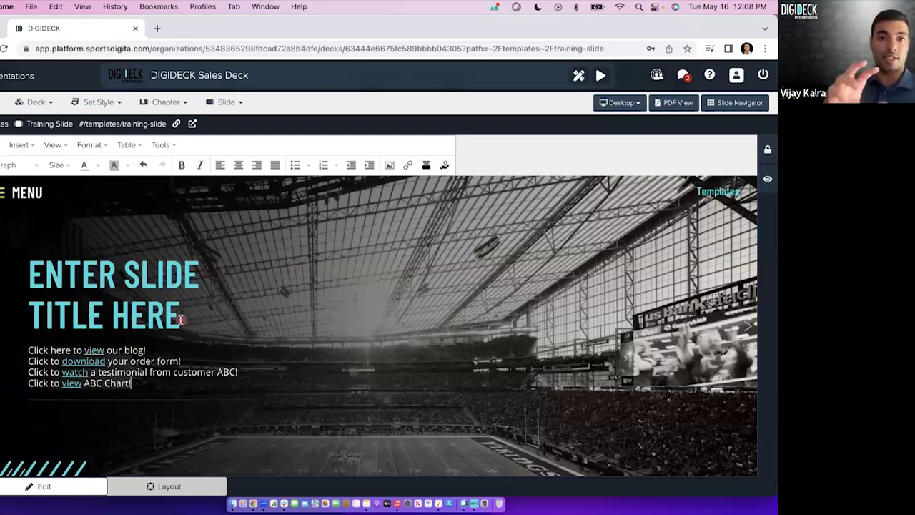
left_click(143, 385)
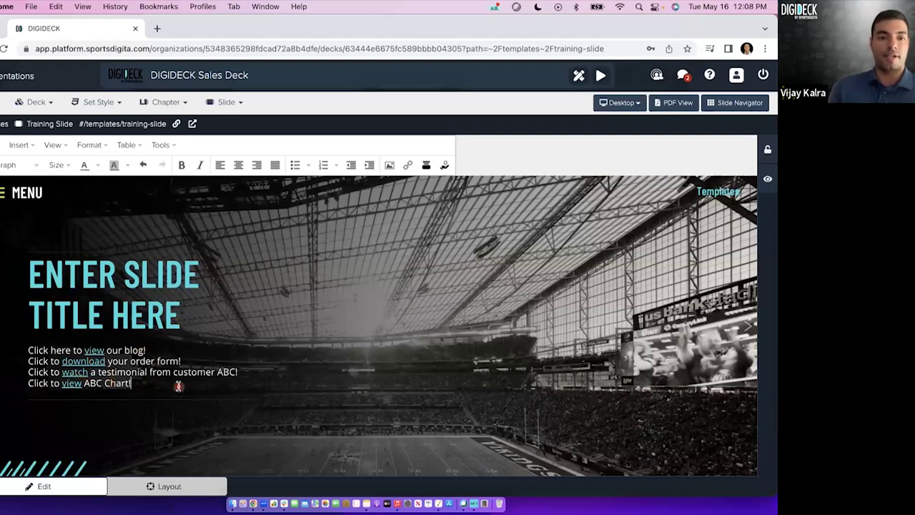
key("Return")
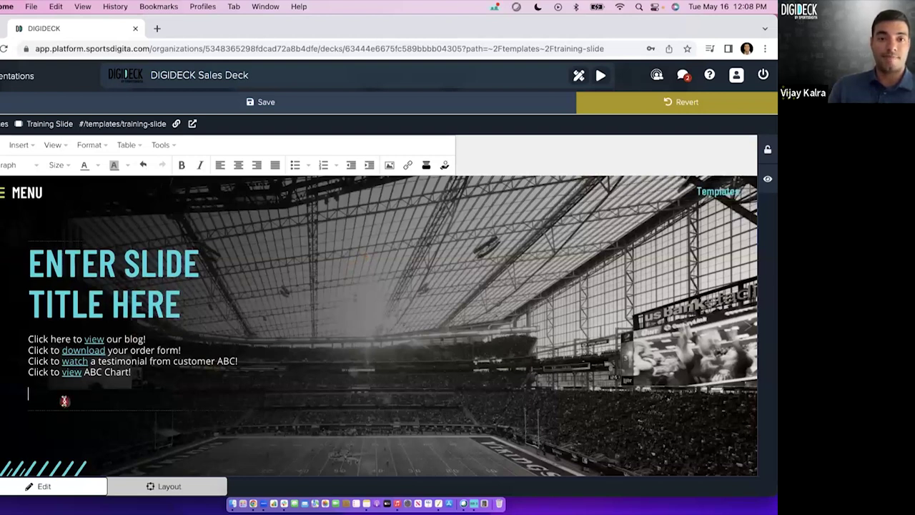
Insert the person-with-arrows icon below the links, found by searching the image gallery for 'icon'.
left_click(389, 166)
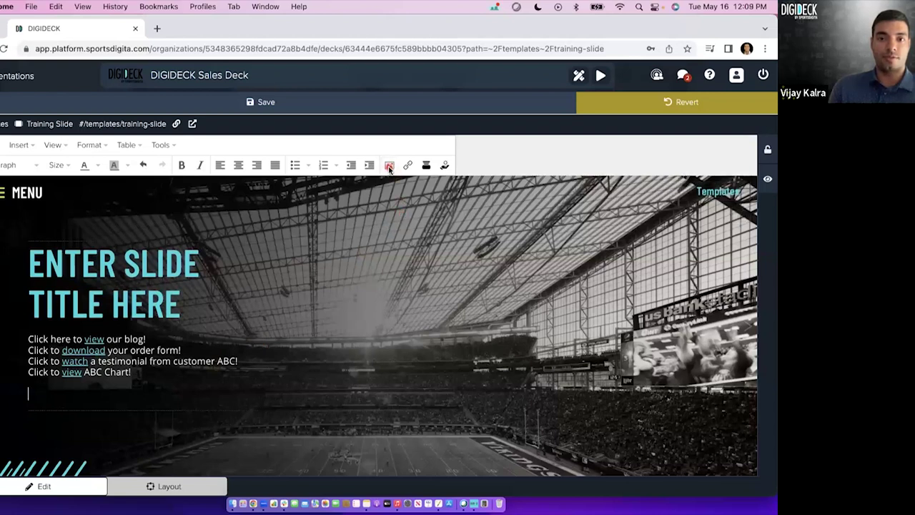
left_click(401, 310)
left_click(233, 207)
type("icon")
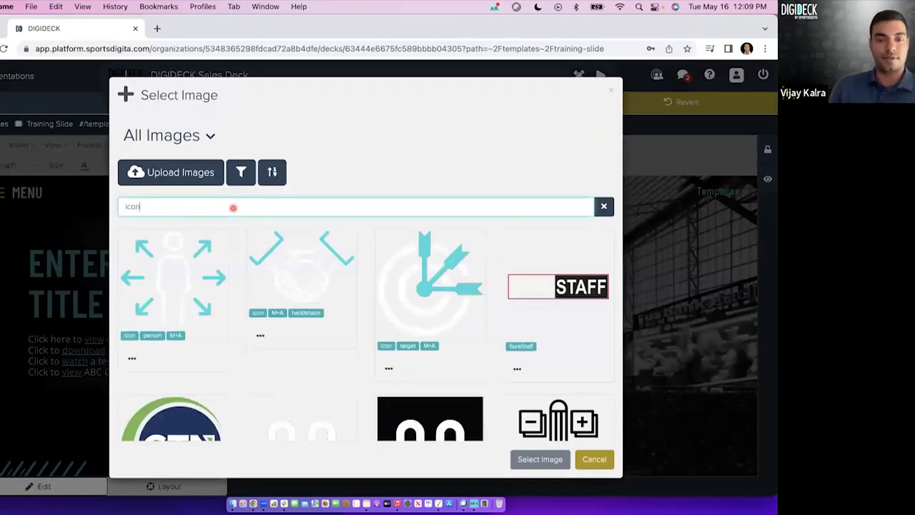
scroll(255, 243, "down", 1)
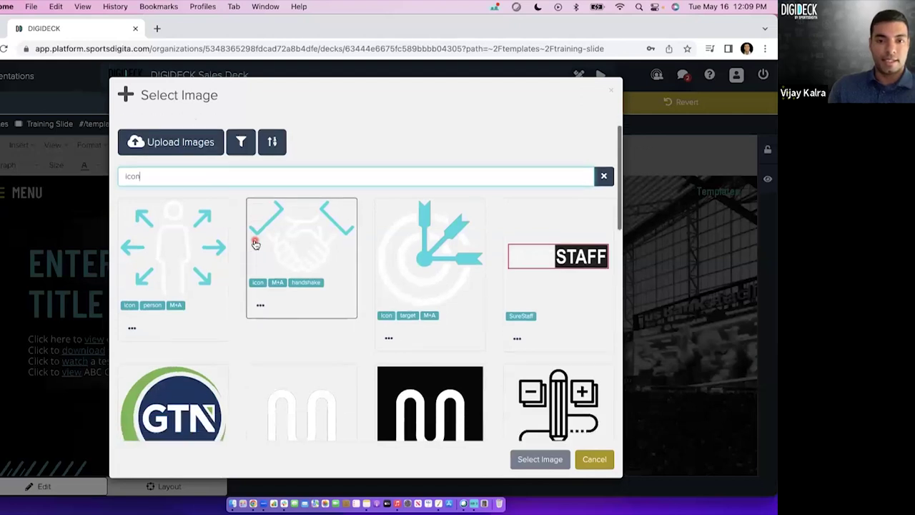
scroll(255, 244, "down", 1)
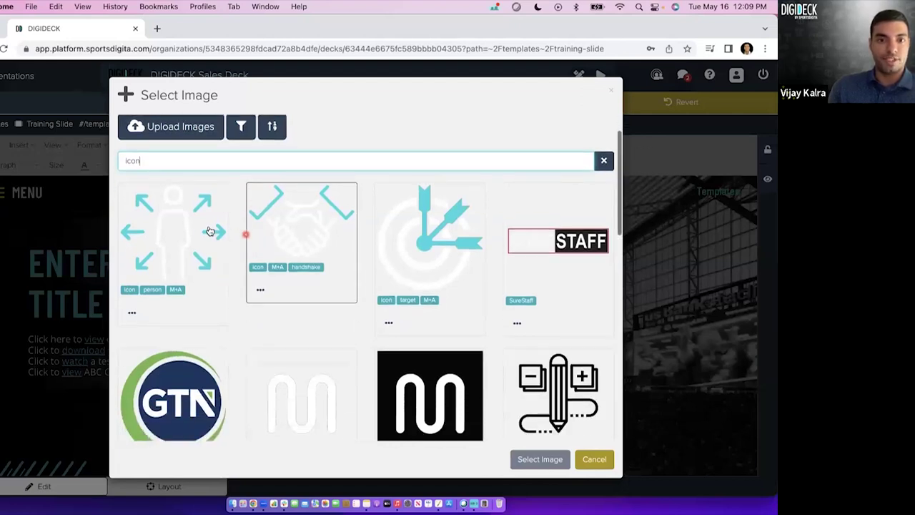
left_click(204, 229)
left_click(530, 458)
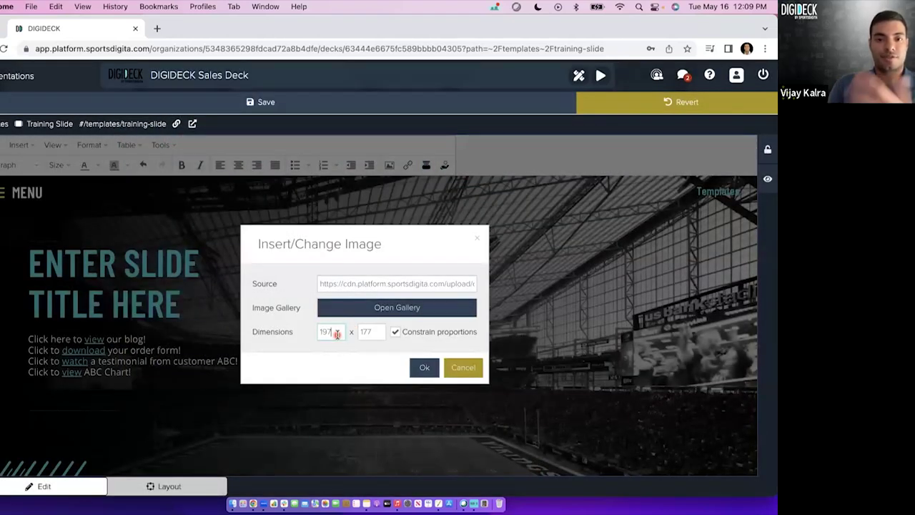
left_click(424, 368)
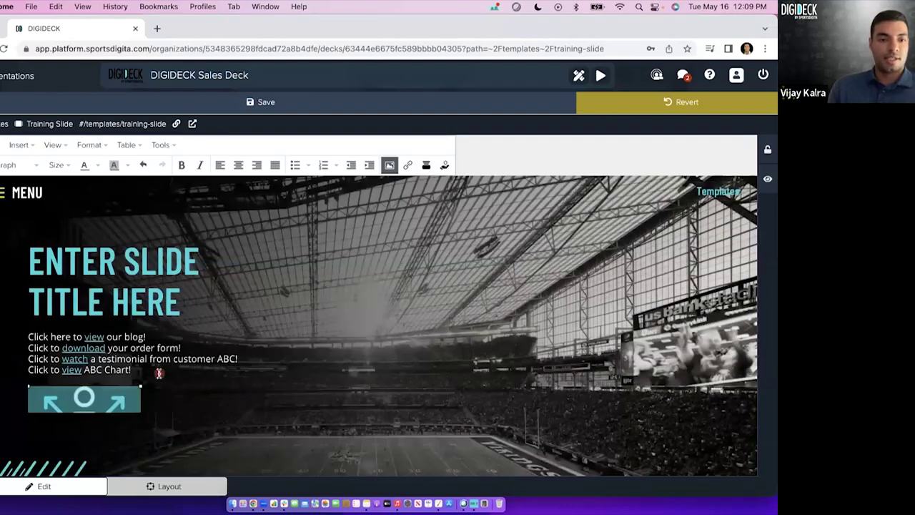
Shrink the person icon to a smaller size and leave it selected.
left_click_drag(141, 398, 120, 373)
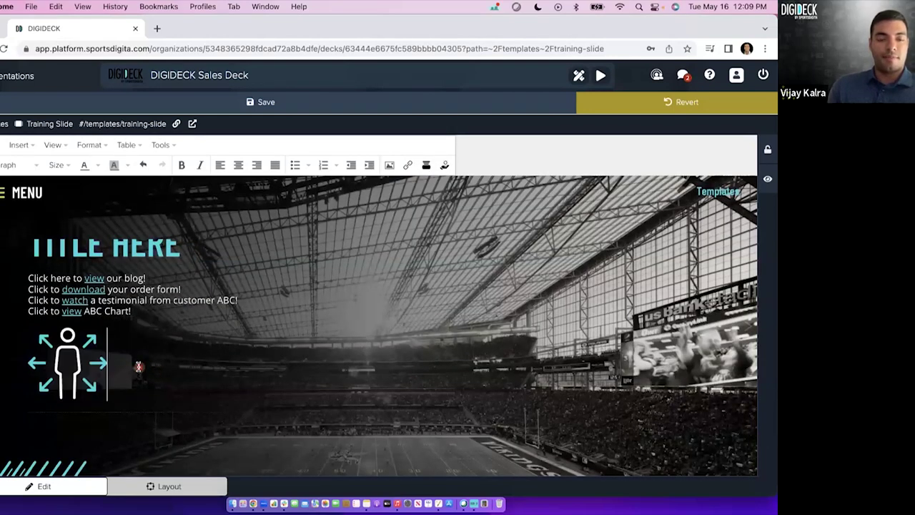
left_click(85, 360)
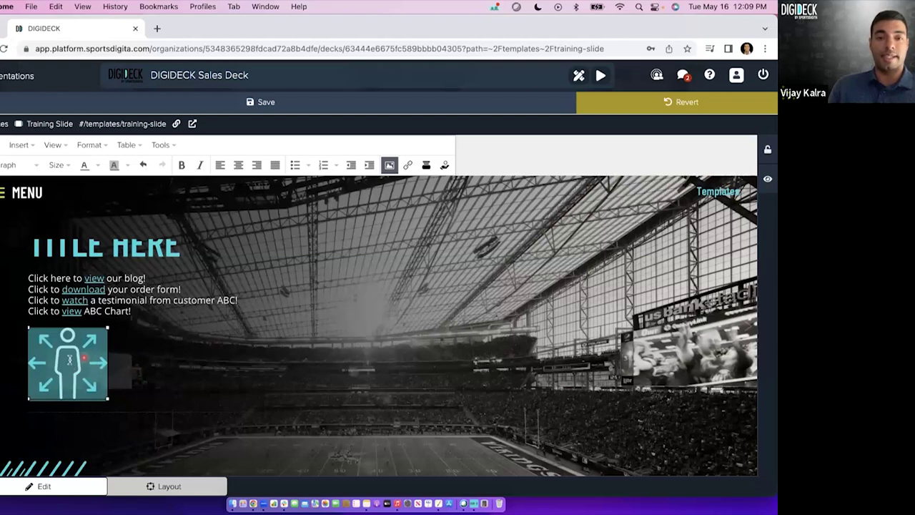
left_click(144, 361)
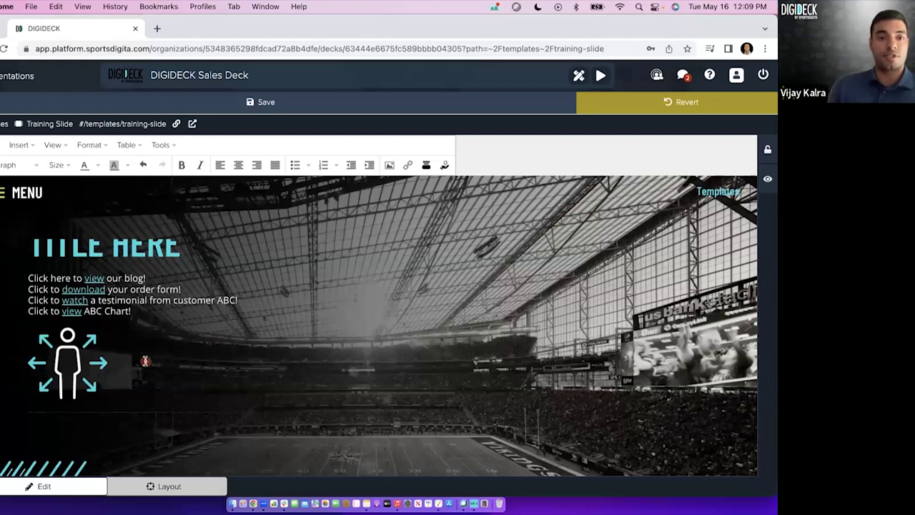
left_click(69, 362)
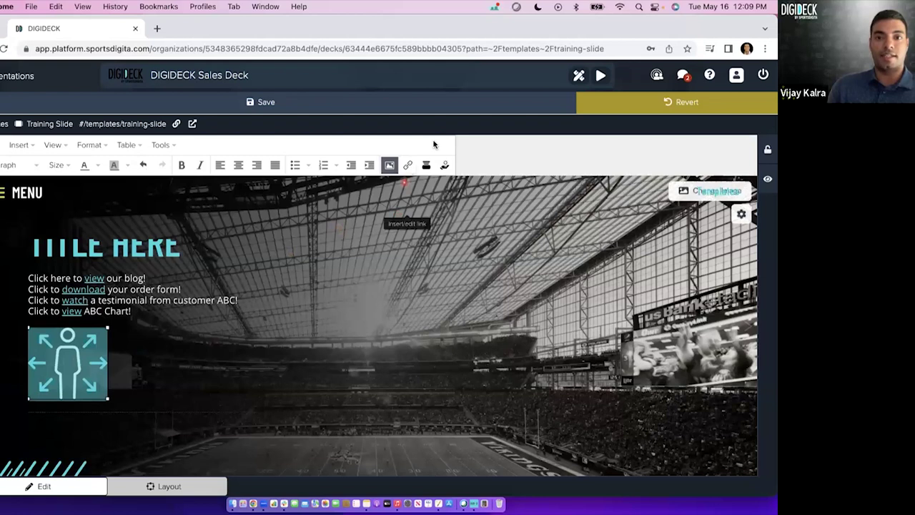
Link the selected person icon to the first PDF in the file gallery.
left_click(406, 165)
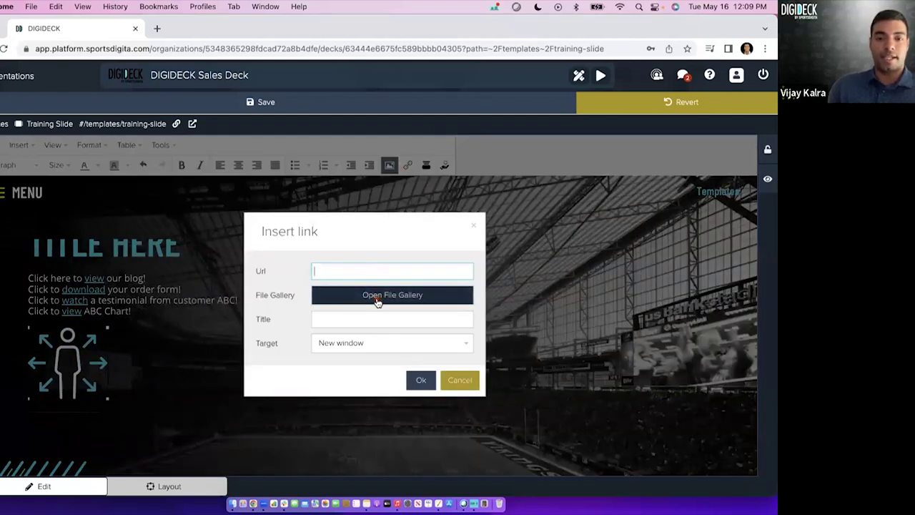
left_click(380, 299)
left_click(181, 304)
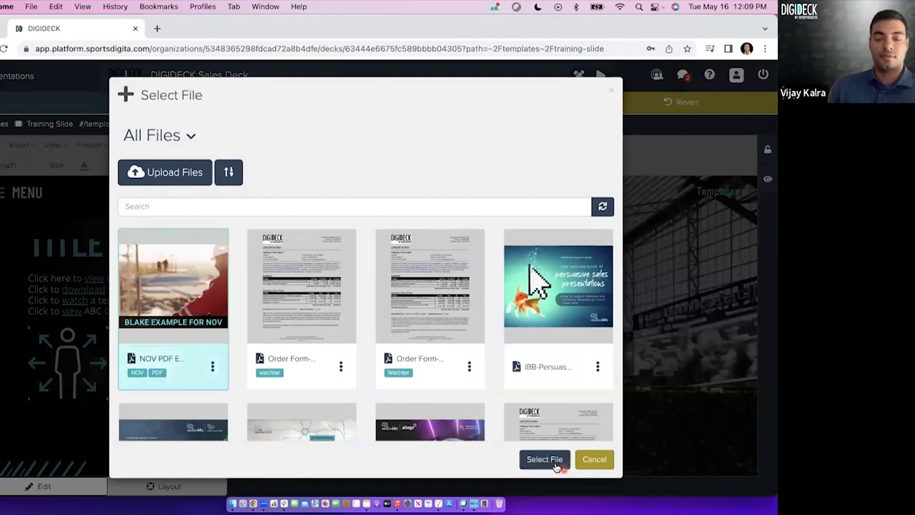
left_click(545, 459)
left_click(429, 384)
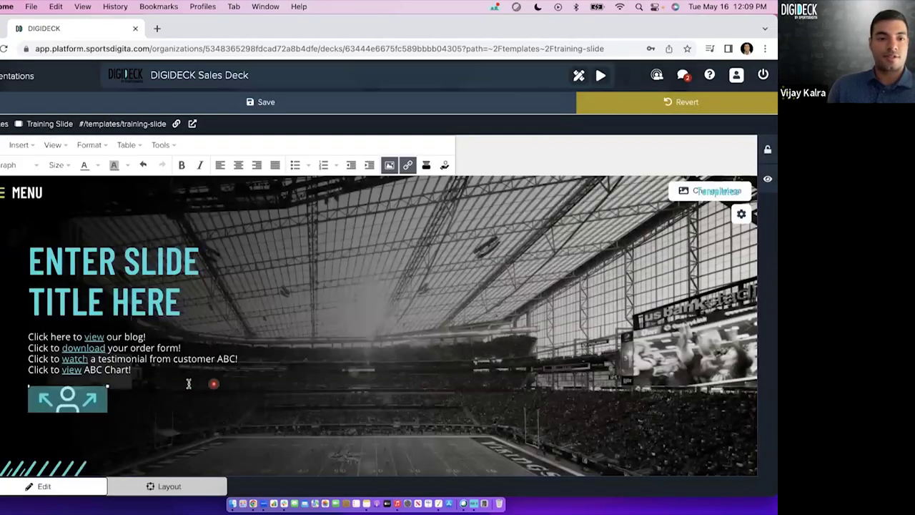
Leave text editing, open the icon's linked 12-page PDF in a new tab, then close it.
left_click(2, 106)
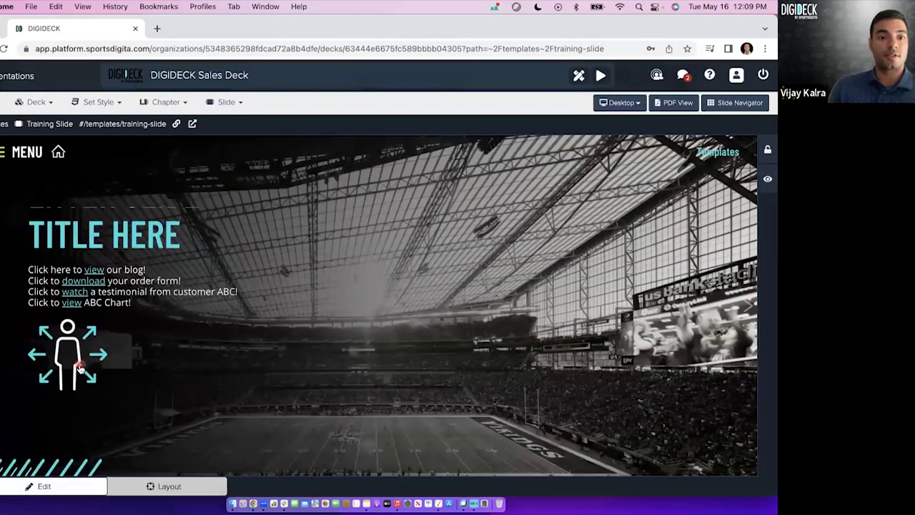
left_click(80, 368)
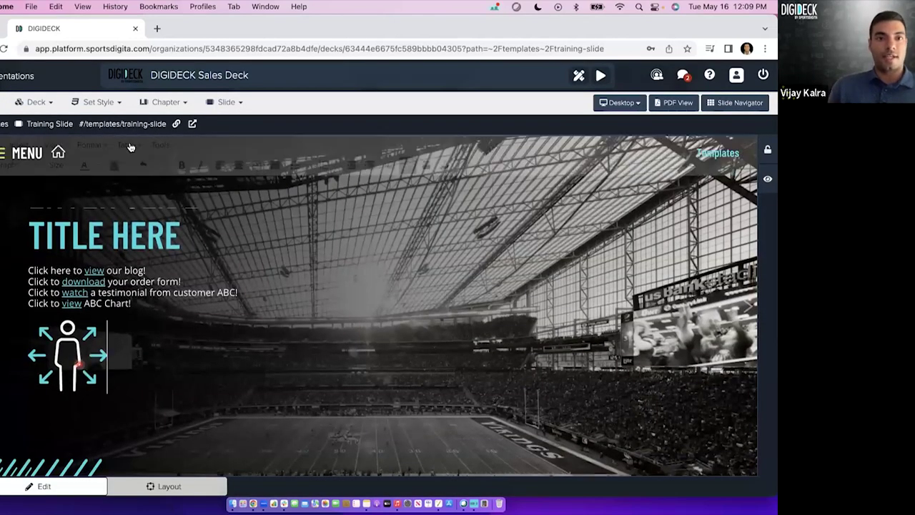
left_click(164, 30)
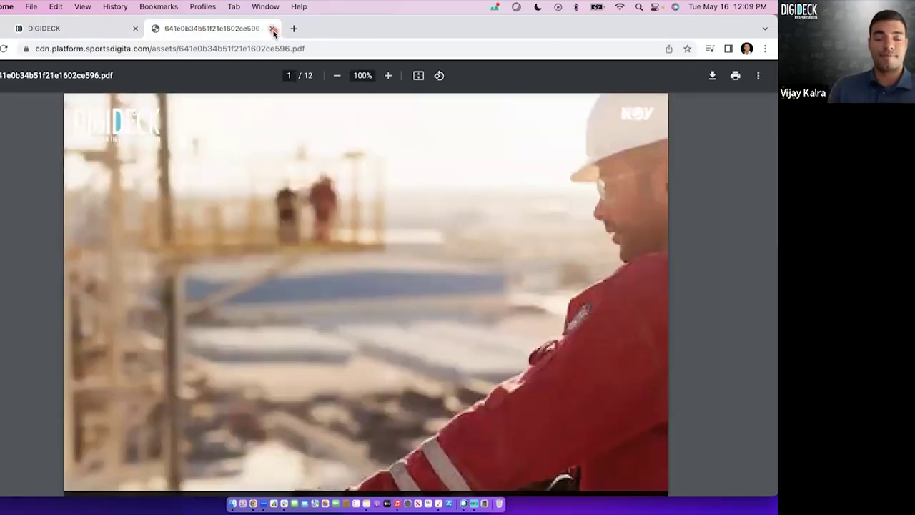
key("super+w")
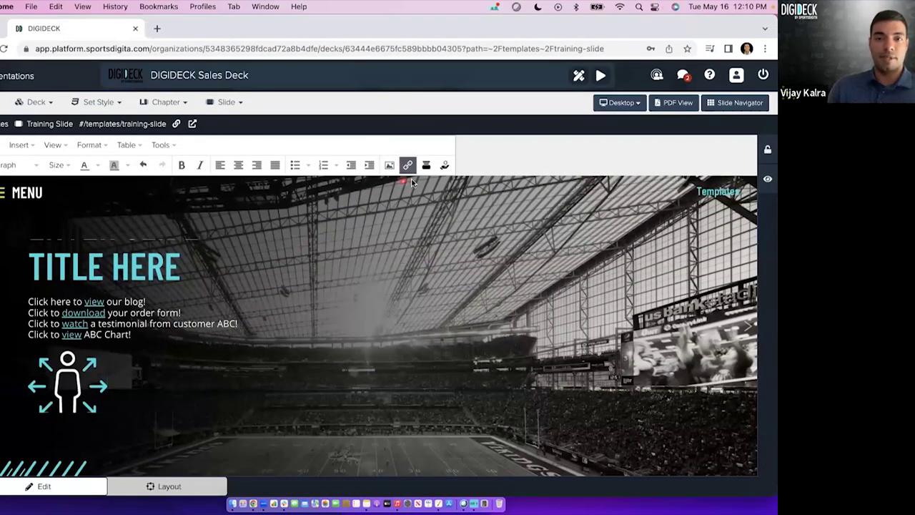
left_click(390, 166)
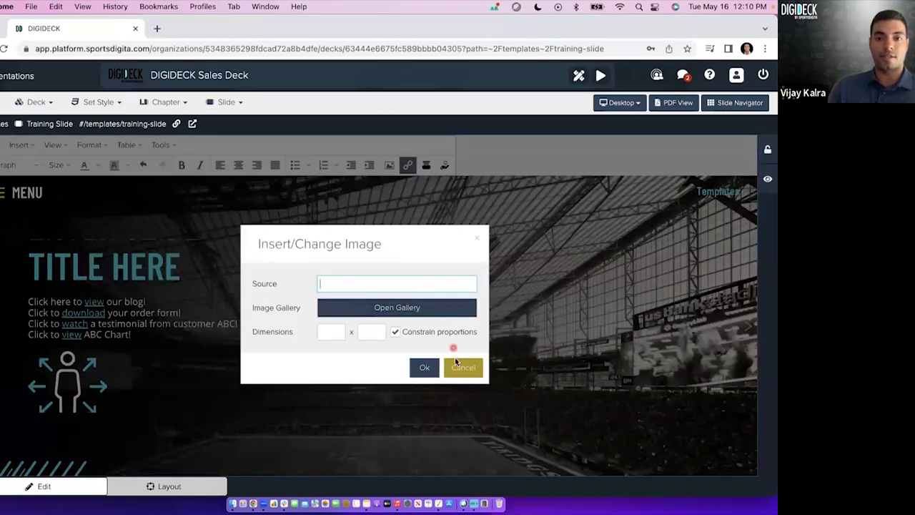
left_click(458, 367)
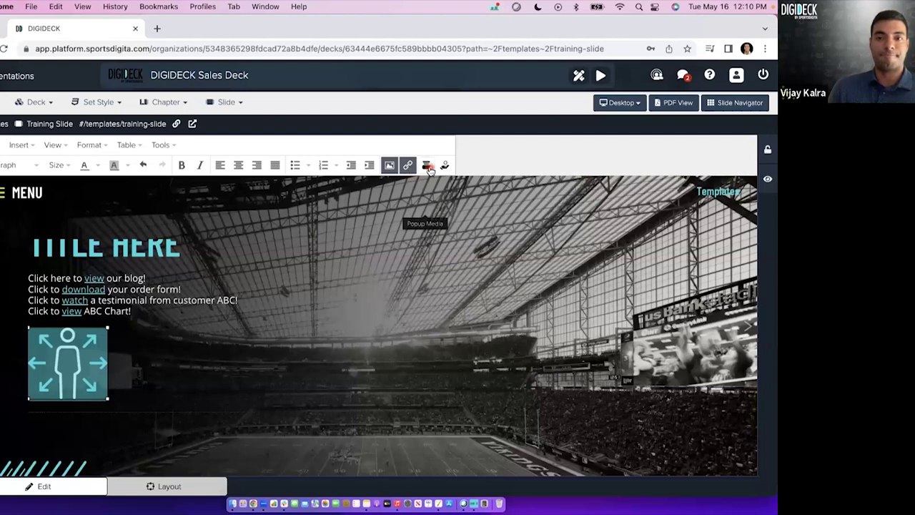
left_click(145, 387)
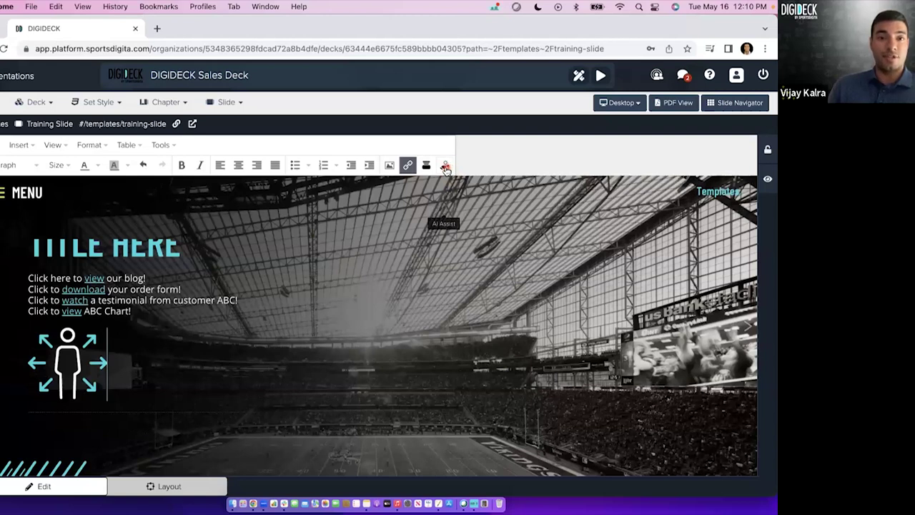
In AI Assist's Generate tab, load the 100 - 150 word summary example prompt.
left_click(445, 167)
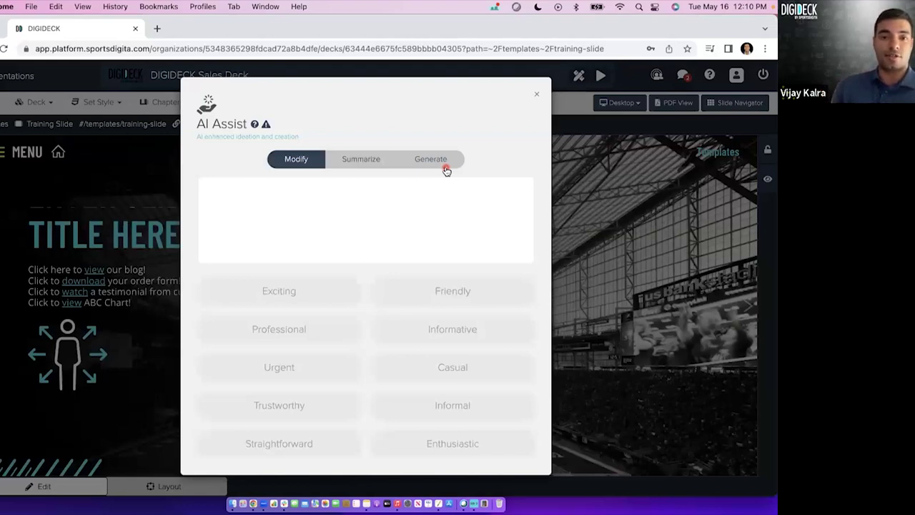
left_click(363, 160)
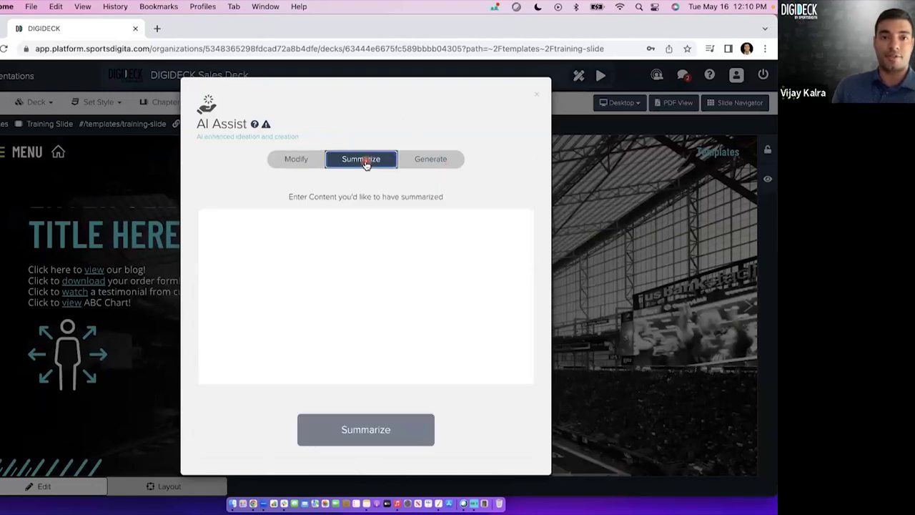
left_click(433, 164)
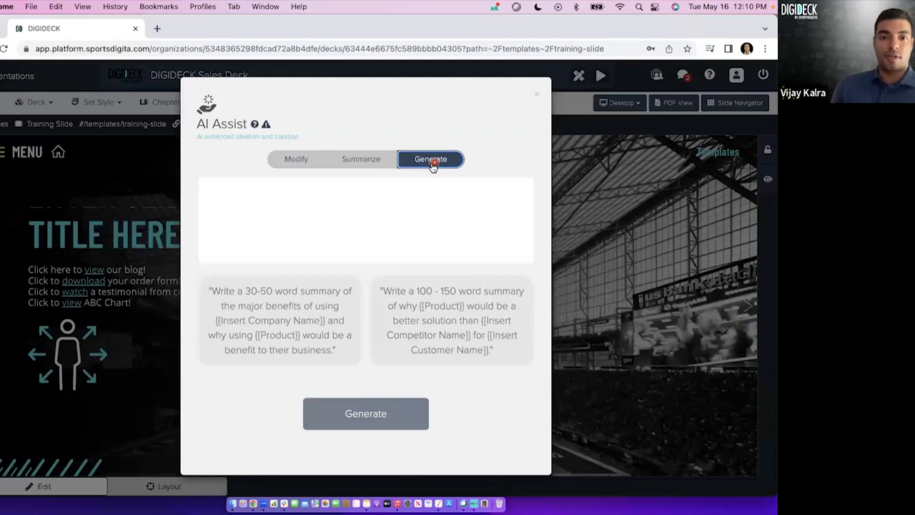
left_click(325, 313)
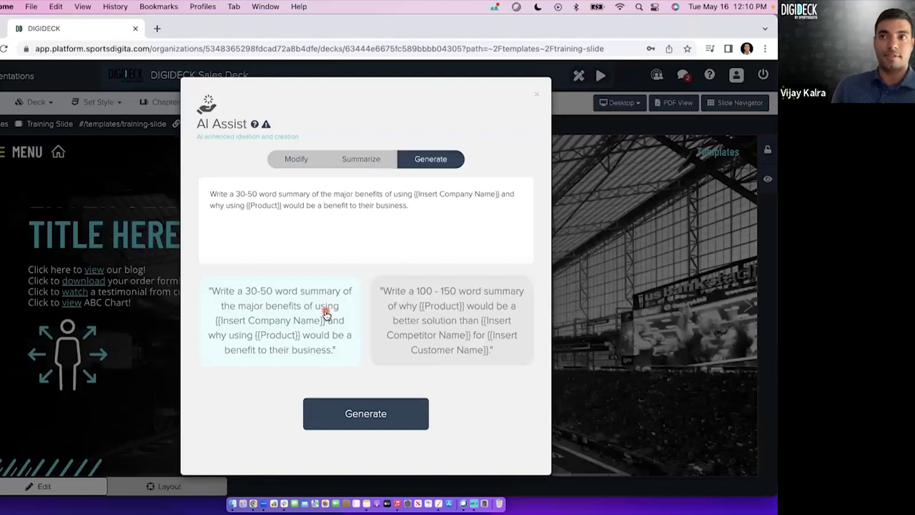
left_click(418, 315)
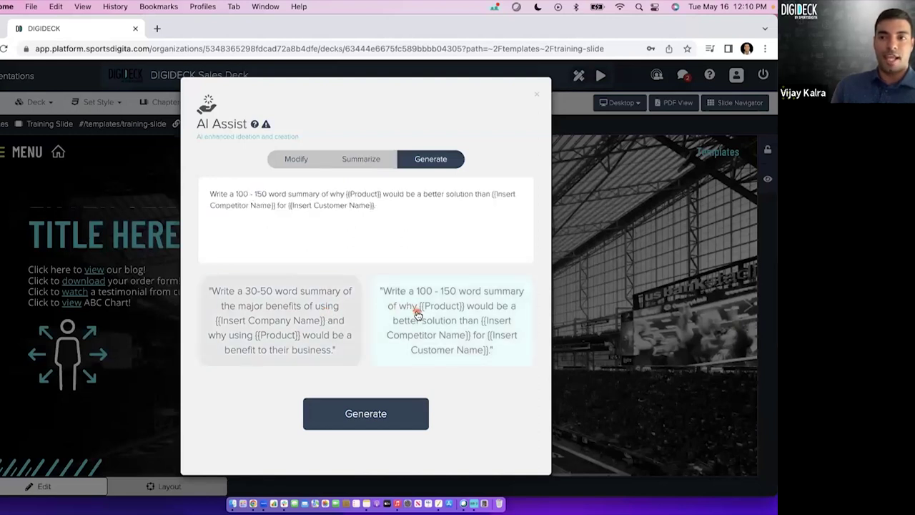
left_click(291, 323)
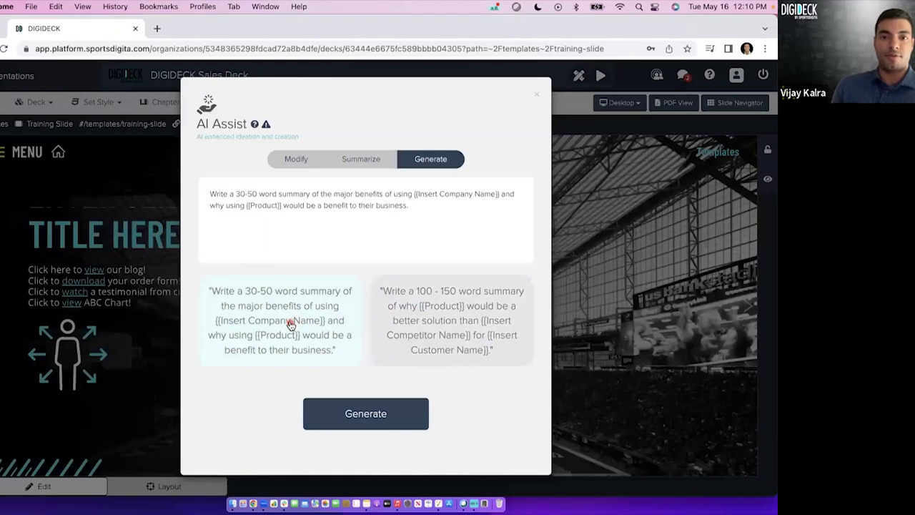
left_click(441, 330)
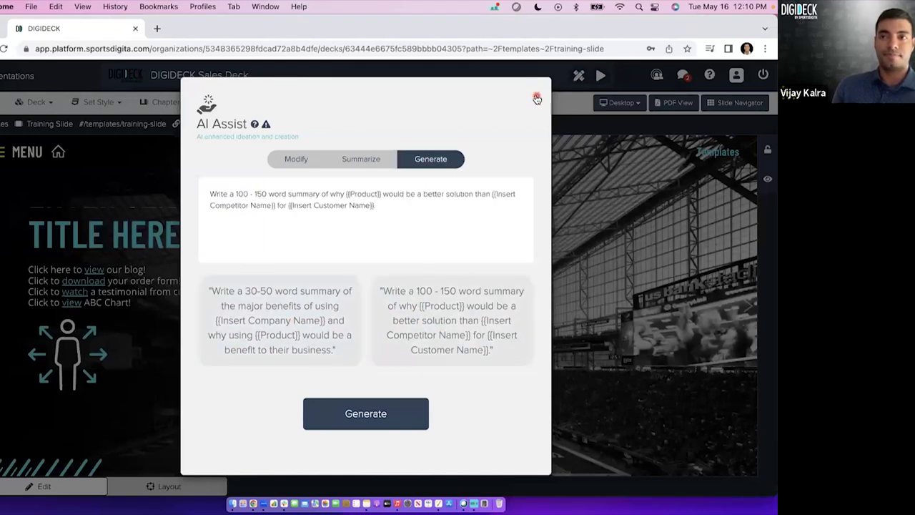
Close AI Assist without inserting text, preview the layout on mobile and desktop, then return to Edit.
left_click(537, 99)
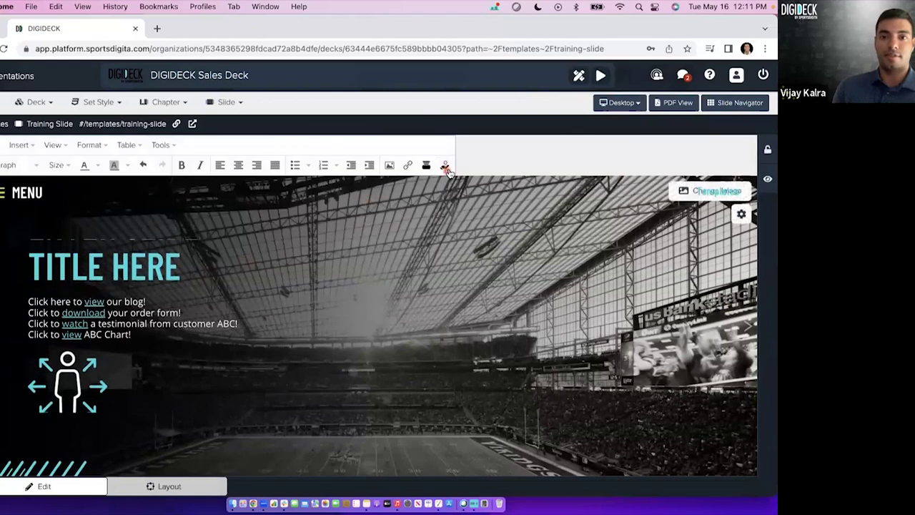
left_click(501, 122)
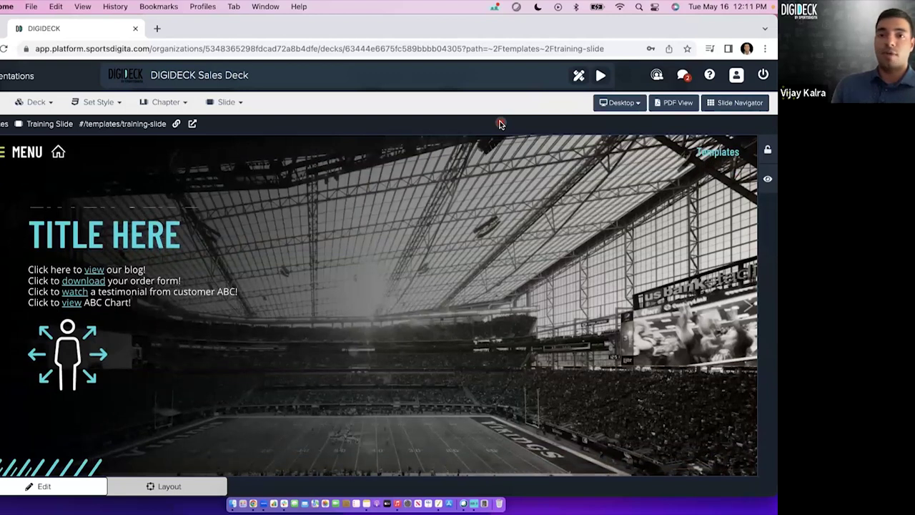
left_click(155, 486)
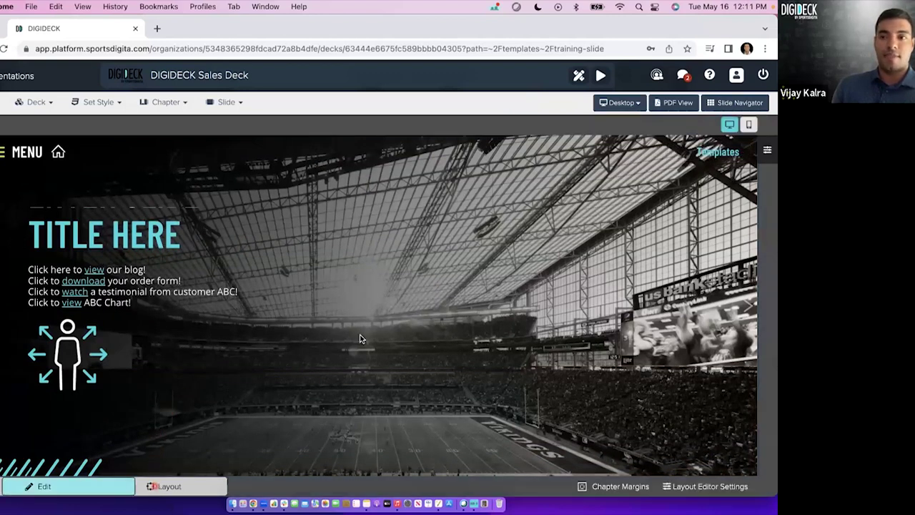
left_click(750, 125)
left_click(729, 125)
left_click(44, 487)
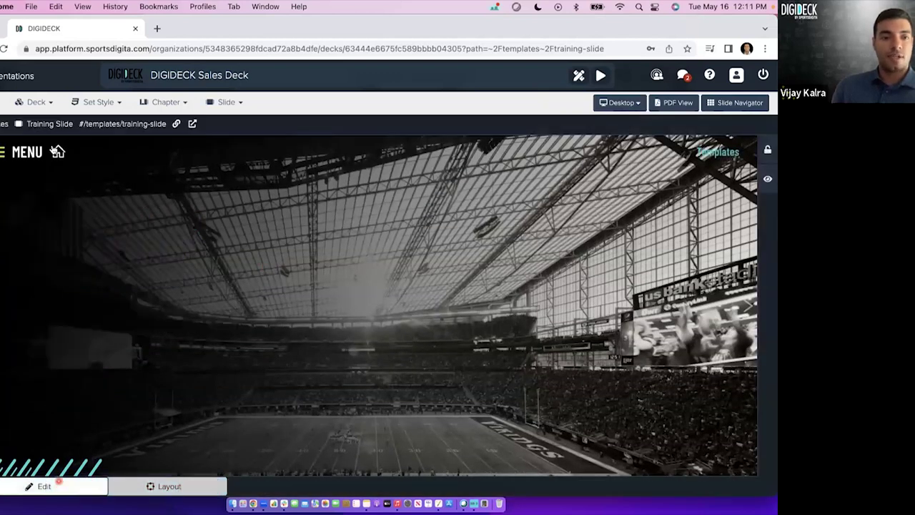
left_click(2, 103)
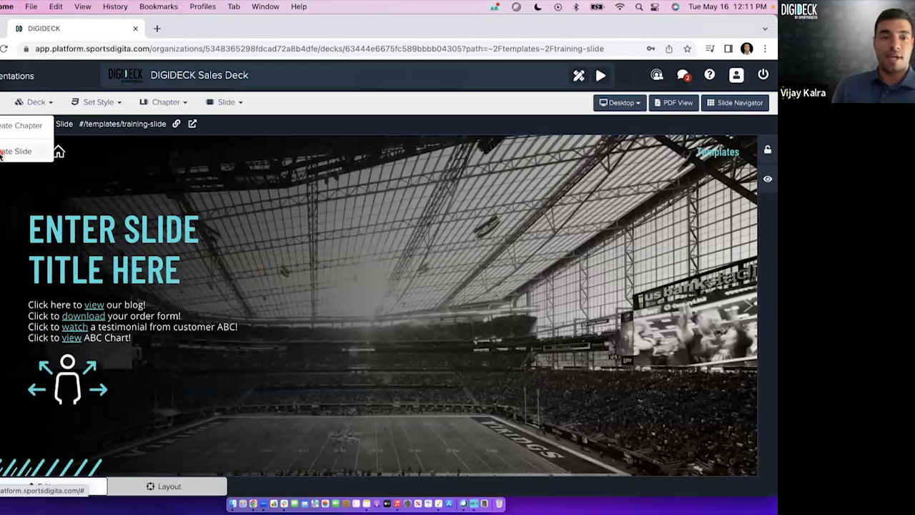
Create a new slide from the [C] Blank Template titled 'Meet the Team'.
left_click(2, 154)
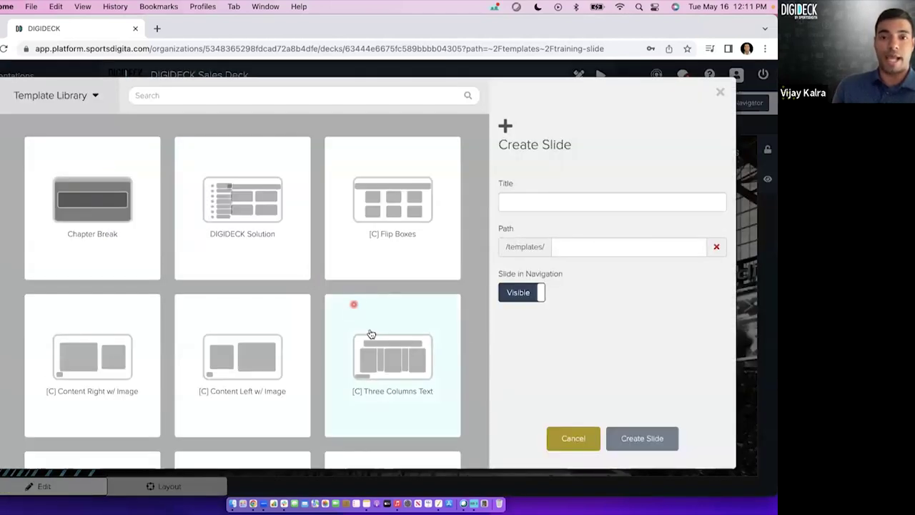
scroll(371, 334, "down", 5)
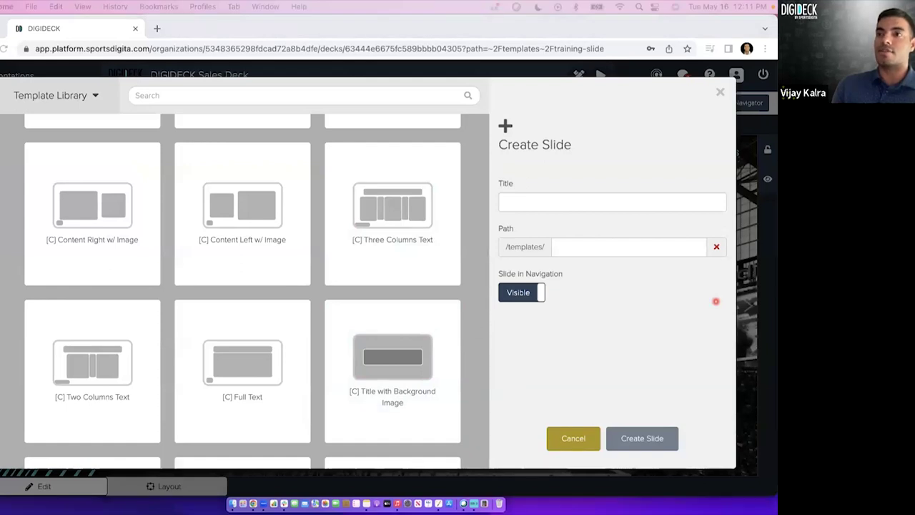
scroll(311, 349, "down", 3)
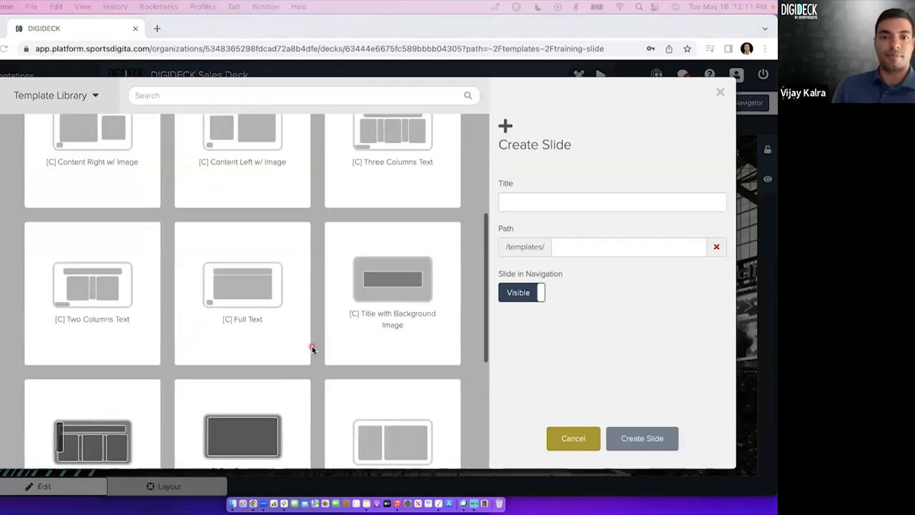
scroll(312, 348, "down", 5)
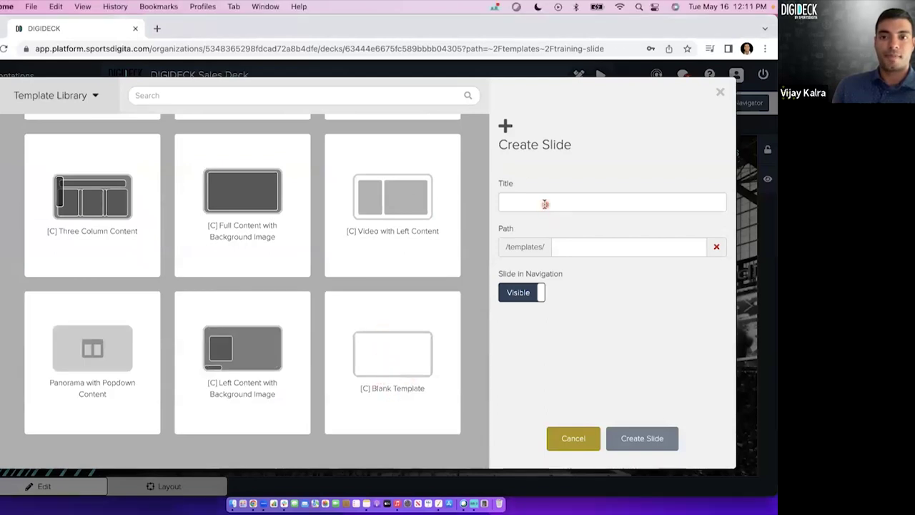
left_click(403, 362)
left_click(542, 197)
type("Meet the Team")
left_click(642, 441)
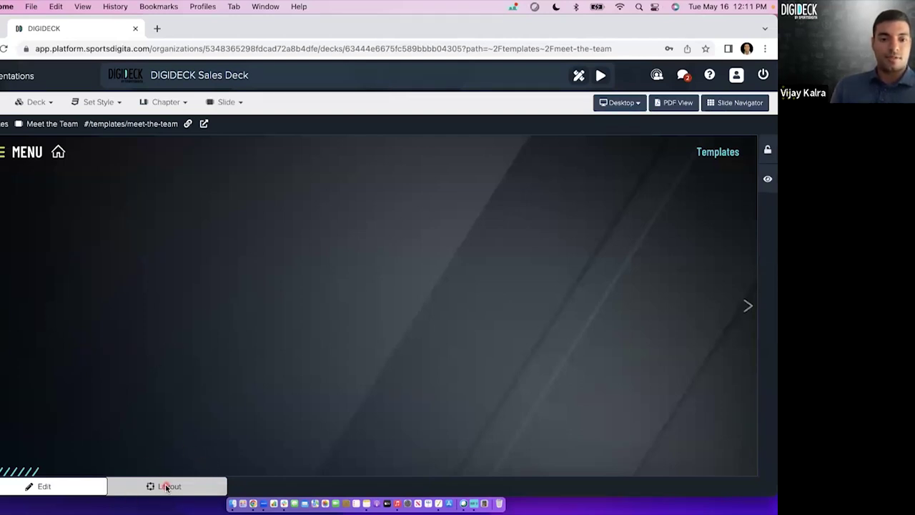
In layout mode, add a Rich Text component sized as a short heading strip.
left_click(166, 487)
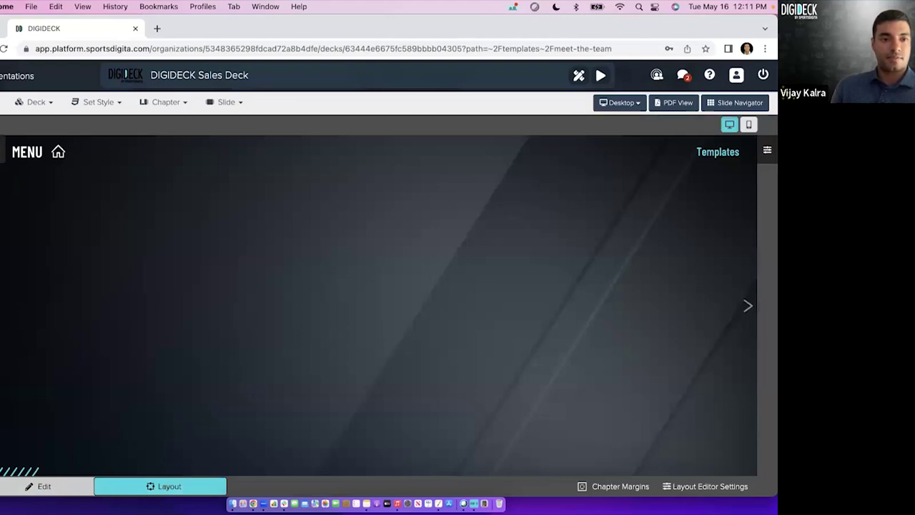
left_click(3, 187)
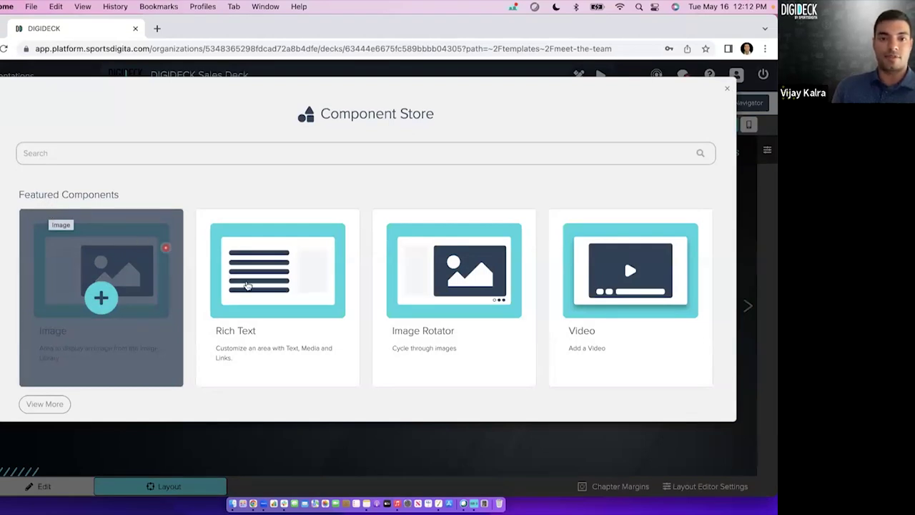
left_click(270, 296)
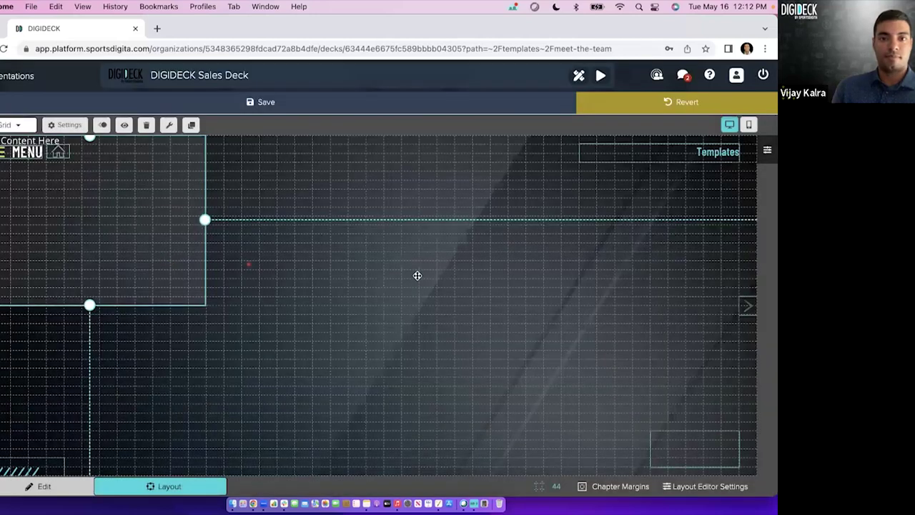
left_click_drag(374, 331, 350, 202)
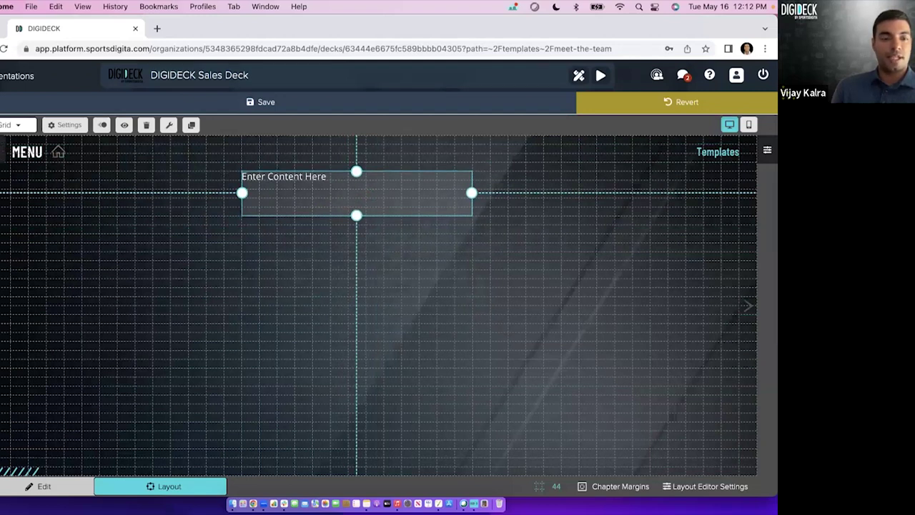
Add an Image component, resize and move it to the left, then duplicate it.
left_click(24, 284)
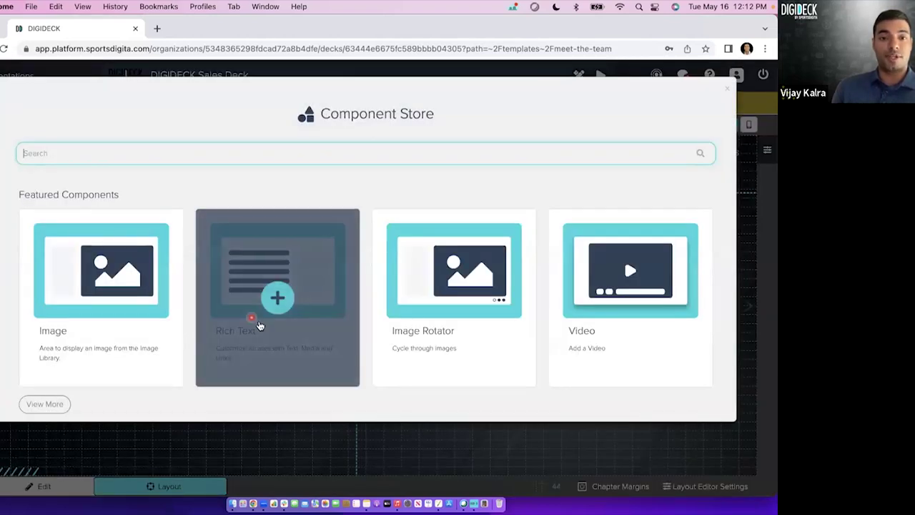
left_click(101, 305)
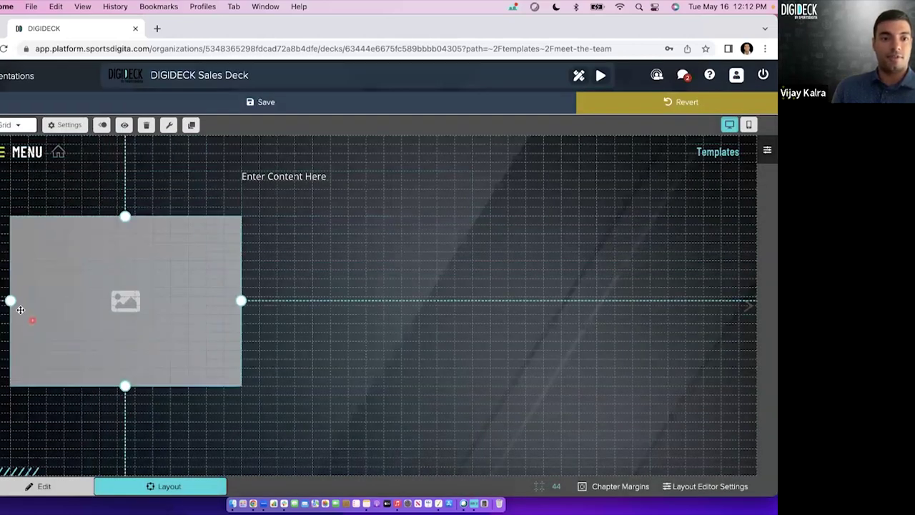
left_click_drag(10, 303, 82, 302)
left_click_drag(161, 388, 161, 332)
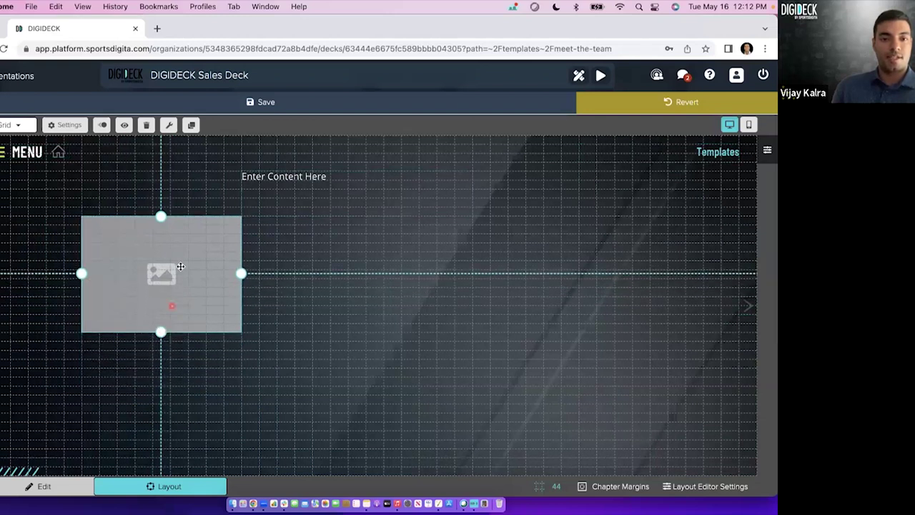
left_click_drag(163, 273, 138, 291)
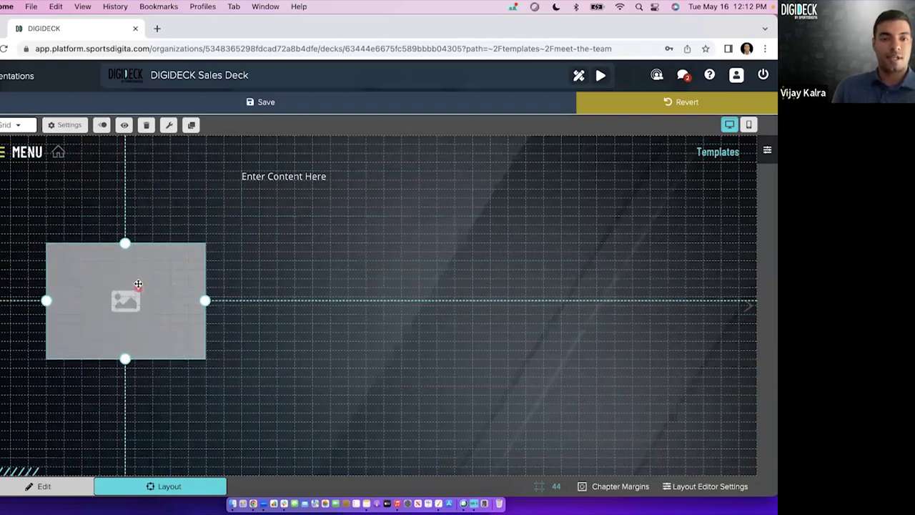
left_click_drag(125, 243, 126, 233)
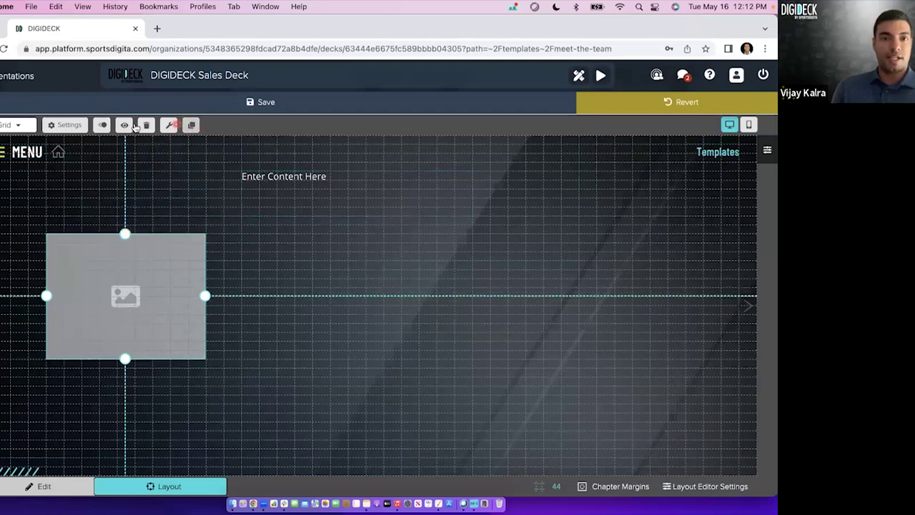
left_click(193, 126)
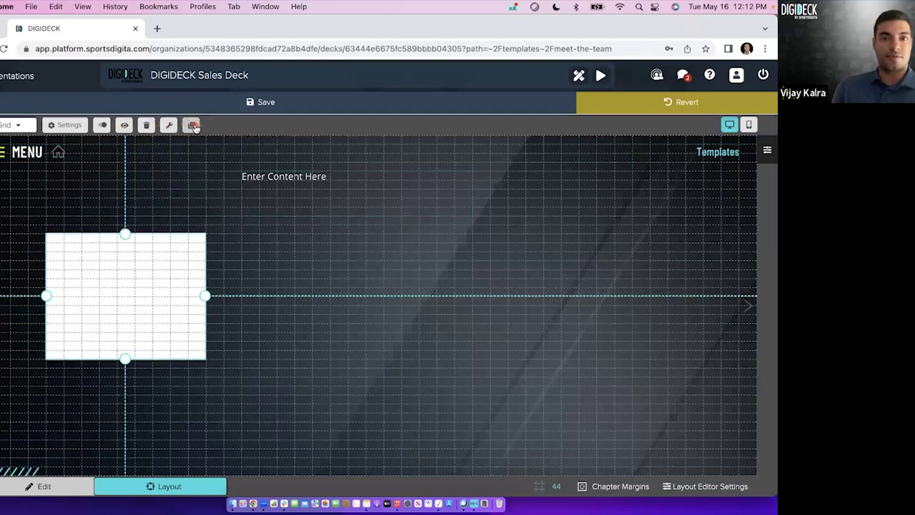
Arrange the copies into three evenly spaced, level image placeholders in a row.
left_click_drag(170, 302, 634, 286)
left_click(192, 125)
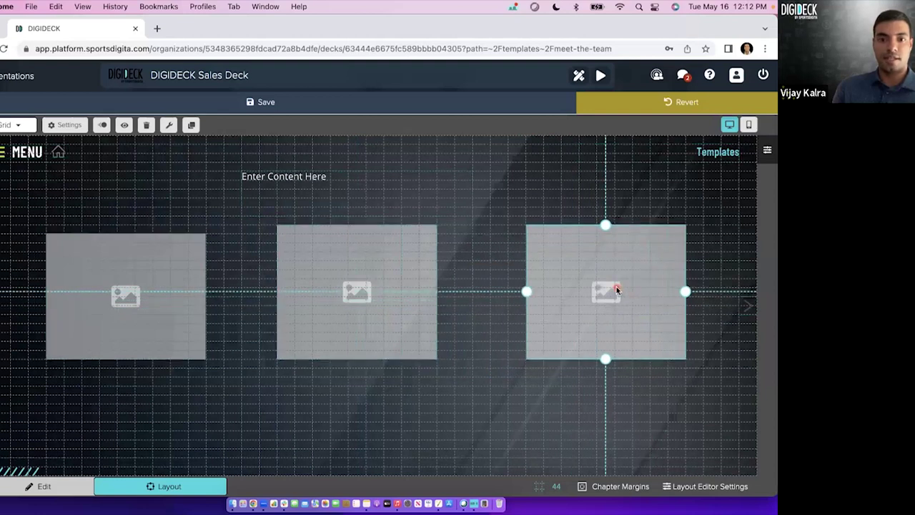
left_click(312, 301)
left_click_drag(343, 306, 335, 312)
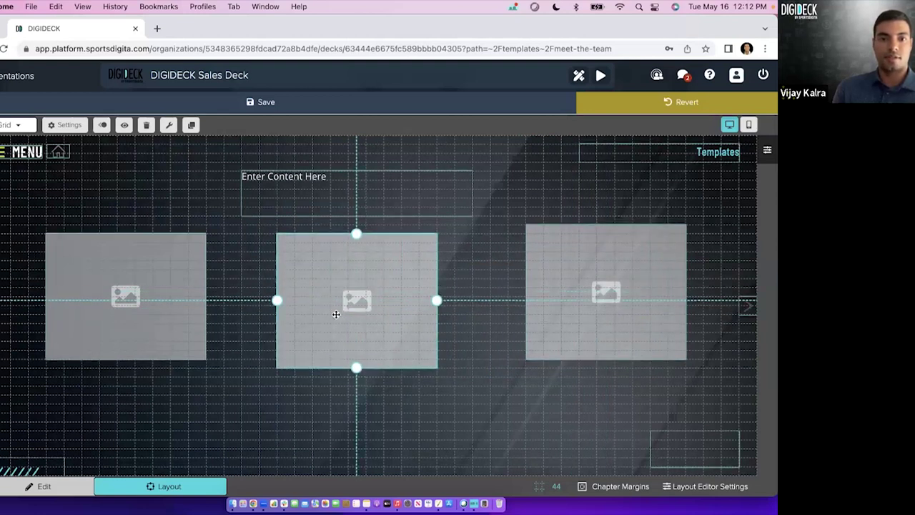
left_click(556, 337)
left_click_drag(561, 344, 561, 344)
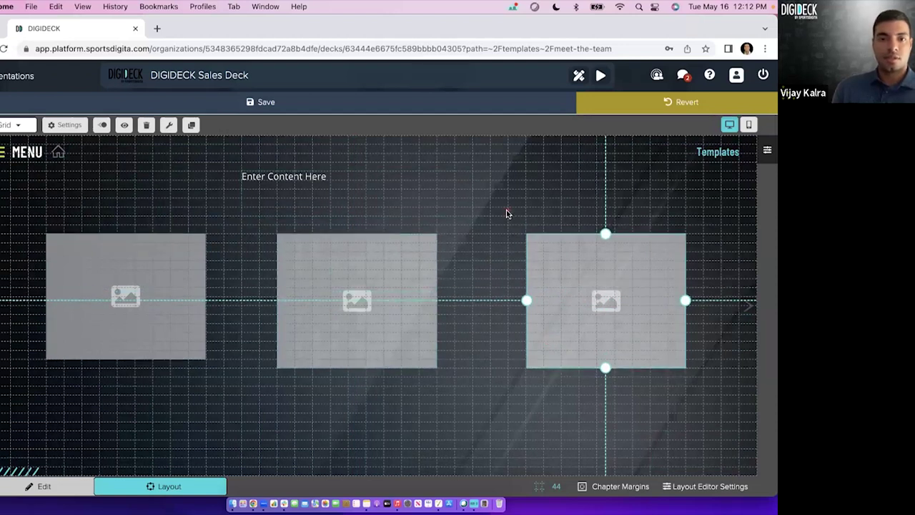
Select the left image placeholder and open the Component Store.
left_click(506, 212)
left_click(317, 178)
left_click(162, 255)
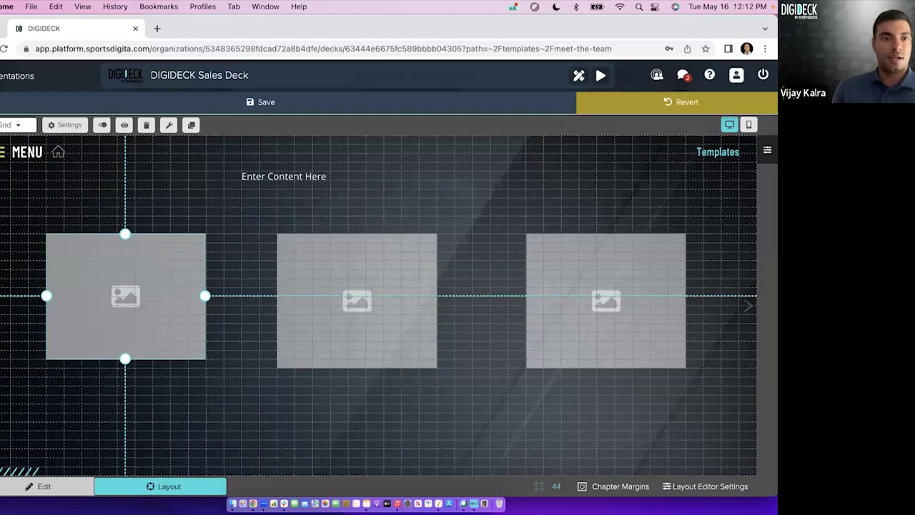
left_click(169, 125)
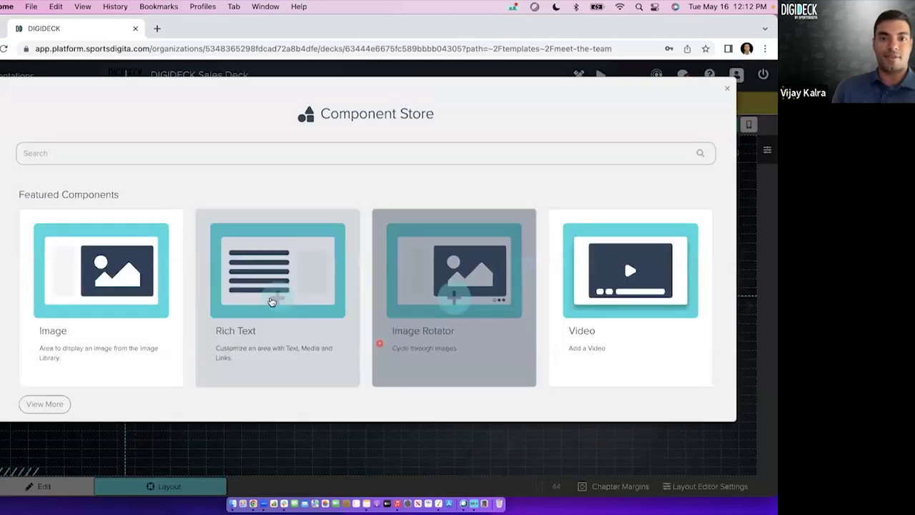
Add a Rich Text caption box sized and placed directly beneath the left image.
left_click(279, 303)
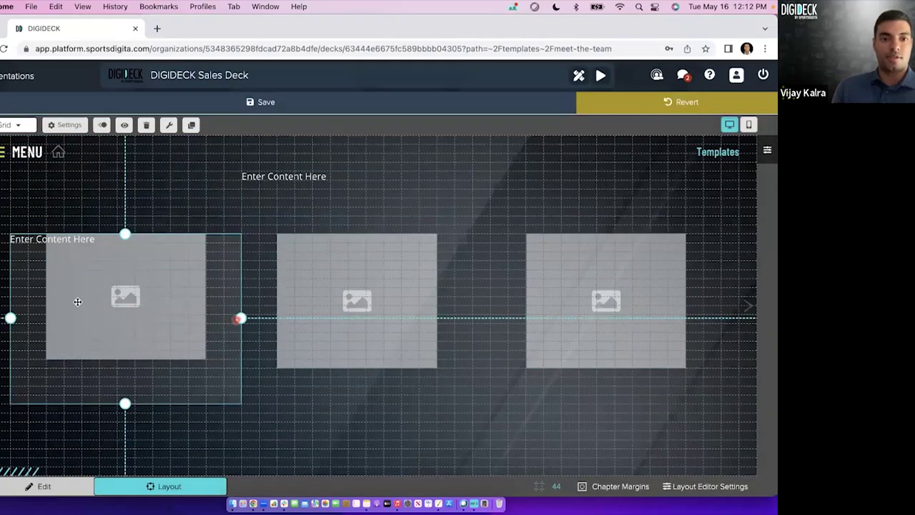
left_click_drag(12, 319, 46, 319)
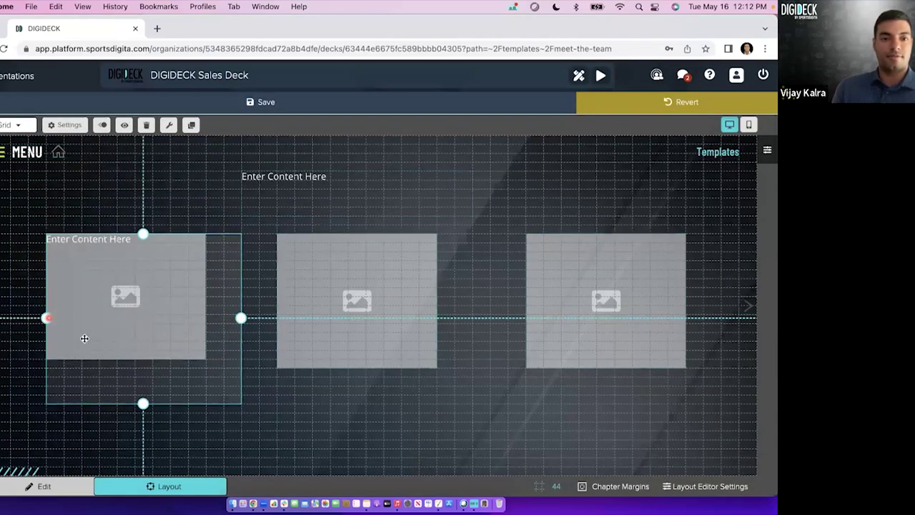
left_click_drag(240, 319, 205, 319)
left_click_drag(128, 406, 129, 298)
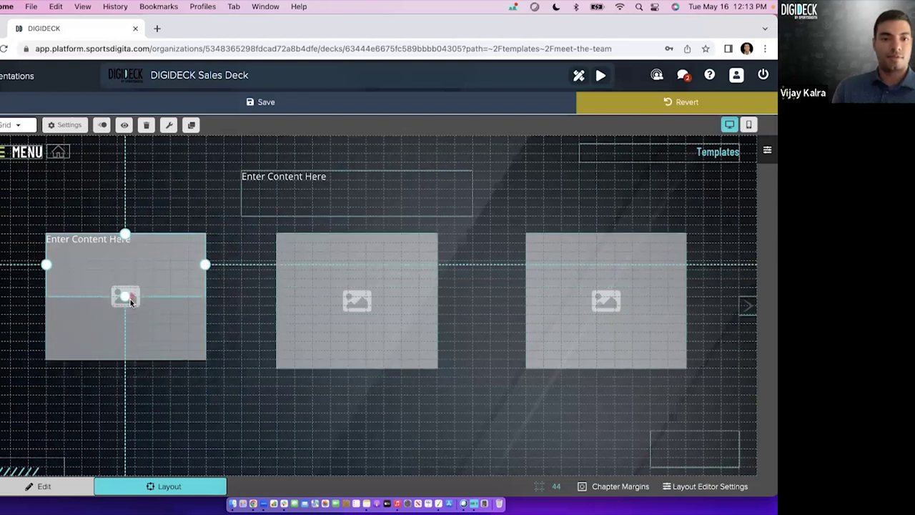
left_click_drag(139, 261, 136, 397)
left_click_drag(126, 430, 365, 392)
Duplicate the caption box under the middle and right images and save the layout.
left_click(192, 126)
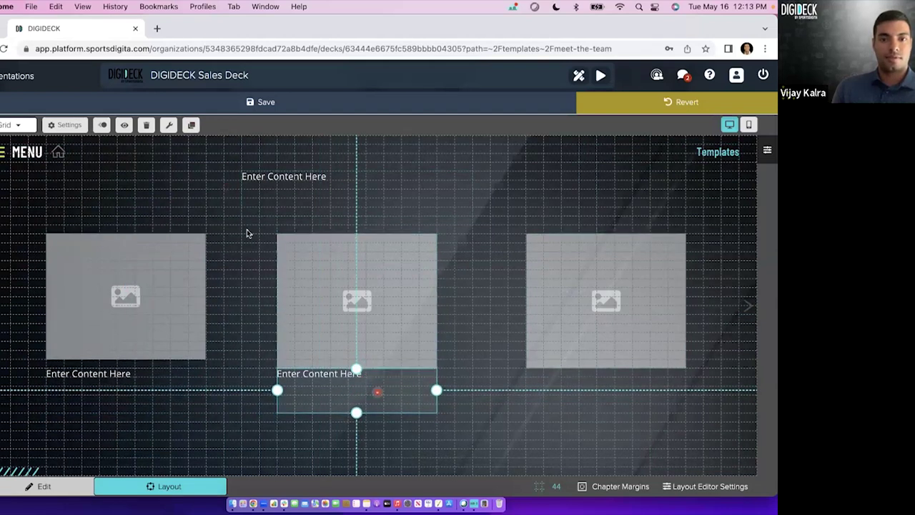
left_click(192, 126)
left_click_drag(380, 403, 625, 405)
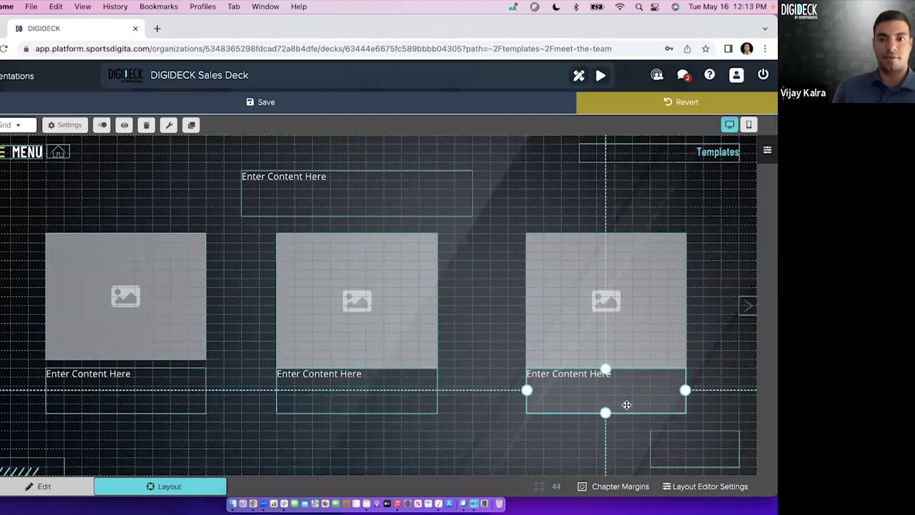
left_click(268, 103)
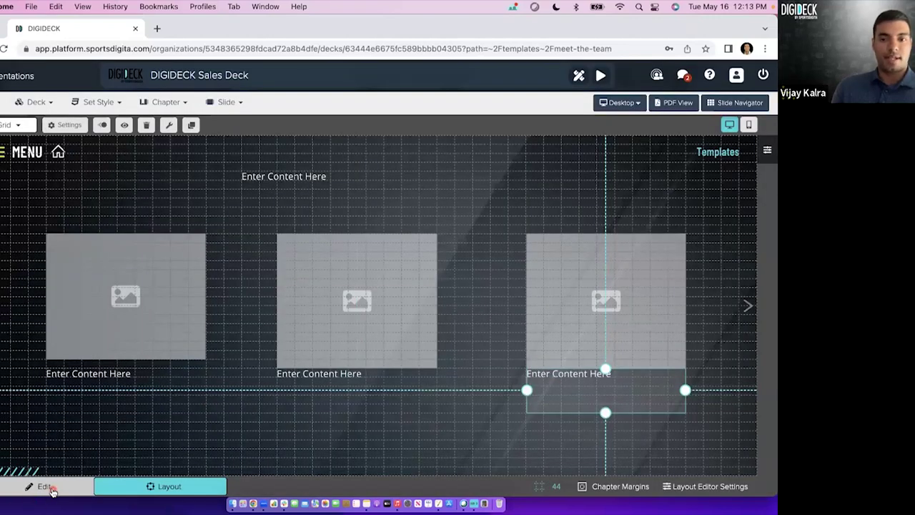
left_click(45, 486)
Replace the top text box's placeholder with 'Meet the Team'.
left_click(306, 177)
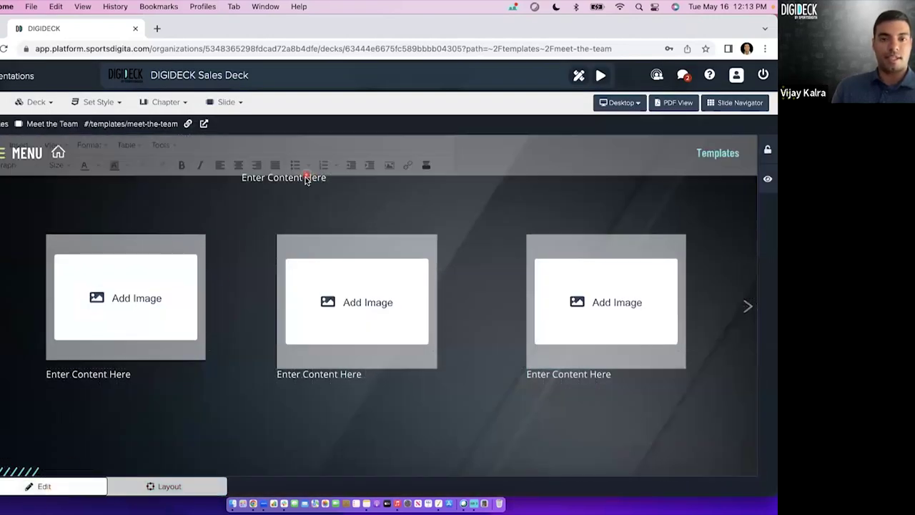
triple_click(292, 211)
type("Meet the Team")
Center the heading, style it as Heading 1, and save the slide.
triple_click(284, 211)
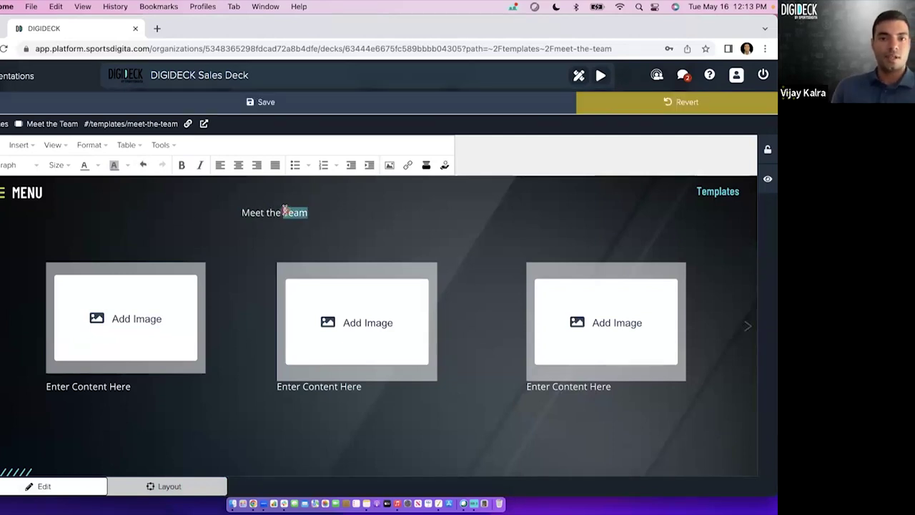
left_click(237, 167)
left_click(14, 166)
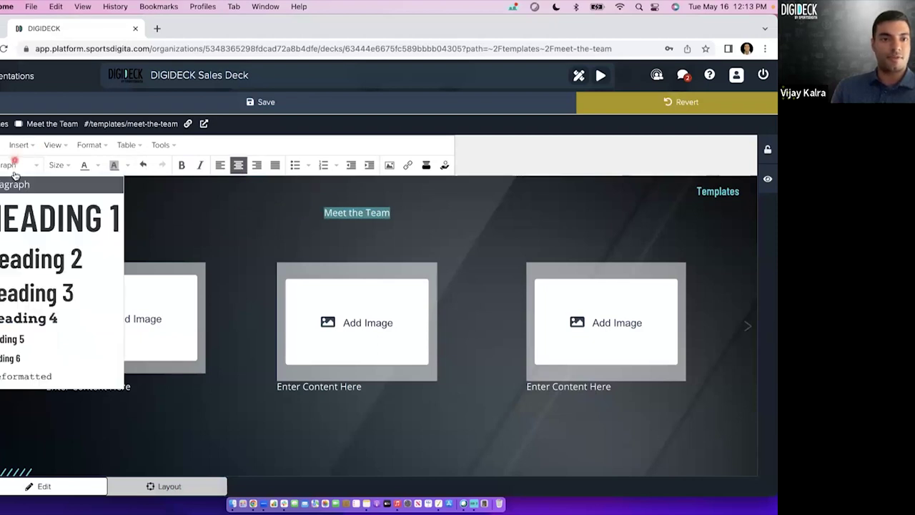
left_click(32, 229)
left_click(193, 228)
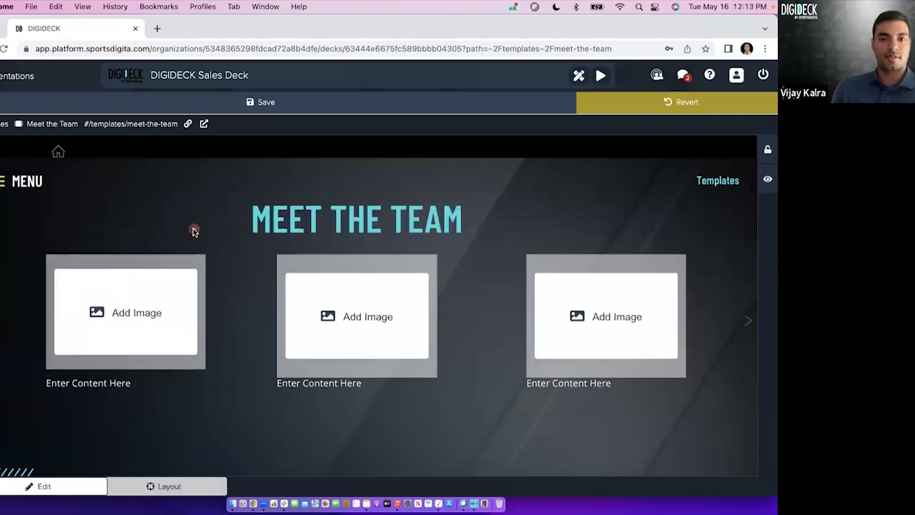
left_click(236, 104)
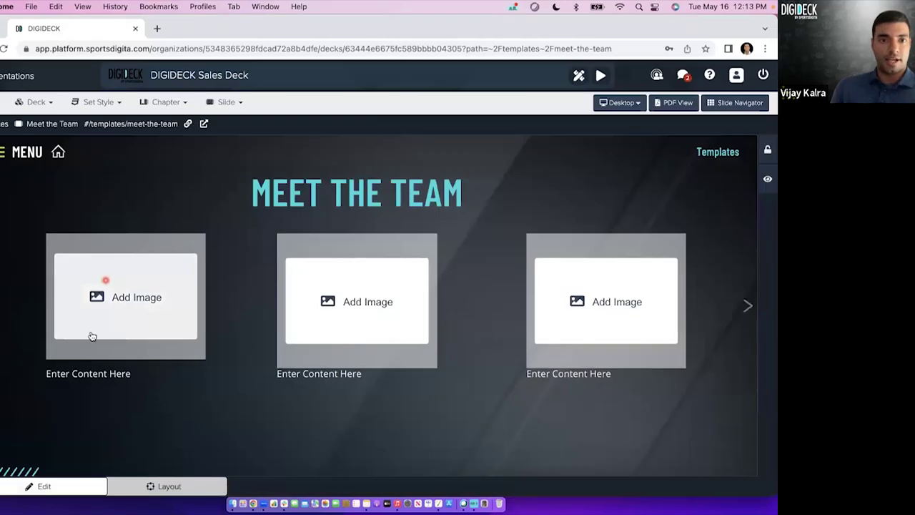
Place the man's headshot in the first slot and a 'headshot' search result, the dark-haired woman, in the second.
left_click(132, 300)
left_click(536, 405)
left_click(540, 459)
left_click(329, 300)
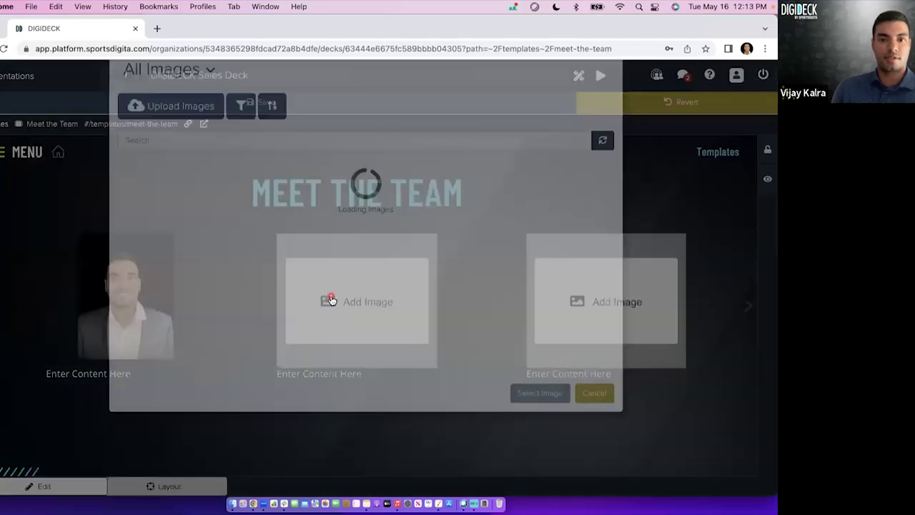
scroll(352, 328, "down", 5)
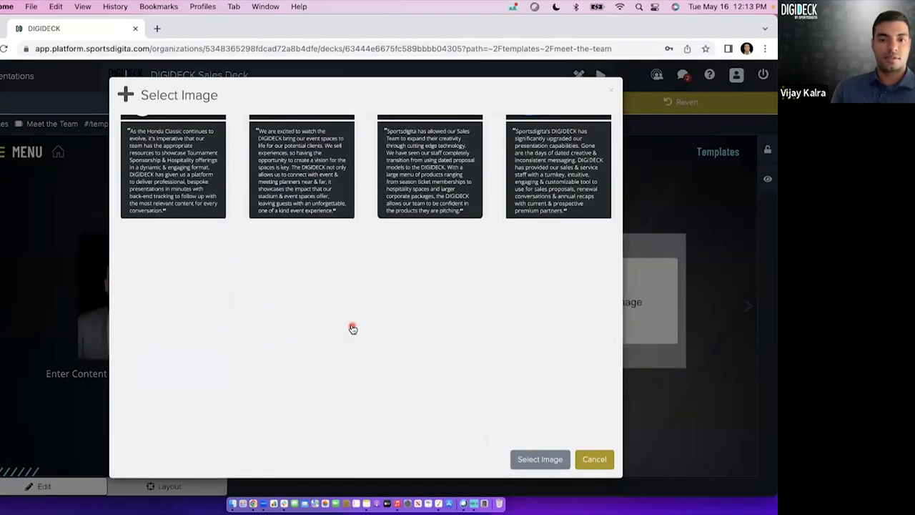
scroll(300, 272, "up", 5)
left_click(254, 209)
type("headshot")
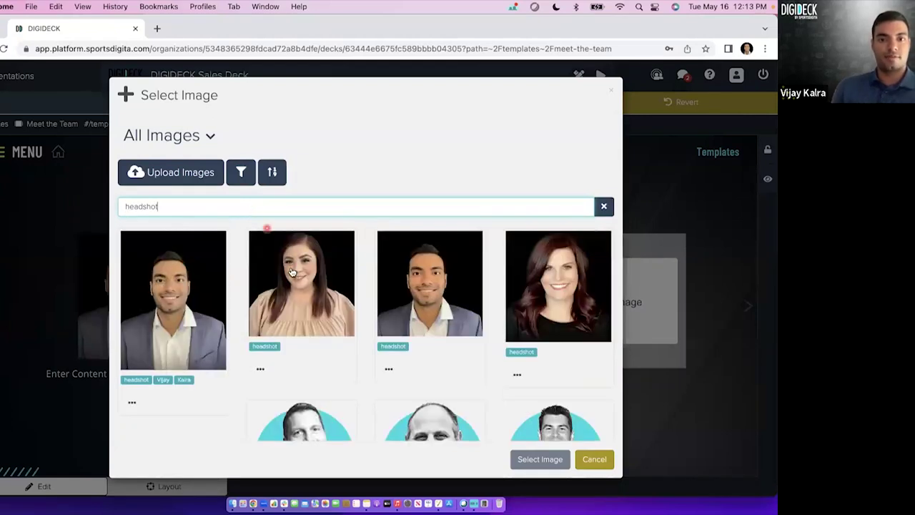
left_click(291, 266)
left_click(538, 458)
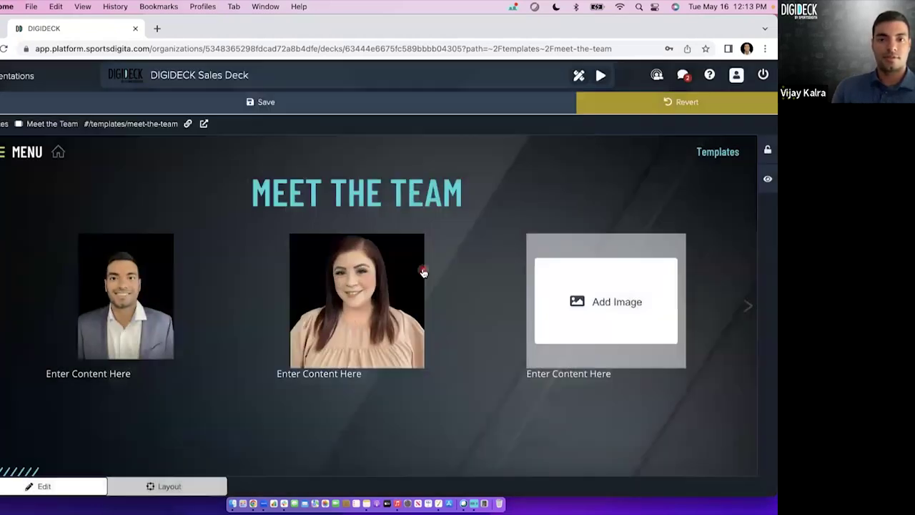
Put the red-haired woman's headshot in the third slot and save the slide.
left_click(562, 297)
left_click(371, 208)
type("heads")
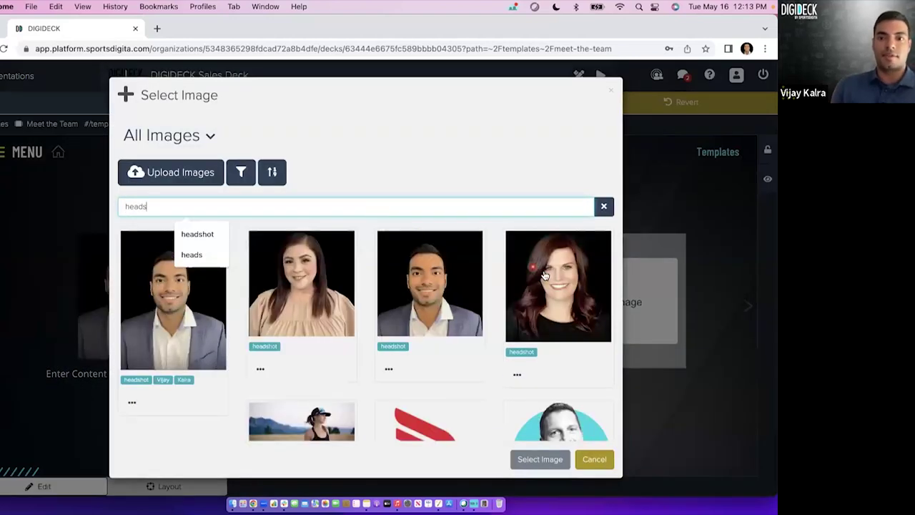
left_click(543, 274)
left_click(533, 459)
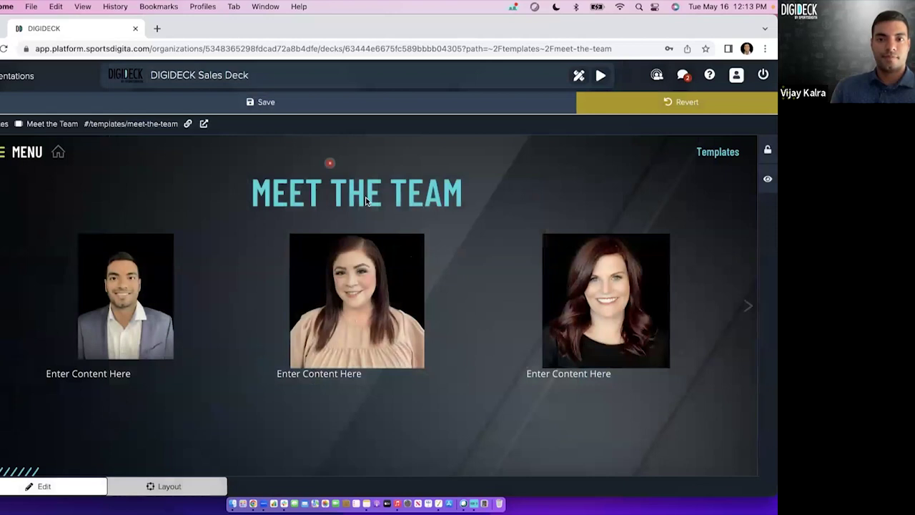
left_click(283, 106)
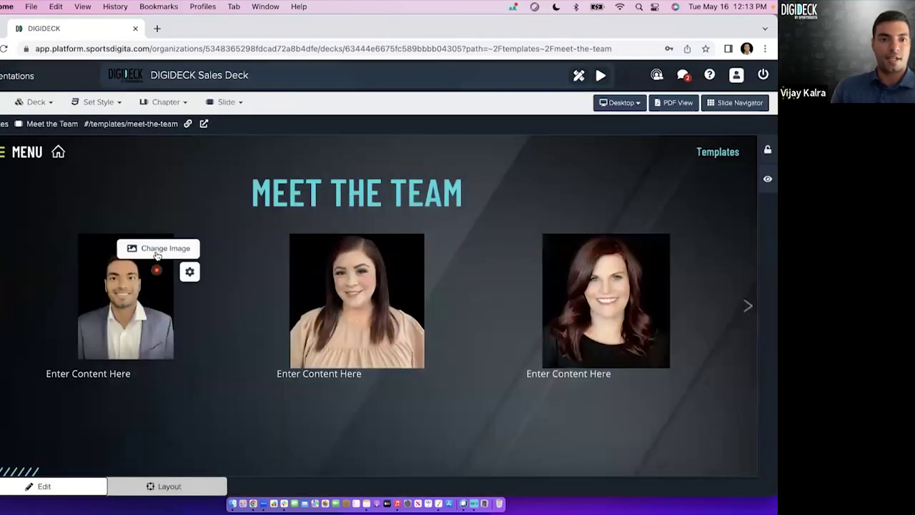
Replace the first slot's photo with another headshot of the same man and save.
left_click(159, 250)
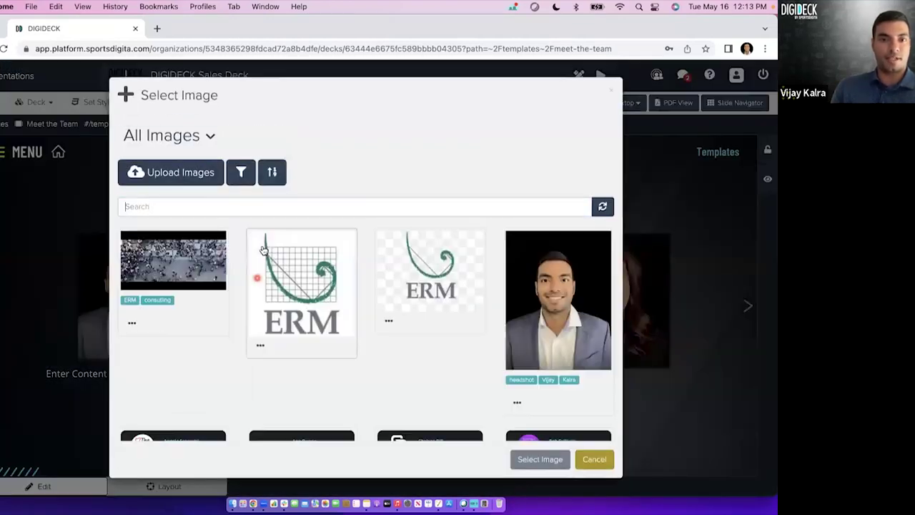
left_click(293, 206)
type("headshot")
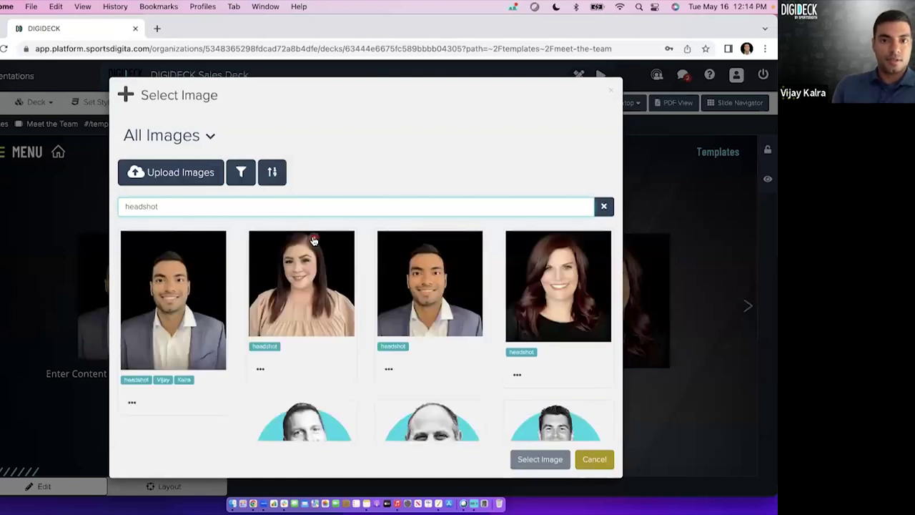
left_click(451, 343)
left_click(522, 459)
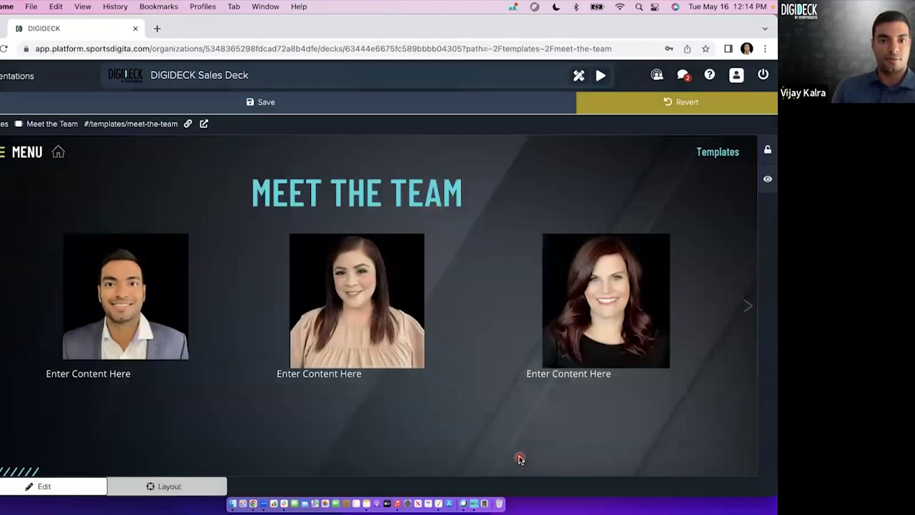
left_click(266, 104)
Caption the first photo 'Manager' and center it.
left_click(92, 373)
triple_click(98, 386)
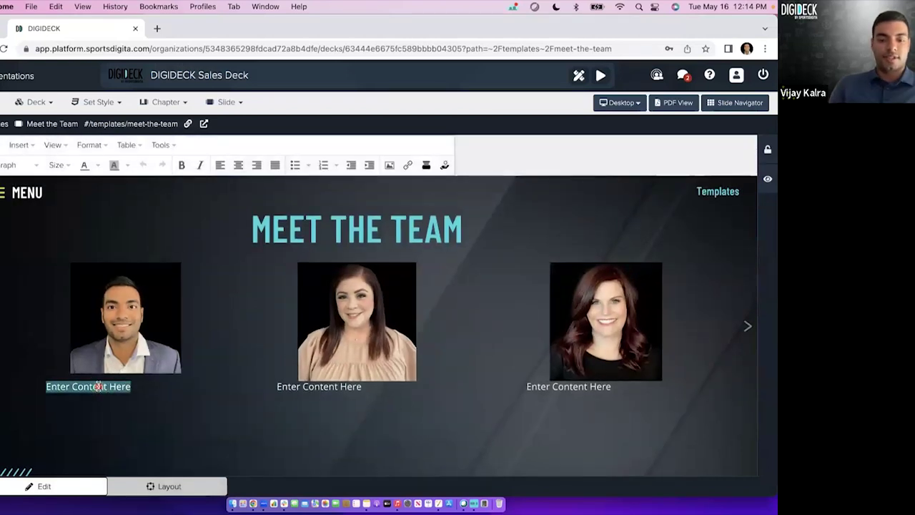
type("Manager")
double_click(66, 387)
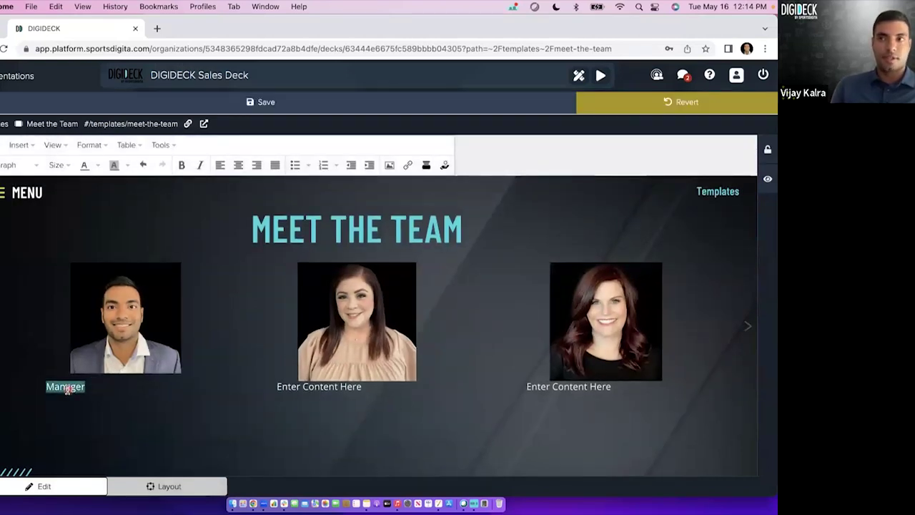
left_click(238, 165)
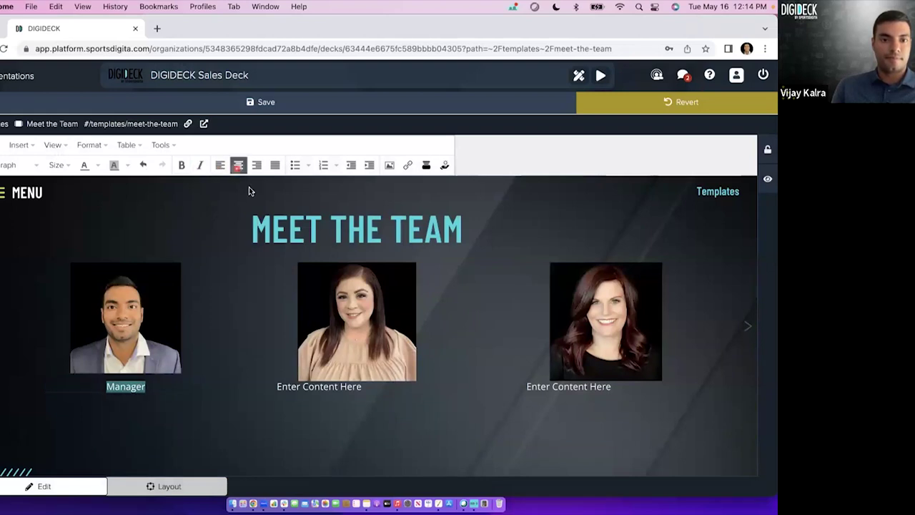
Caption the second photo 'Director' and center it.
left_click(350, 386)
triple_click(346, 387)
type("Director")
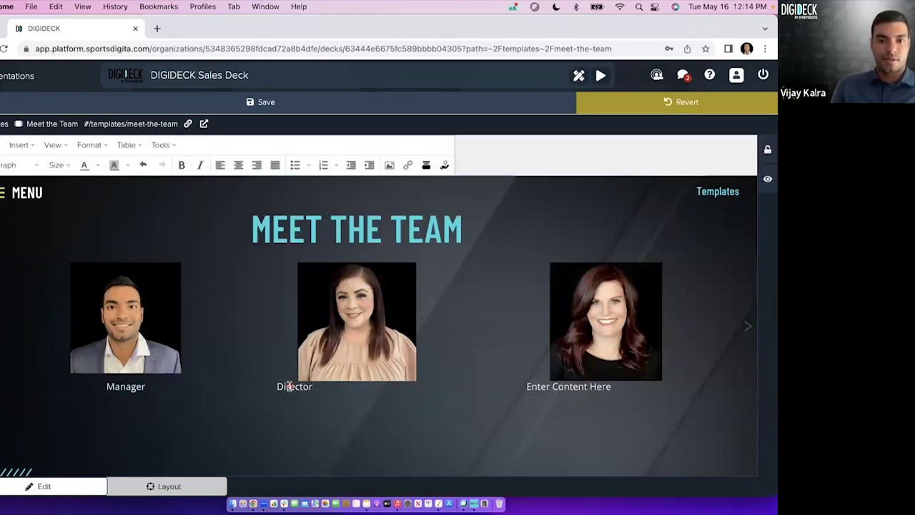
double_click(286, 386)
left_click(240, 165)
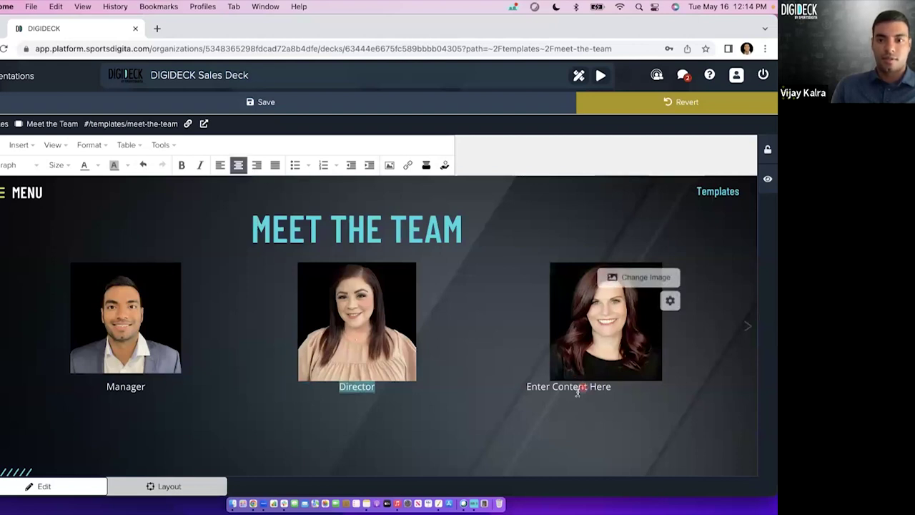
Caption the third photo 'Partner', center it, and save the slide.
triple_click(578, 389)
type("Partner")
double_click(550, 387)
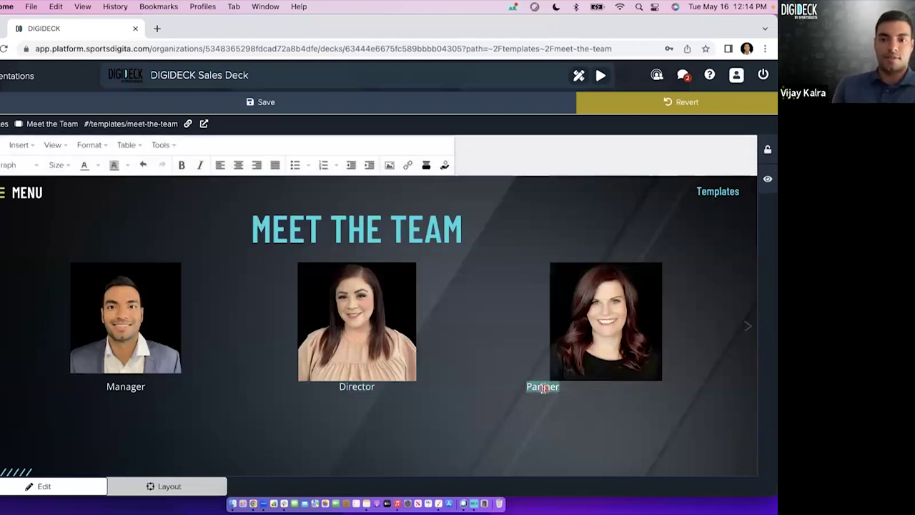
left_click(240, 166)
left_click(252, 103)
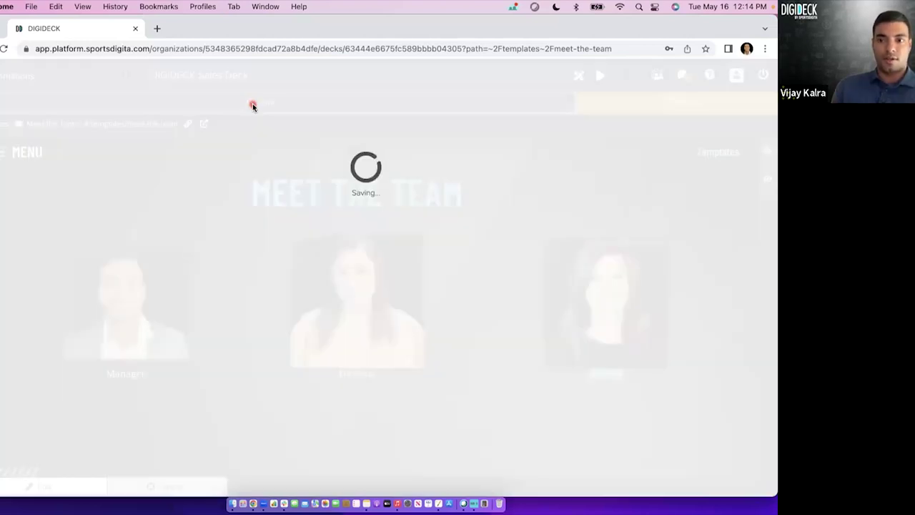
left_click(512, 147)
left_click(263, 192)
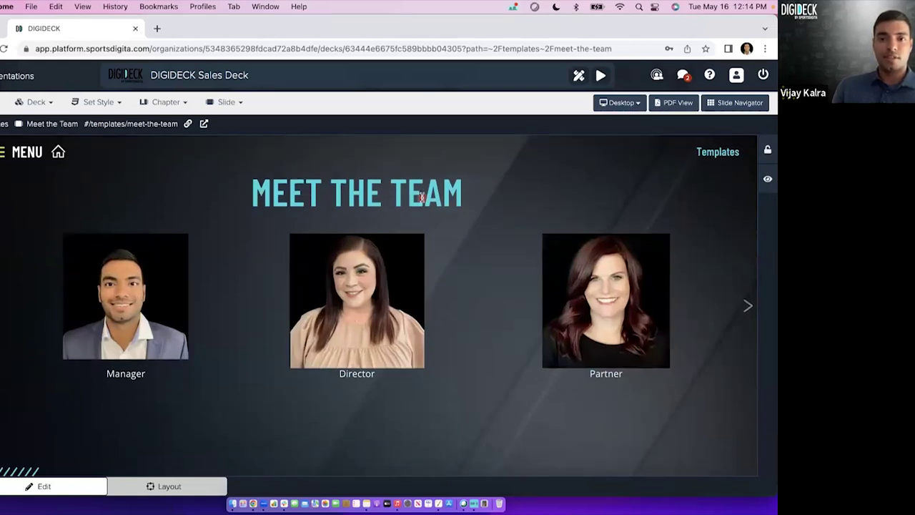
In Layout mode, apply a Fade In animation to the Manager headshot.
left_click(193, 409)
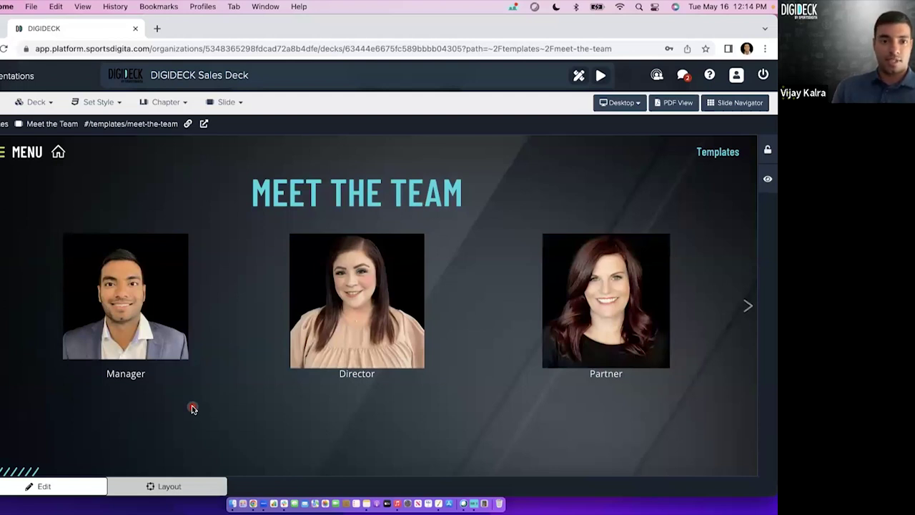
left_click(171, 487)
left_click(138, 311)
left_click(133, 292)
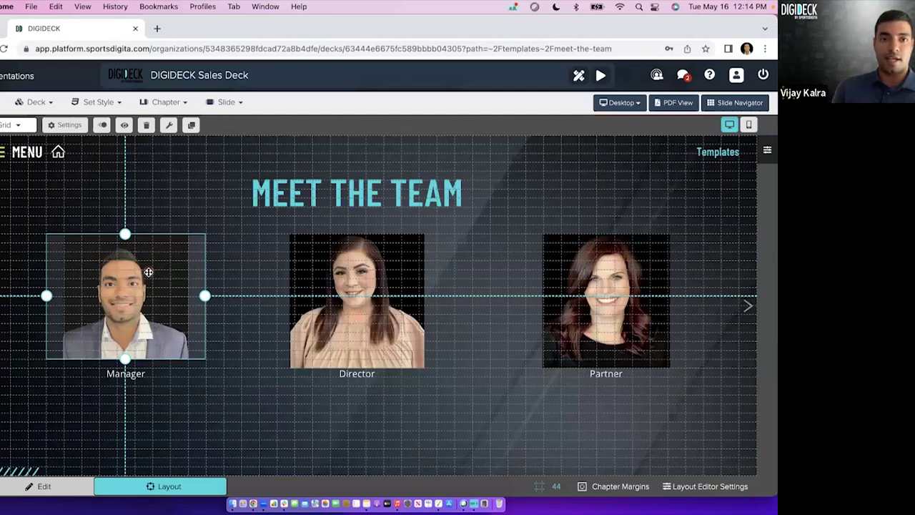
left_click(102, 126)
left_click(80, 255)
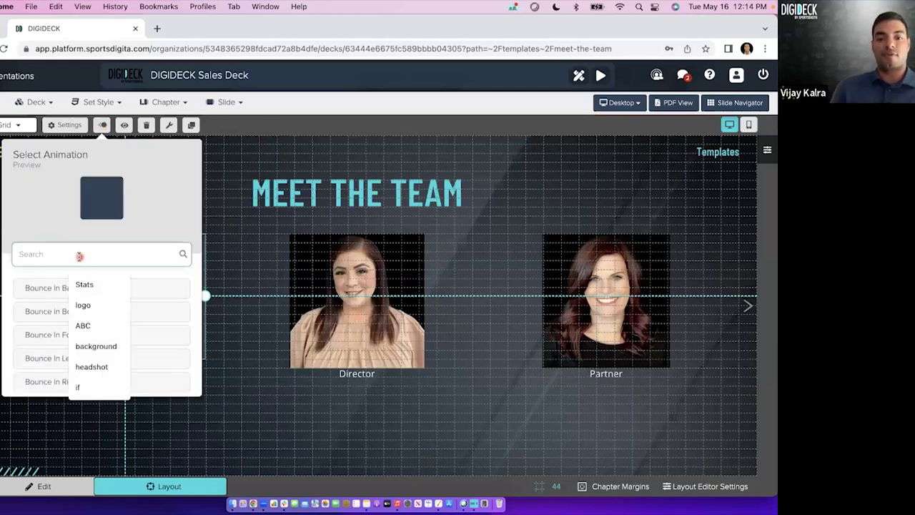
type("fade in")
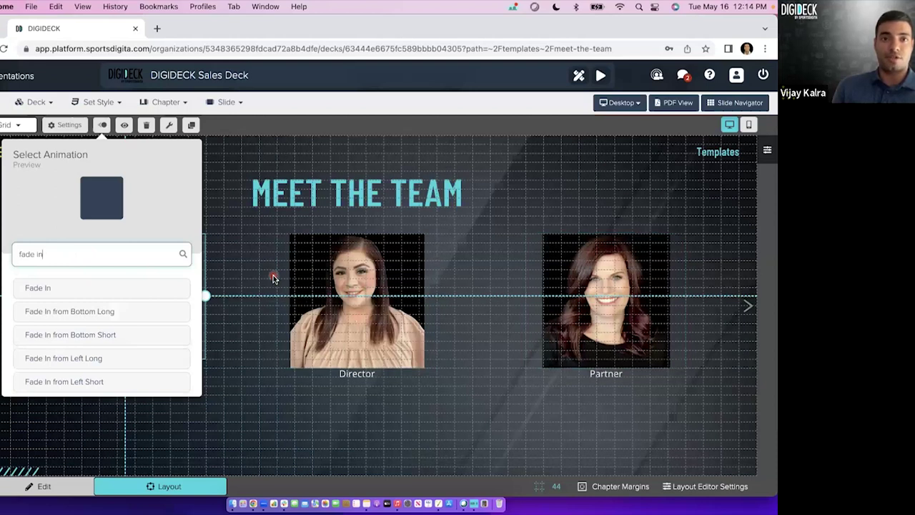
left_click(106, 288)
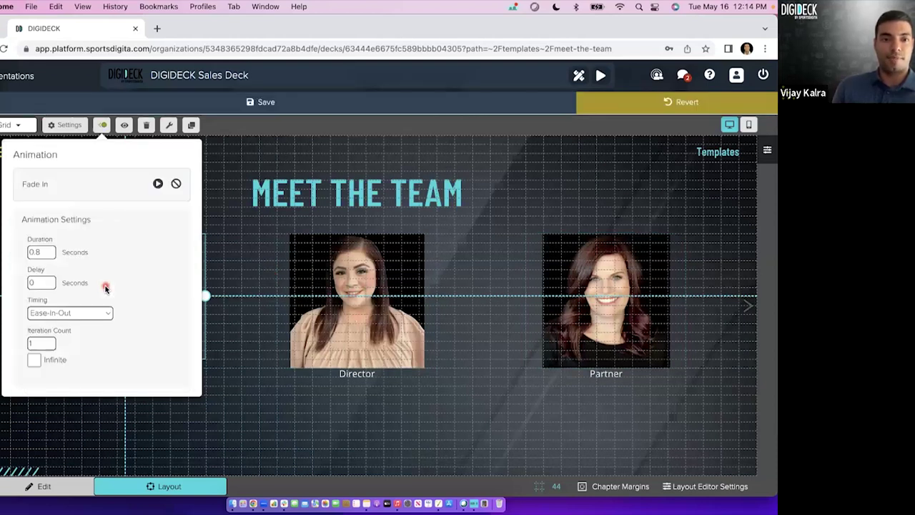
Set the Manager fade to 1.5 s duration with a 2 s delay and save.
left_click(42, 254)
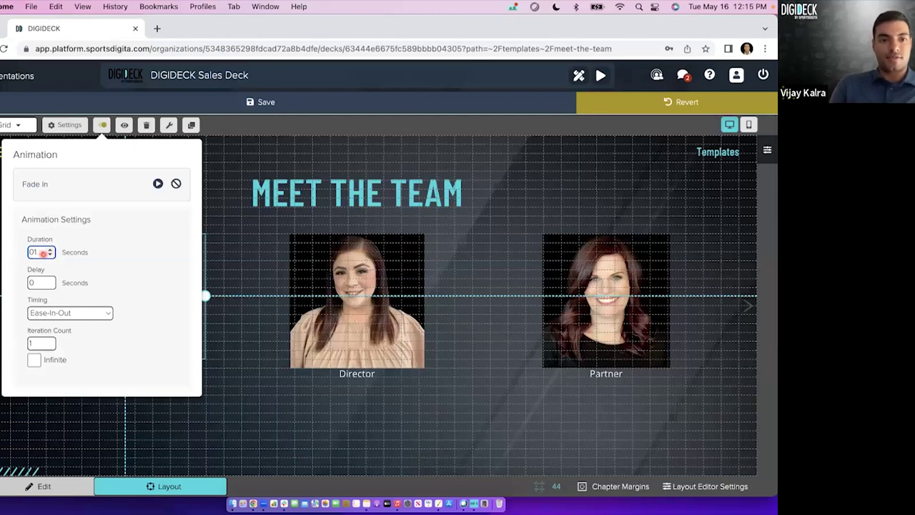
left_click(40, 283)
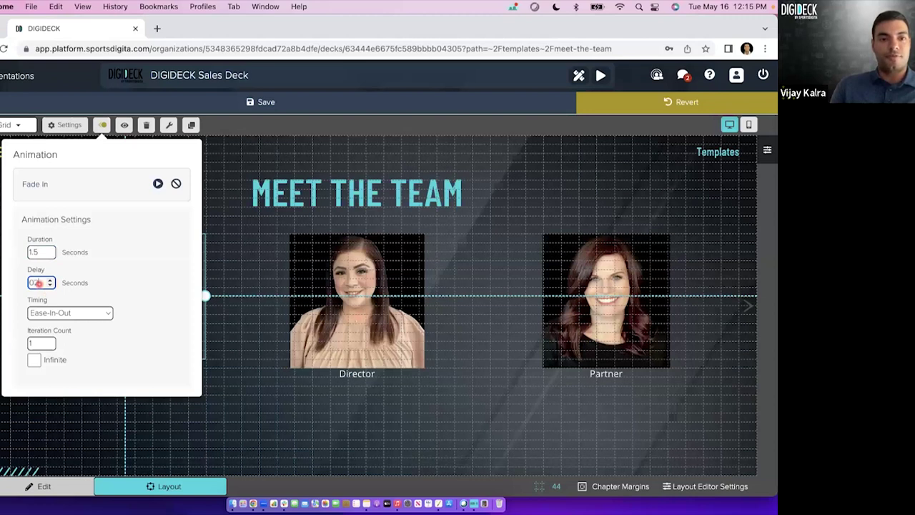
type("22")
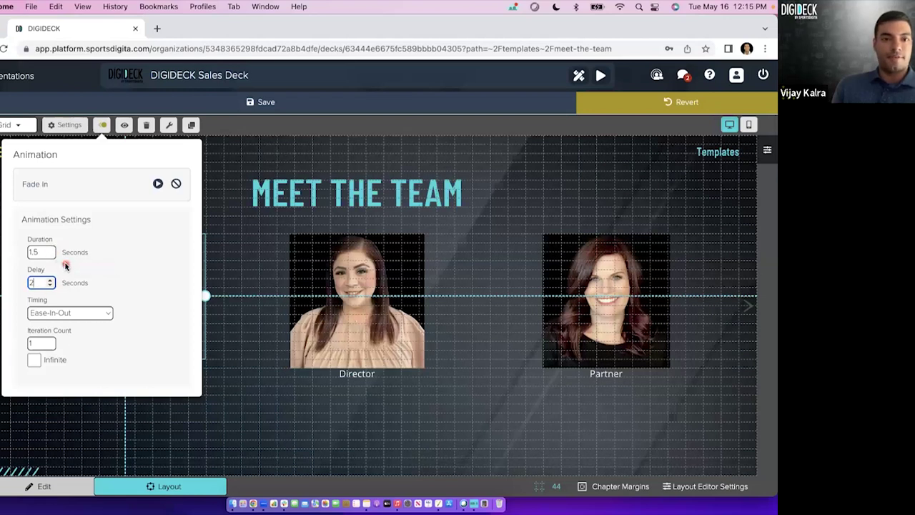
left_click(289, 101)
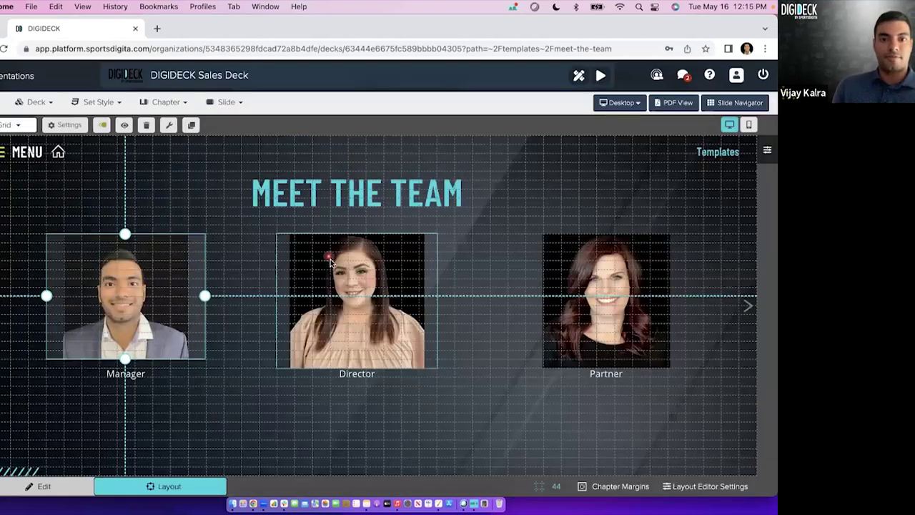
Give the Director headshot a 1.5 s Fade In with a 3.5 s delay and preview it.
left_click(102, 125)
left_click(107, 254)
type("fade in")
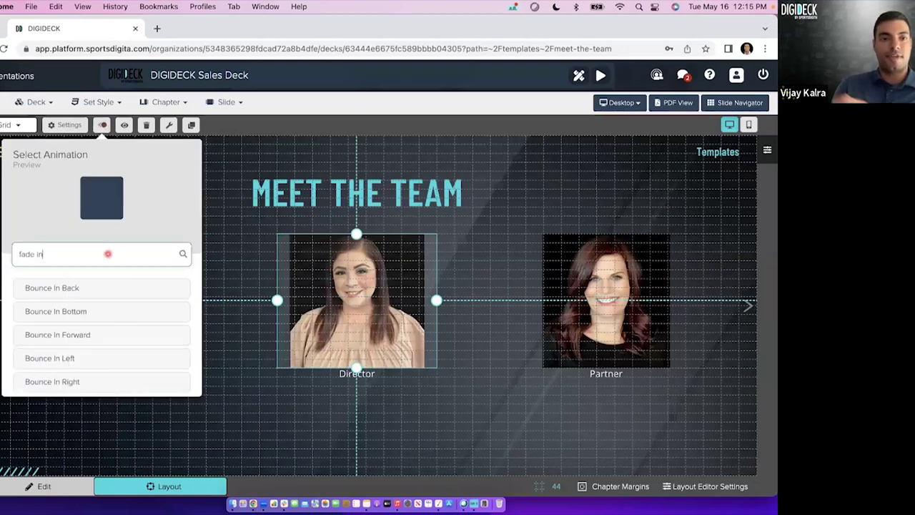
left_click(86, 286)
left_click(44, 252)
left_click(39, 284)
type("3.5")
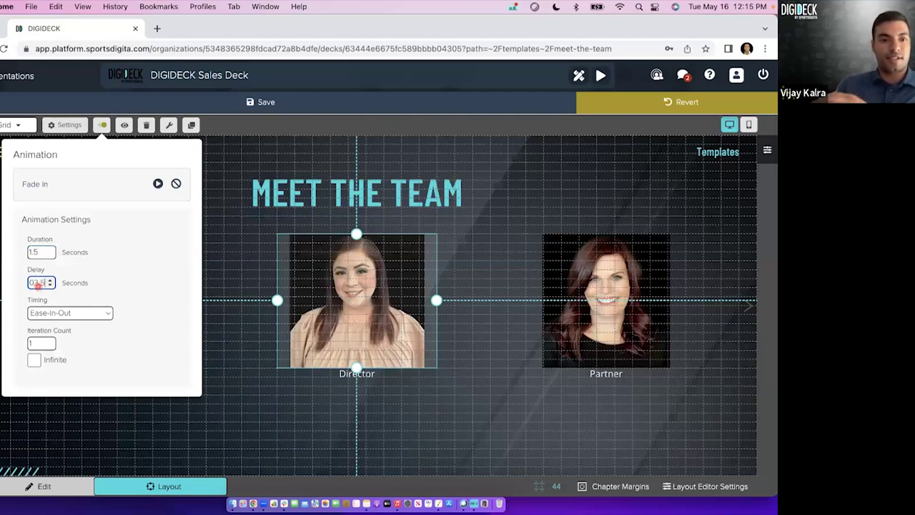
left_click(157, 185)
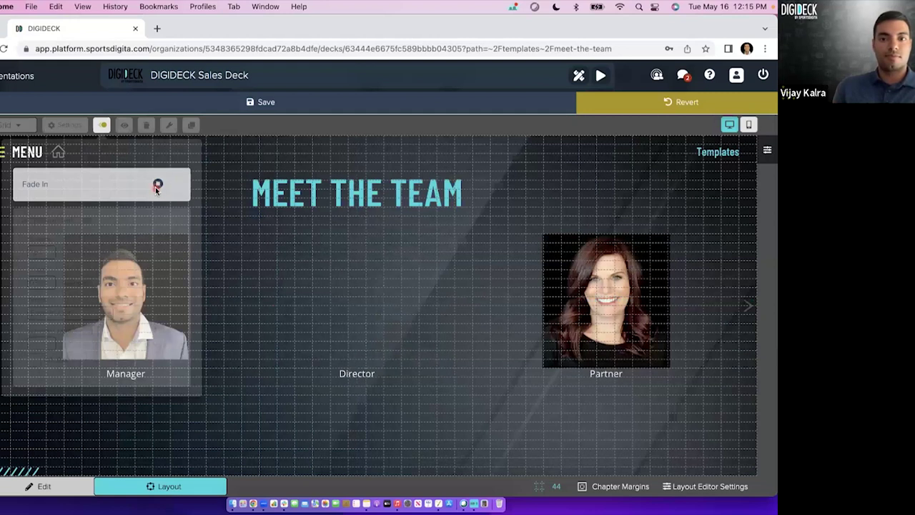
Apply Fade In to the Partner headshot, adjust its delay, preview it, and save.
left_click(99, 258)
type("fade in")
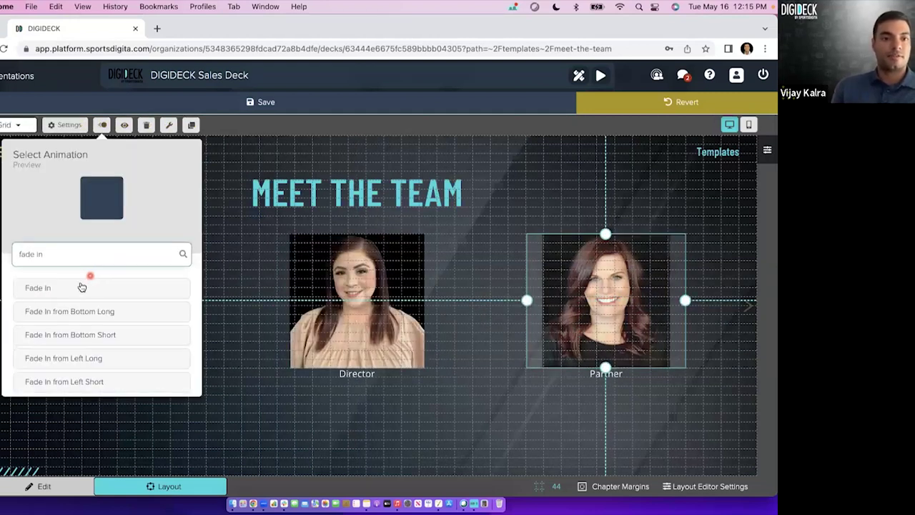
left_click(74, 288)
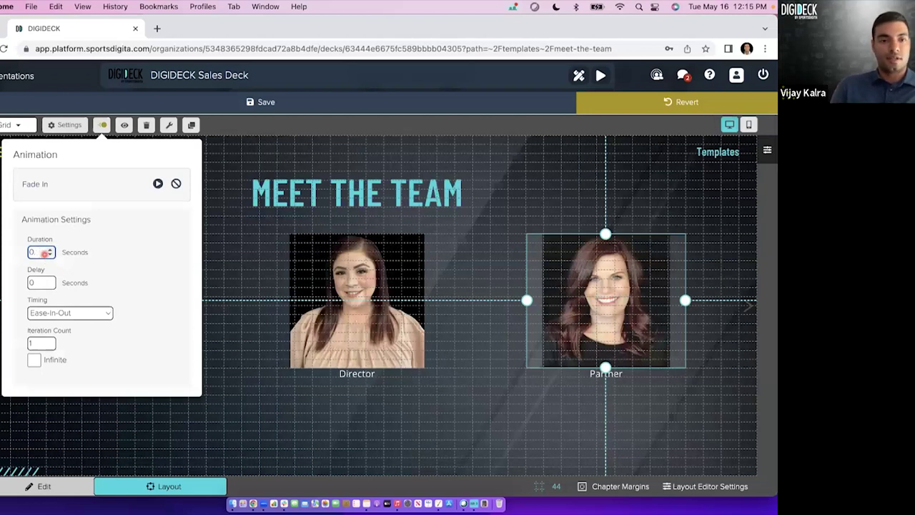
left_click(38, 284)
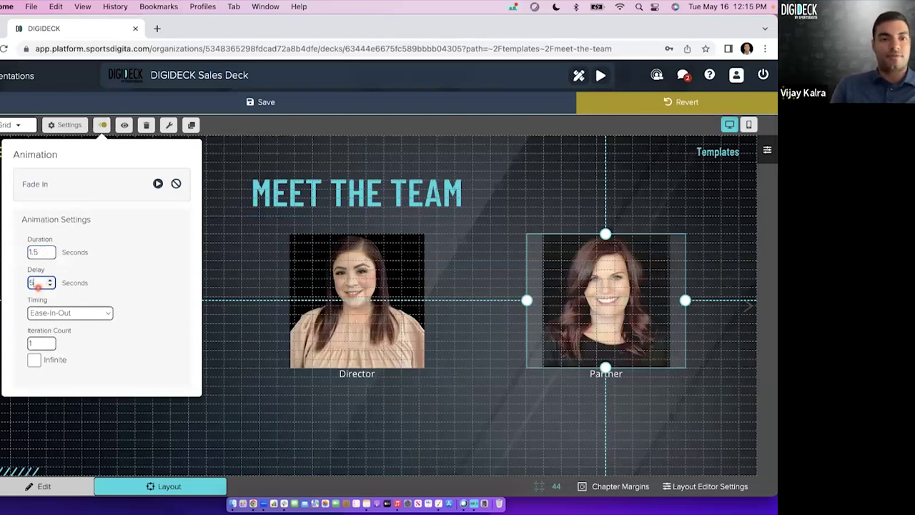
left_click(157, 184)
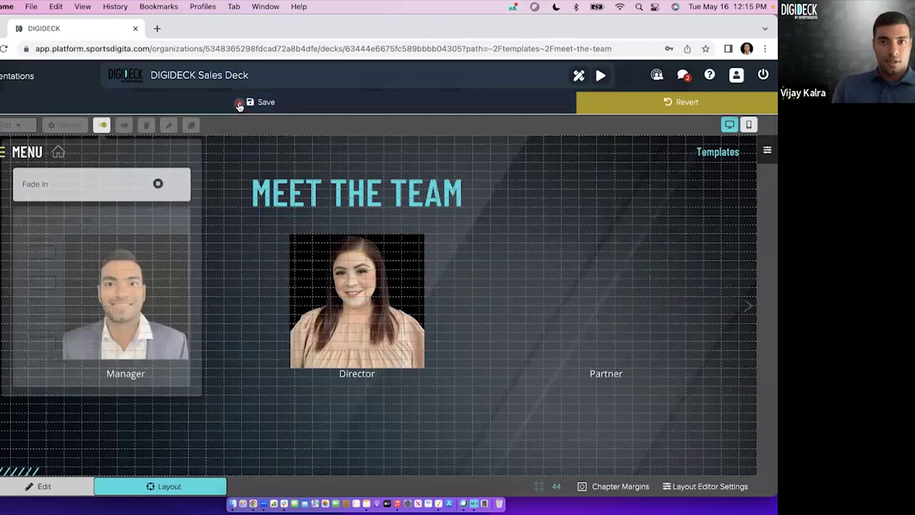
left_click(239, 104)
View the slide in Edit mode, then click through the three headshots and title in Layout mode.
left_click(70, 486)
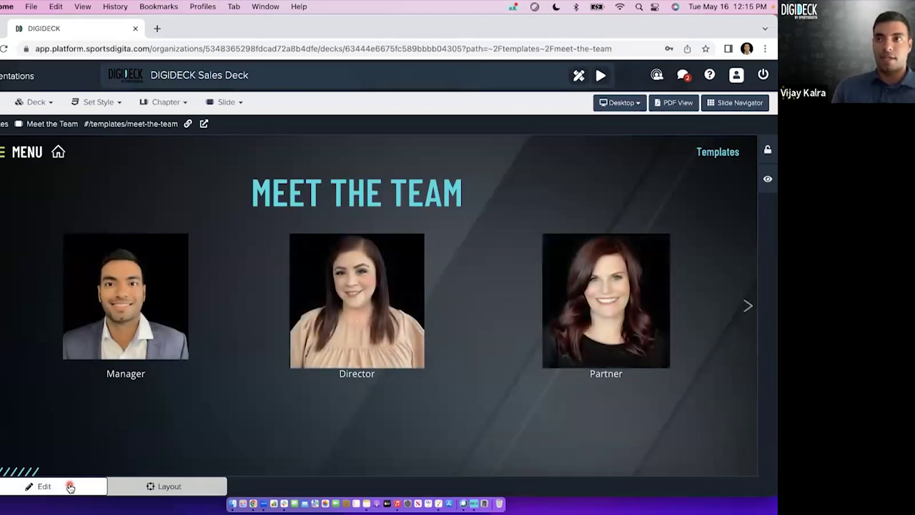
left_click(161, 486)
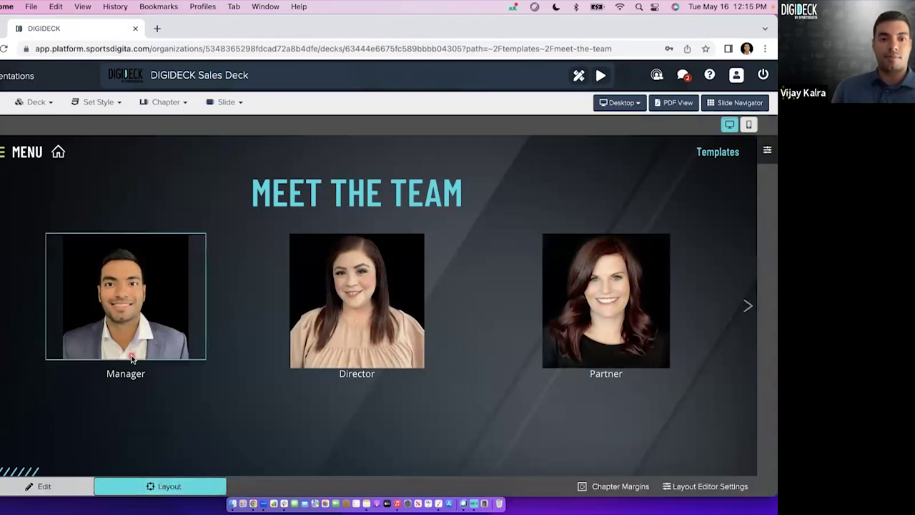
left_click(133, 342)
left_click(362, 321)
left_click(371, 206)
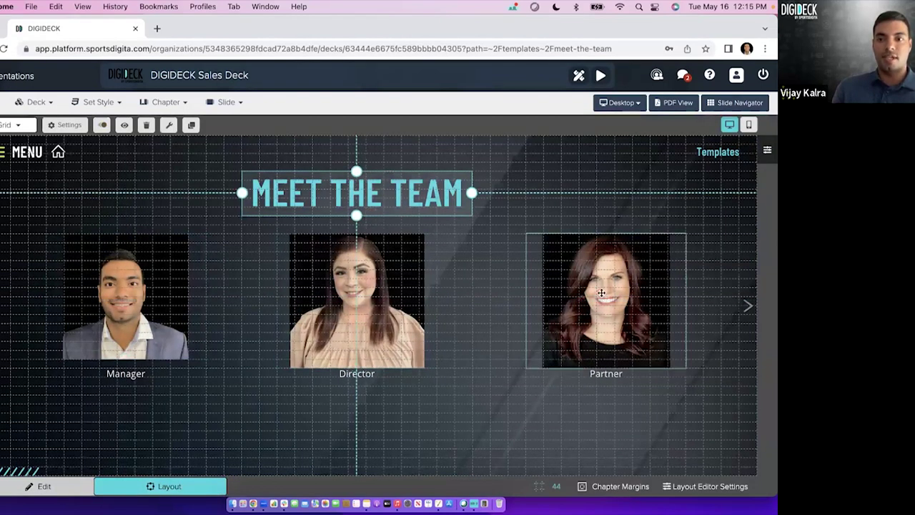
left_click(603, 296)
left_click(333, 300)
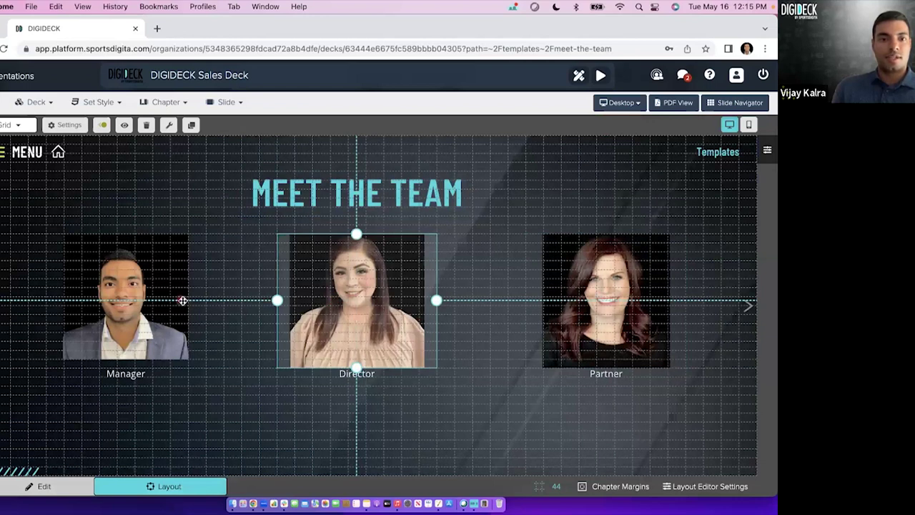
left_click(132, 285)
Check the Manager photo's animation settings and return to content editing to watch the fade-ins.
left_click(102, 125)
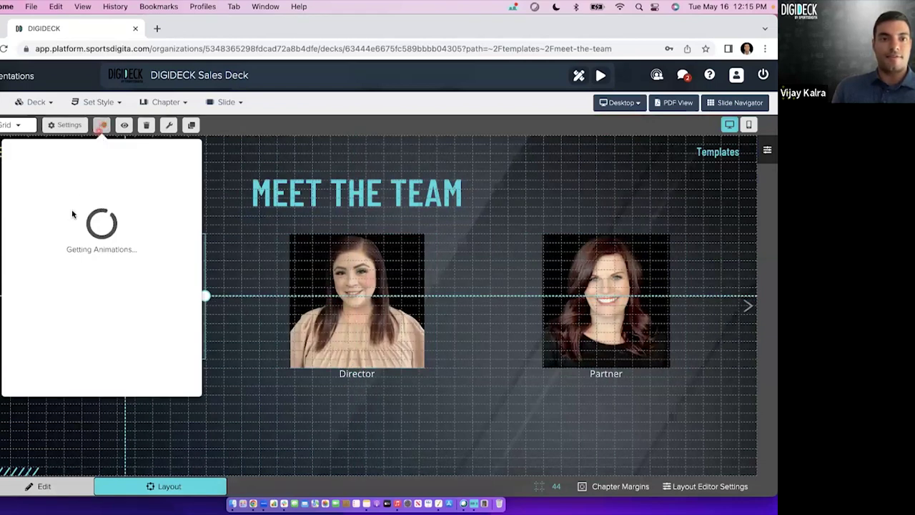
left_click(103, 126)
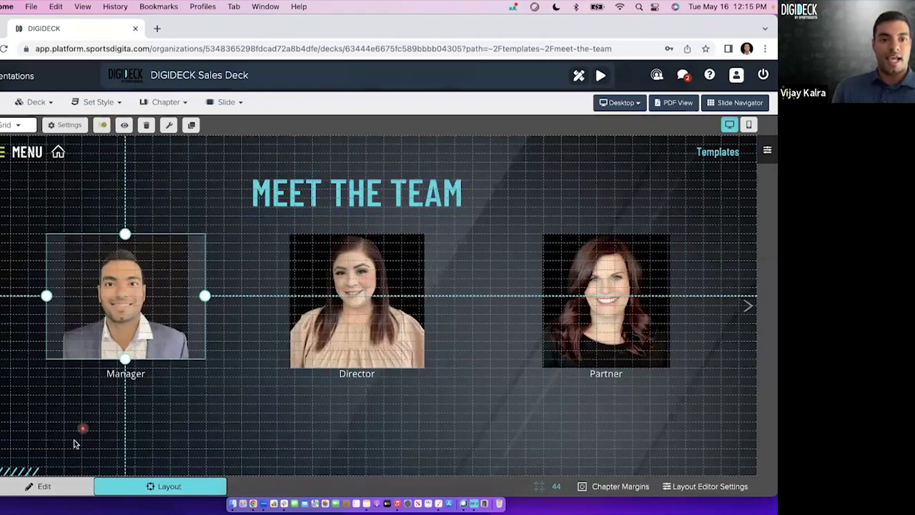
left_click(50, 487)
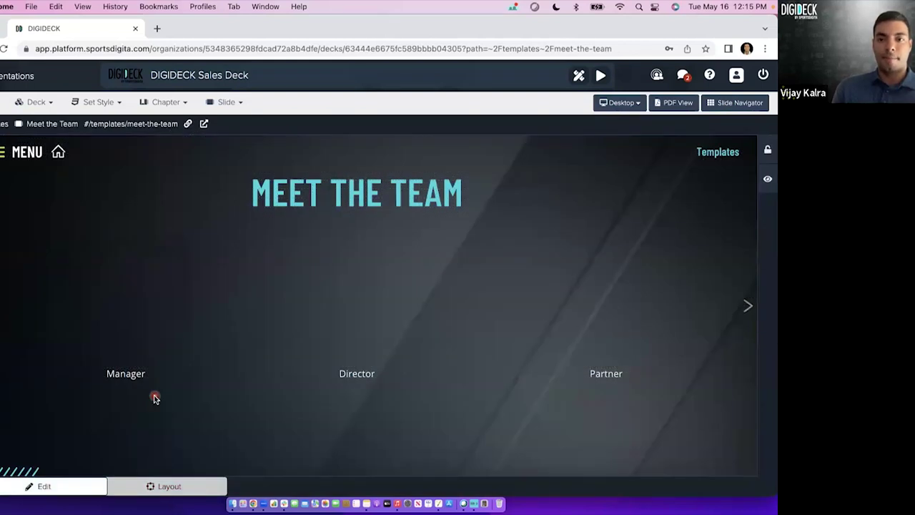
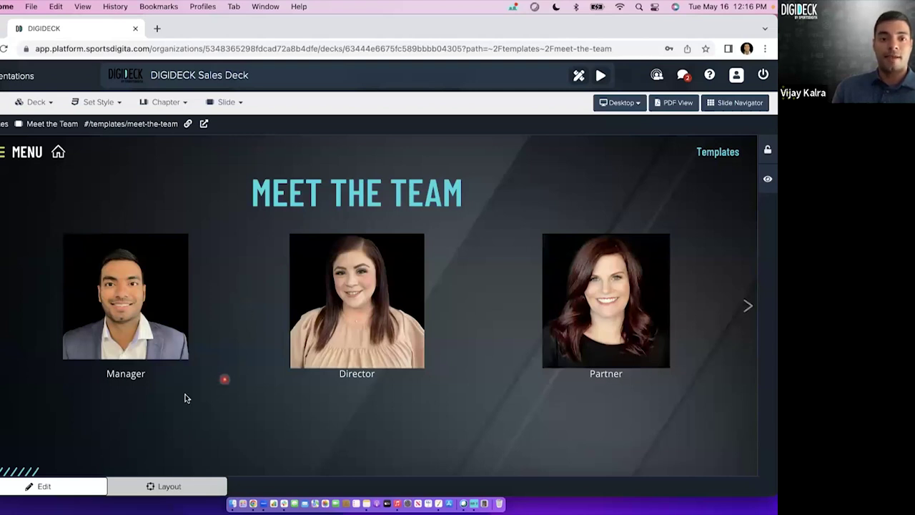
Enter Layout mode on the Meet the Team slide and keep the Manager headshot on Grid positioning.
left_click(165, 487)
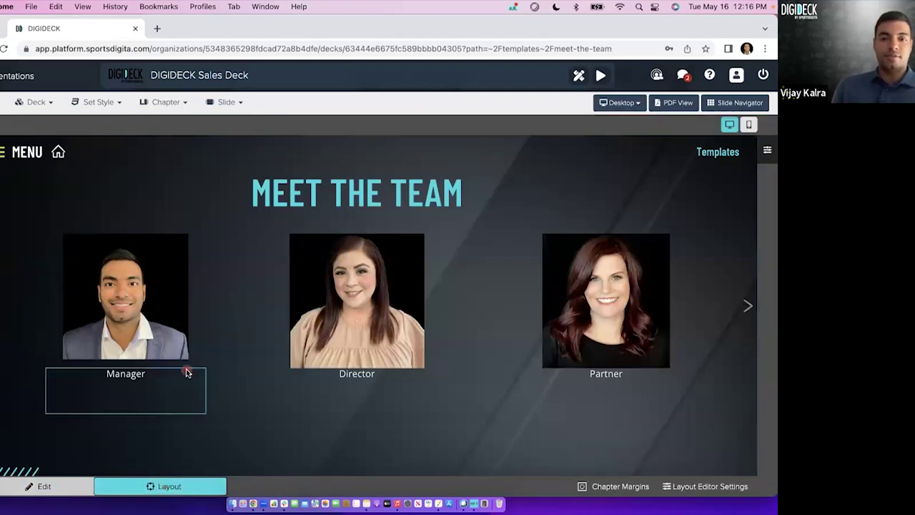
left_click(152, 289)
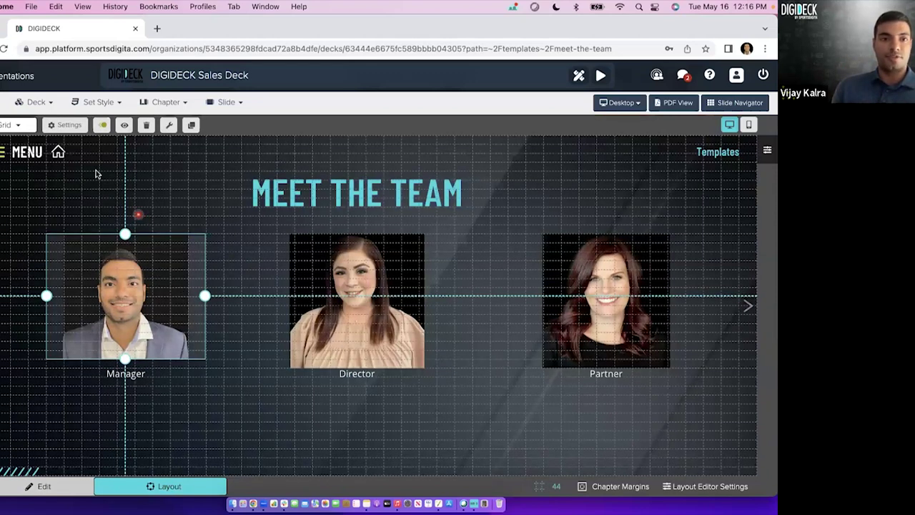
left_click(11, 126)
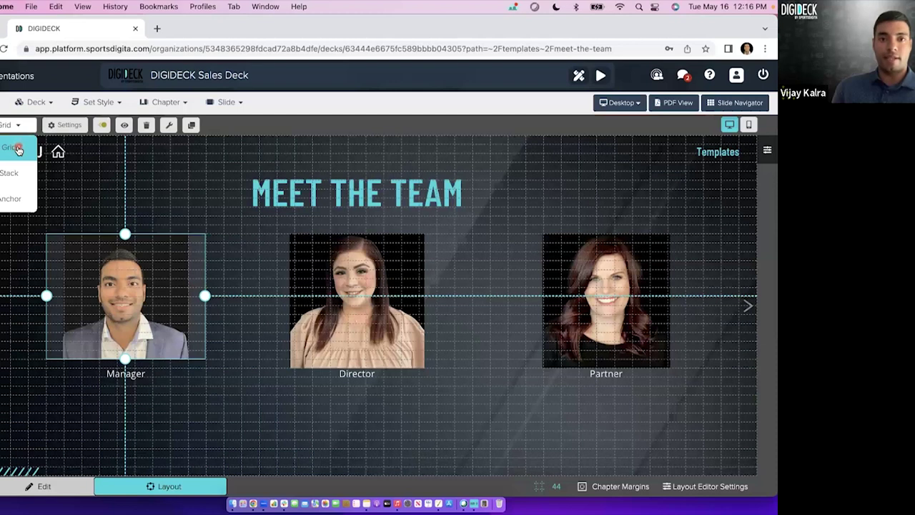
left_click(15, 126)
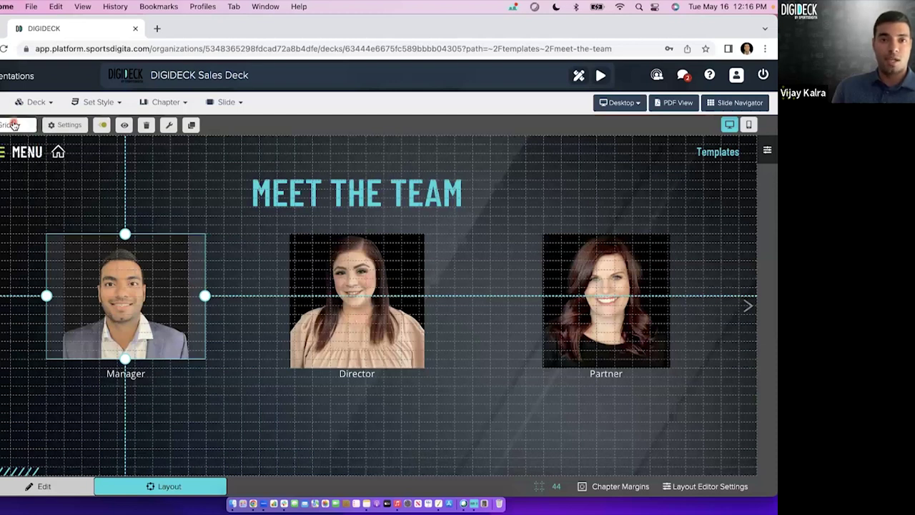
In the mobile layout, set the MEET THE TEAM title's positioning to Stack.
left_click(750, 126)
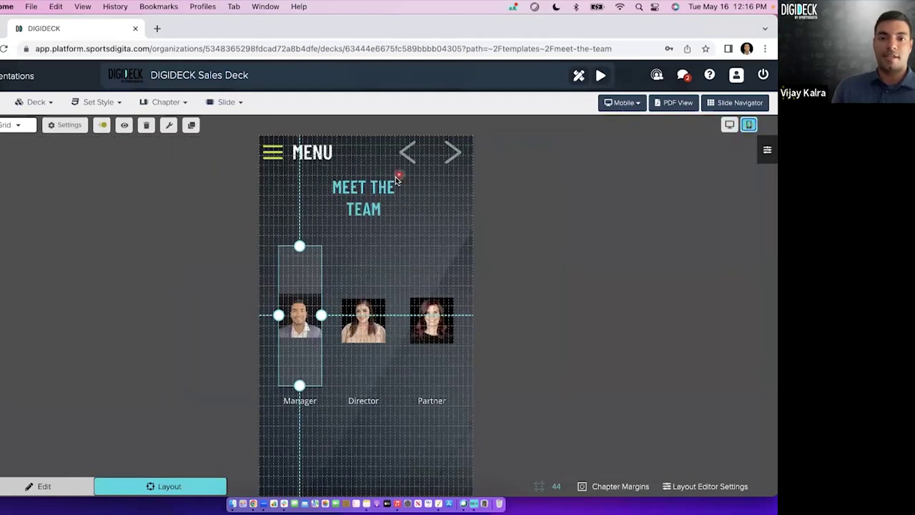
left_click(375, 207)
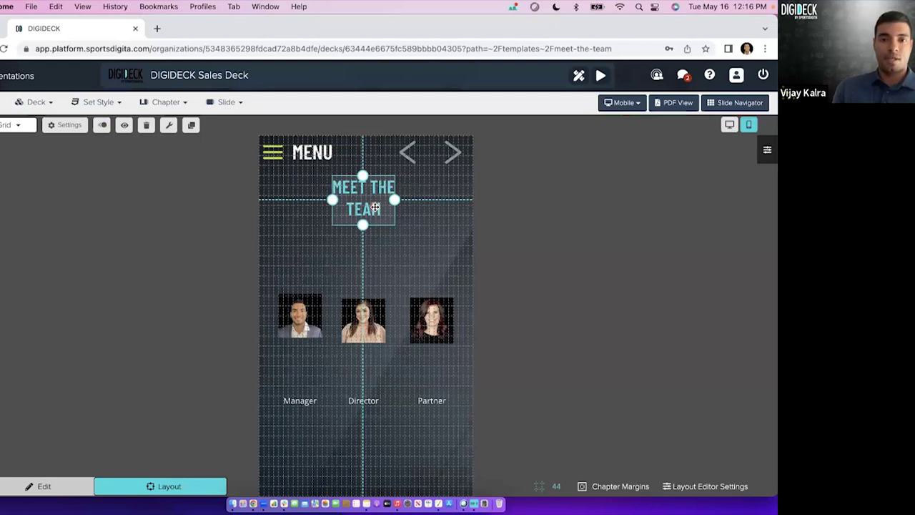
left_click(17, 127)
left_click(11, 173)
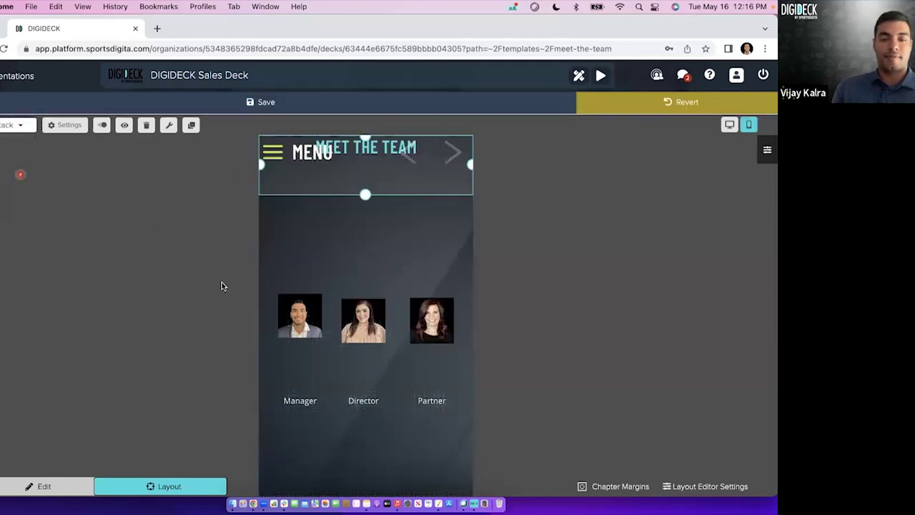
Select the Manager, Director and Partner headshots together with their three captions.
left_click(368, 330)
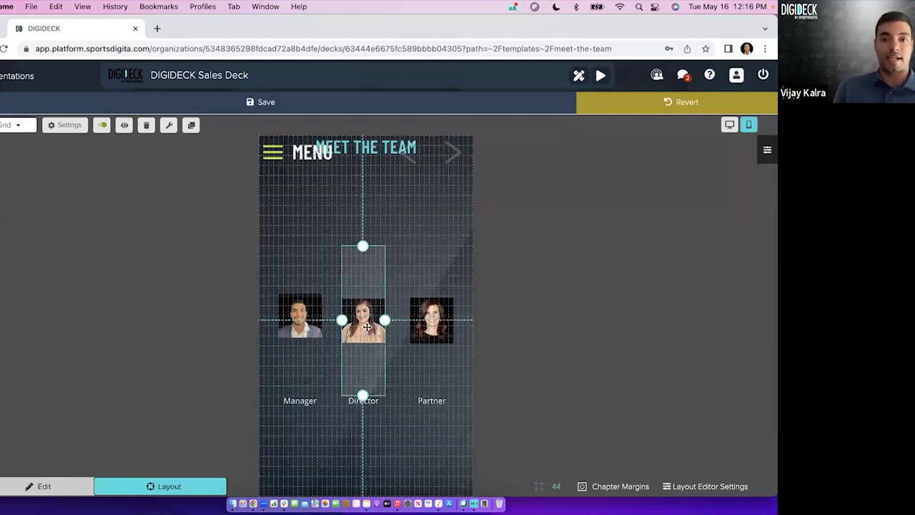
left_click(310, 329)
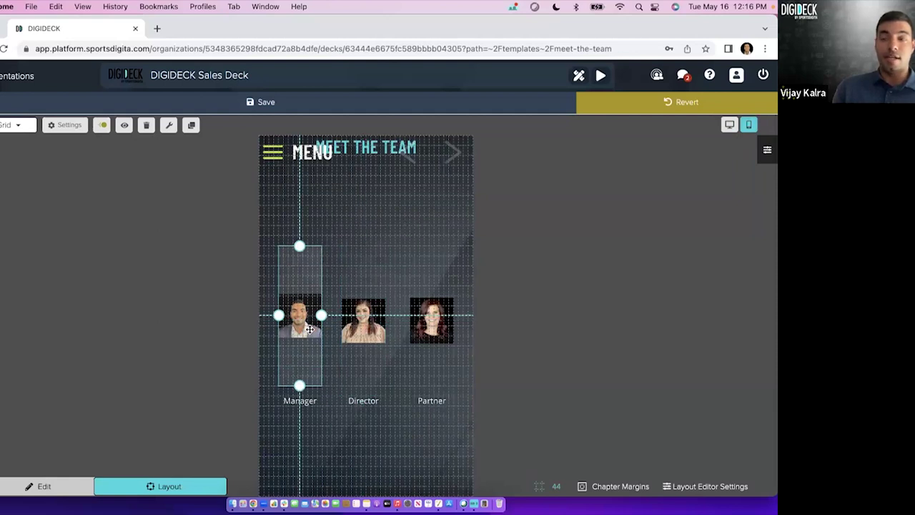
left_click(369, 332)
left_click(452, 324, "shift")
left_click(311, 320, "shift")
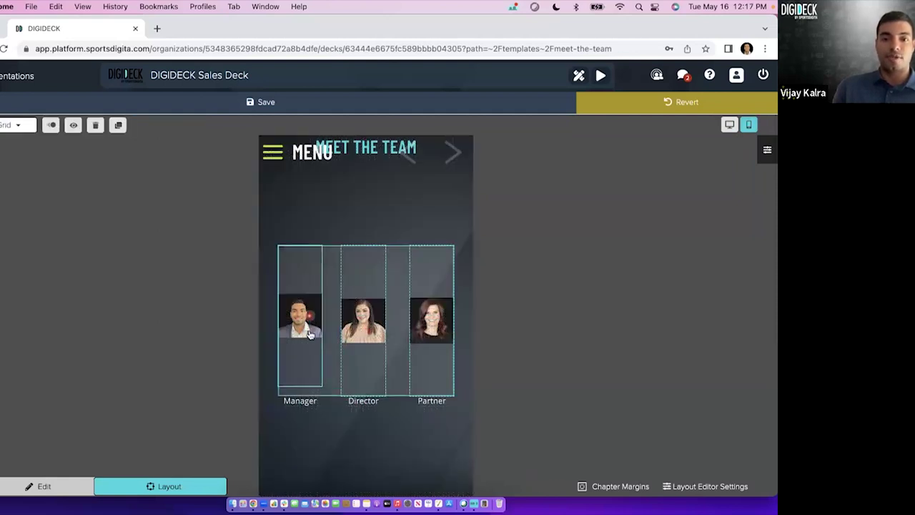
left_click(312, 406, "shift")
left_click(362, 412, "shift")
left_click(424, 420, "shift")
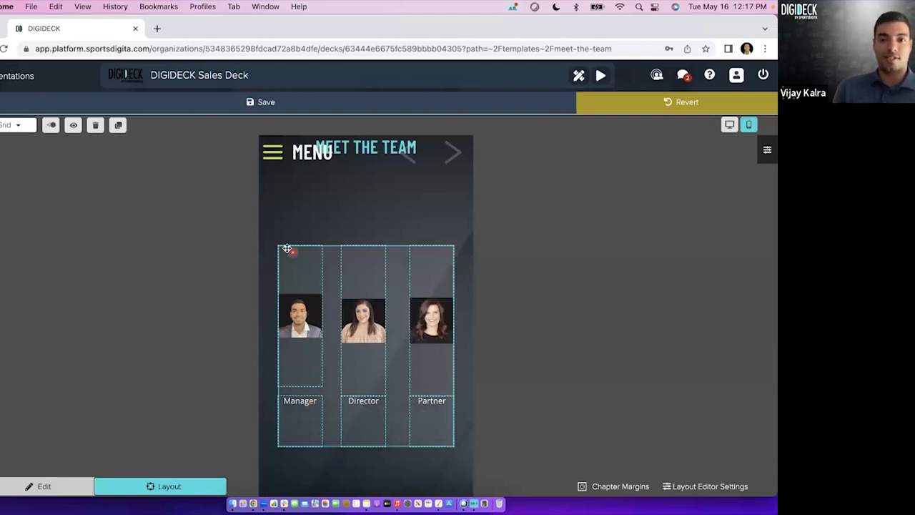
Set the selected headshots and captions to Stack positioning, then select the MEET THE TEAM header.
left_click(11, 126)
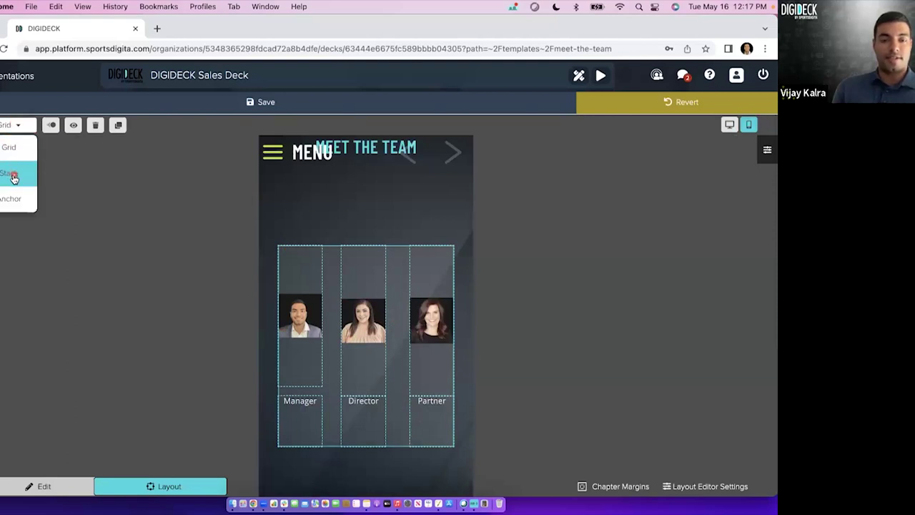
left_click(14, 178)
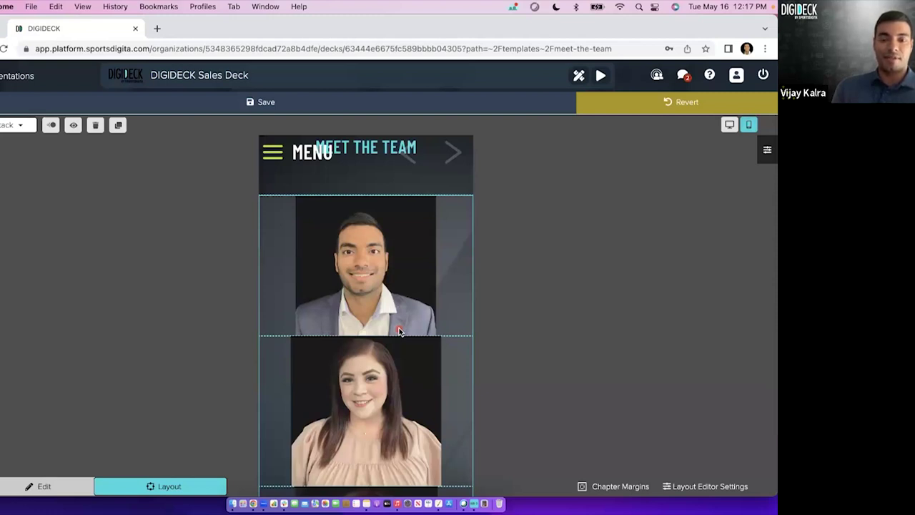
left_click(382, 151)
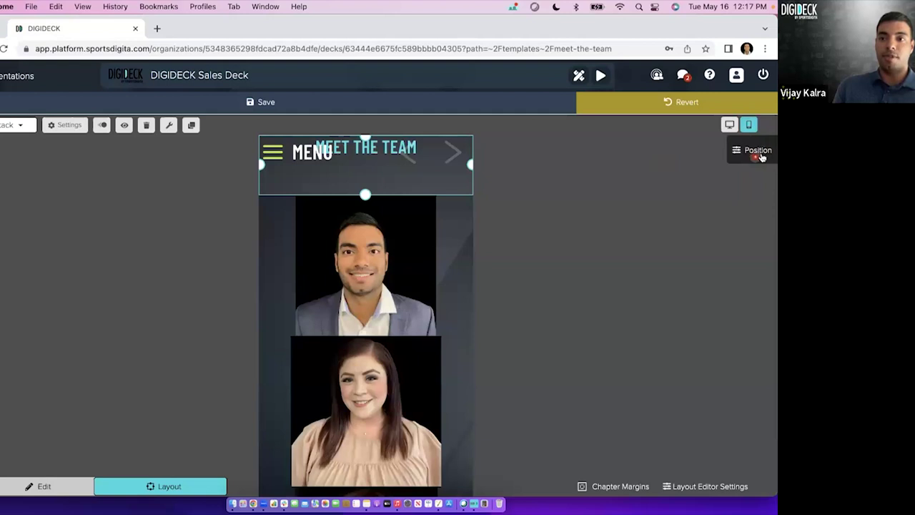
Give the MEET THE TEAM header automatic height and a 60 px top margin.
left_click(756, 156)
left_click(690, 273)
left_click(762, 273)
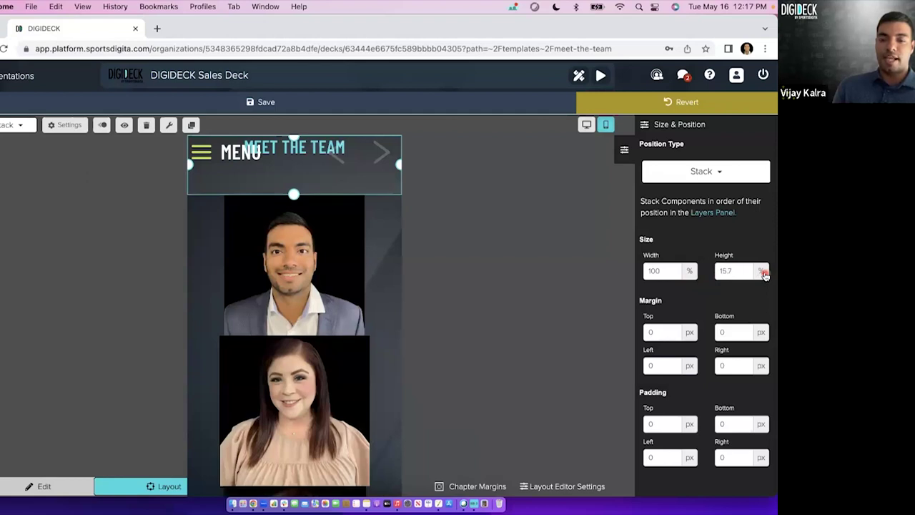
left_click(764, 276)
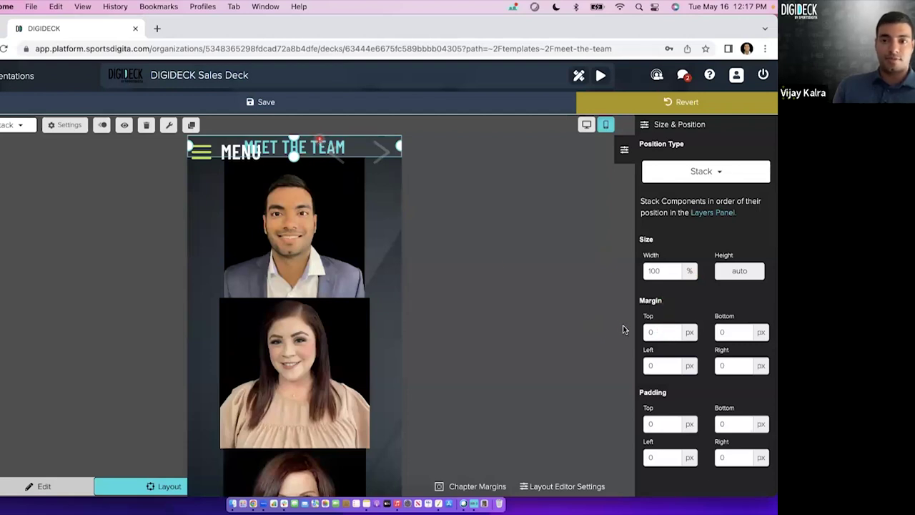
left_click(665, 332)
type("60")
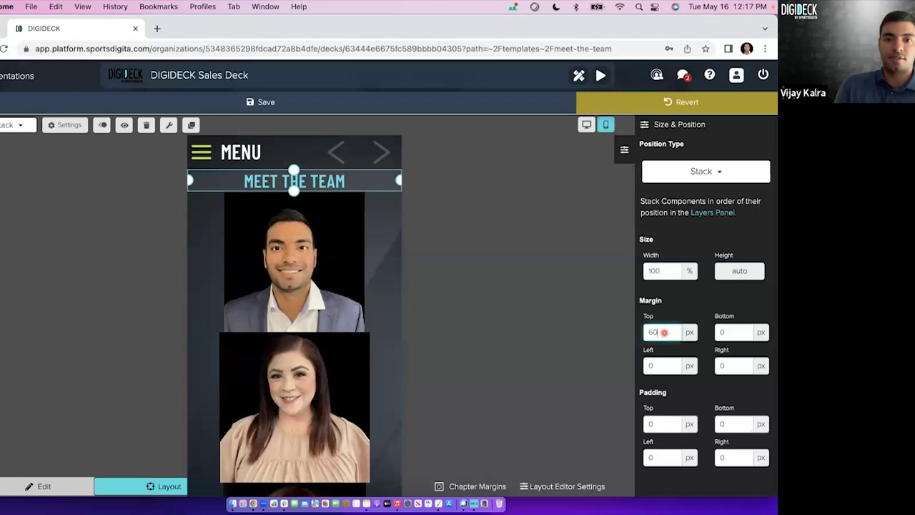
Set the header's padding to 20 on the top, bottom, left and right.
scroll(662, 362, "down", 1)
left_click(666, 405)
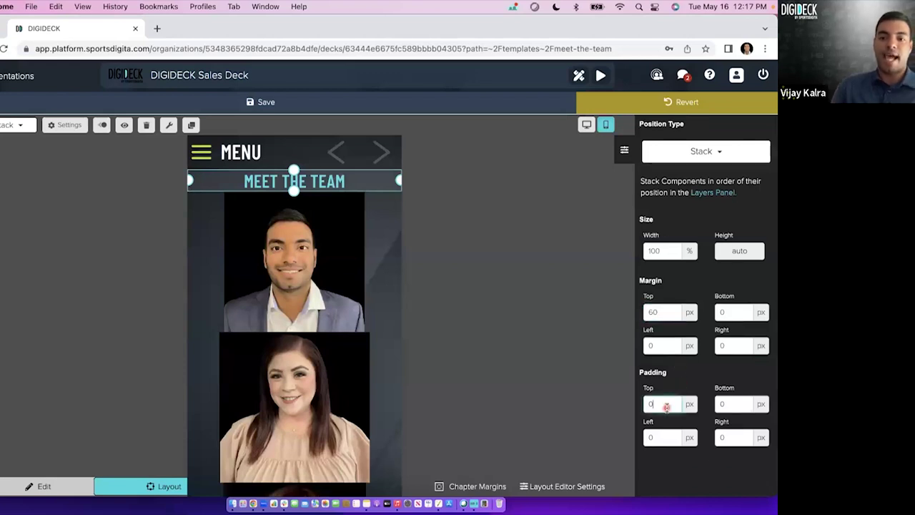
type("20")
key("Tab")
type("20")
key("Tab")
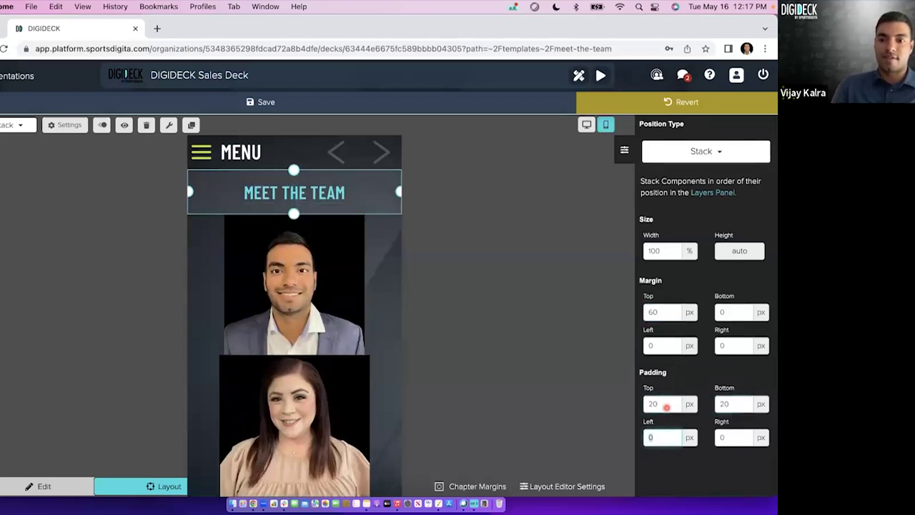
type("20")
key("Tab")
type("20")
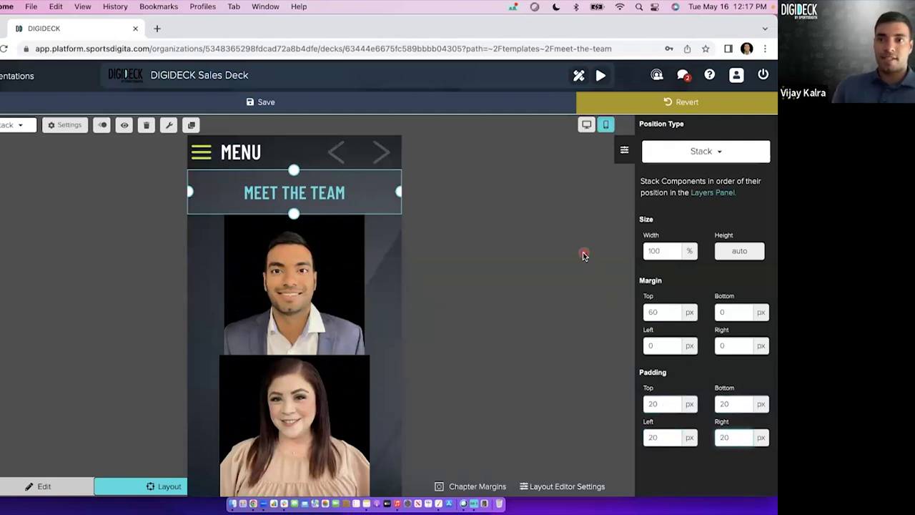
Save the header layout, close the position settings, and bring up the slide's layer list.
left_click(491, 102)
left_click(620, 150)
scroll(381, 289, "down", 5)
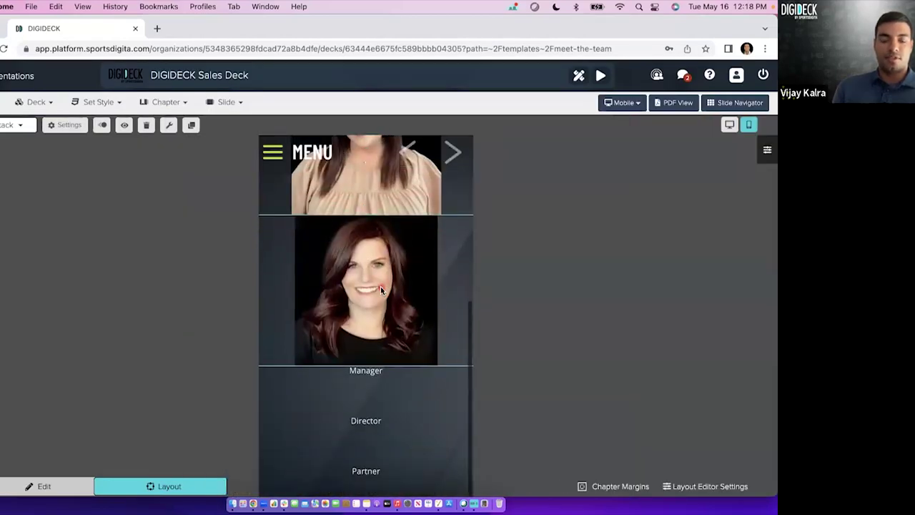
scroll(381, 286, "up", 5)
left_click(379, 281)
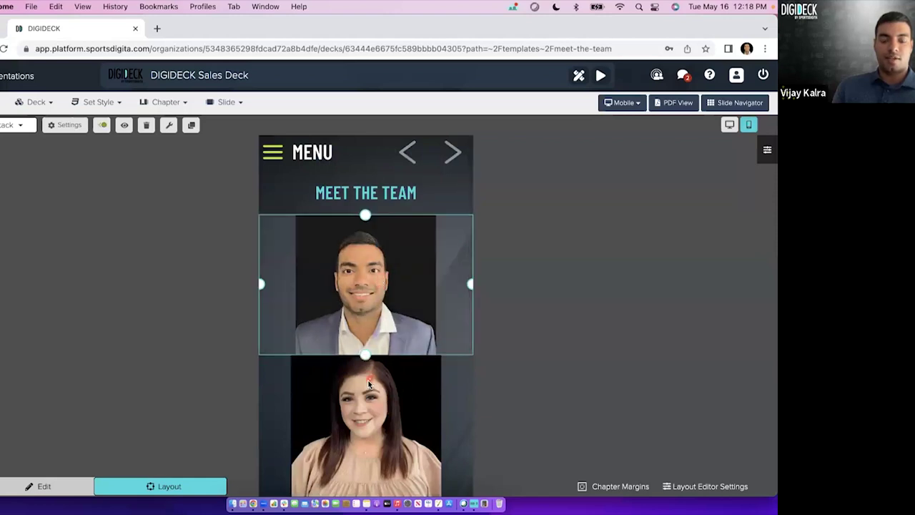
scroll(379, 300, "down", 5)
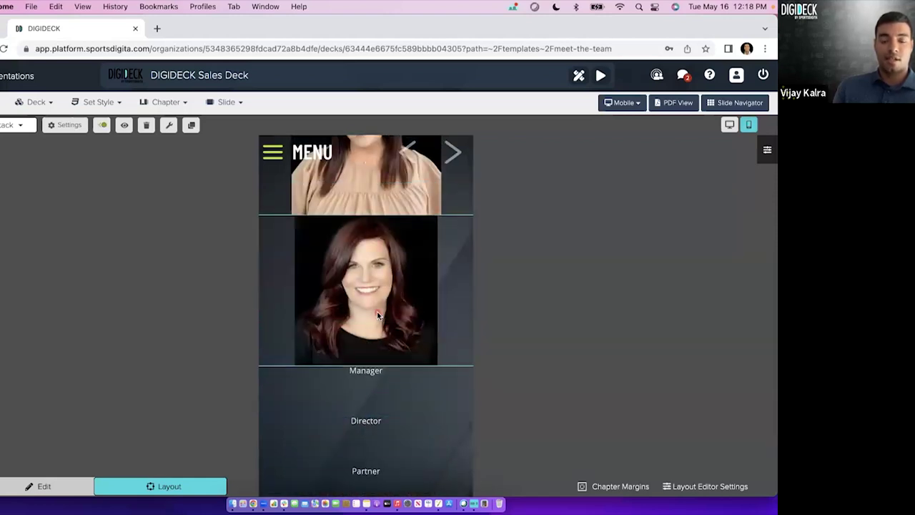
scroll(377, 315, "up", 5)
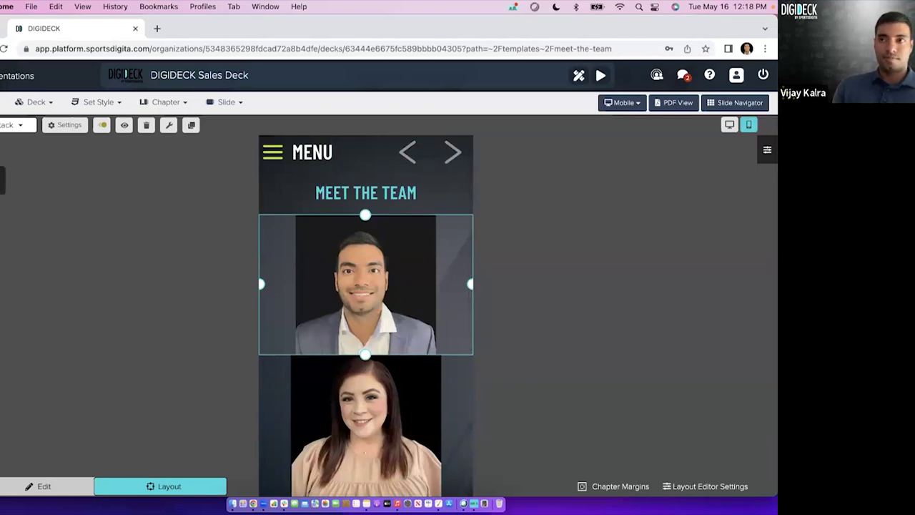
left_click(2, 180)
scroll(29, 317, "down", 5)
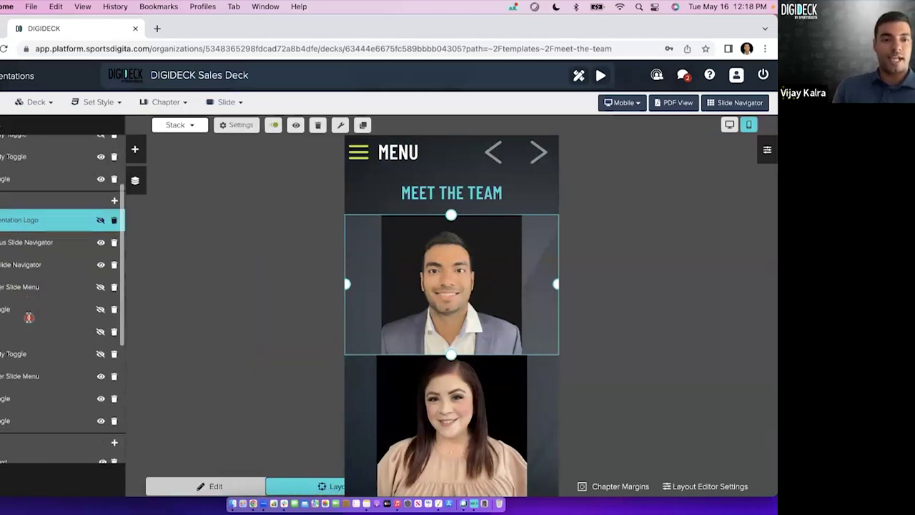
scroll(7, 314, "down", 3)
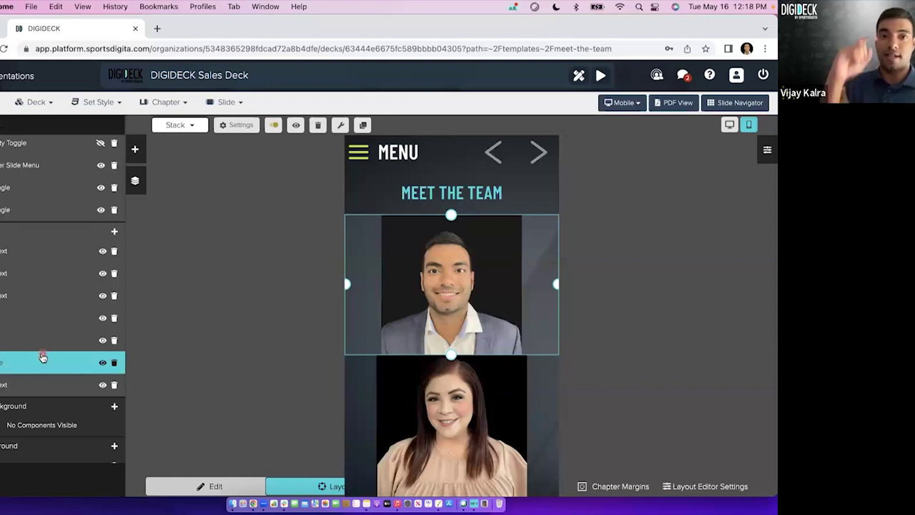
left_click(28, 386, "shift")
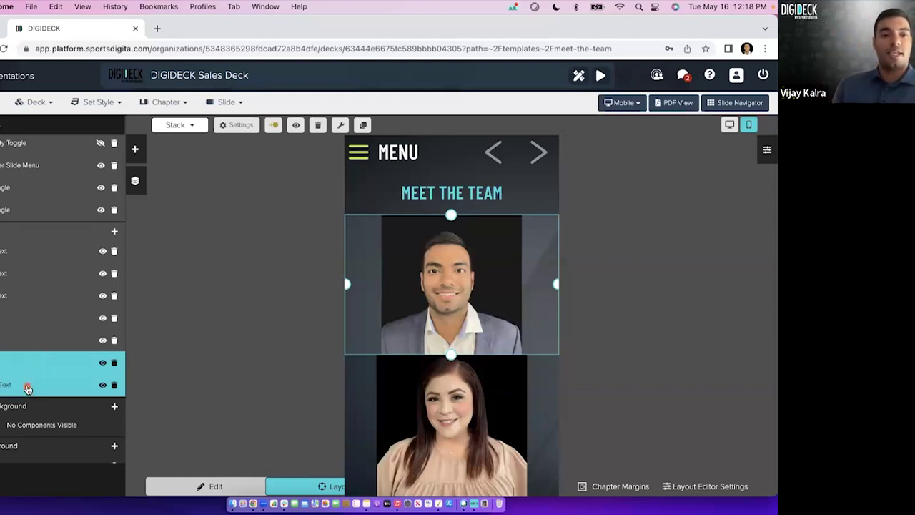
left_click_drag(28, 365, 20, 242)
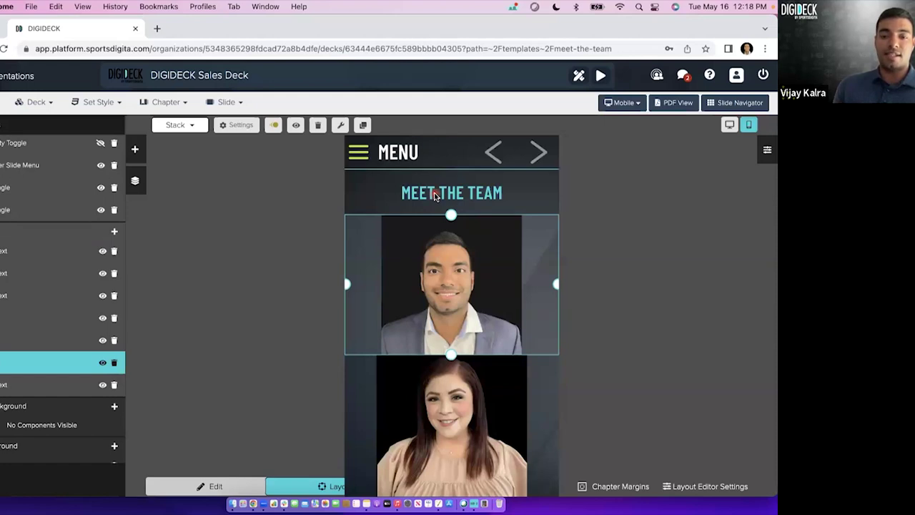
left_click(53, 383)
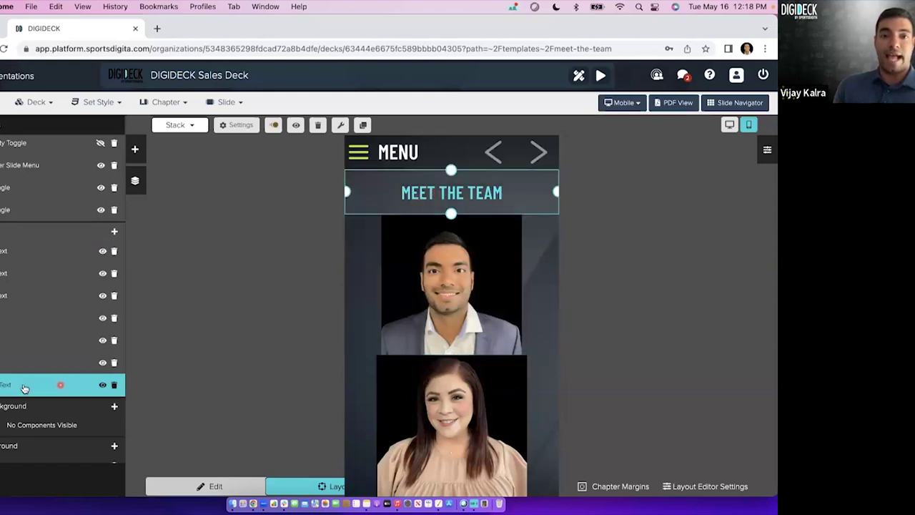
left_click(49, 386)
left_click(54, 380)
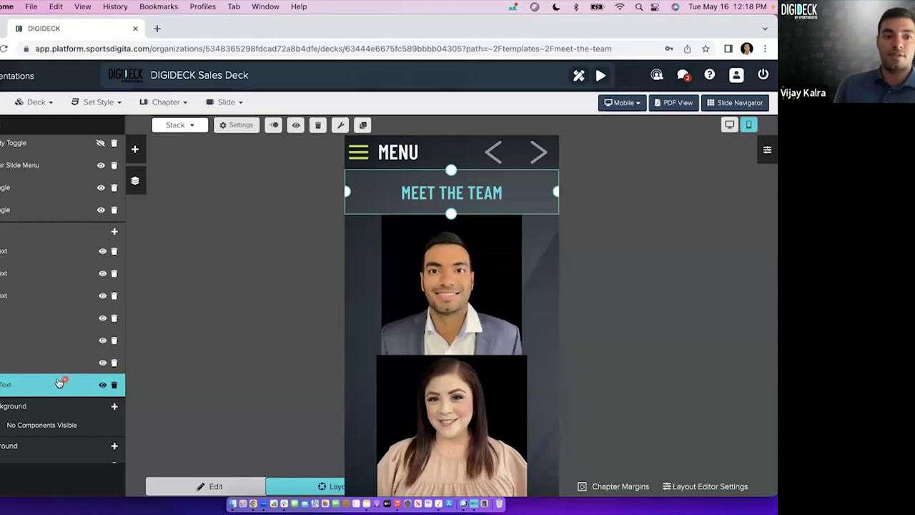
left_click(38, 369, "shift")
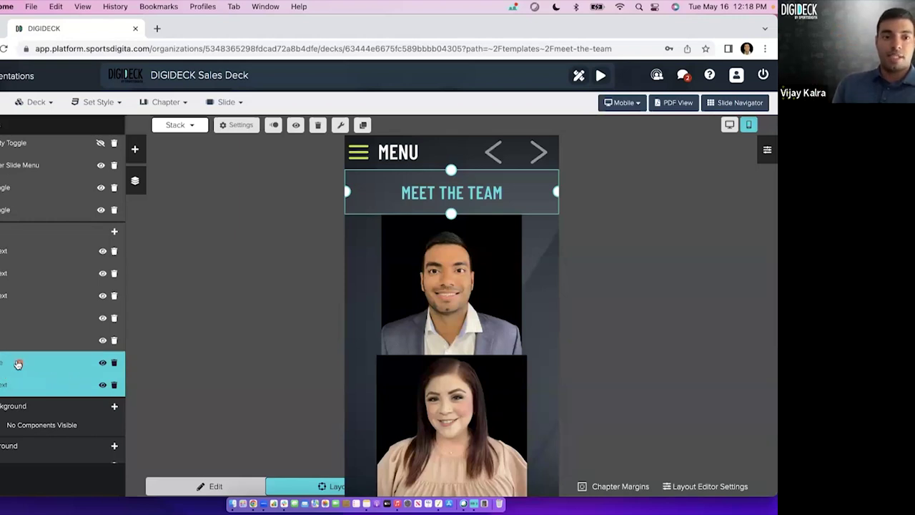
left_click(13, 381)
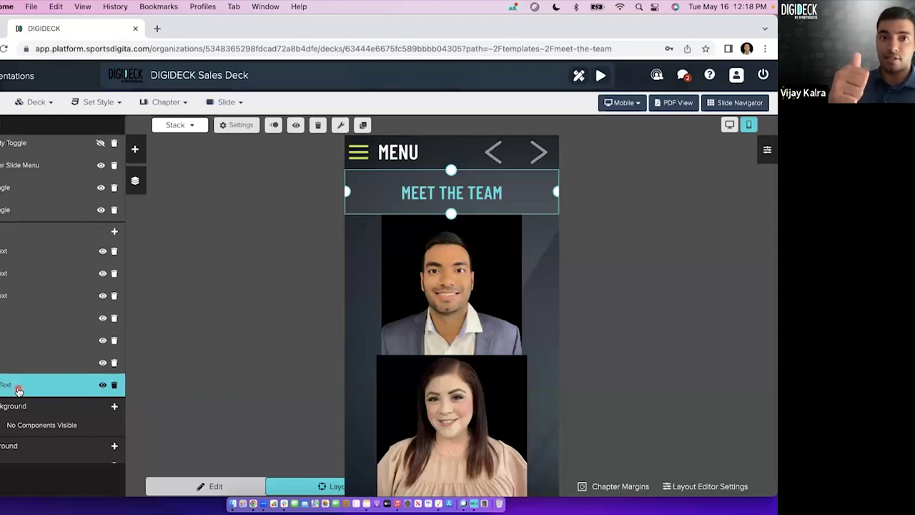
left_click(28, 361, "shift")
left_click(26, 364)
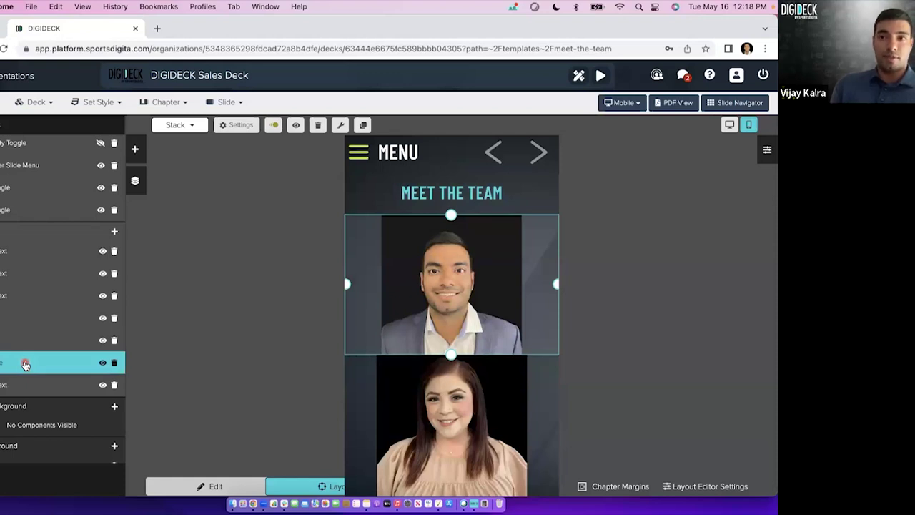
Rename the headshot image layers to 'Headshot' names and locate the woman's headshot layer.
double_click(2, 363)
key("BackSpace")
type("eadshot")
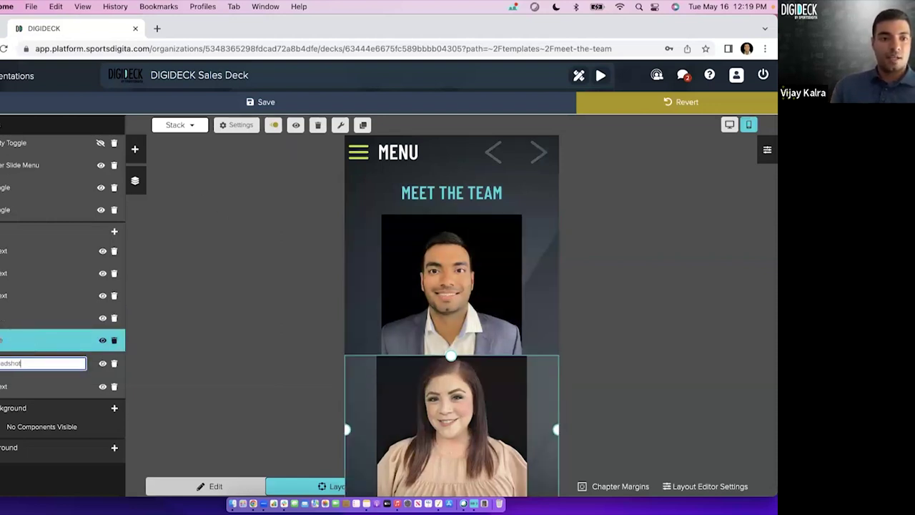
double_click(17, 341)
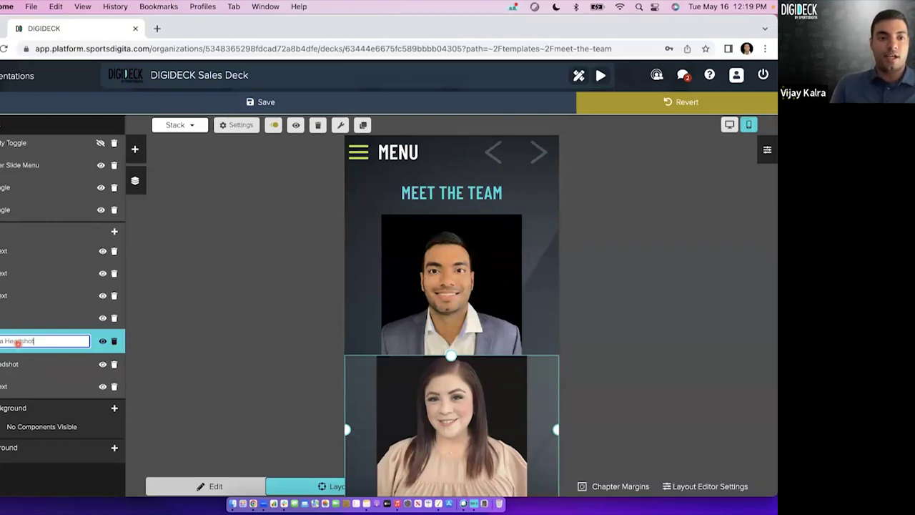
double_click(25, 319)
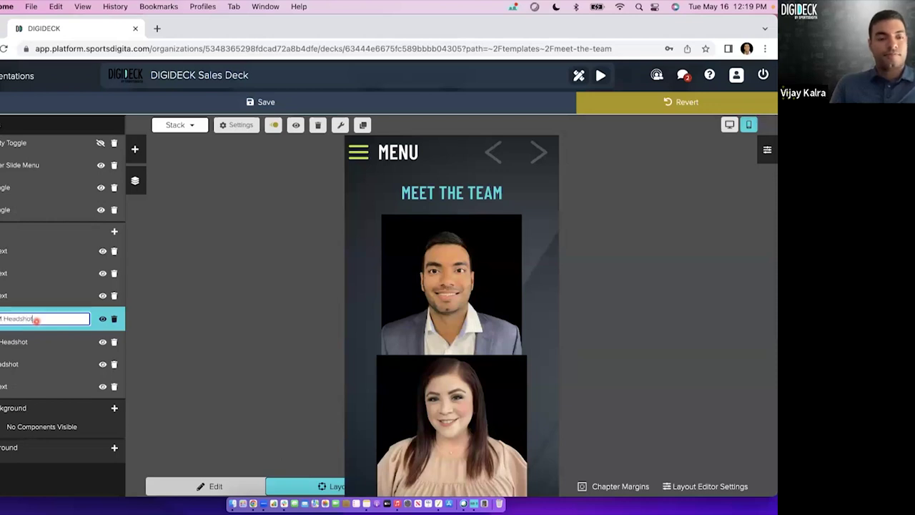
left_click(32, 341)
left_click(38, 296)
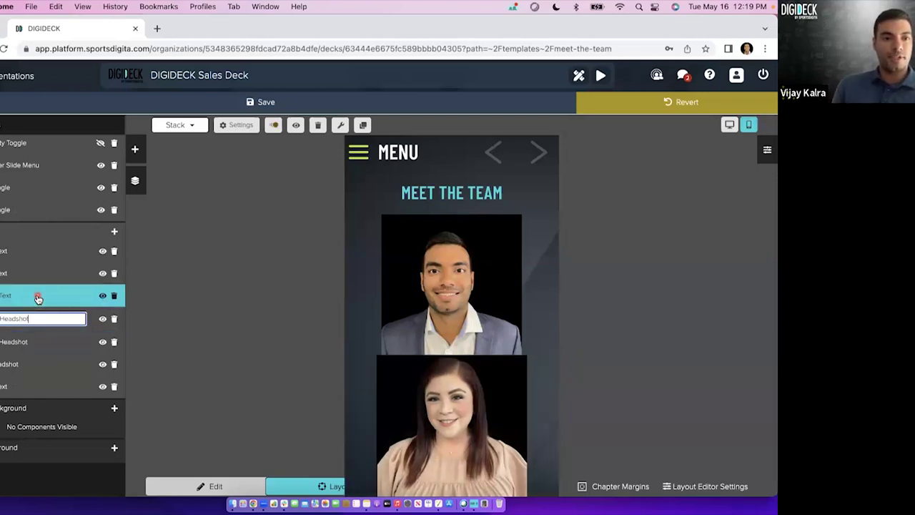
Drag the Manager and Director caption layers directly below their matching headshot layers.
left_click(468, 307)
scroll(461, 350, "up", 1)
scroll(459, 370, "down", 5)
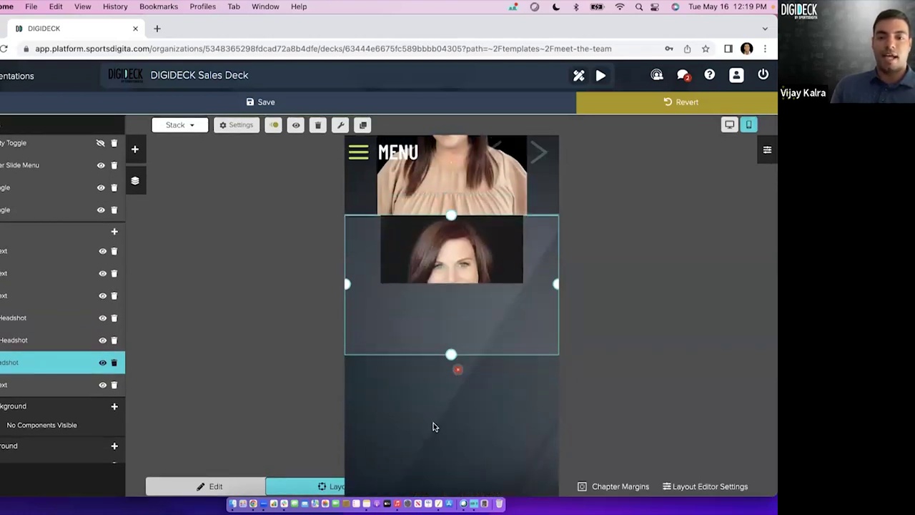
left_click(22, 297)
left_click_drag(22, 299, 24, 343)
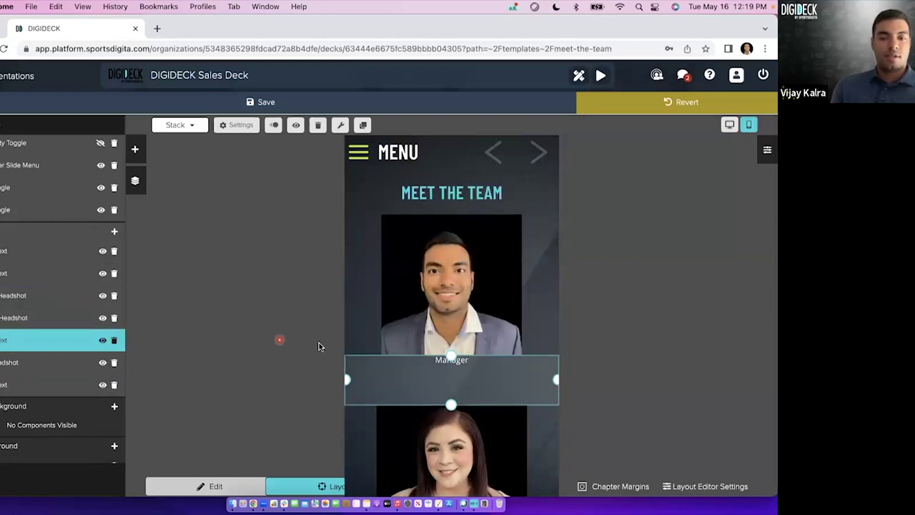
scroll(451, 344, "down", 5)
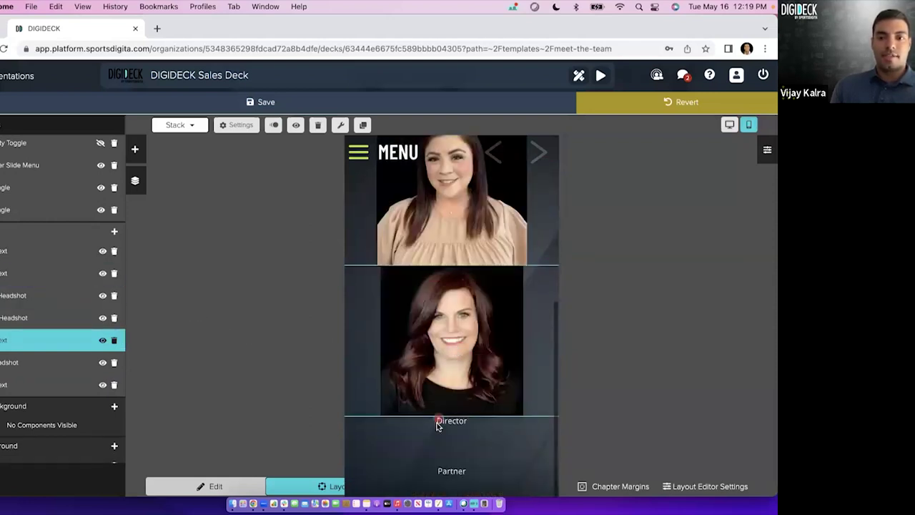
left_click(437, 438)
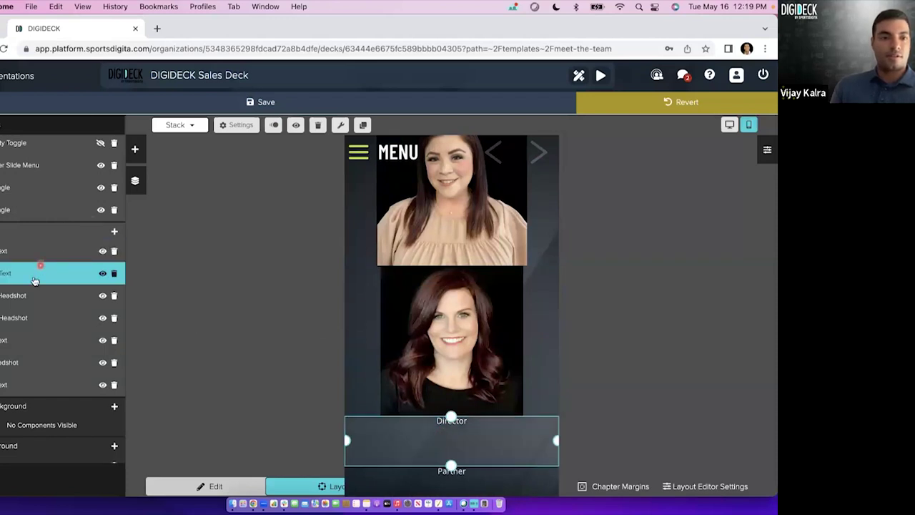
left_click_drag(33, 283, 41, 311)
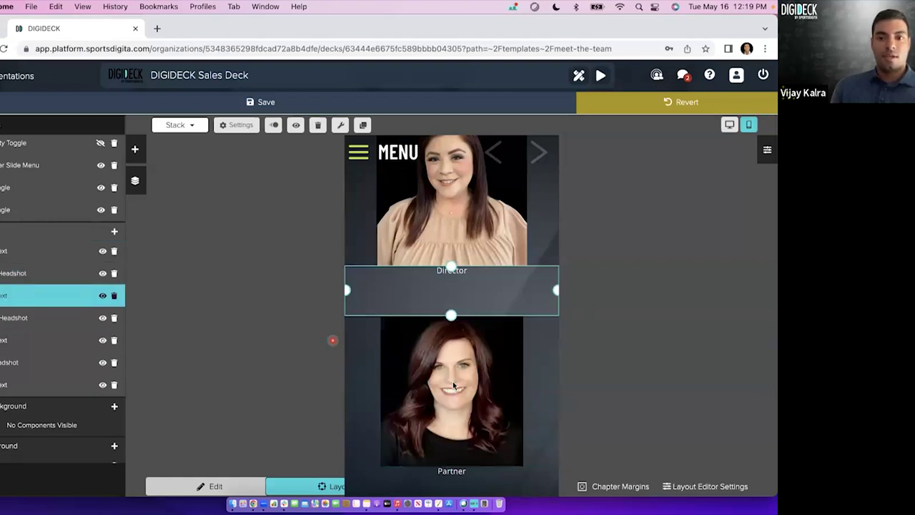
Save the reordered slide layout and hide the layer list.
scroll(510, 408, "up", 3)
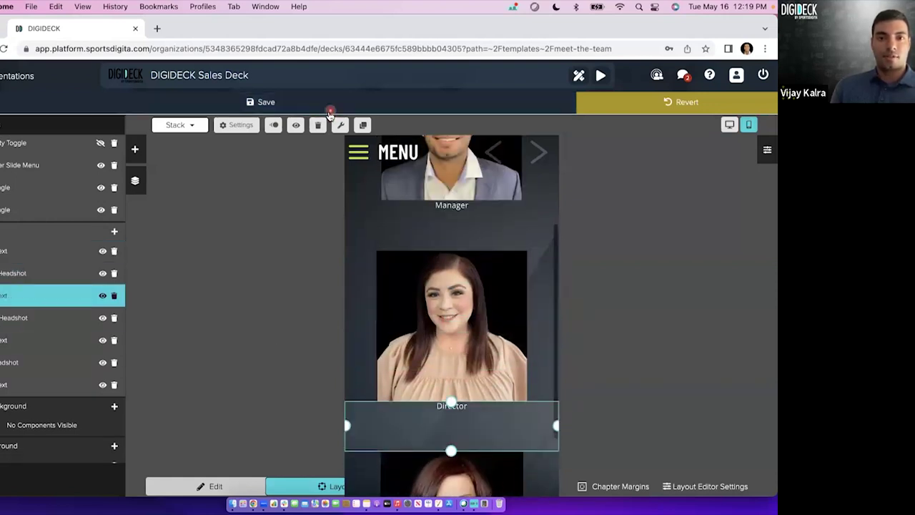
left_click(327, 106)
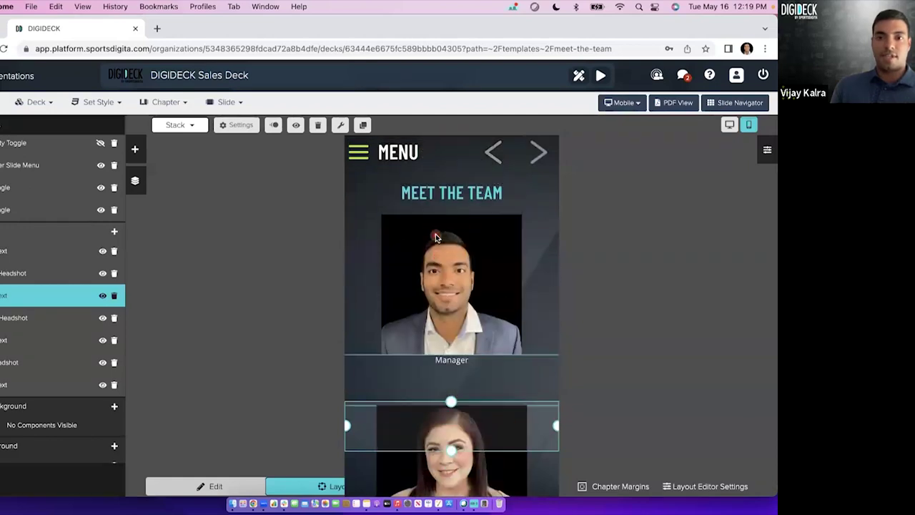
left_click(264, 306)
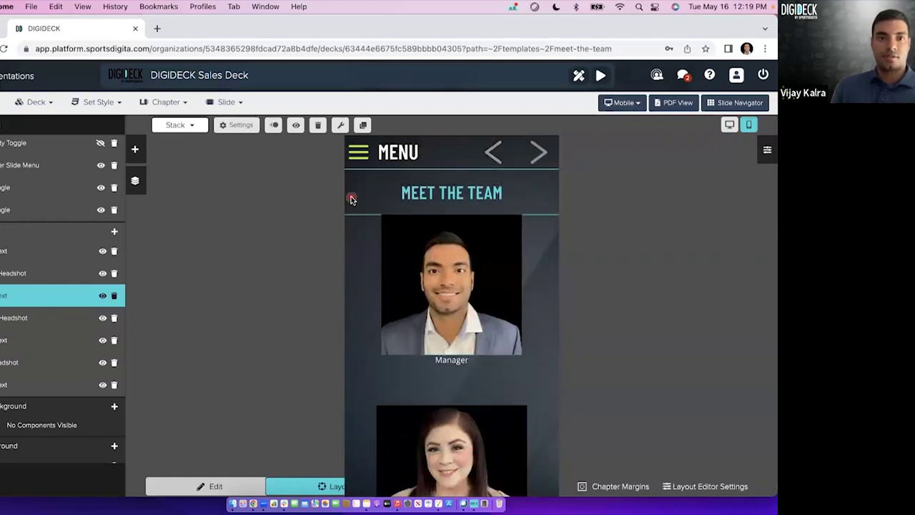
left_click(135, 183)
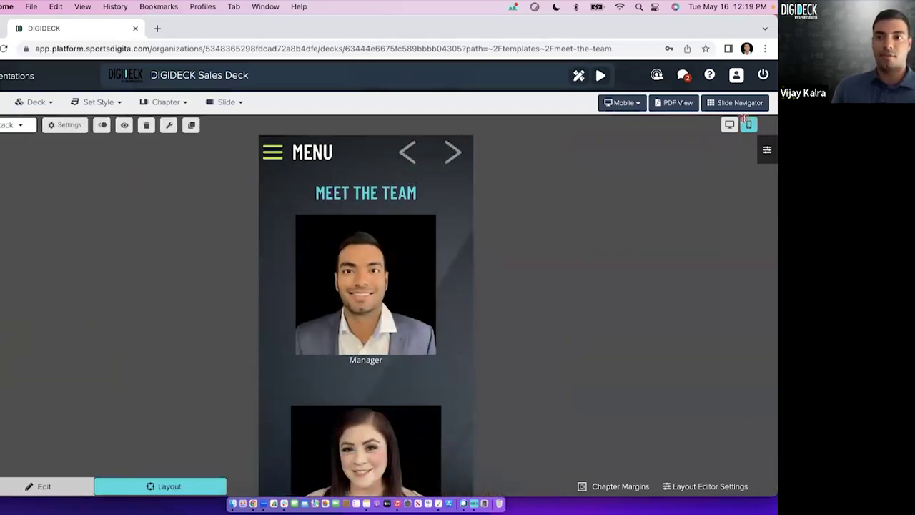
Toggle between Edit and Layout modes and compare the desktop and mobile layouts.
left_click(72, 485)
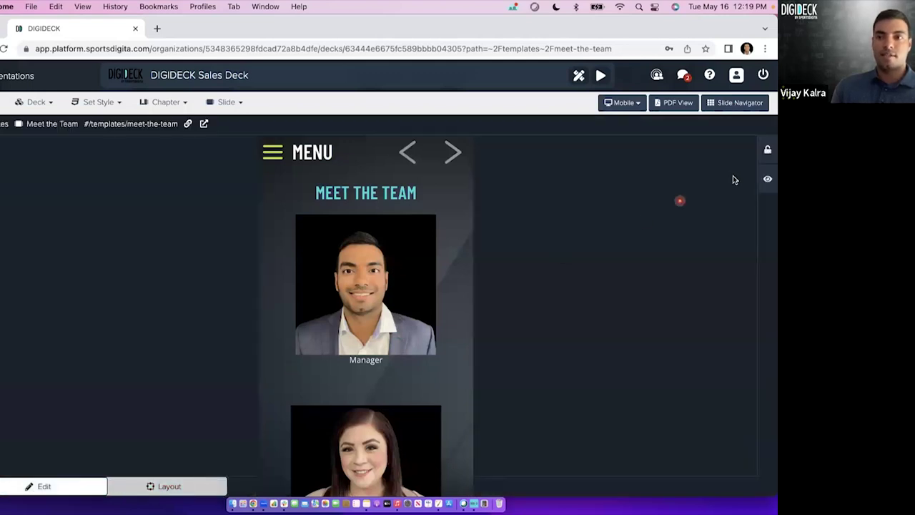
left_click(191, 486)
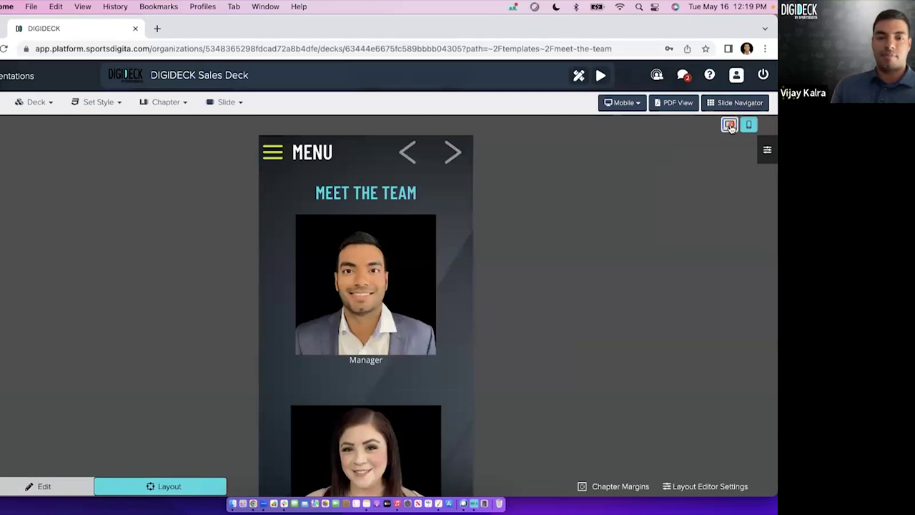
left_click(730, 125)
left_click(750, 125)
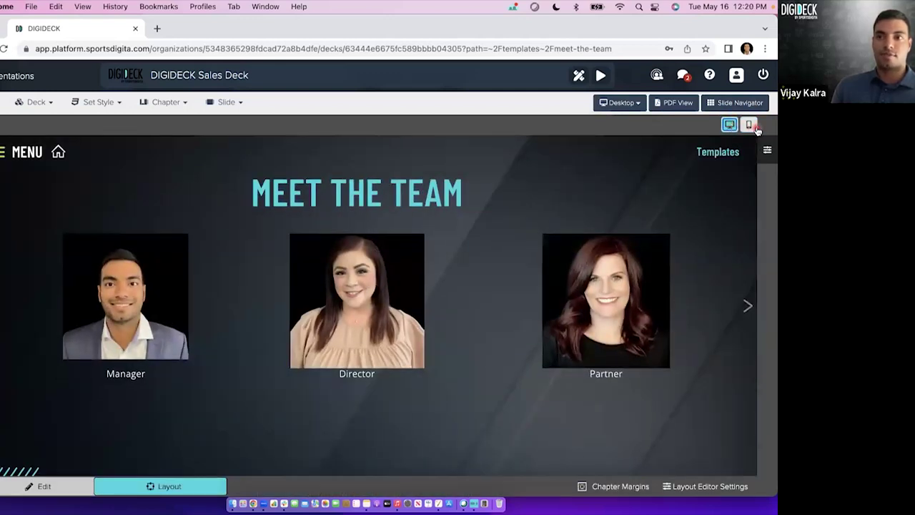
scroll(360, 332, "down", 8)
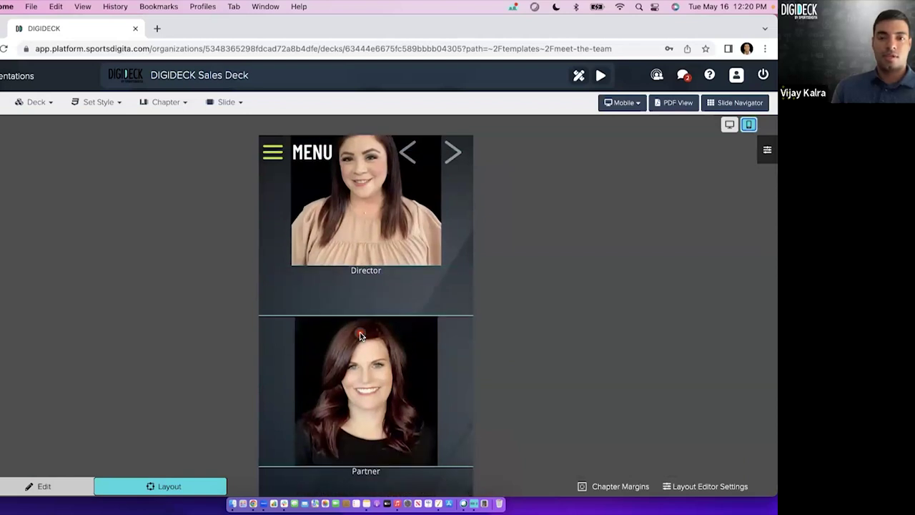
scroll(360, 335, "up", 2)
scroll(359, 336, "up", 6)
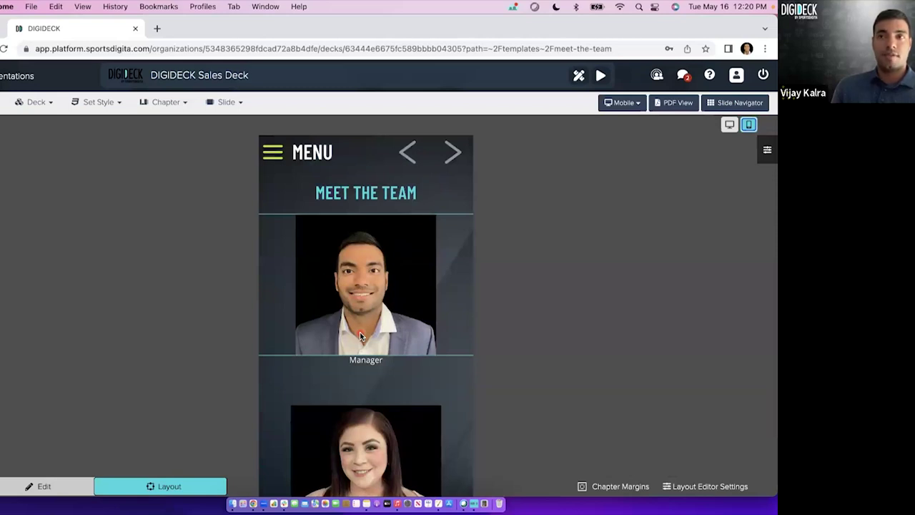
Set the MEET THE TEAM heading to Stack arrangement and compare desktop and mobile previews.
left_click(365, 195)
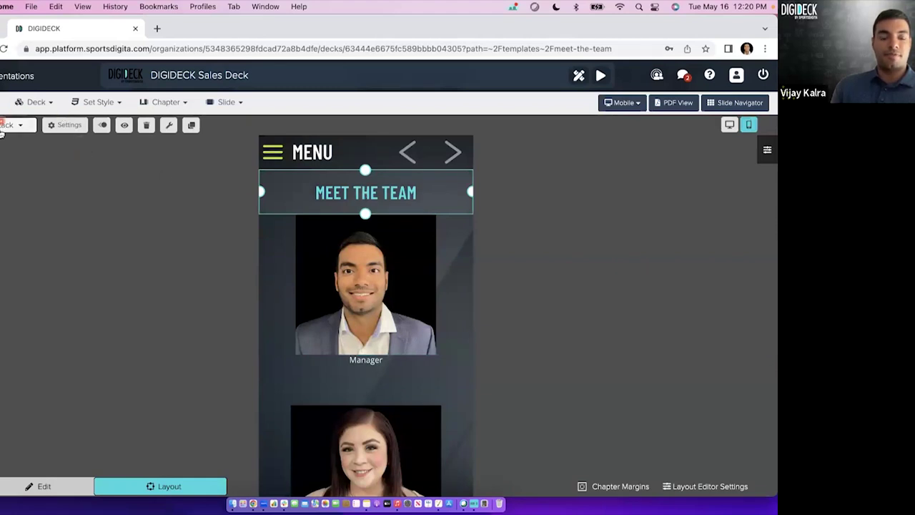
left_click(18, 174)
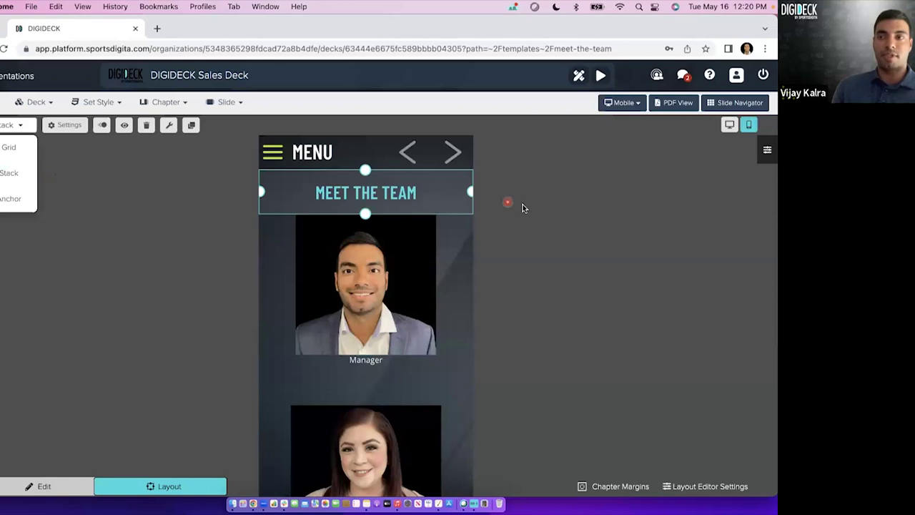
left_click(567, 224)
left_click(730, 126)
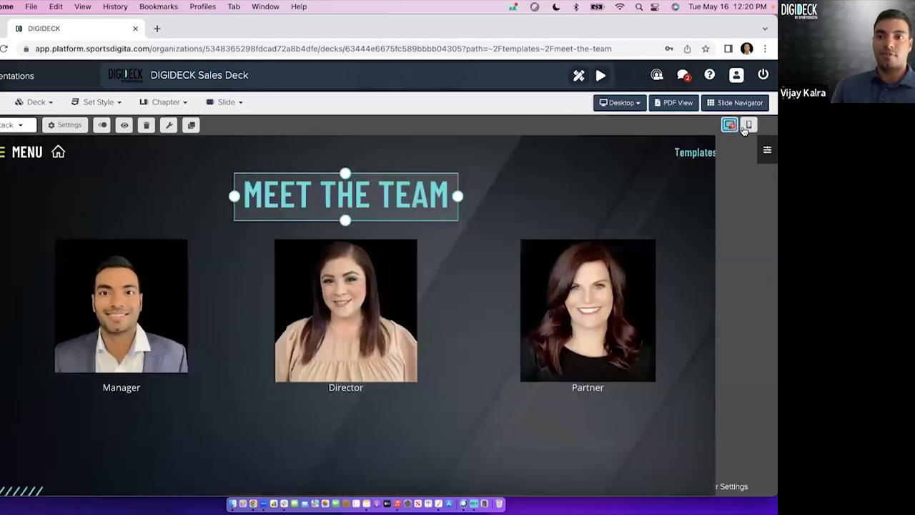
left_click(748, 126)
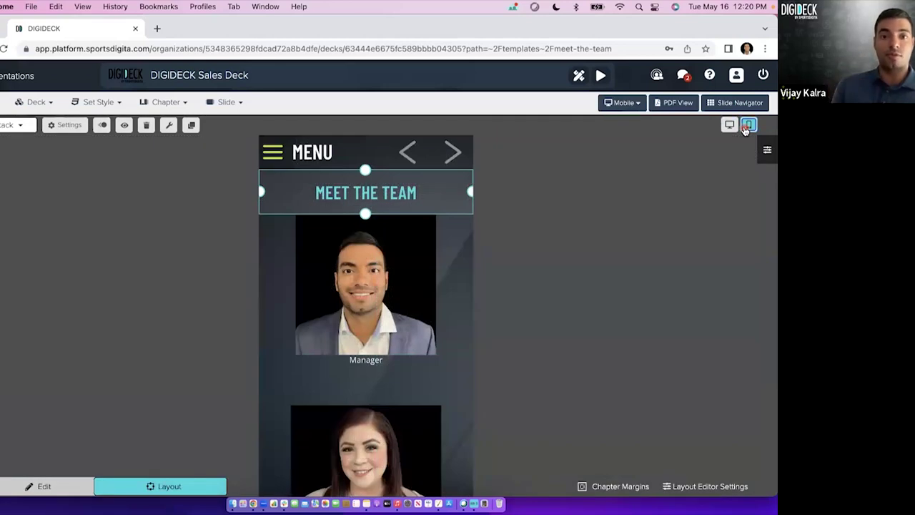
scroll(460, 322, "down", 3)
scroll(460, 323, "down", 2)
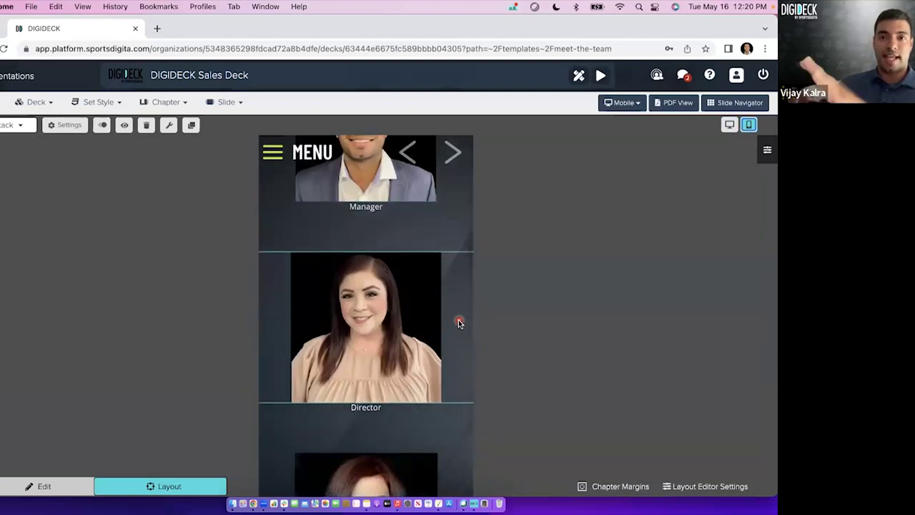
Check the Manager photo block in mobile view, then switch the slide to its desktop layout.
left_click(730, 125)
left_click(749, 125)
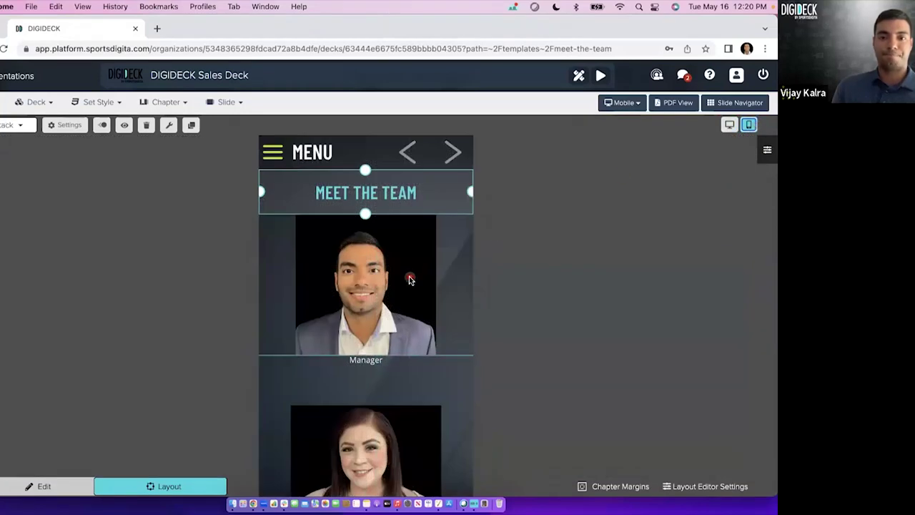
left_click(409, 275)
left_click(408, 380)
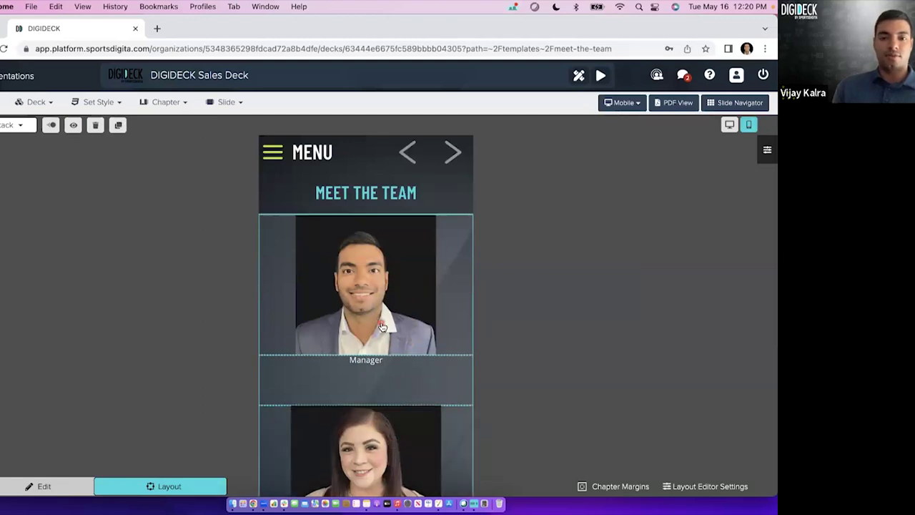
scroll(379, 325, "down", 5)
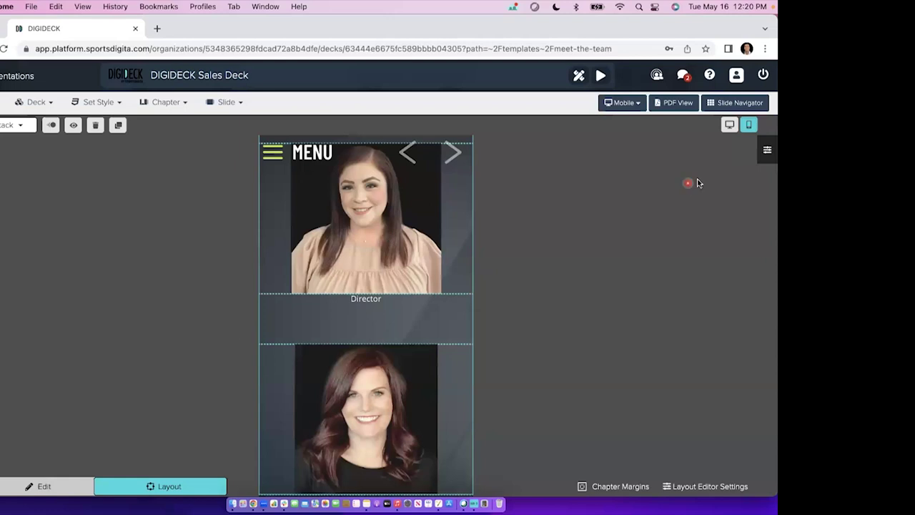
left_click(730, 125)
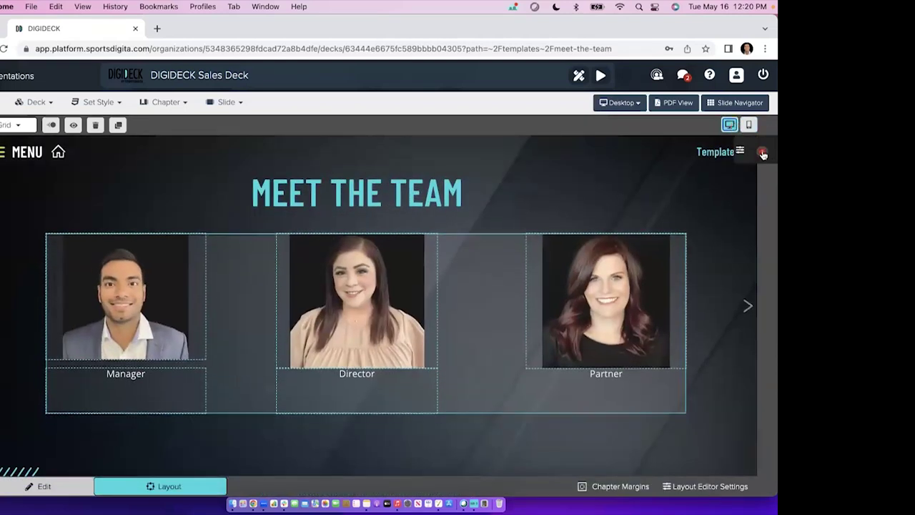
Return to Edit mode and cancel Update Template From Slide without changing the template.
left_click(57, 486)
left_click(211, 104)
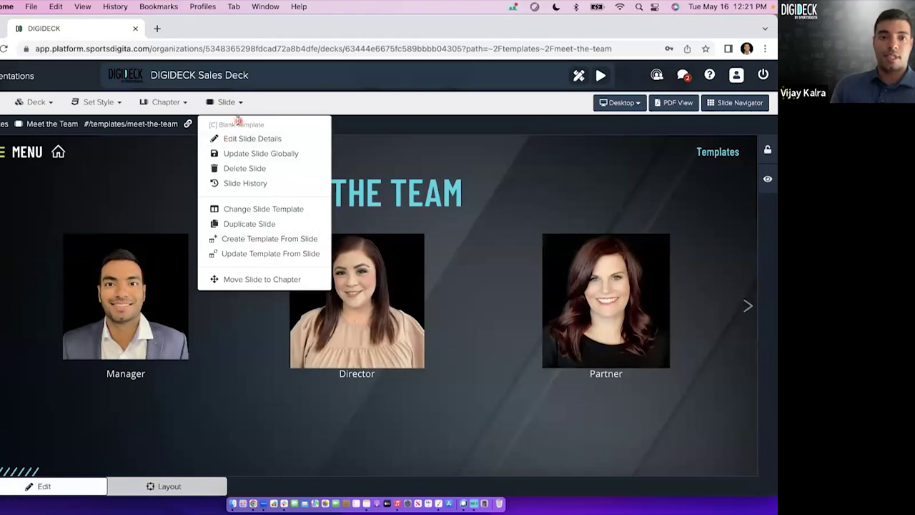
left_click(270, 259)
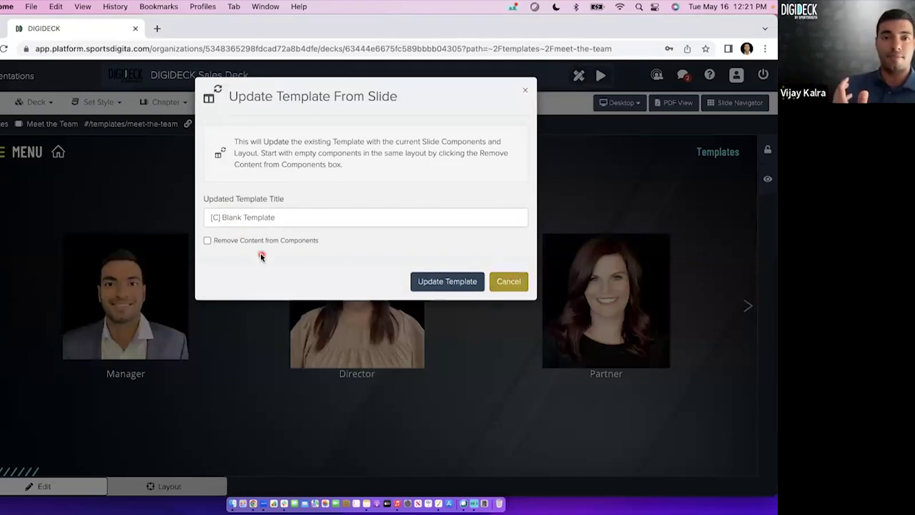
left_click(509, 281)
Start Create Template From Slide, then cancel without creating a template.
left_click(234, 104)
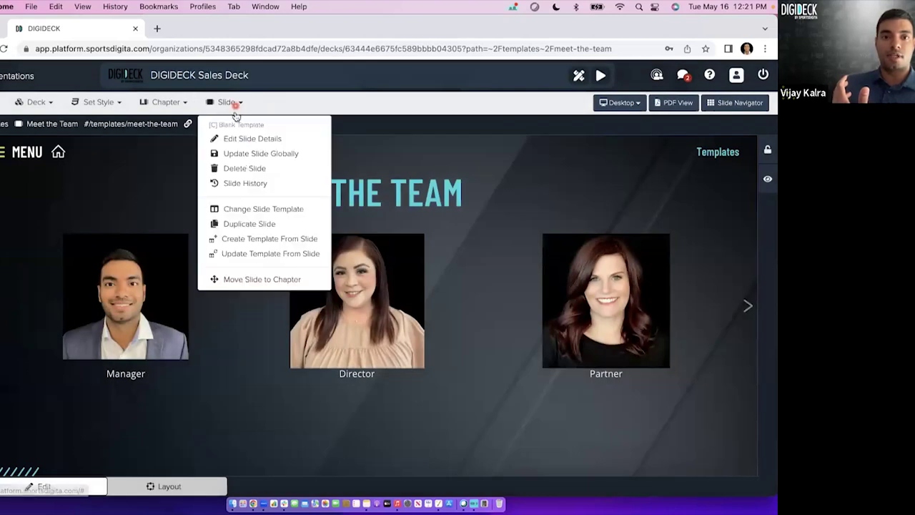
left_click(264, 239)
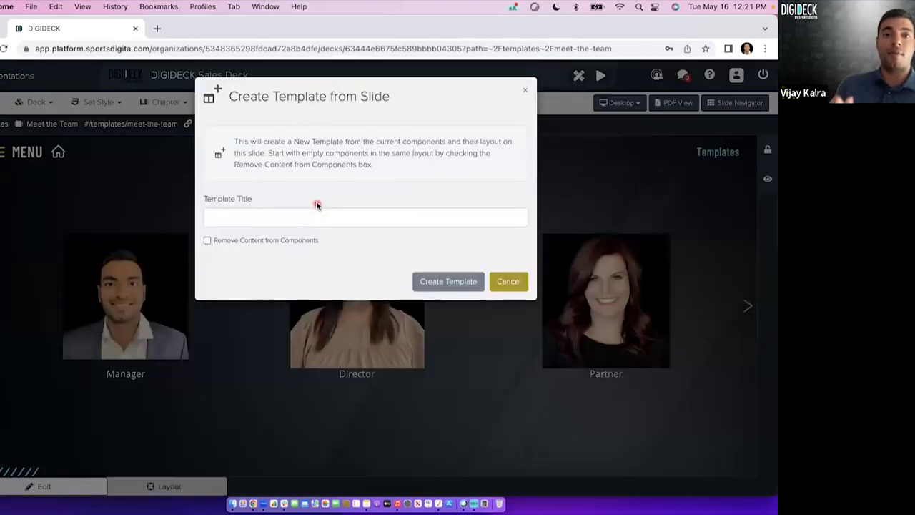
left_click(267, 214)
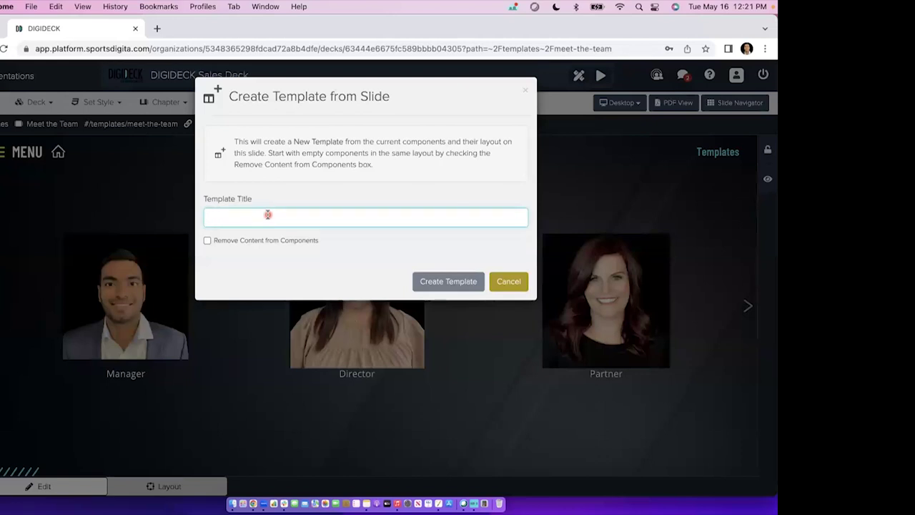
left_click(504, 281)
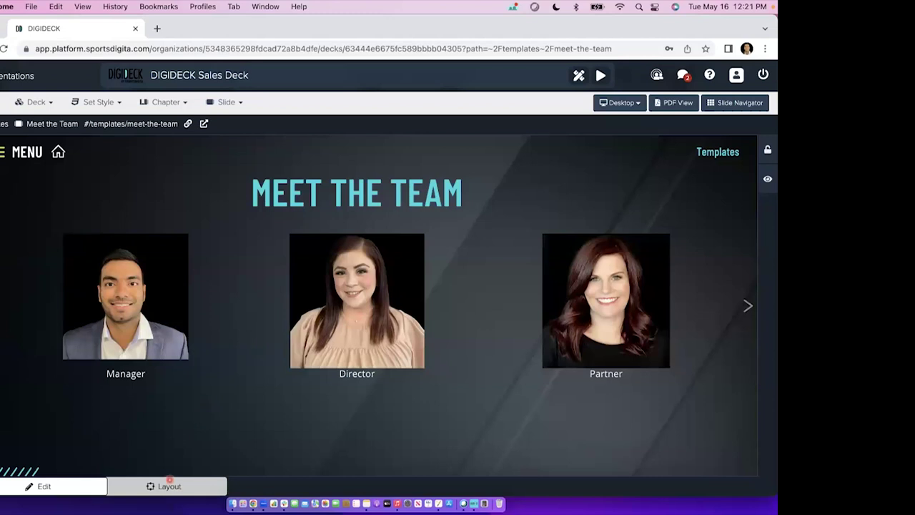
In Layout mode, add a Line component between the Manager and Director headshots.
left_click(166, 486)
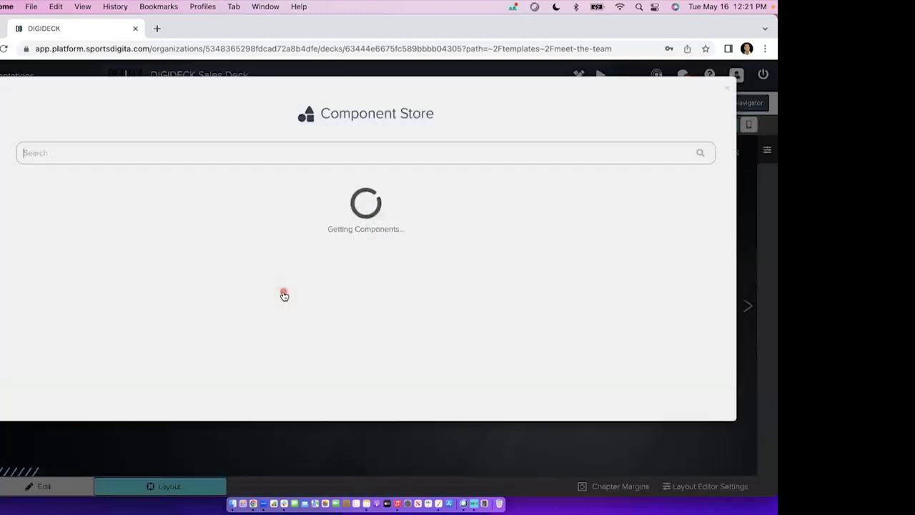
scroll(282, 296, "down", 3)
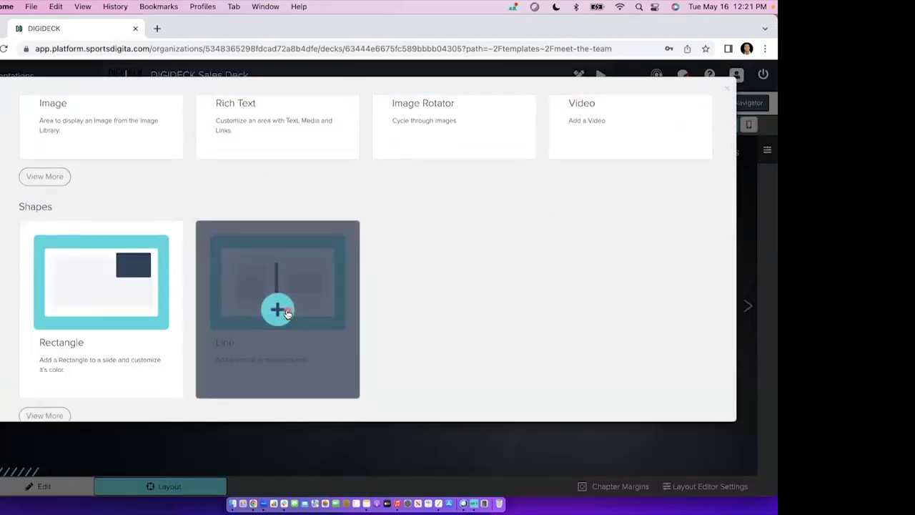
left_click(277, 310)
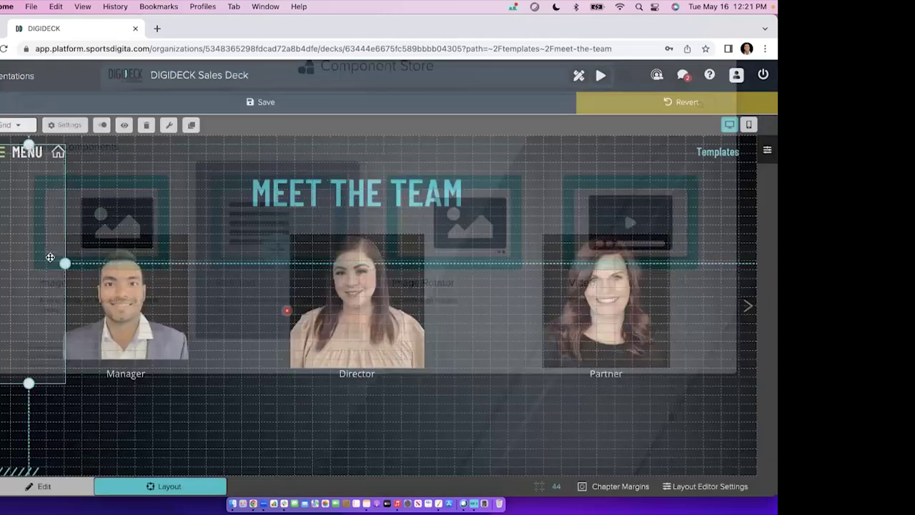
left_click_drag(220, 317, 251, 315)
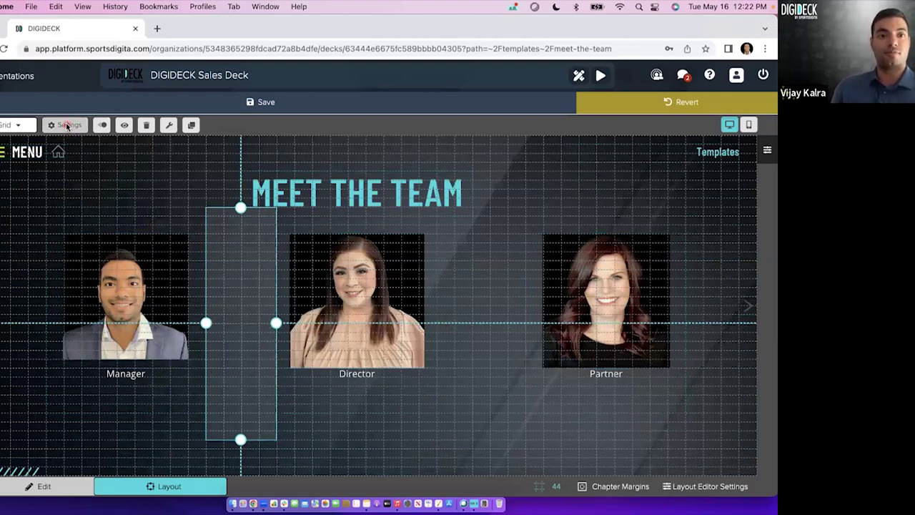
Colour the line light blue, save its settings, and nudge it slightly lower.
left_click(68, 126)
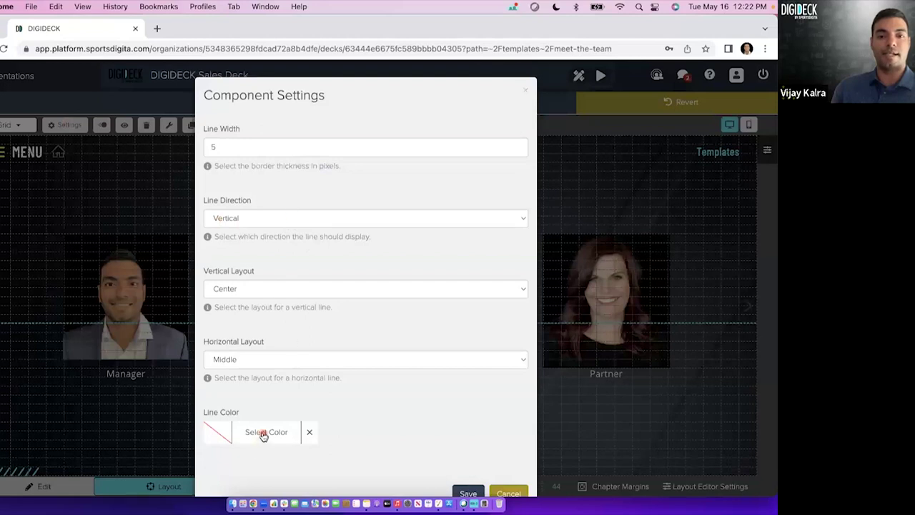
left_click(263, 434)
left_click(339, 428)
left_click(493, 452)
left_click(469, 493)
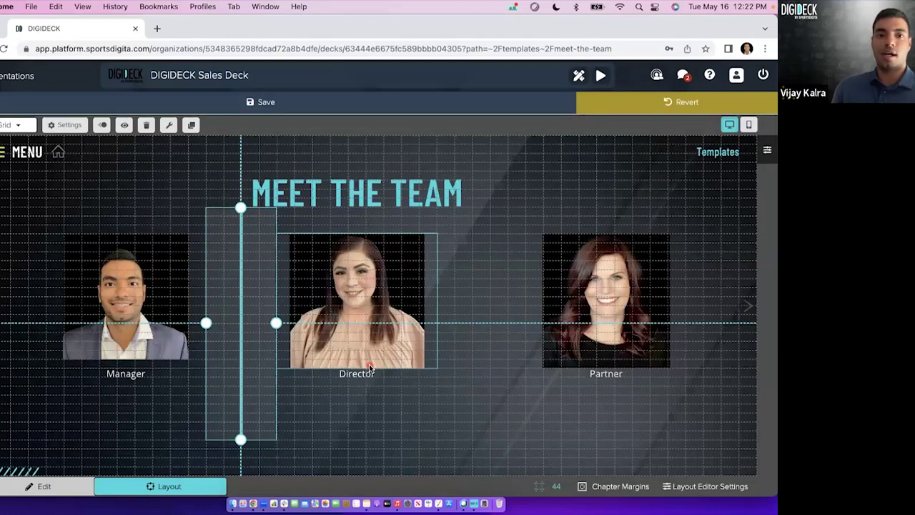
left_click_drag(255, 275, 263, 296)
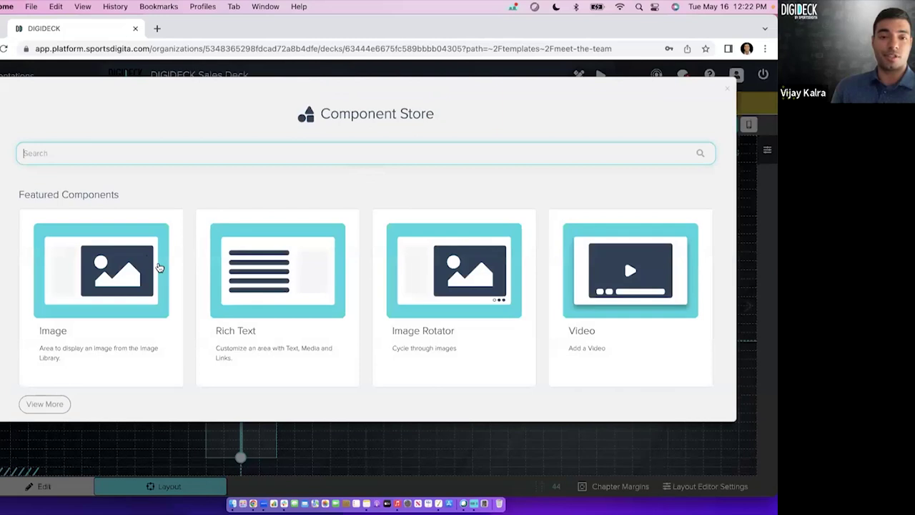
Close the Component Store without adding anything, move the vertical line, then revert the unsaved layout changes.
scroll(350, 332, "down", 2)
scroll(350, 332, "down", 5)
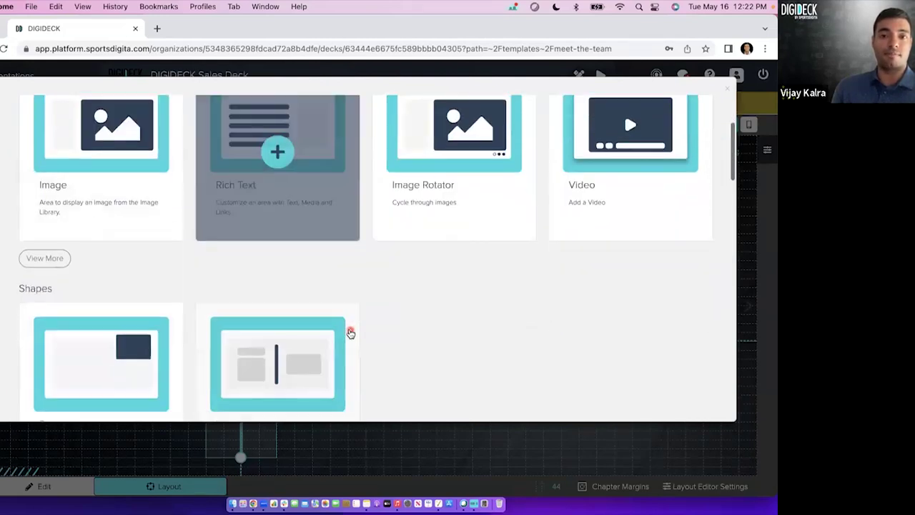
scroll(535, 329, "down", 5)
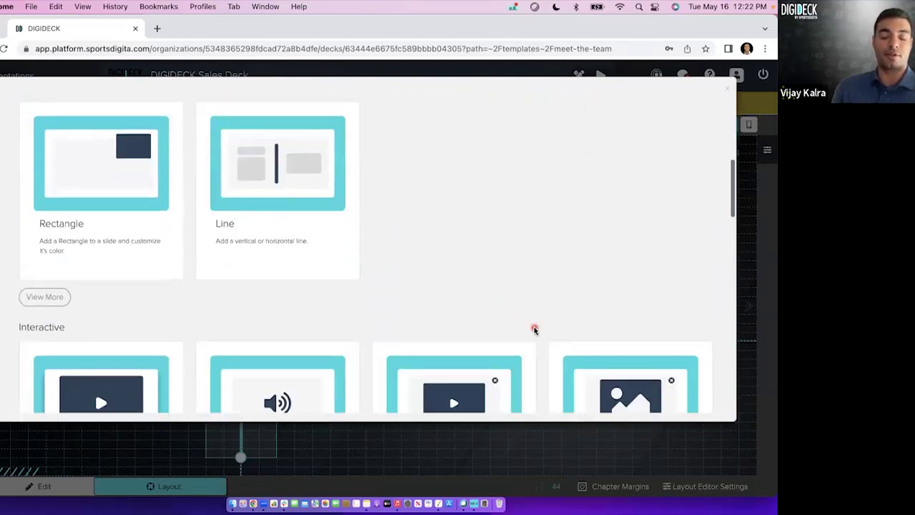
scroll(490, 185, "down", 5)
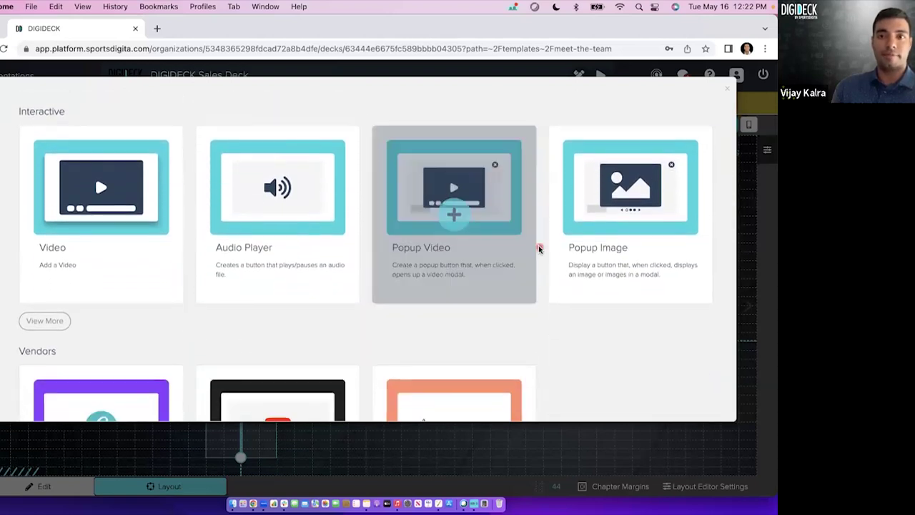
scroll(544, 243, "up", 15)
left_click(728, 91)
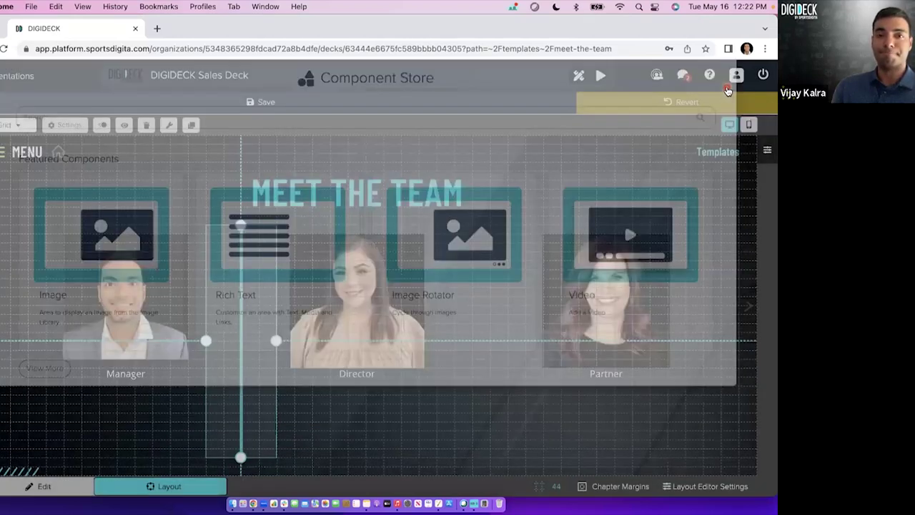
left_click_drag(304, 265, 237, 277)
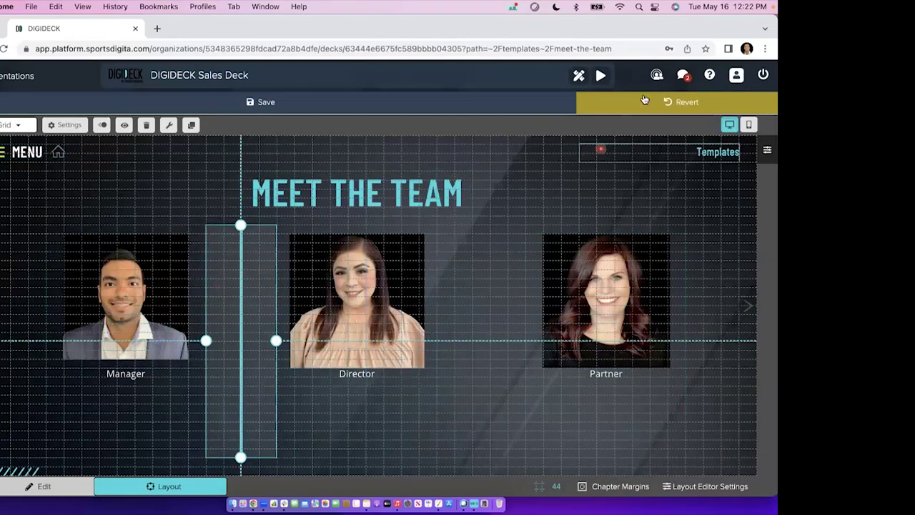
left_click(641, 103)
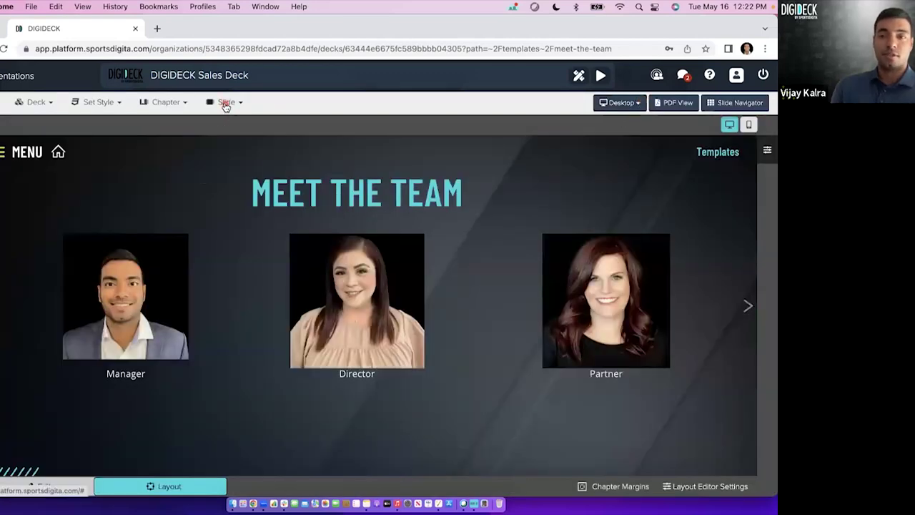
Delete the Meet the Team slide and start a new presentation from the Presentations list.
left_click(225, 103)
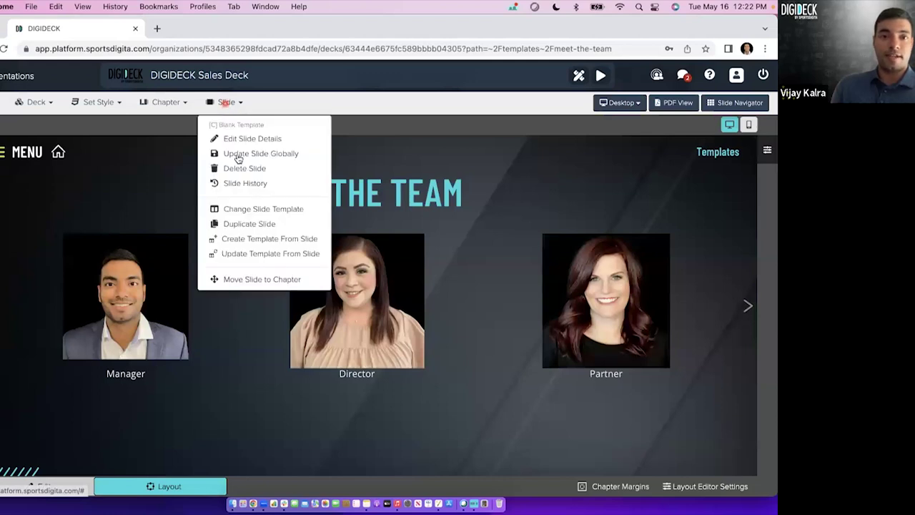
left_click(244, 168)
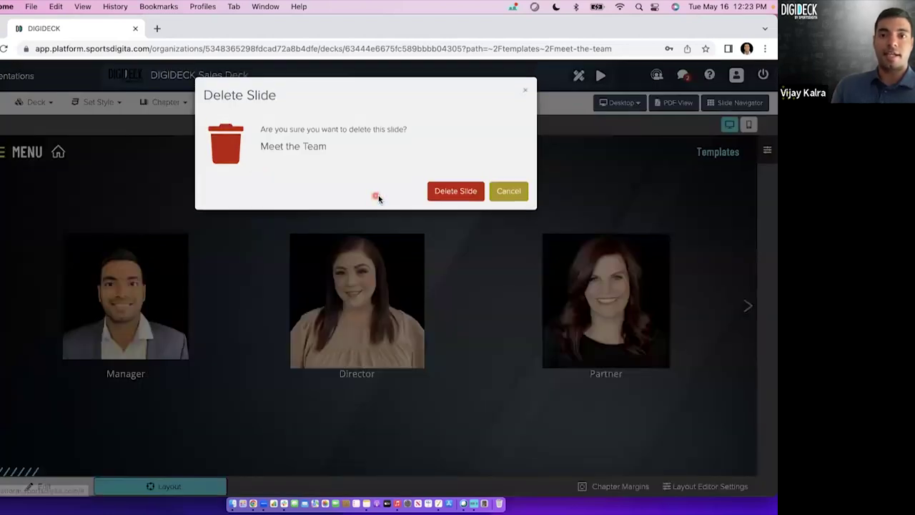
left_click(458, 194)
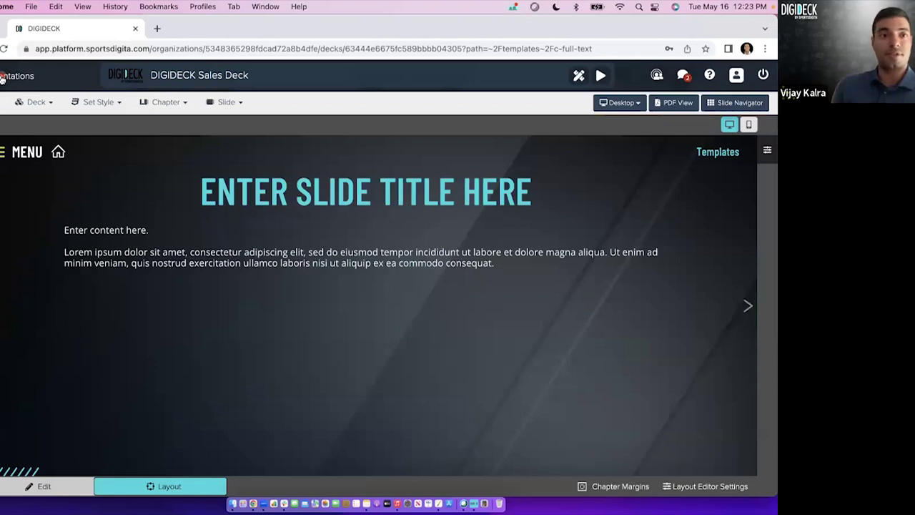
left_click(3, 78)
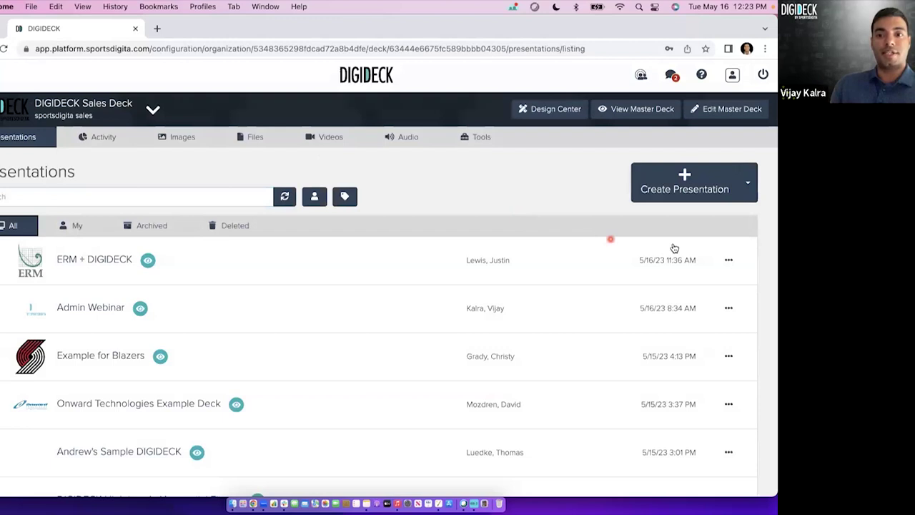
left_click(684, 183)
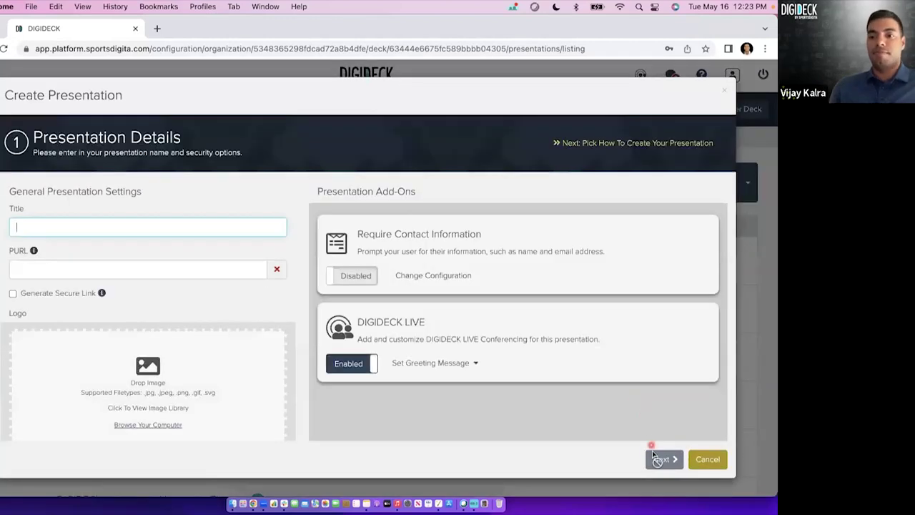
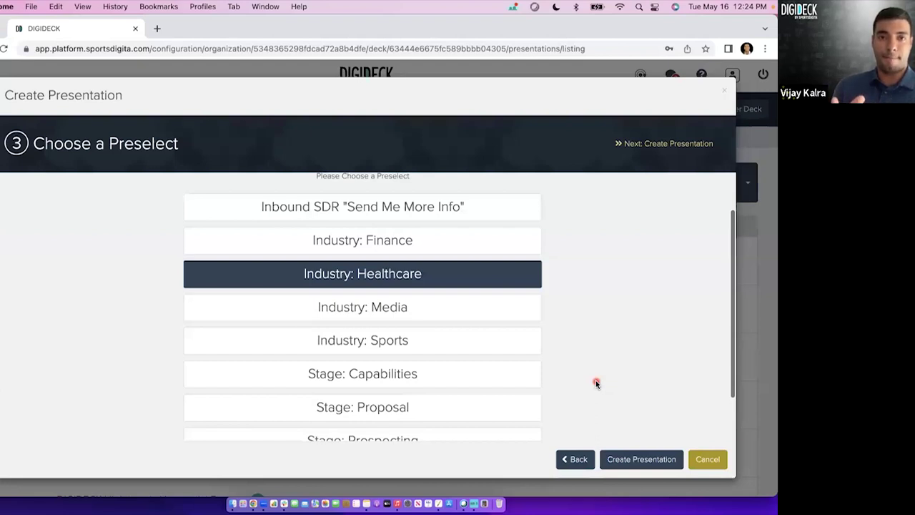
Cancel the Create Presentation wizard at the Choose a Preselect step without creating anything.
left_click(706, 461)
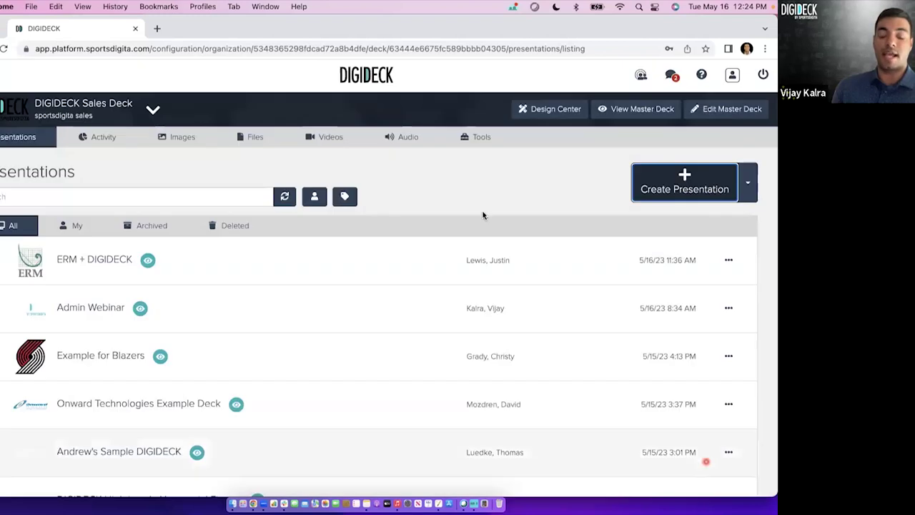
Go to the Sales Deck's Preselects page under Tools and start a new preselect.
left_click(480, 139)
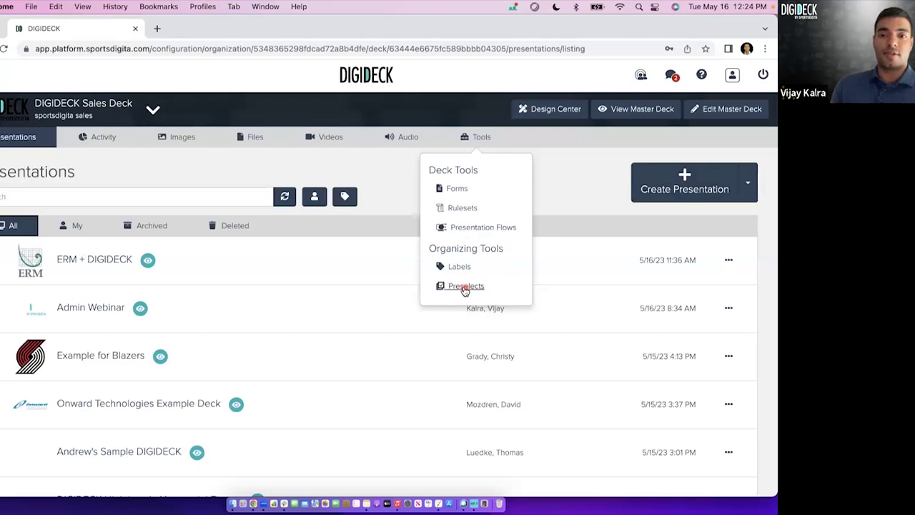
left_click(465, 287)
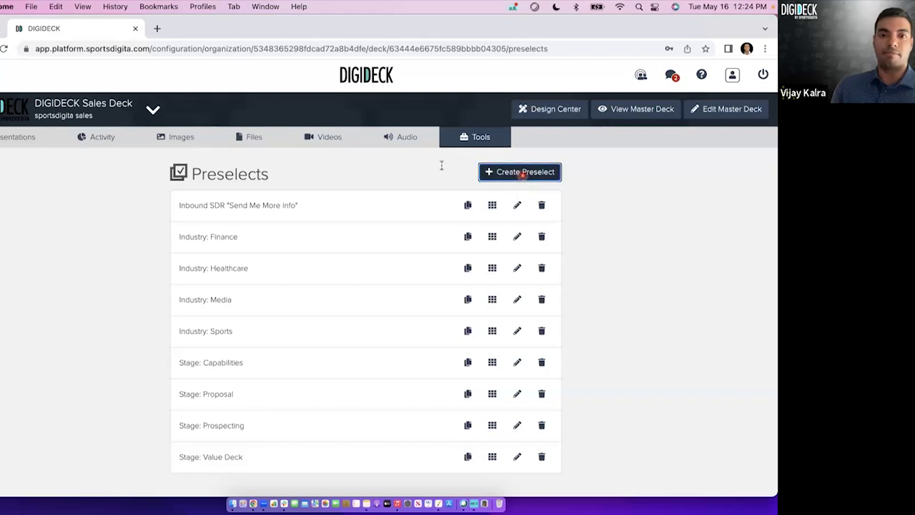
left_click(520, 174)
Name the new preselect 'QBR Template' and create it for slide editing.
left_click(349, 151)
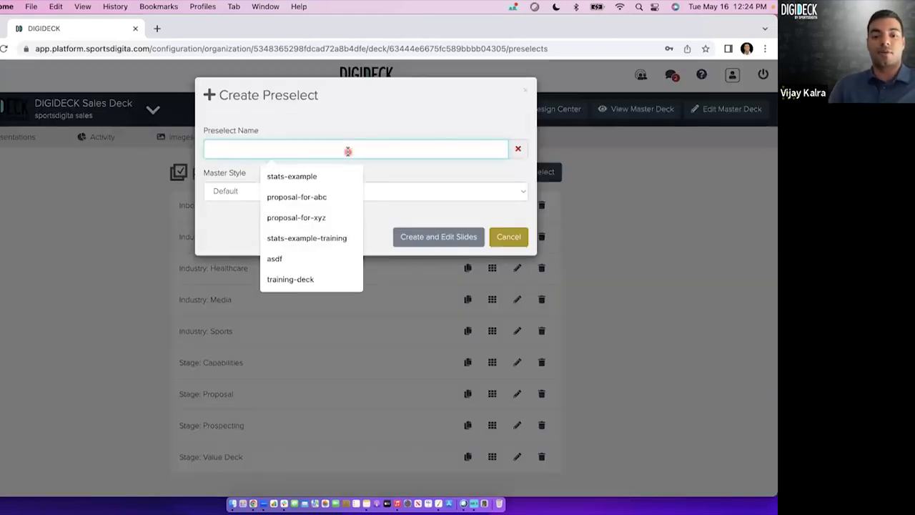
type("QBR Template")
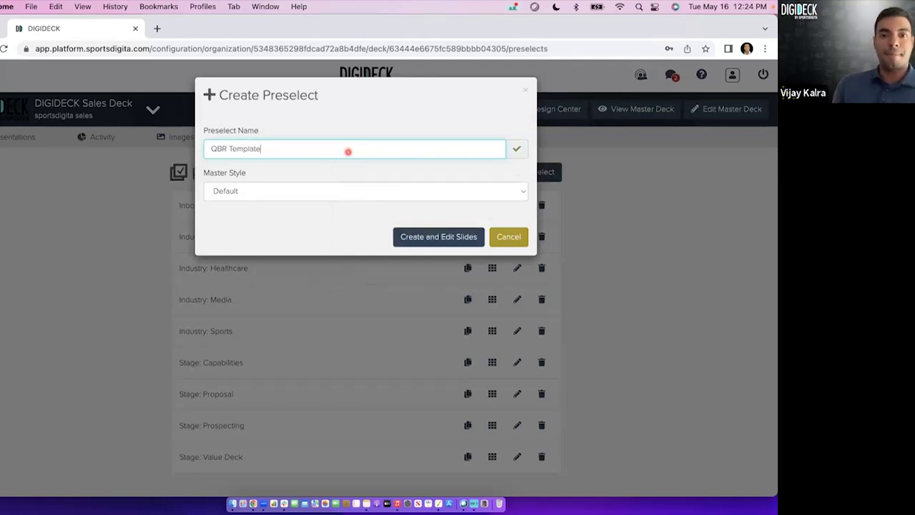
left_click(428, 236)
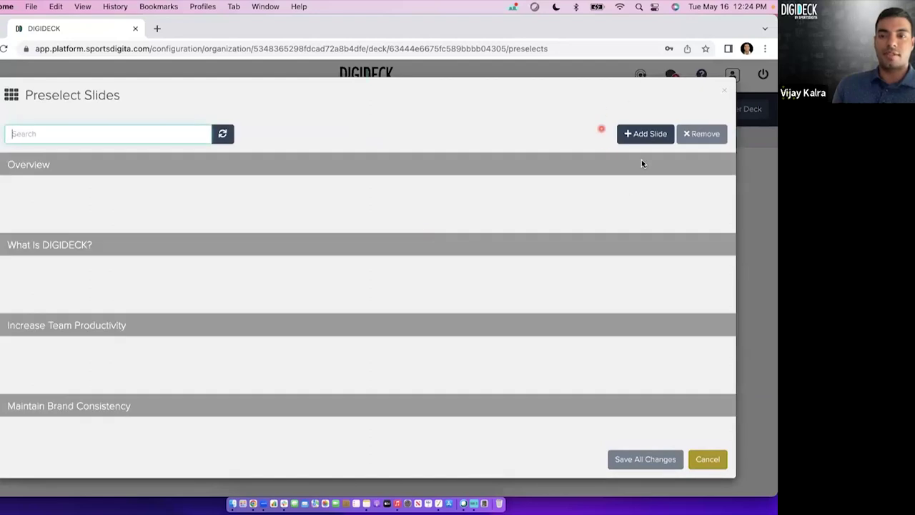
Select the Overview, Who We Are, and Intersection of Sales and Marketing slides.
left_click(646, 134)
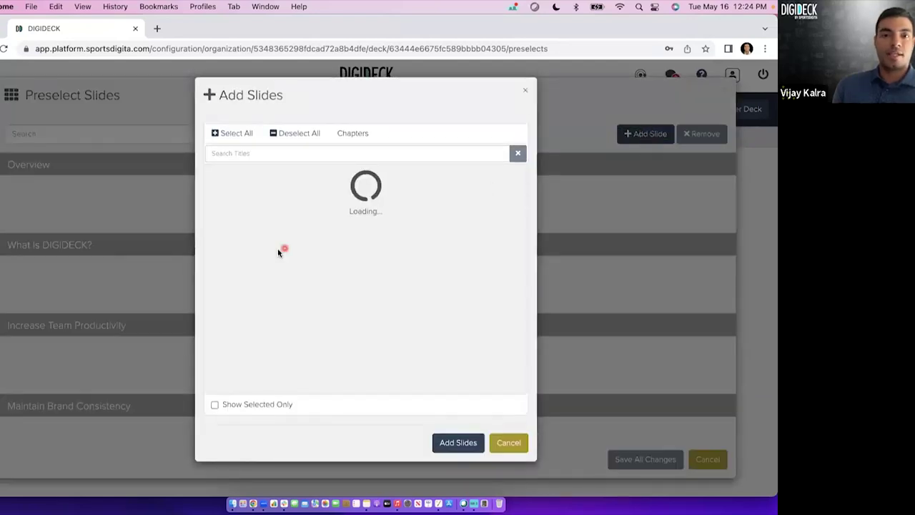
left_click(385, 237)
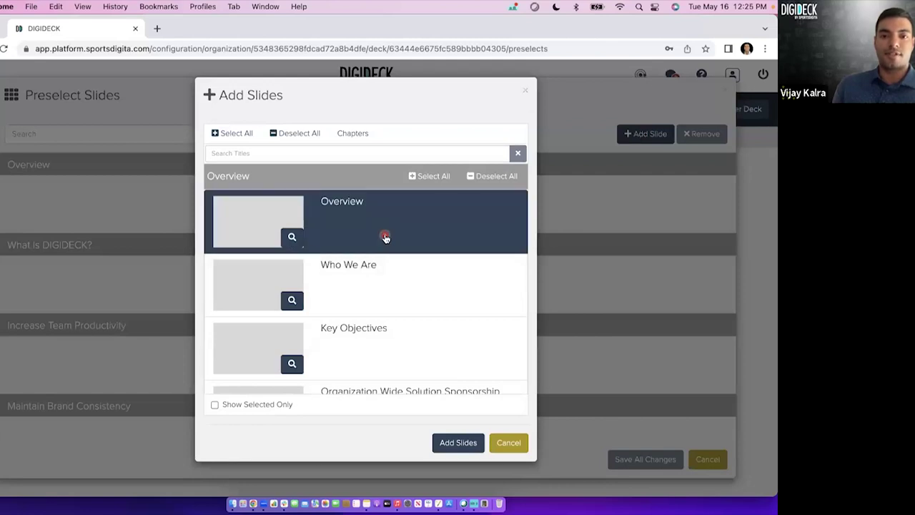
left_click(385, 279)
scroll(409, 315, "down", 3)
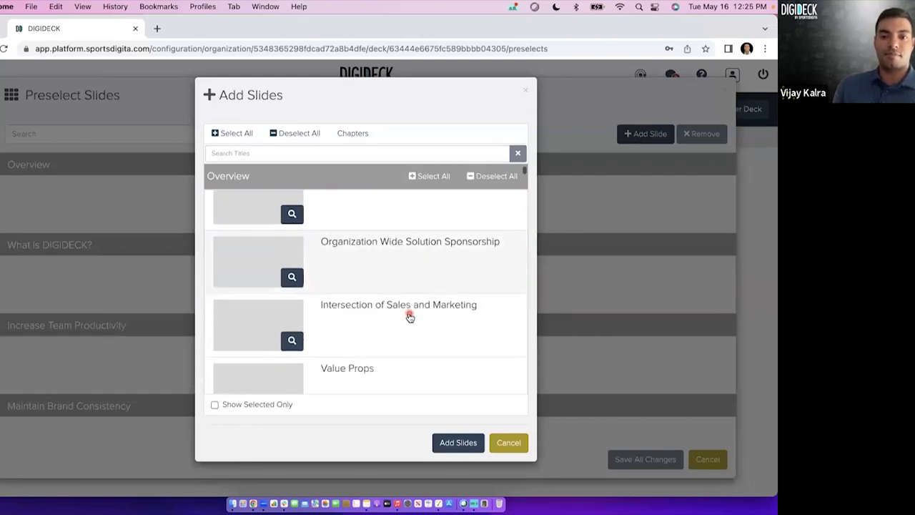
left_click(409, 317)
scroll(403, 358, "down", 5)
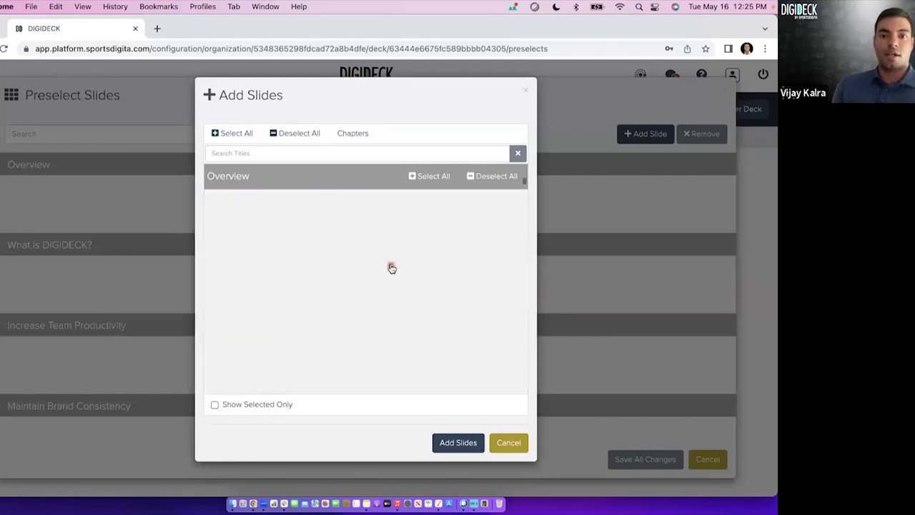
Also select Other Solutions, Full Funnel Solution, and both Master Deck Concept slides, then add and save.
left_click(383, 245)
left_click(372, 333)
scroll(372, 334, "down", 3)
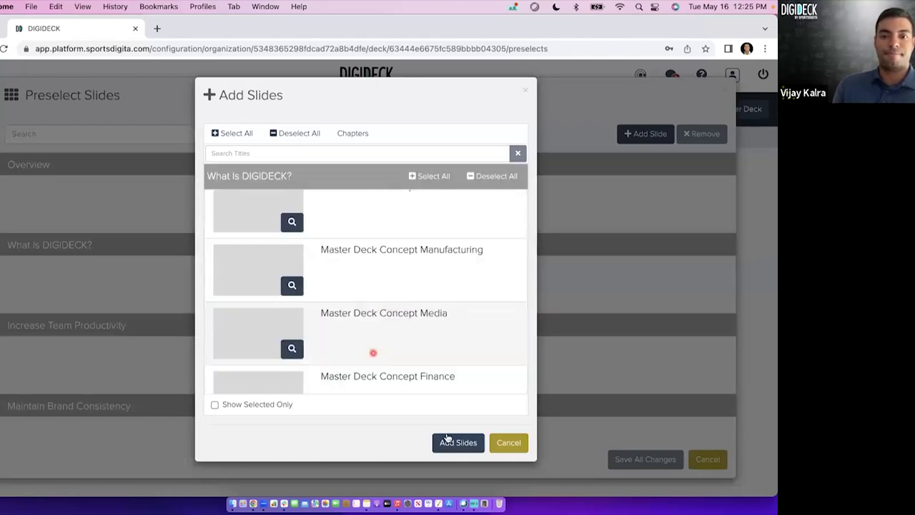
left_click(446, 331)
left_click(448, 280)
left_click(448, 443)
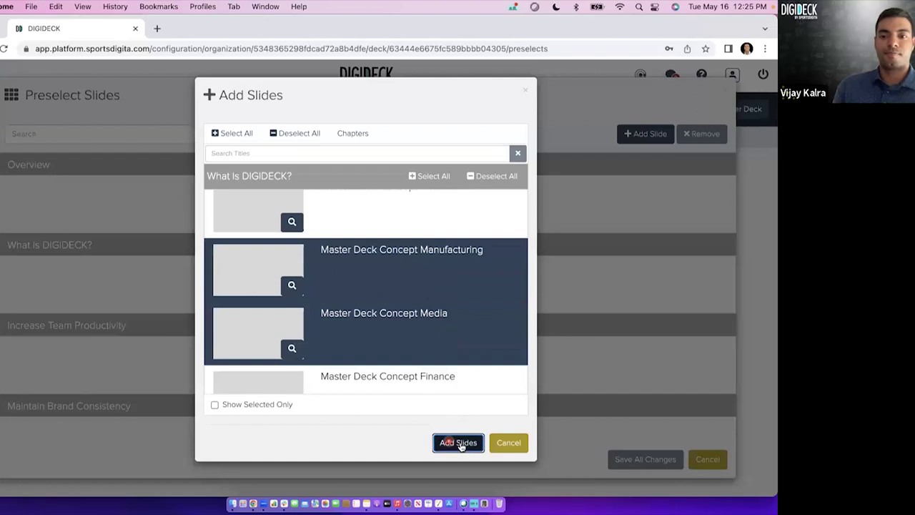
left_click(640, 463)
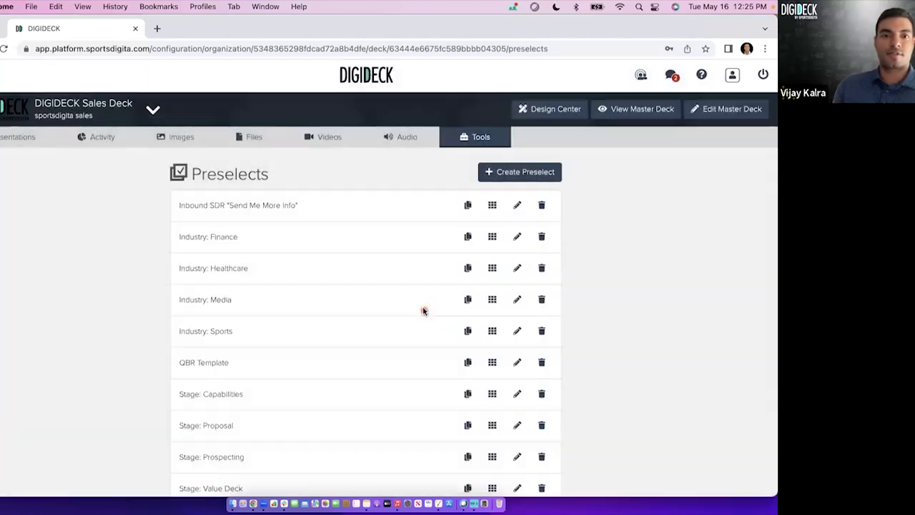
Go to the Sales Deck's Portal Presentation Flows page under Tools.
scroll(321, 356, "down", 1)
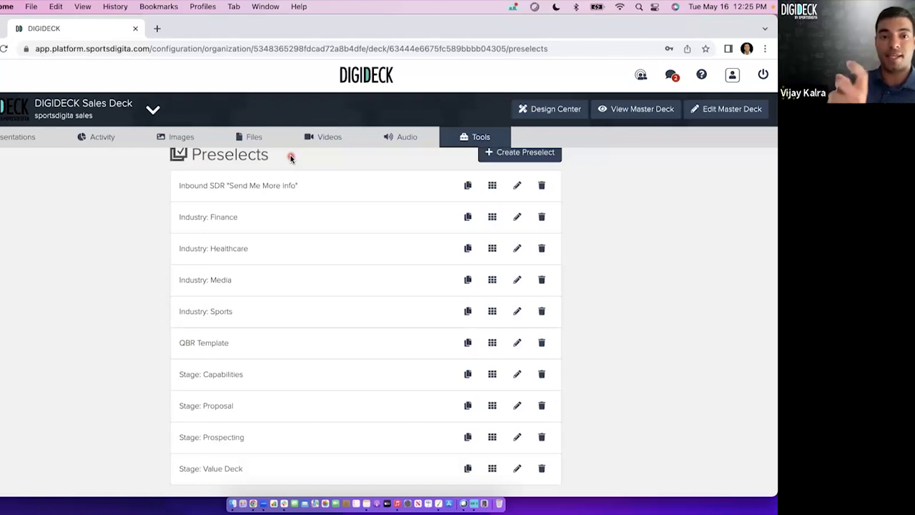
left_click(478, 136)
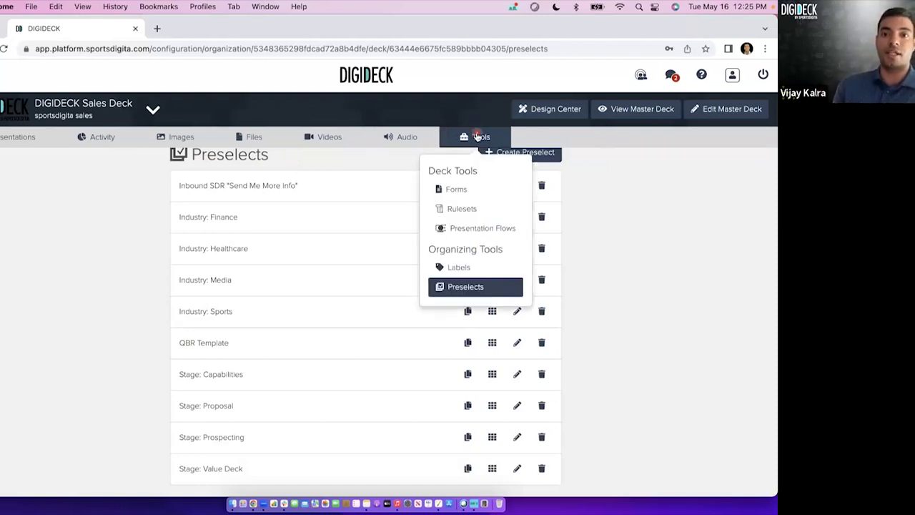
left_click(466, 230)
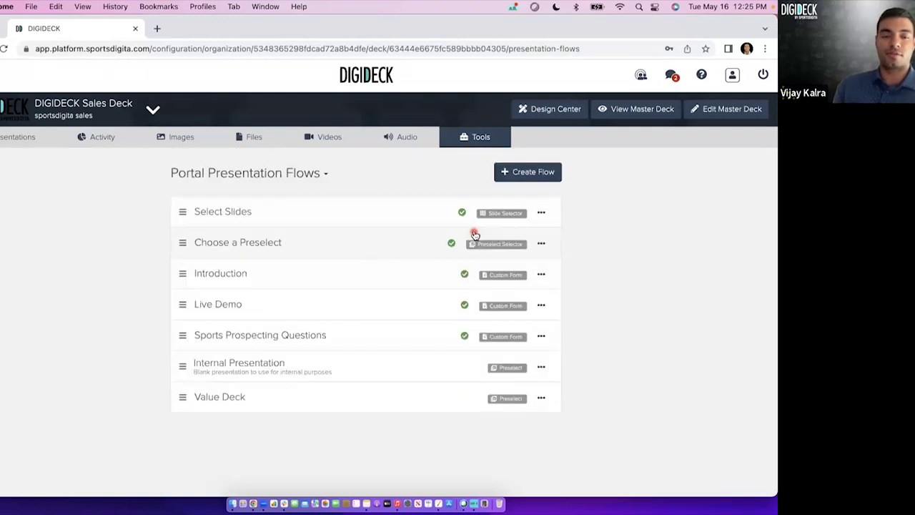
View the Choose a Preselect flow's settings and options menu without changing anything.
left_click(307, 249)
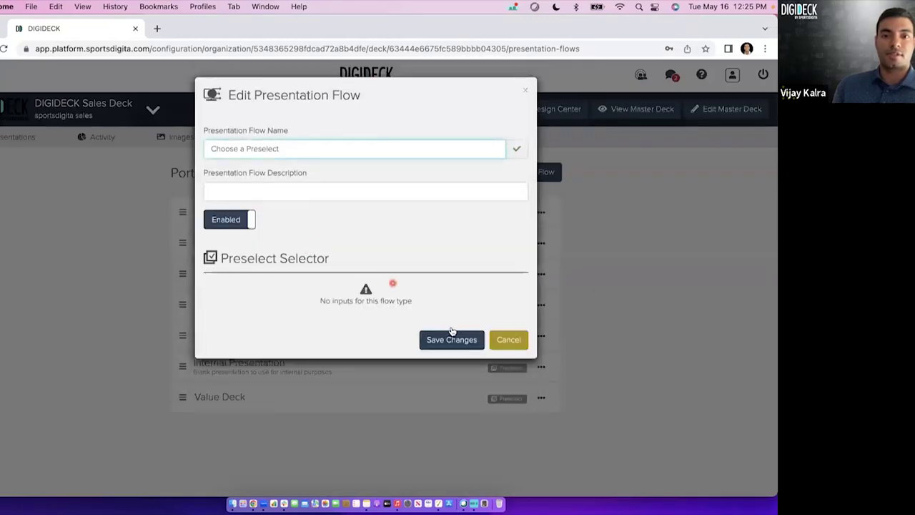
left_click(502, 344)
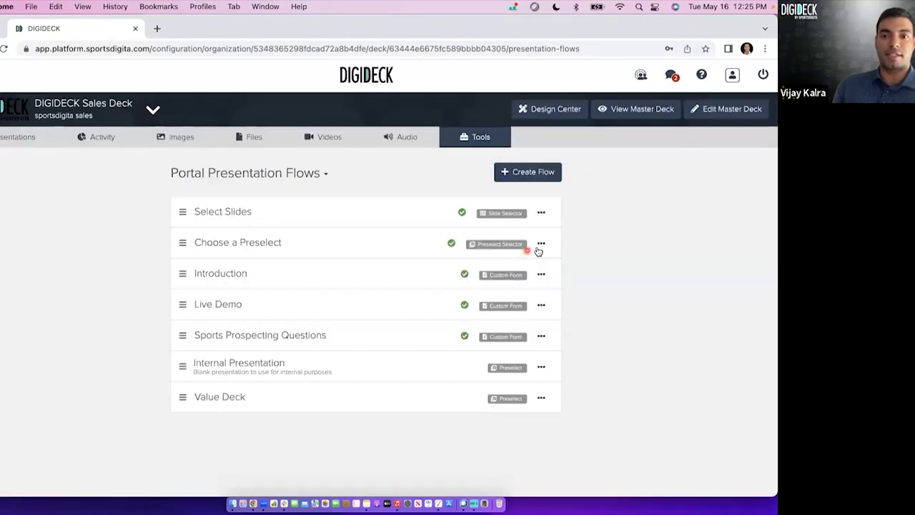
left_click(541, 244)
left_click(625, 250)
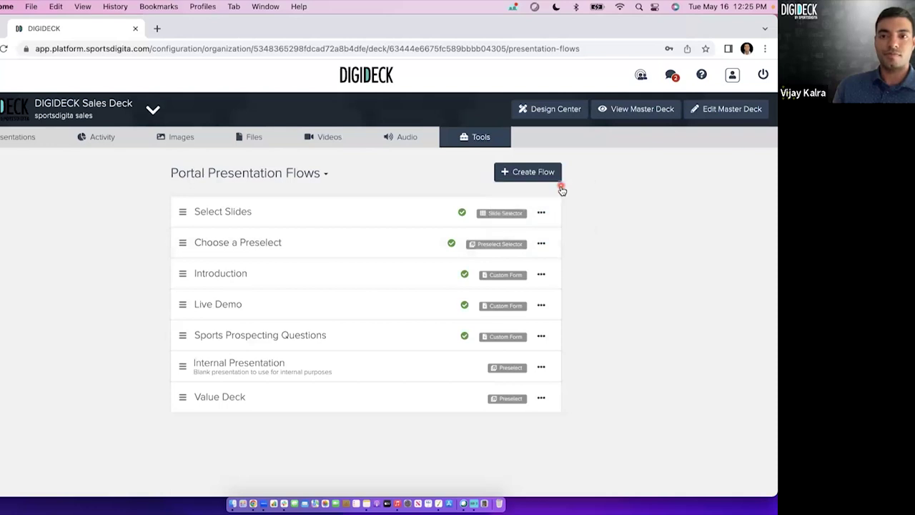
Create a Preselect-type flow named 'QBR Template' that uses the QBR Template preselect.
left_click(553, 178)
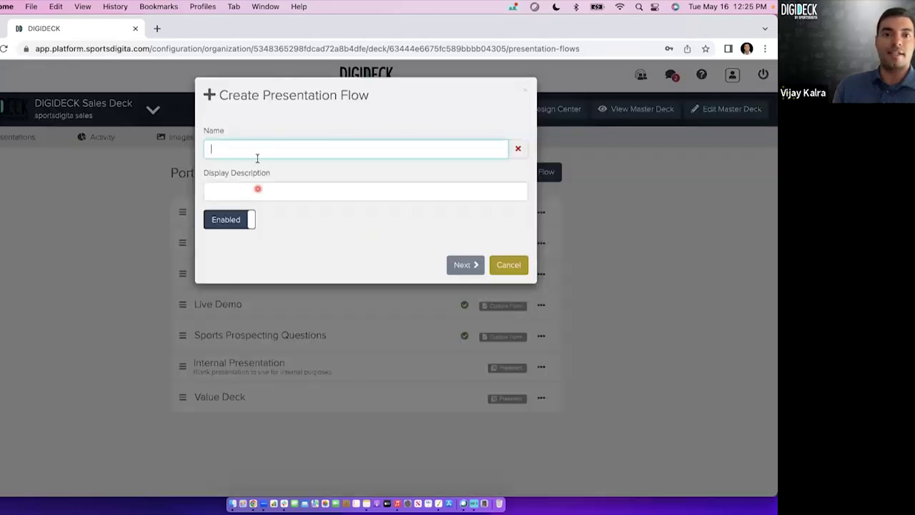
type("QBR T")
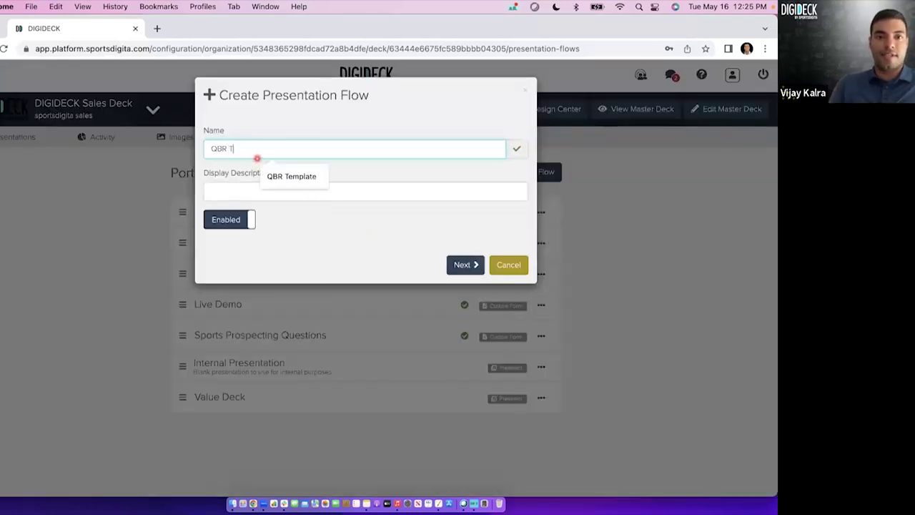
type("empatete")
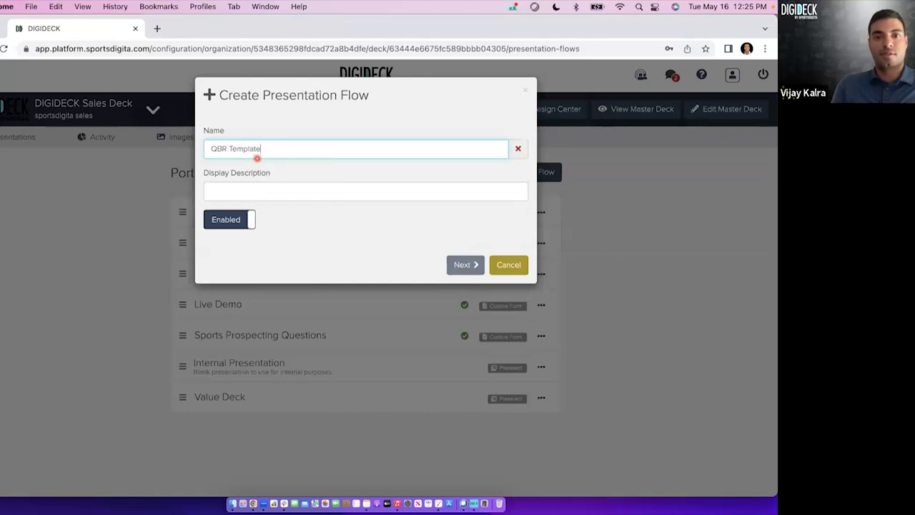
left_click(461, 265)
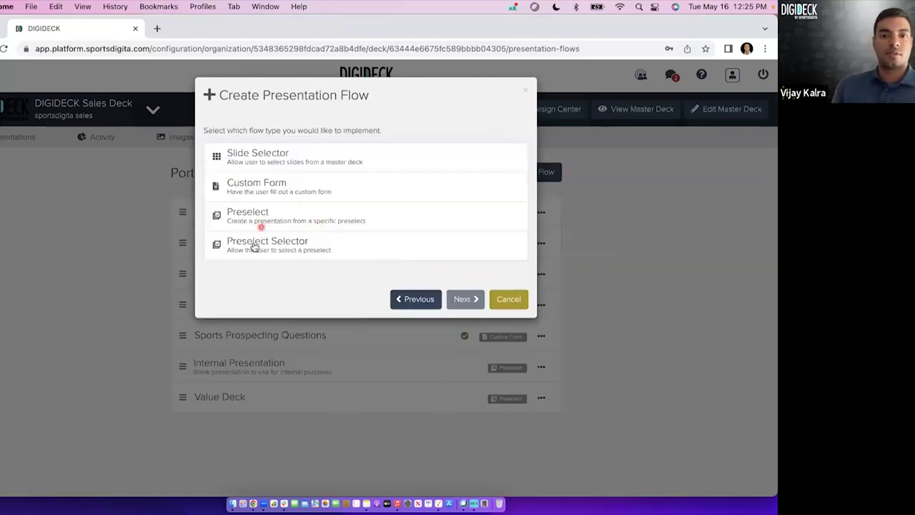
left_click(289, 213)
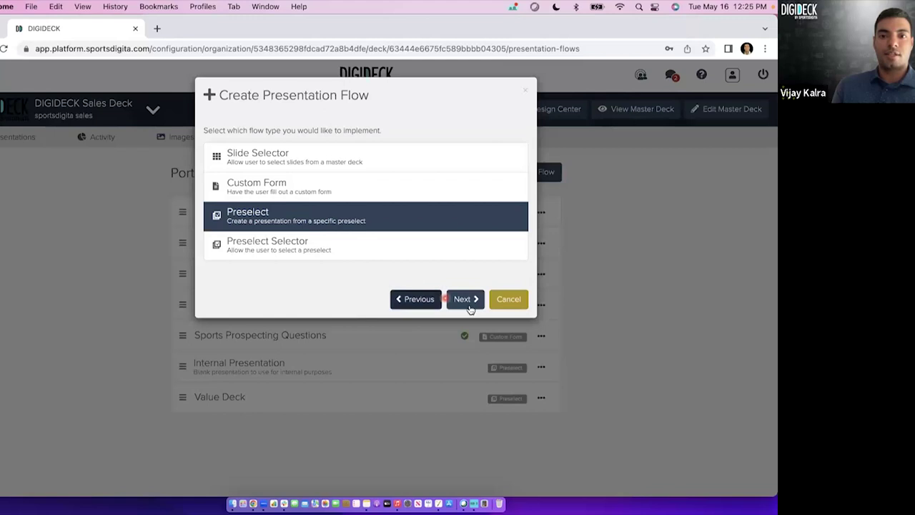
left_click(464, 299)
left_click(359, 286)
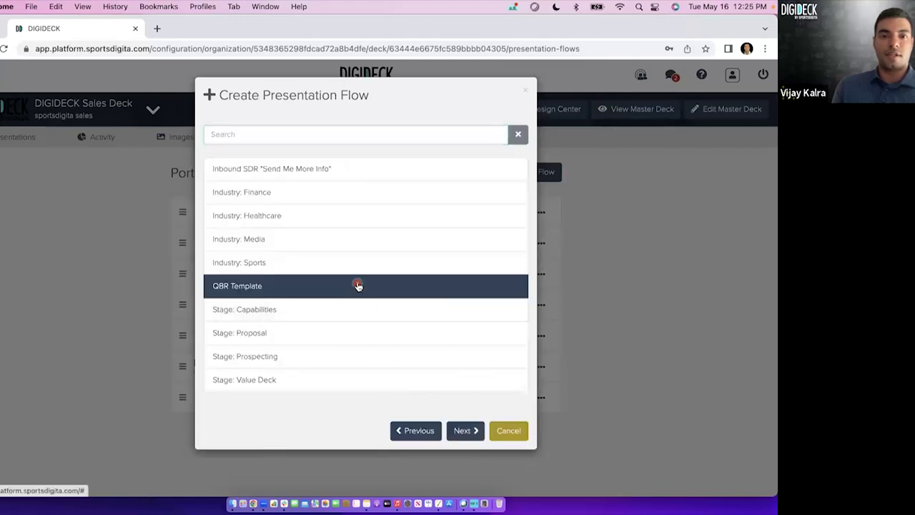
left_click(465, 431)
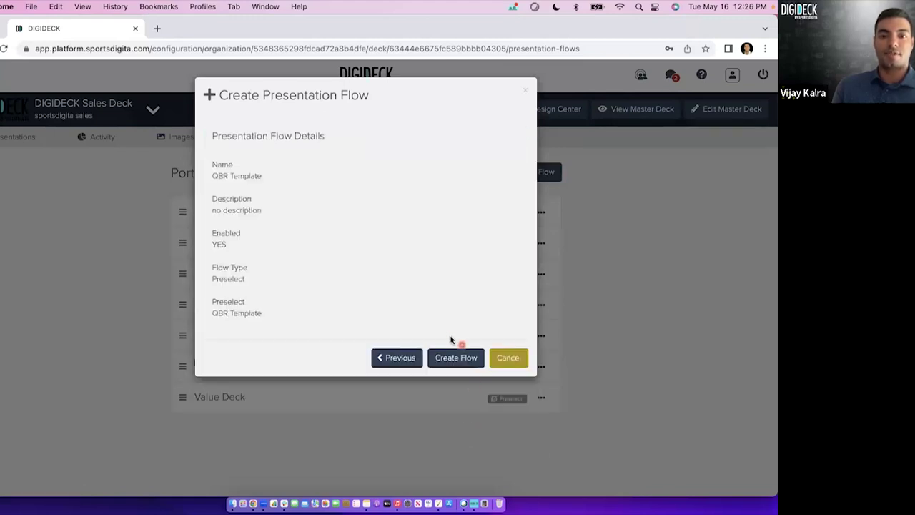
left_click(450, 366)
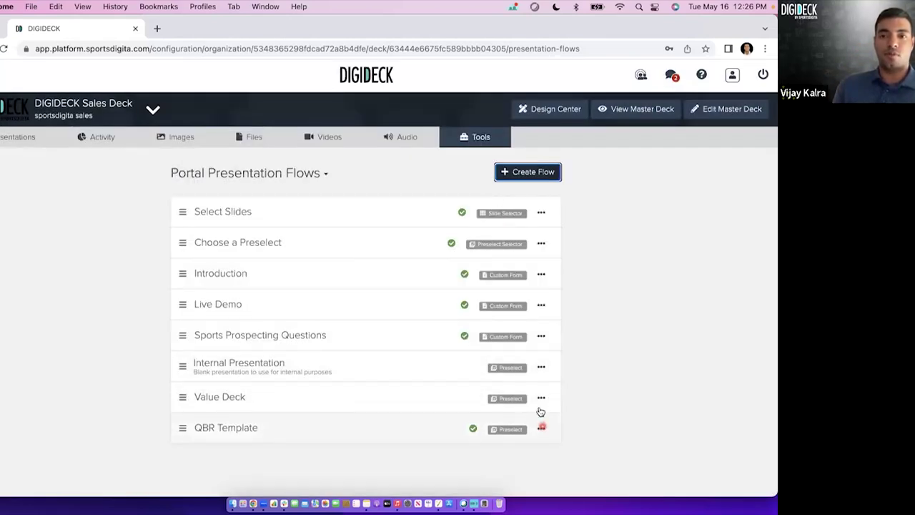
left_click(480, 138)
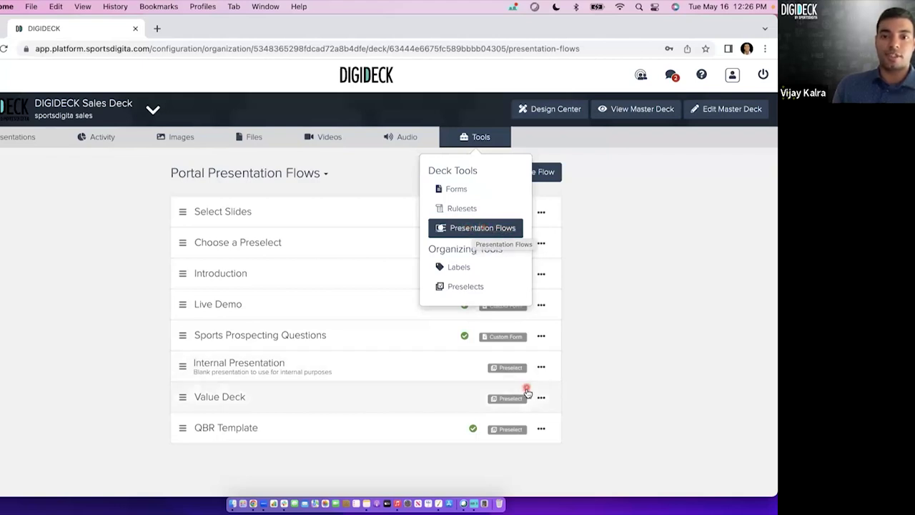
Delete the QBR Template flow from its options menu, confirm, and return to Presentations.
left_click(541, 428)
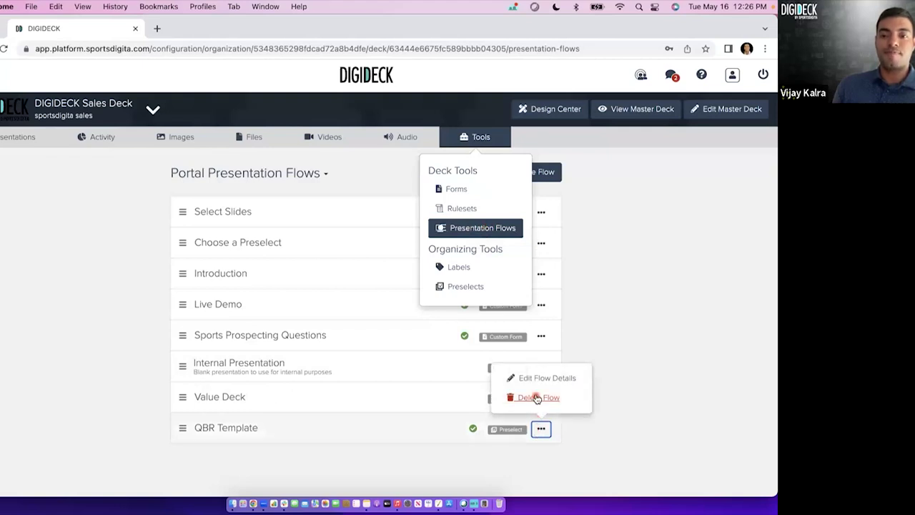
left_click(536, 398)
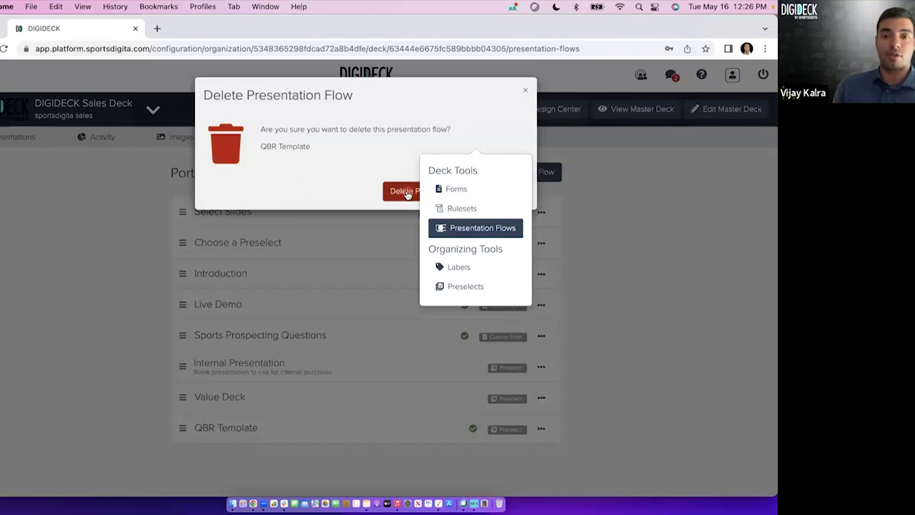
left_click(401, 194)
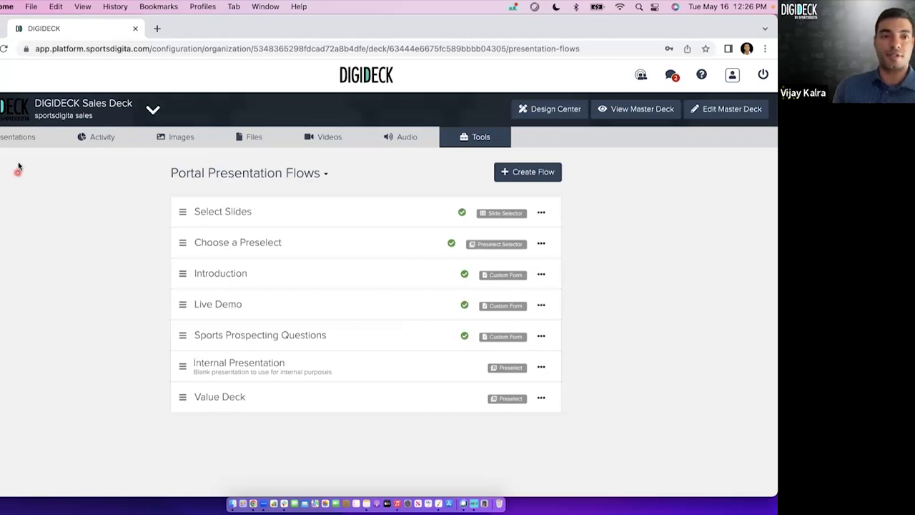
left_click(8, 138)
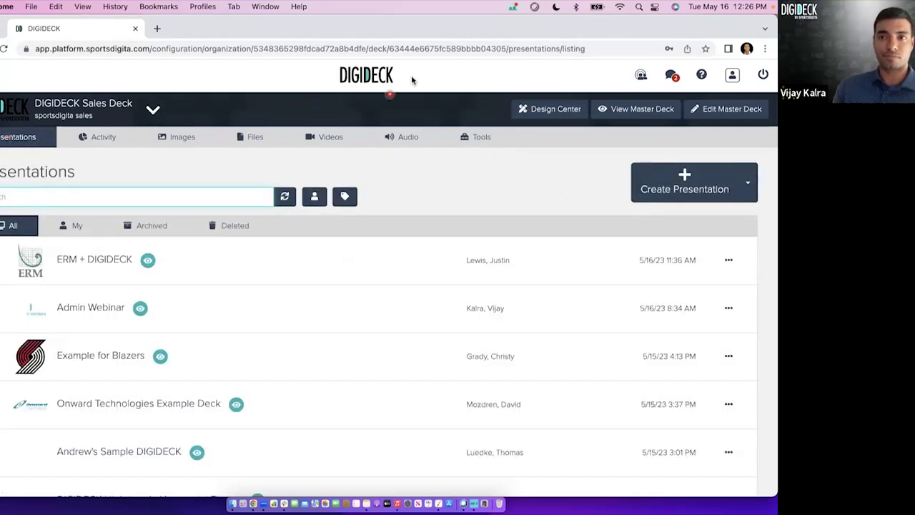